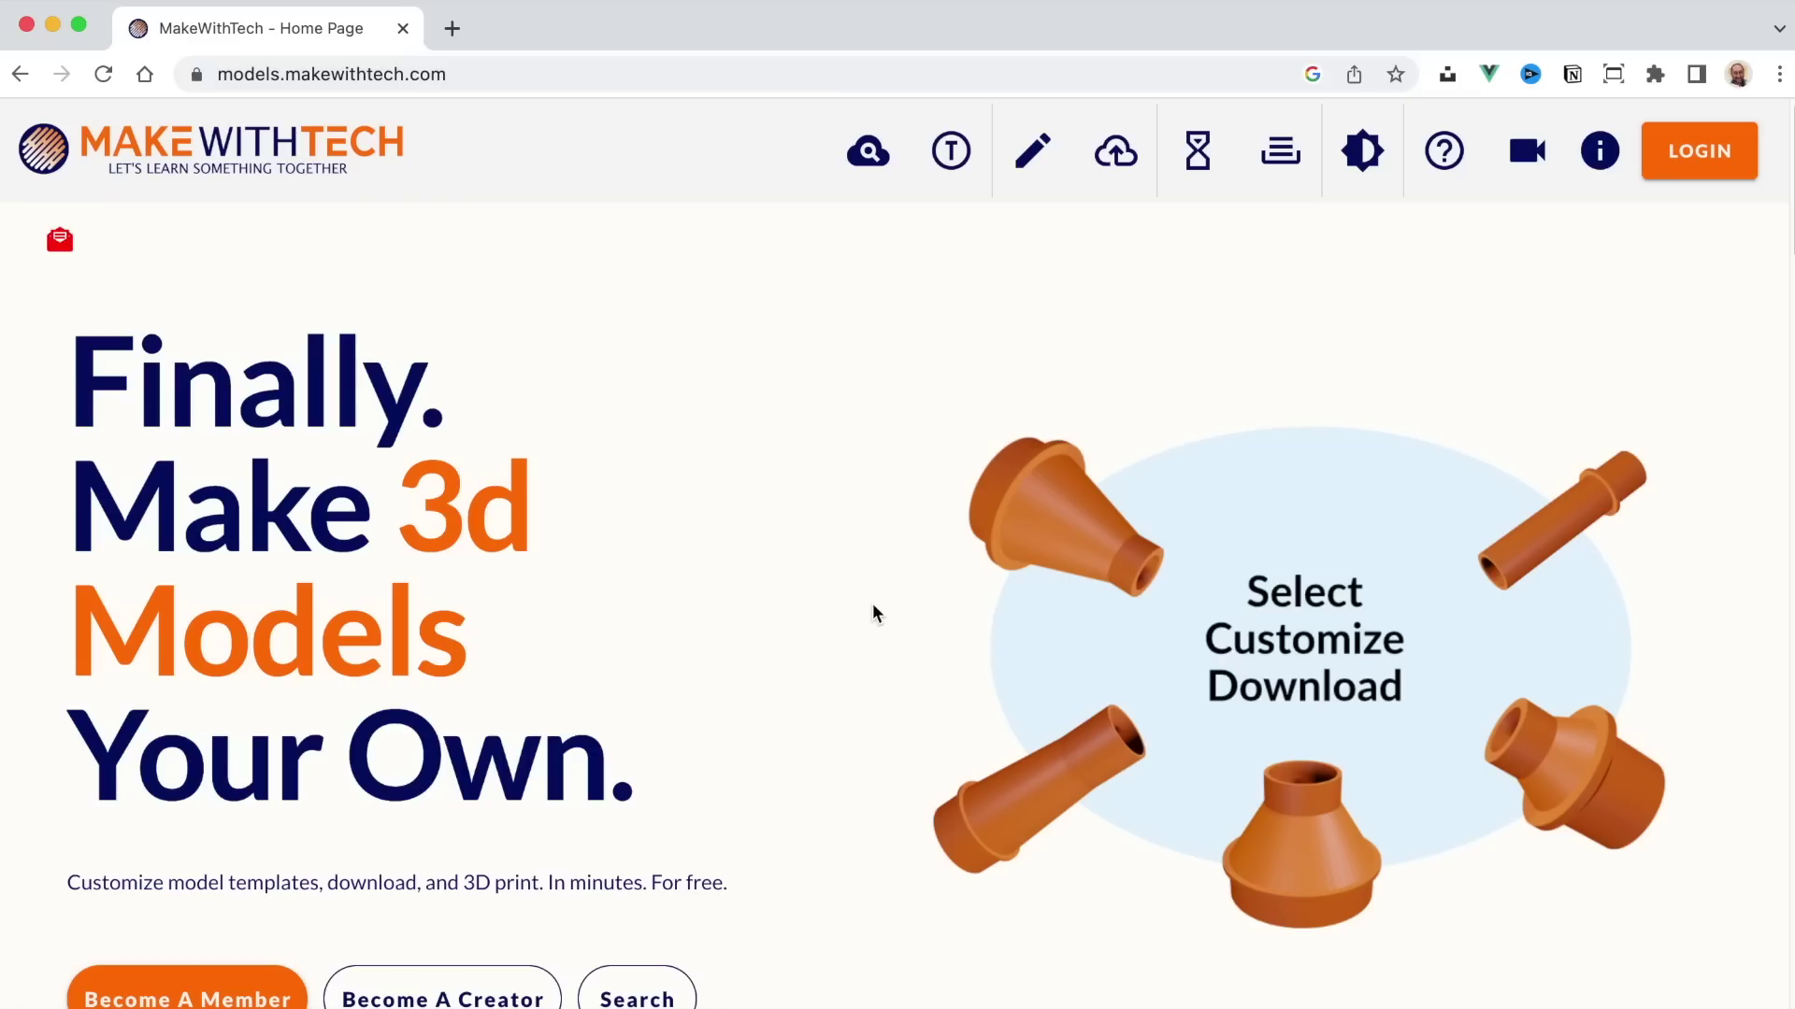
Step: Open the customizable model search and page forward through two pages of templates
scroll(853, 609, "down", 10)
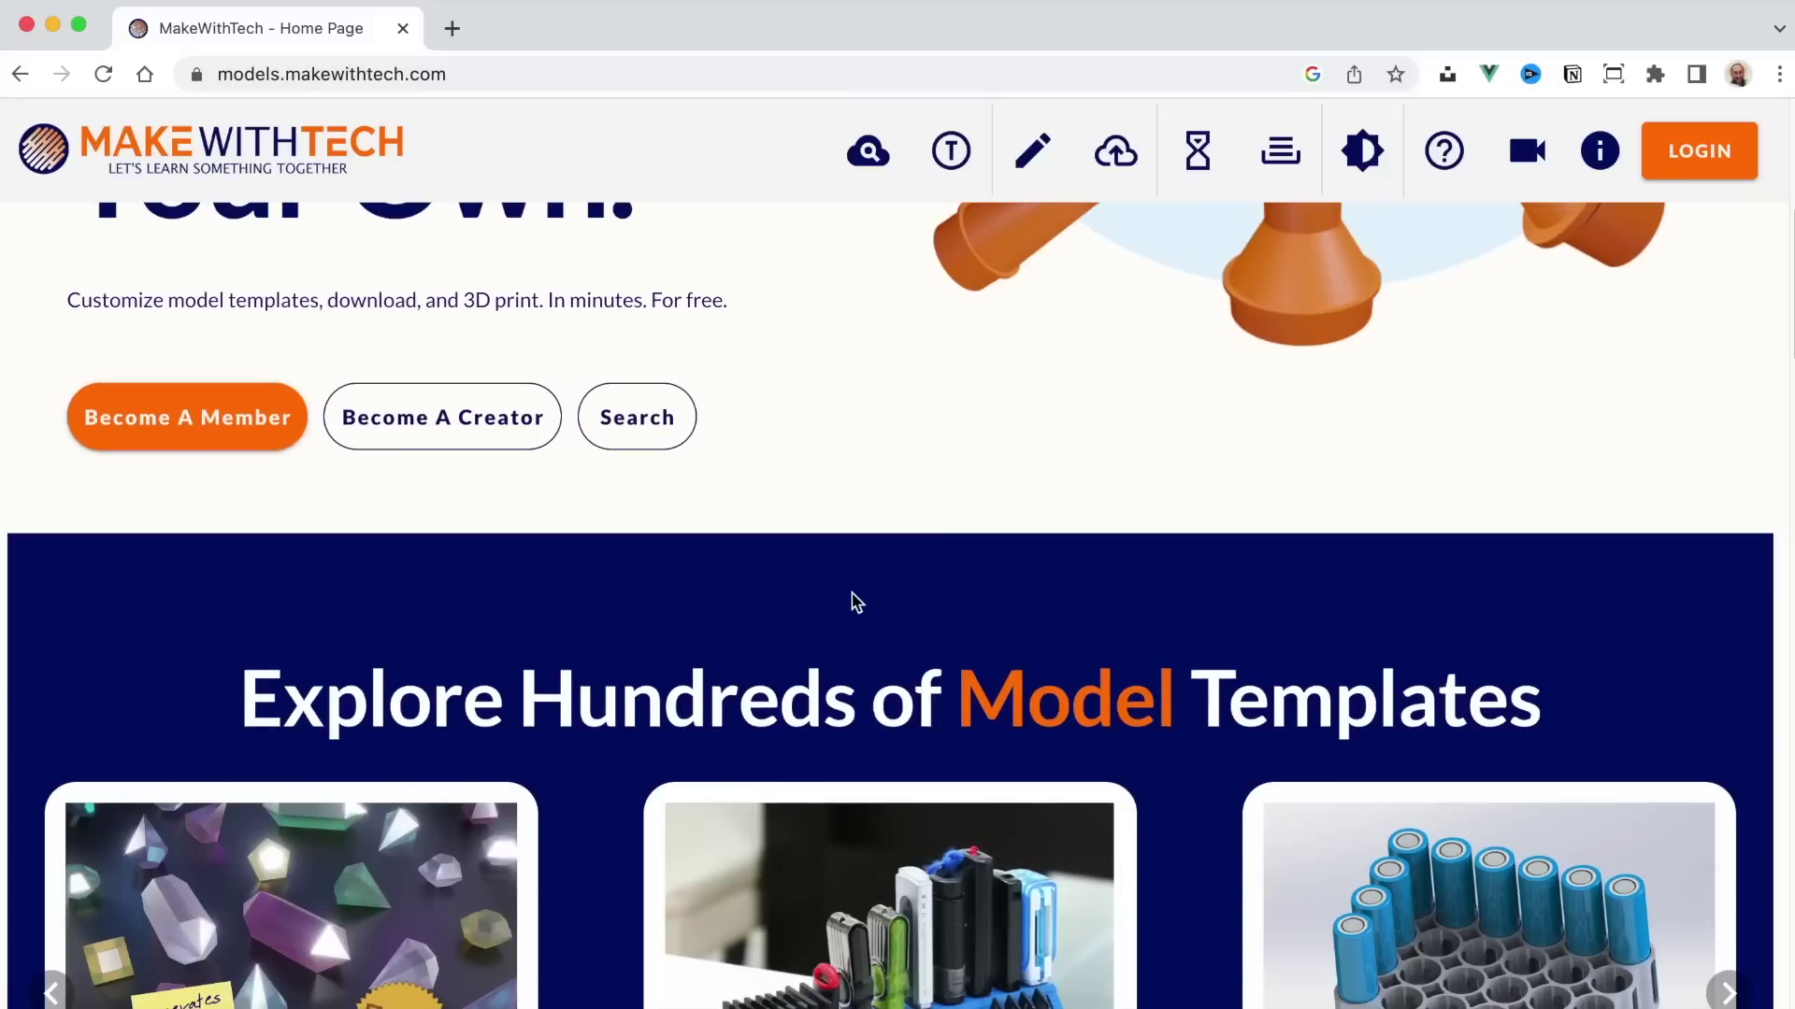
scroll(852, 601, "down", 12)
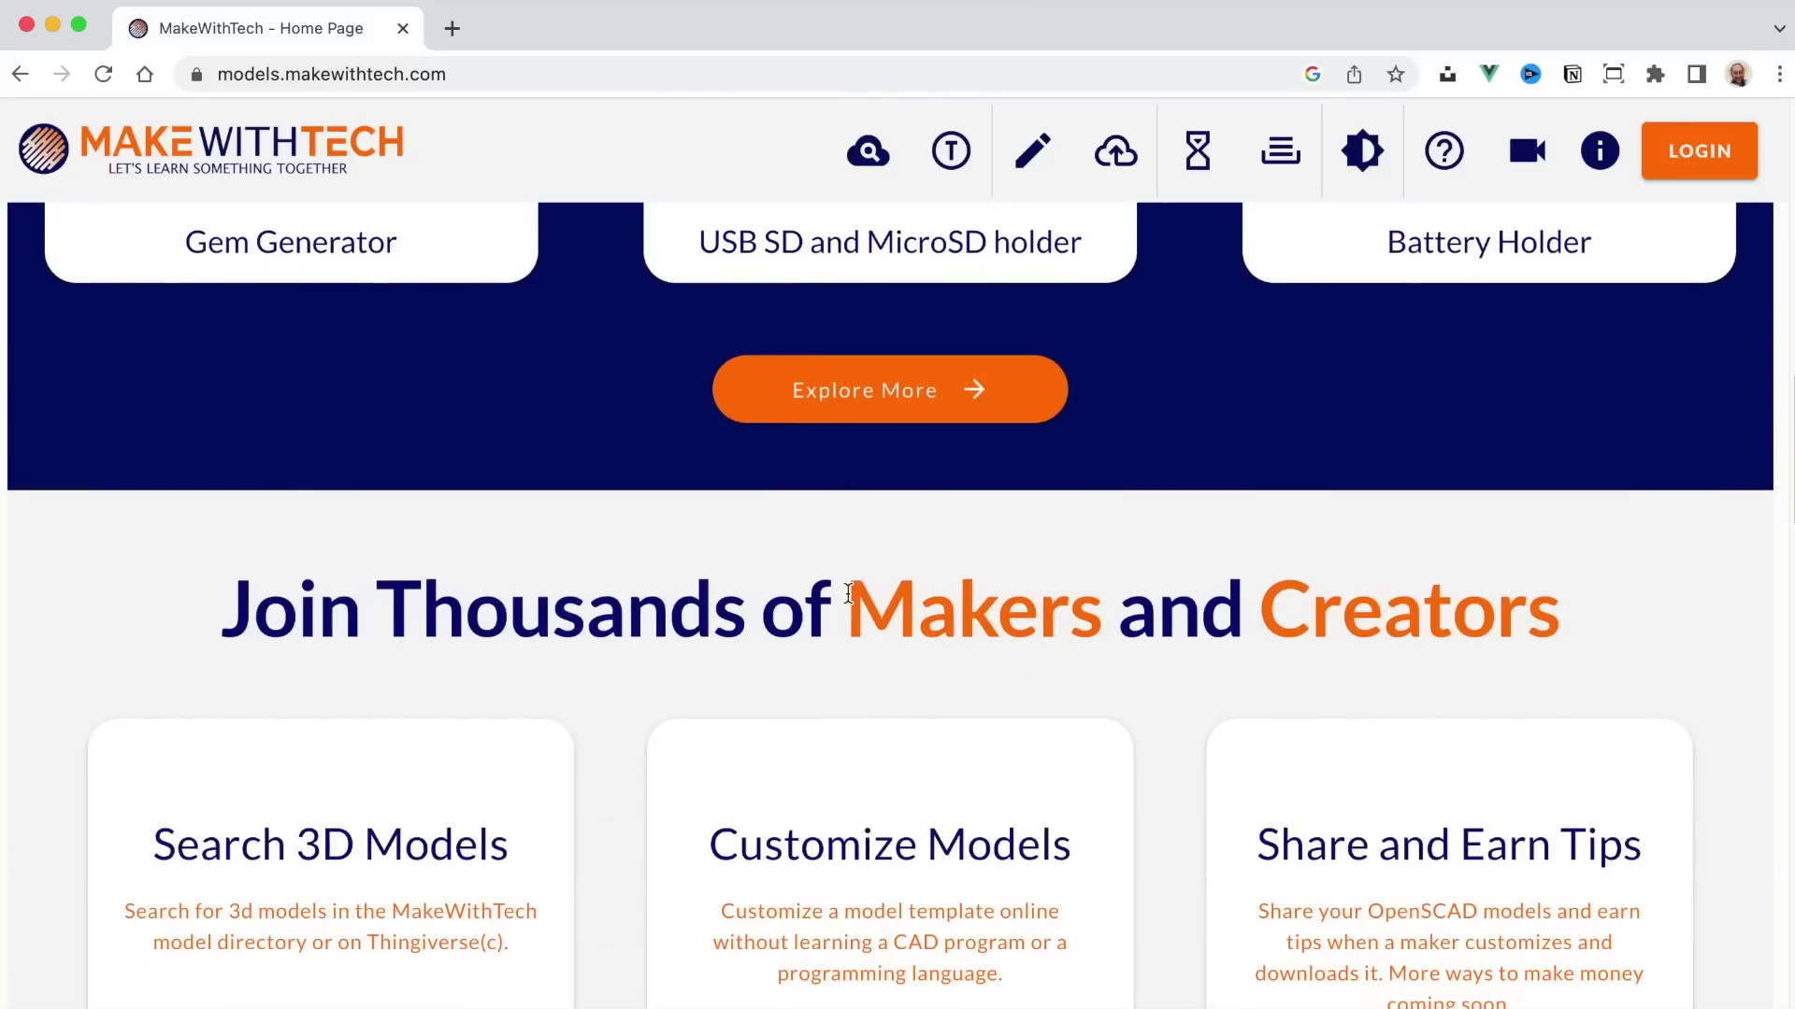
scroll(849, 599, "down", 3)
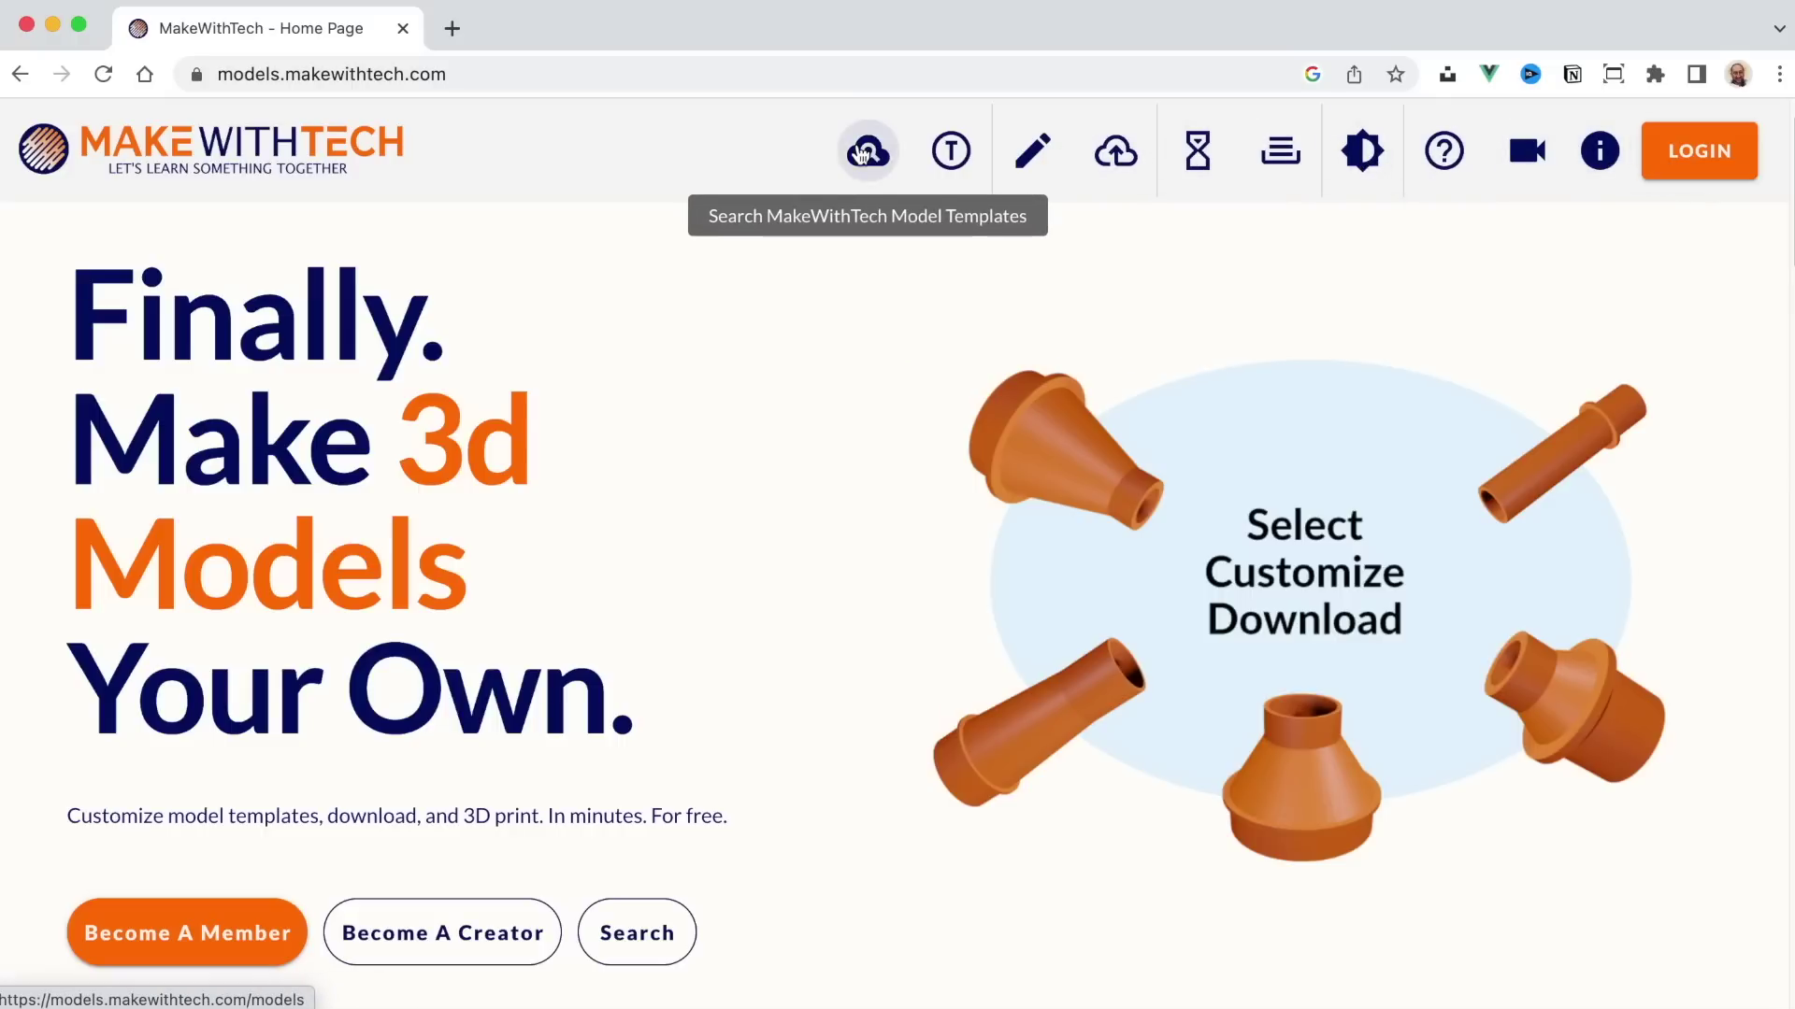
left_click(862, 152)
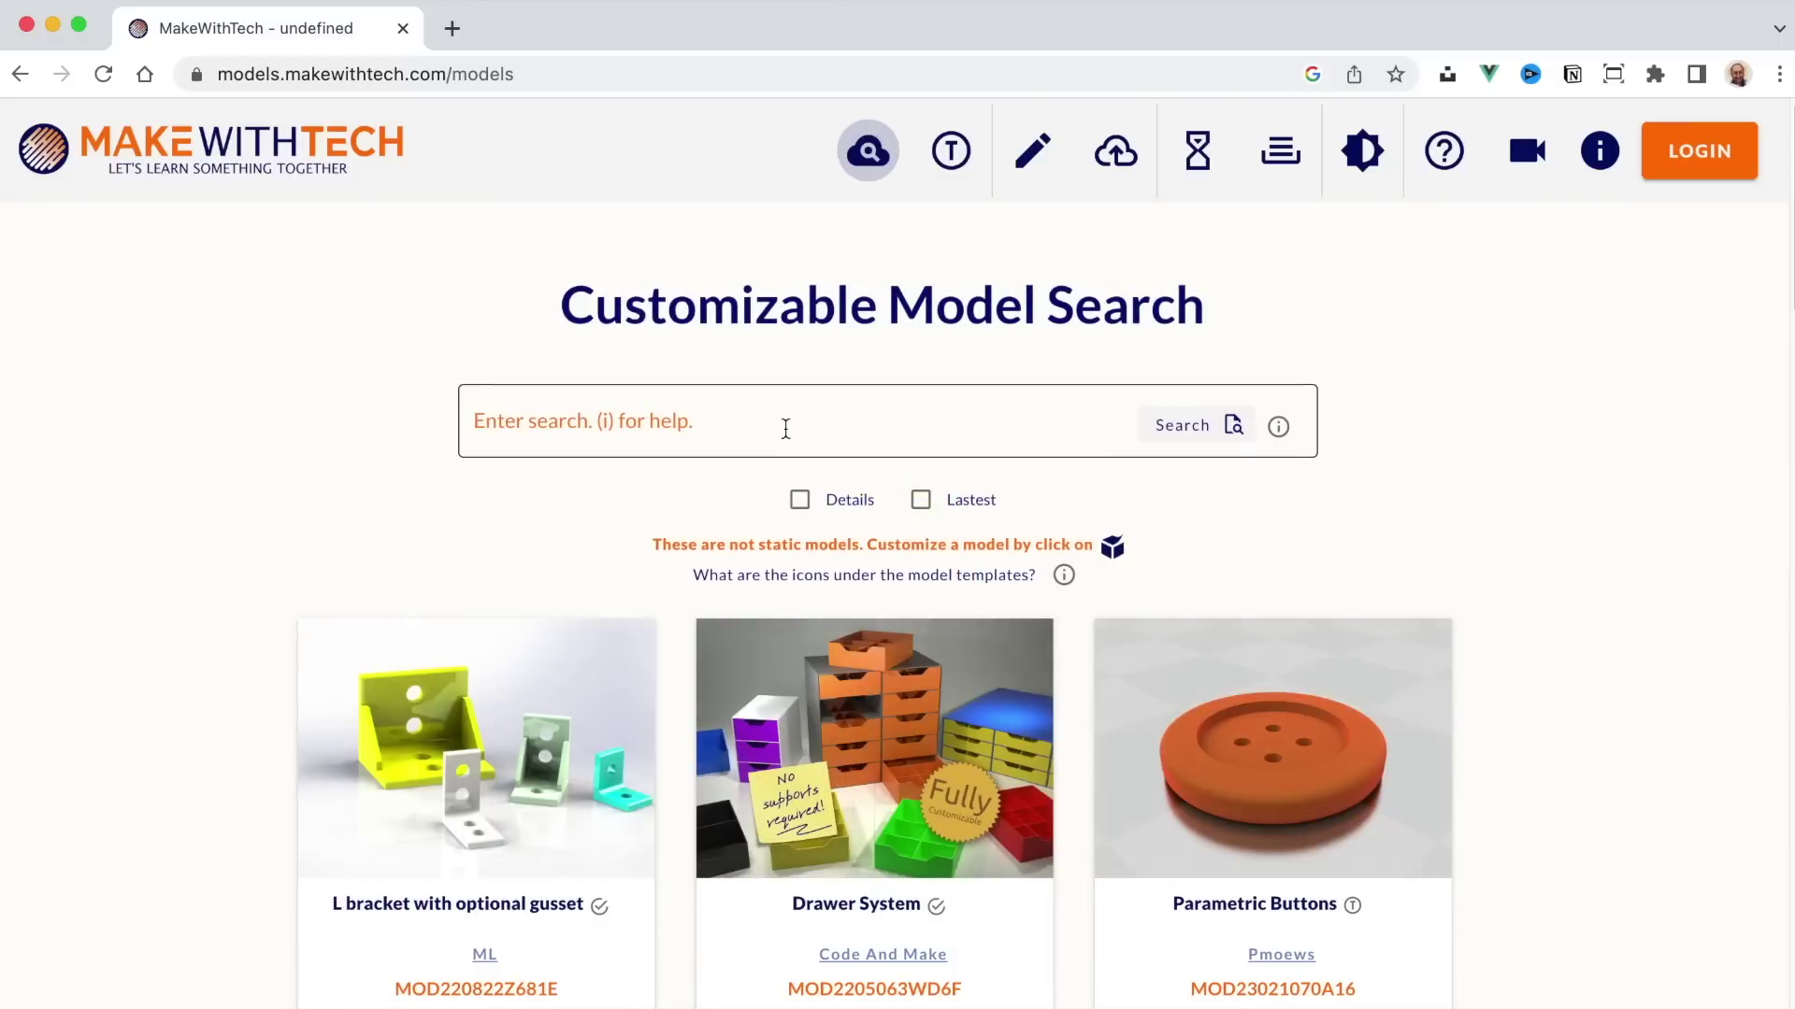
scroll(785, 430, "down", 5)
scroll(788, 437, "down", 7)
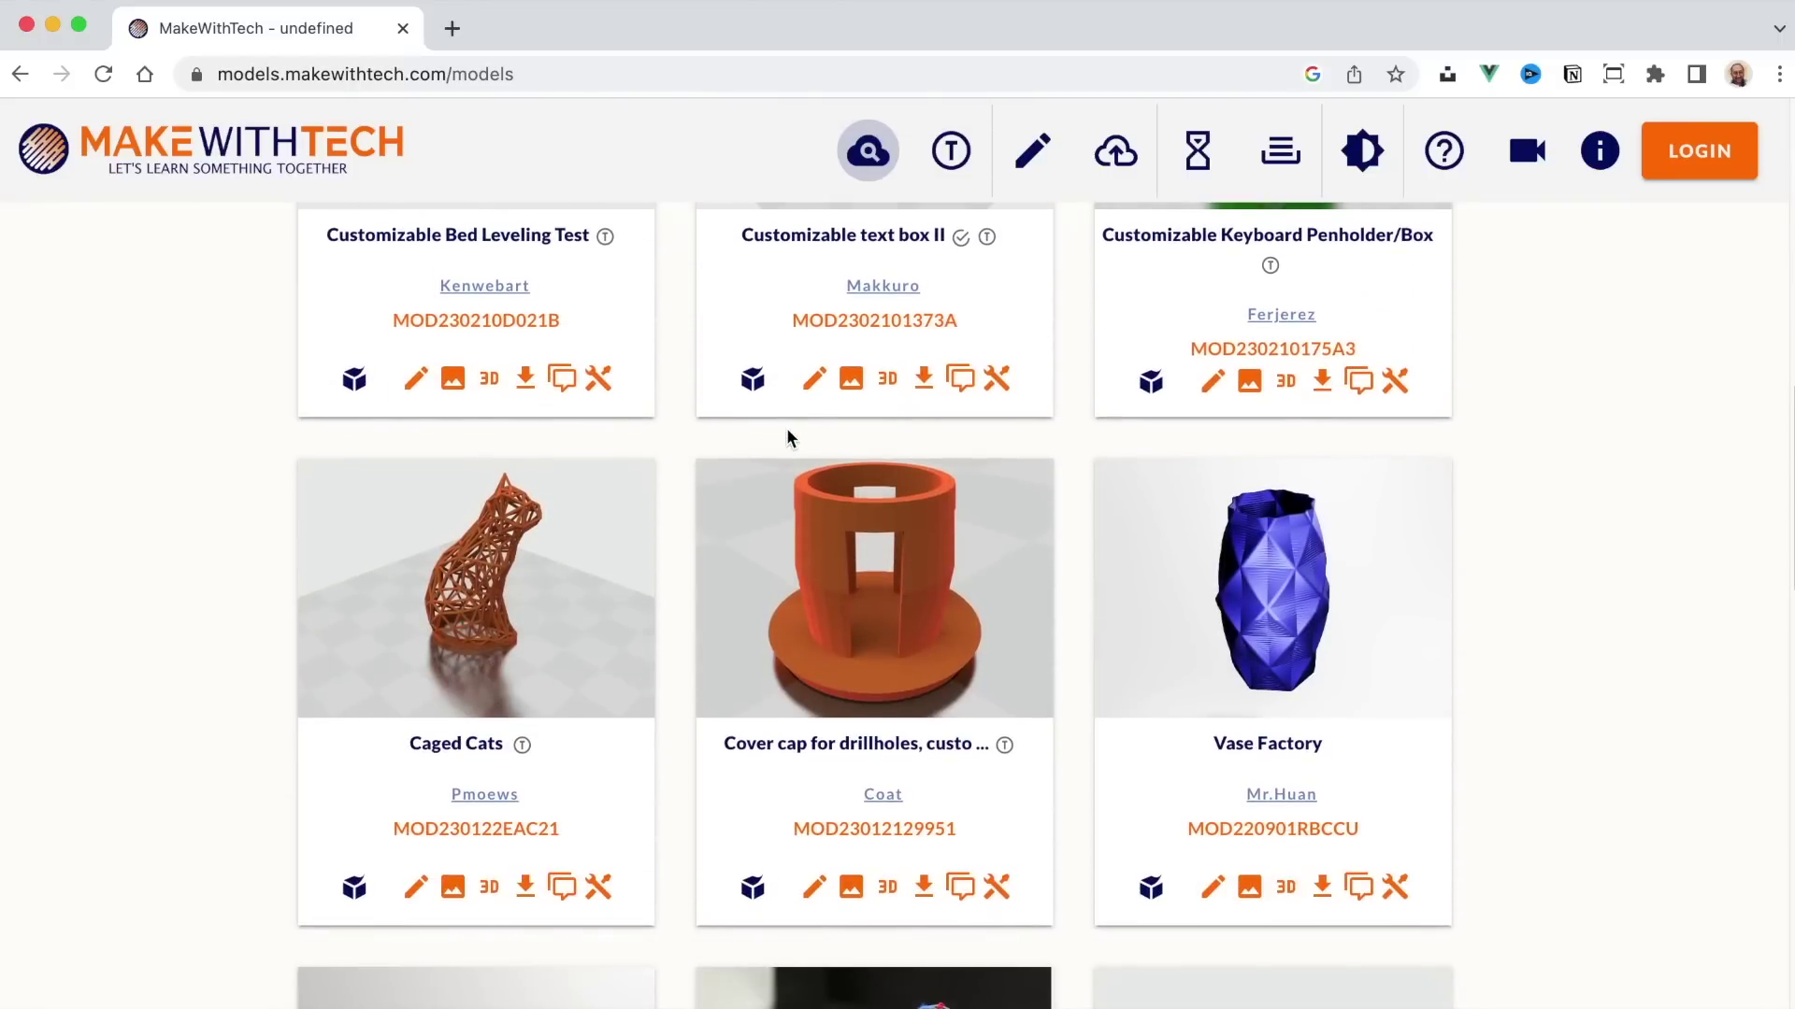
scroll(788, 438, "down", 9)
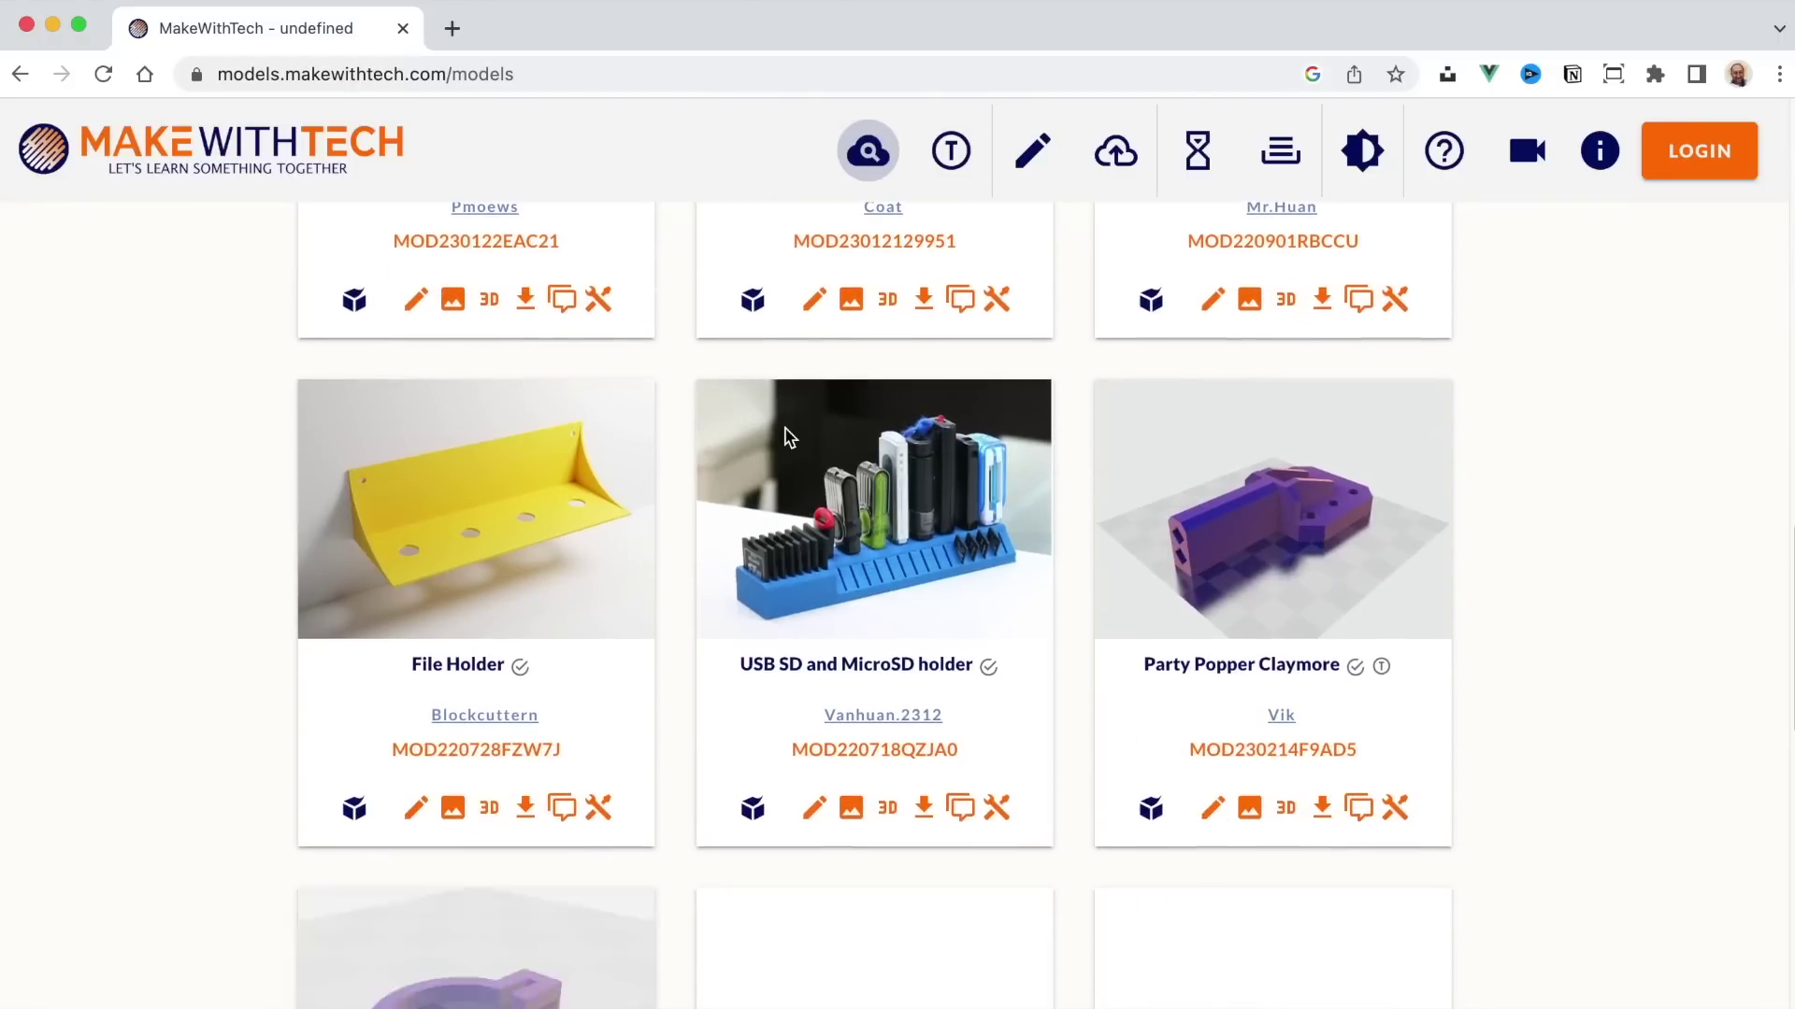
scroll(788, 438, "down", 10)
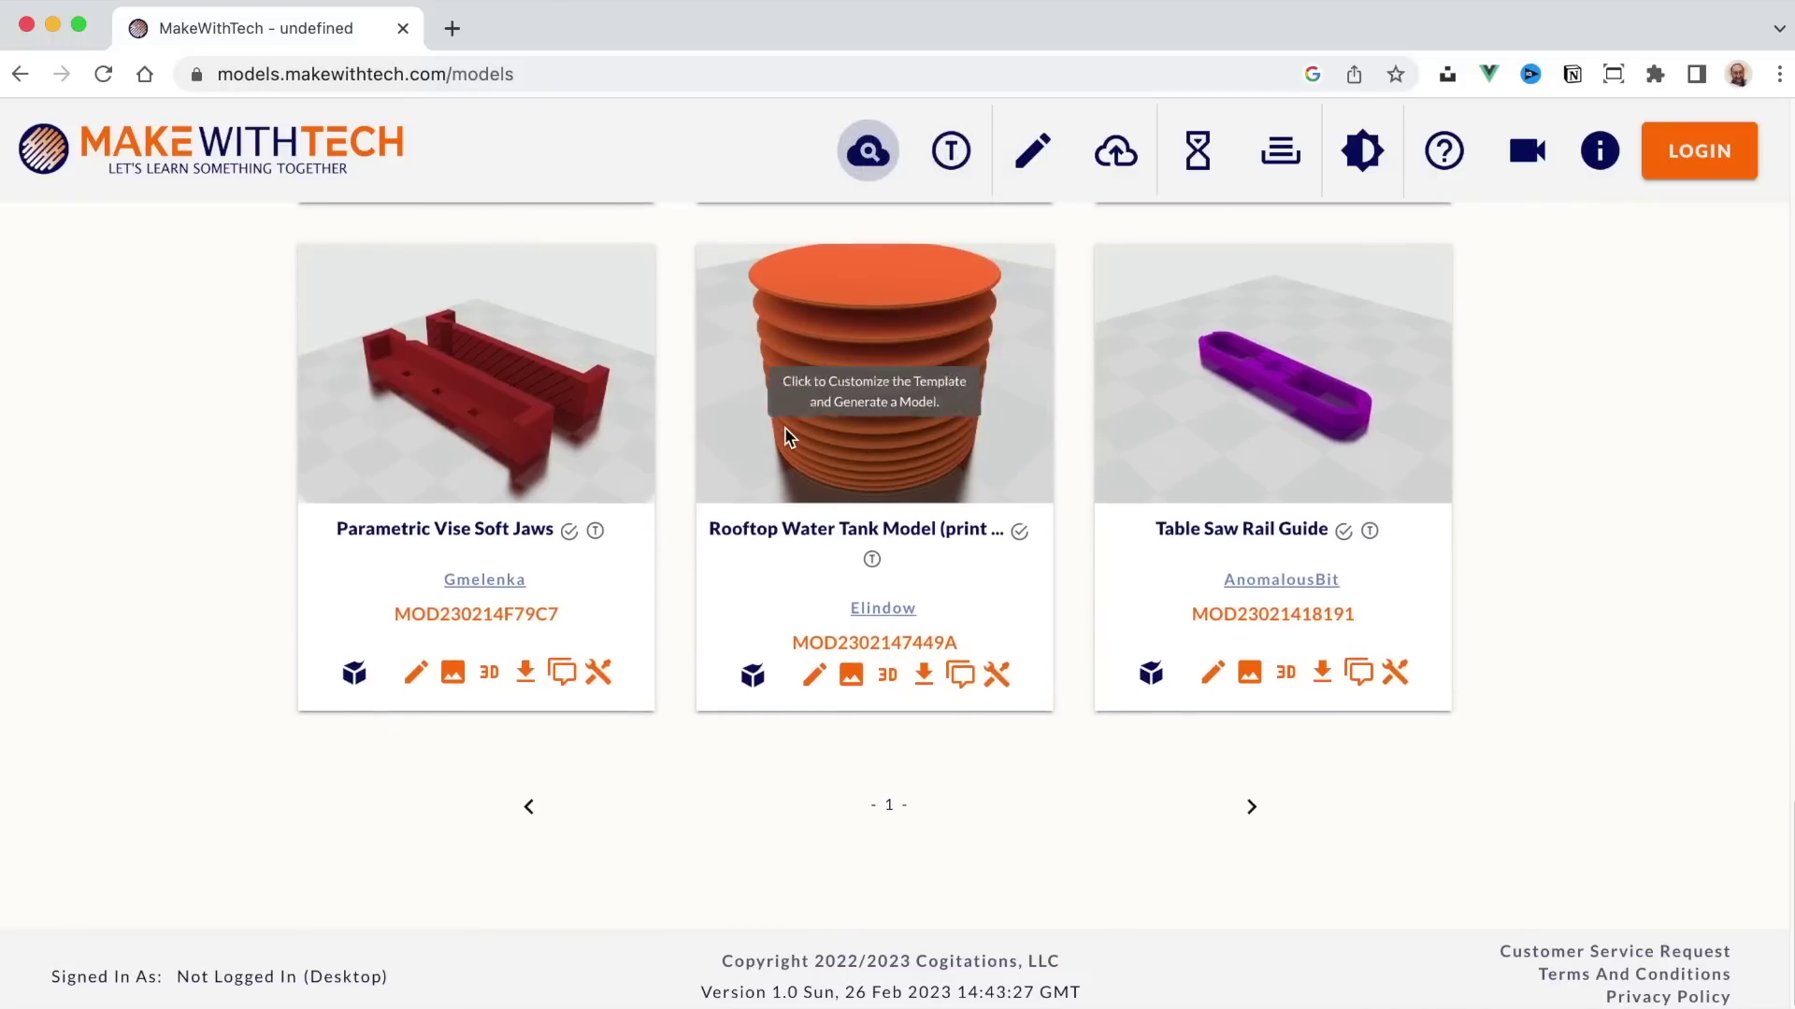
left_click(1252, 805)
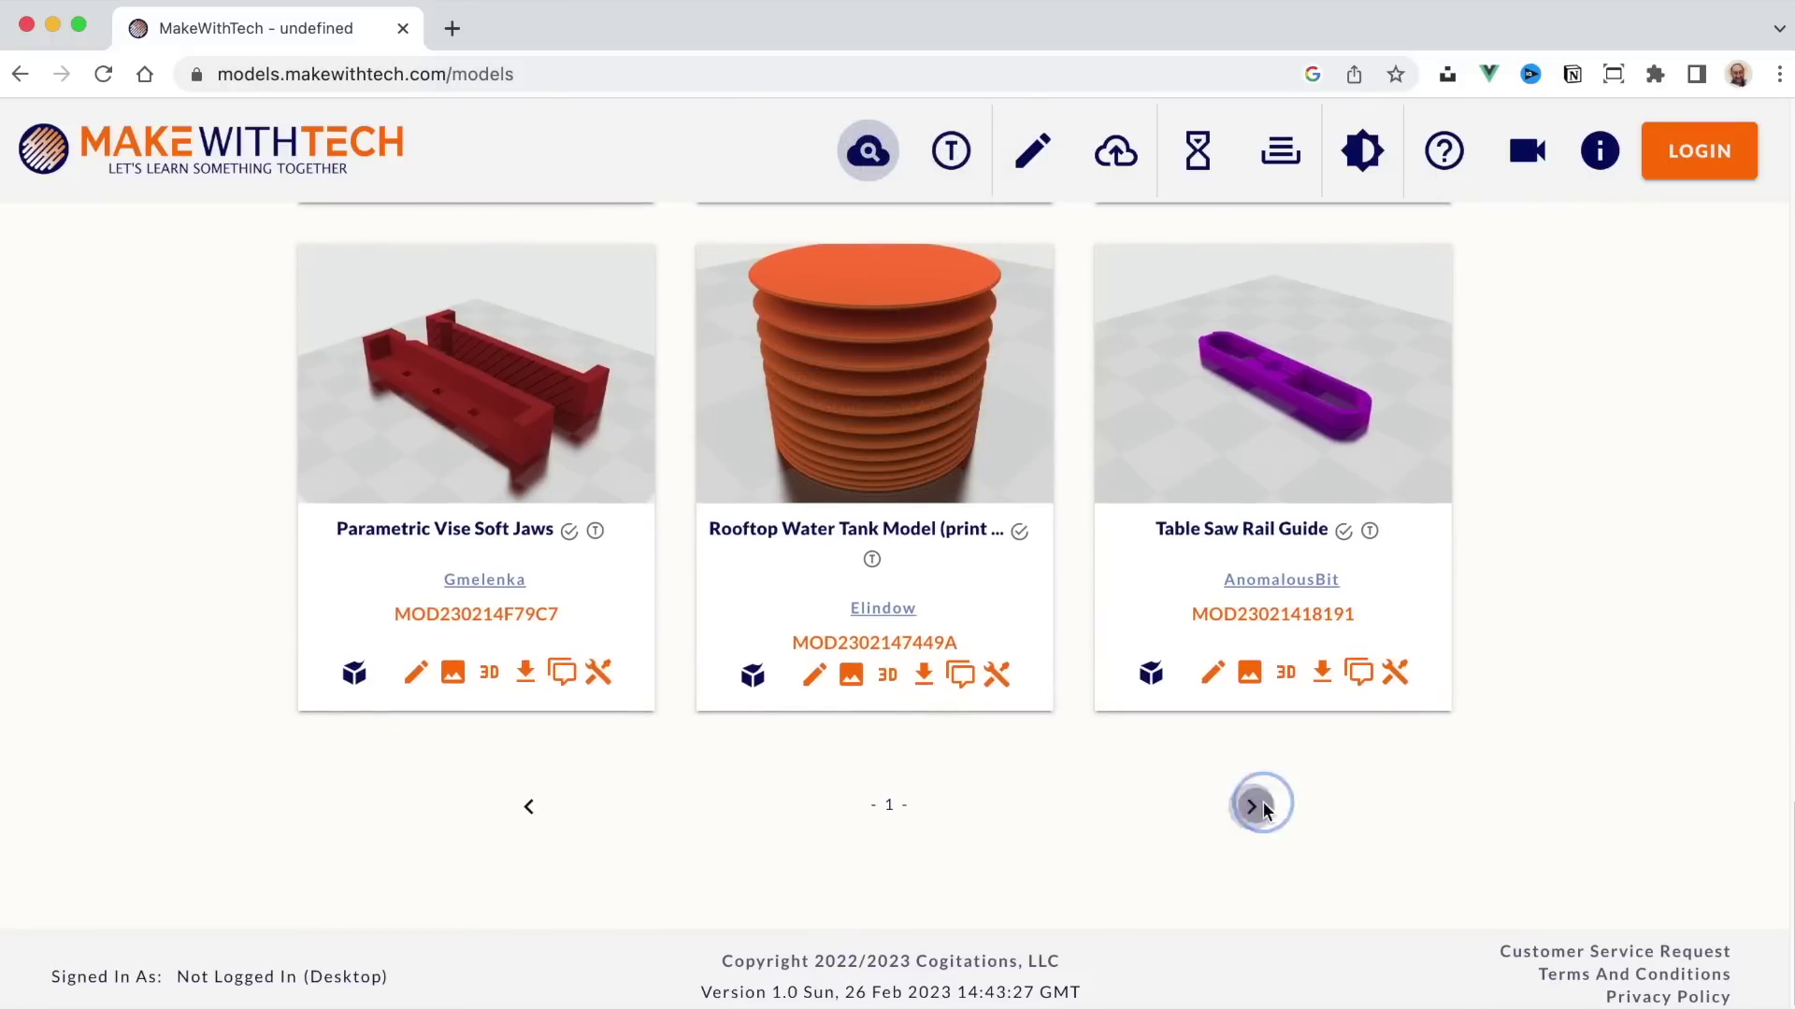
scroll(1050, 709, "down", 20)
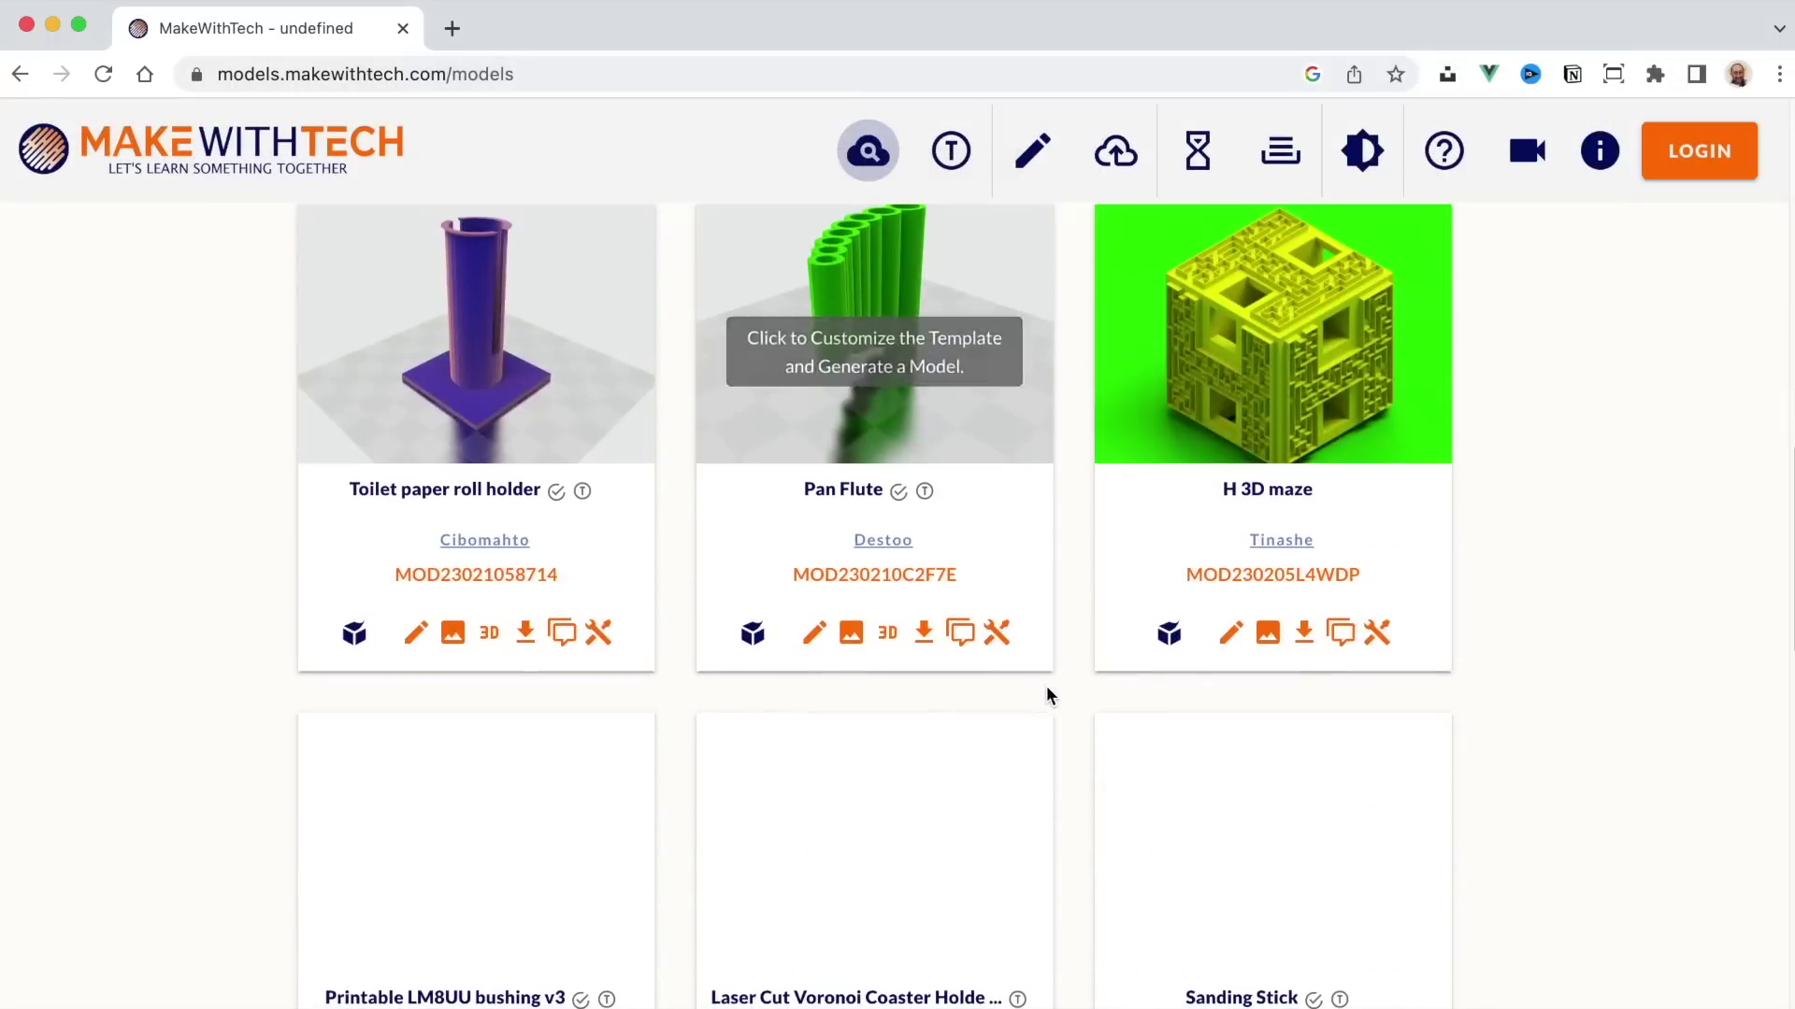
scroll(1047, 692, "down", 15)
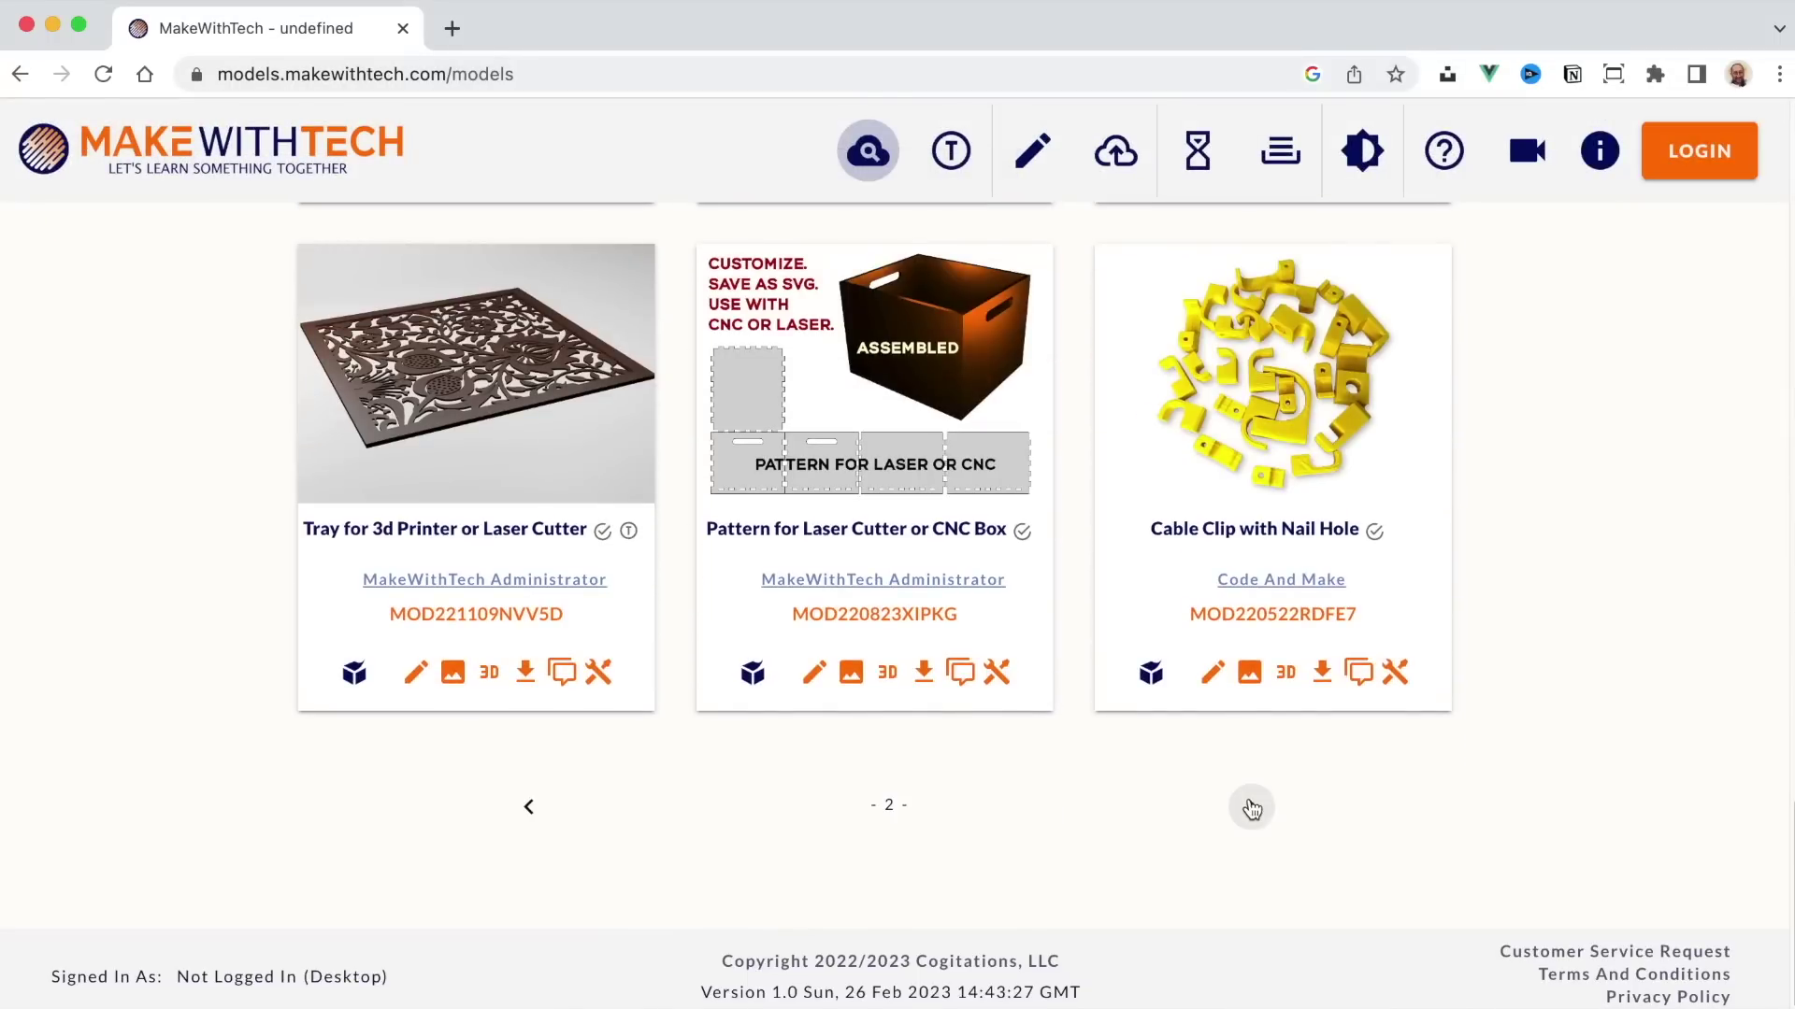
left_click(1252, 807)
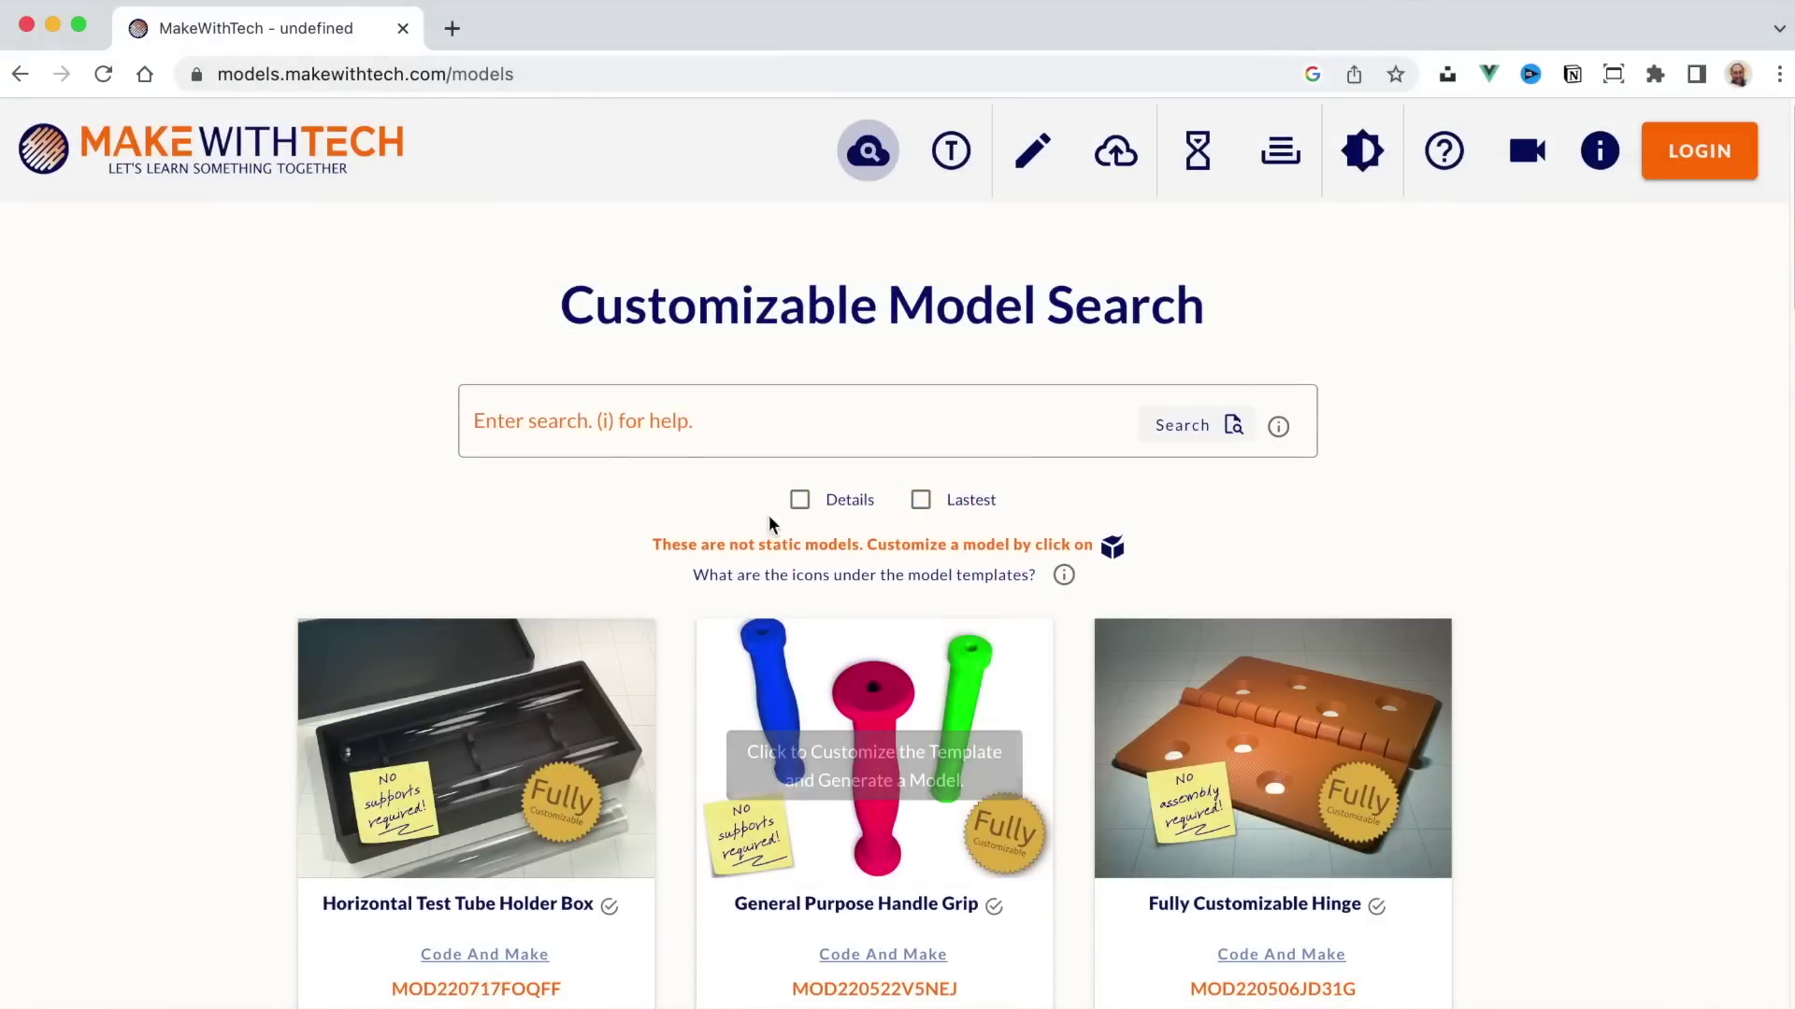
Step: Search the model templates for 'vase' and browse the results
left_click(665, 404)
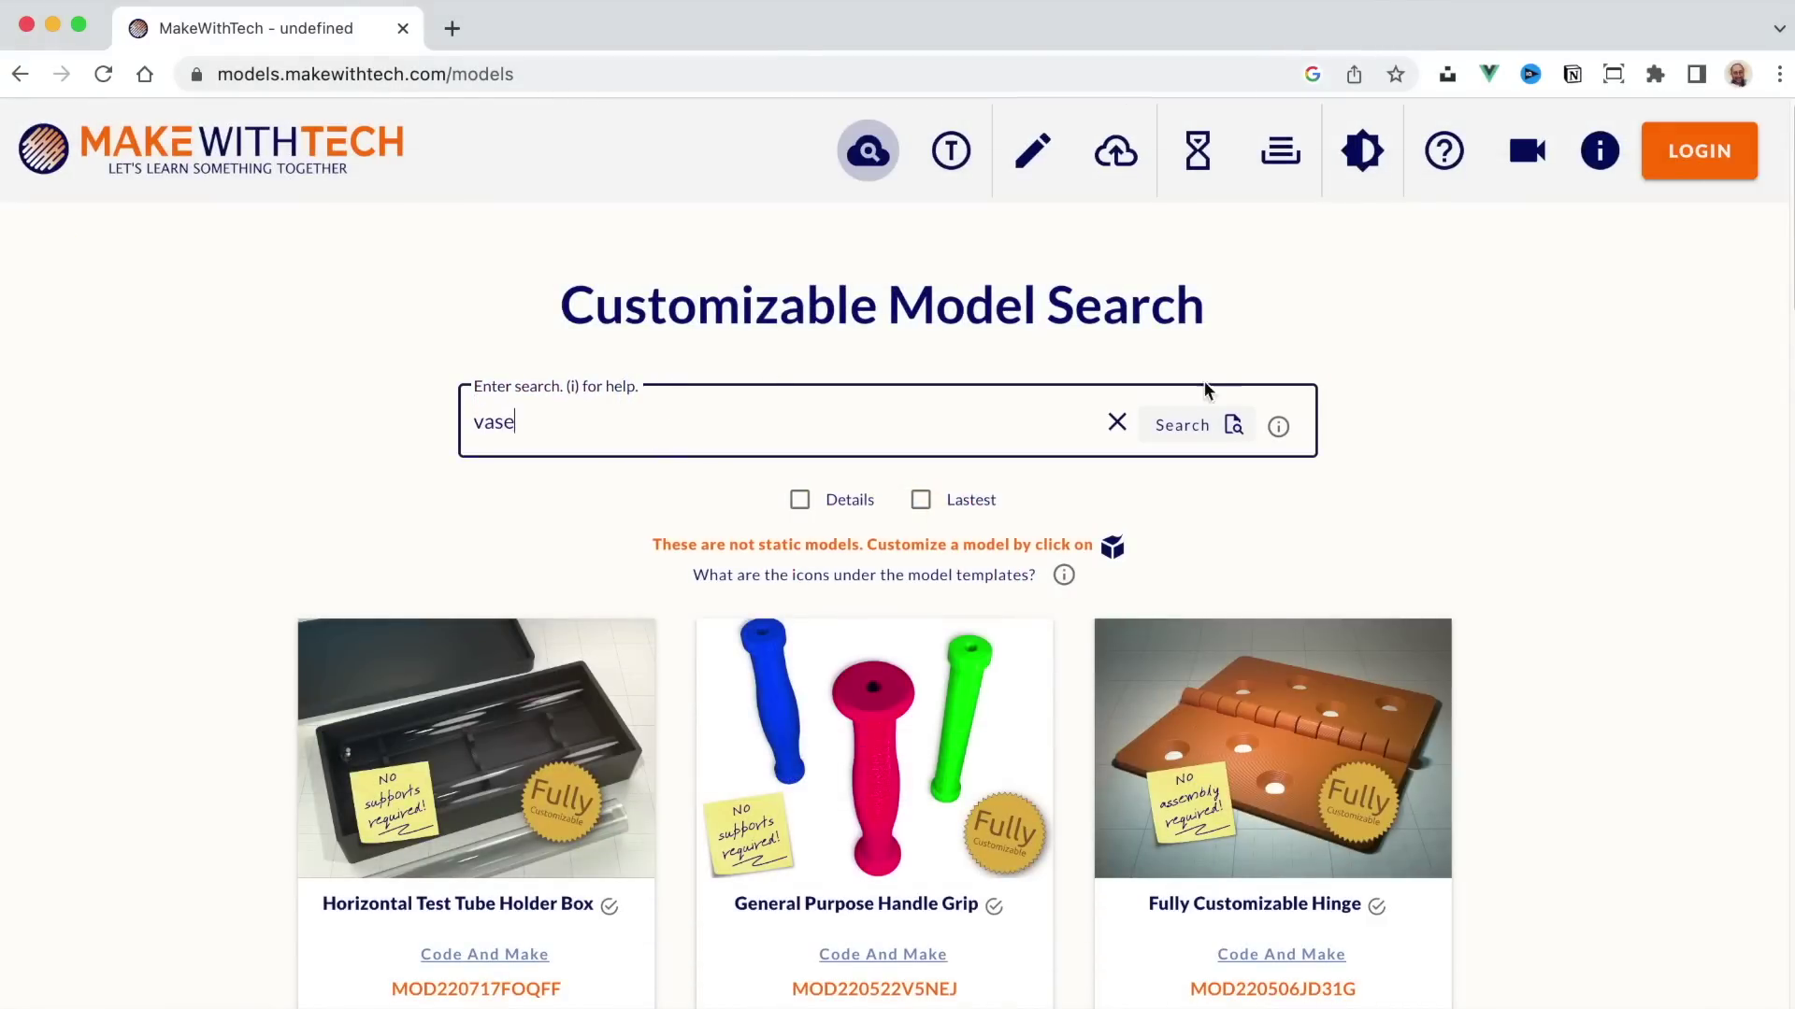
left_click(1181, 425)
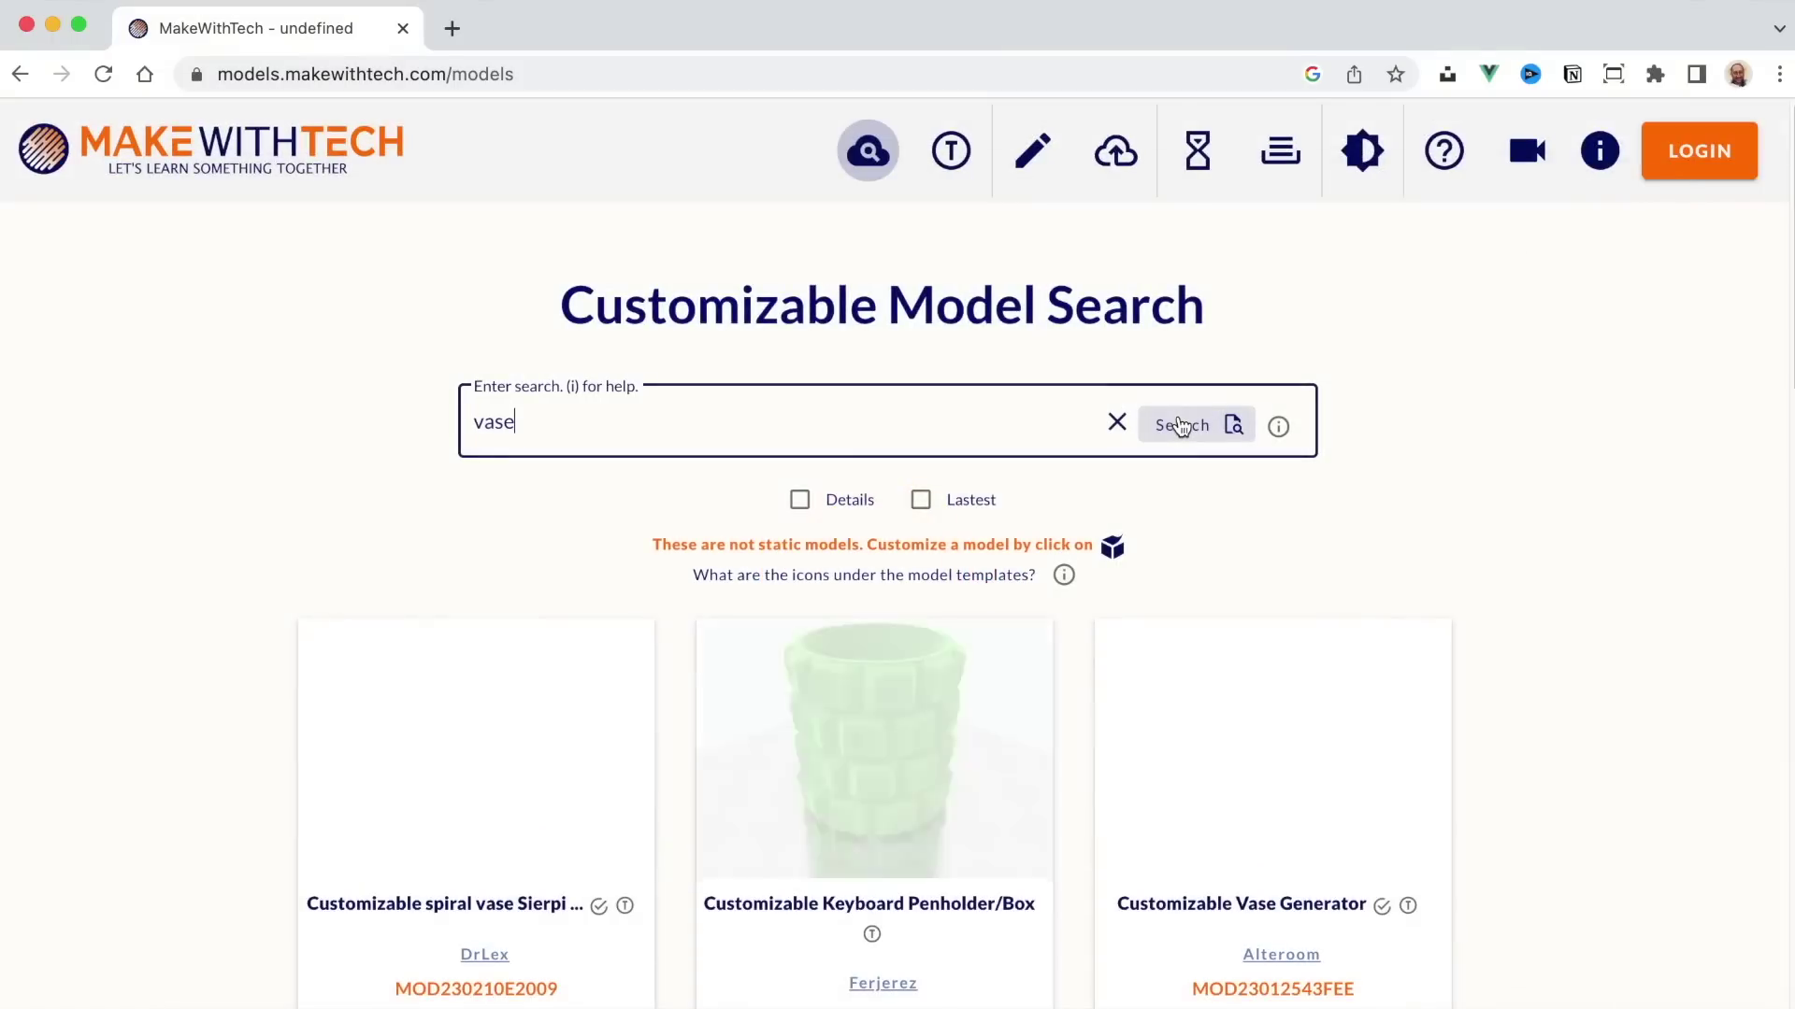
scroll(1112, 570, "down", 5)
scroll(1113, 570, "down", 10)
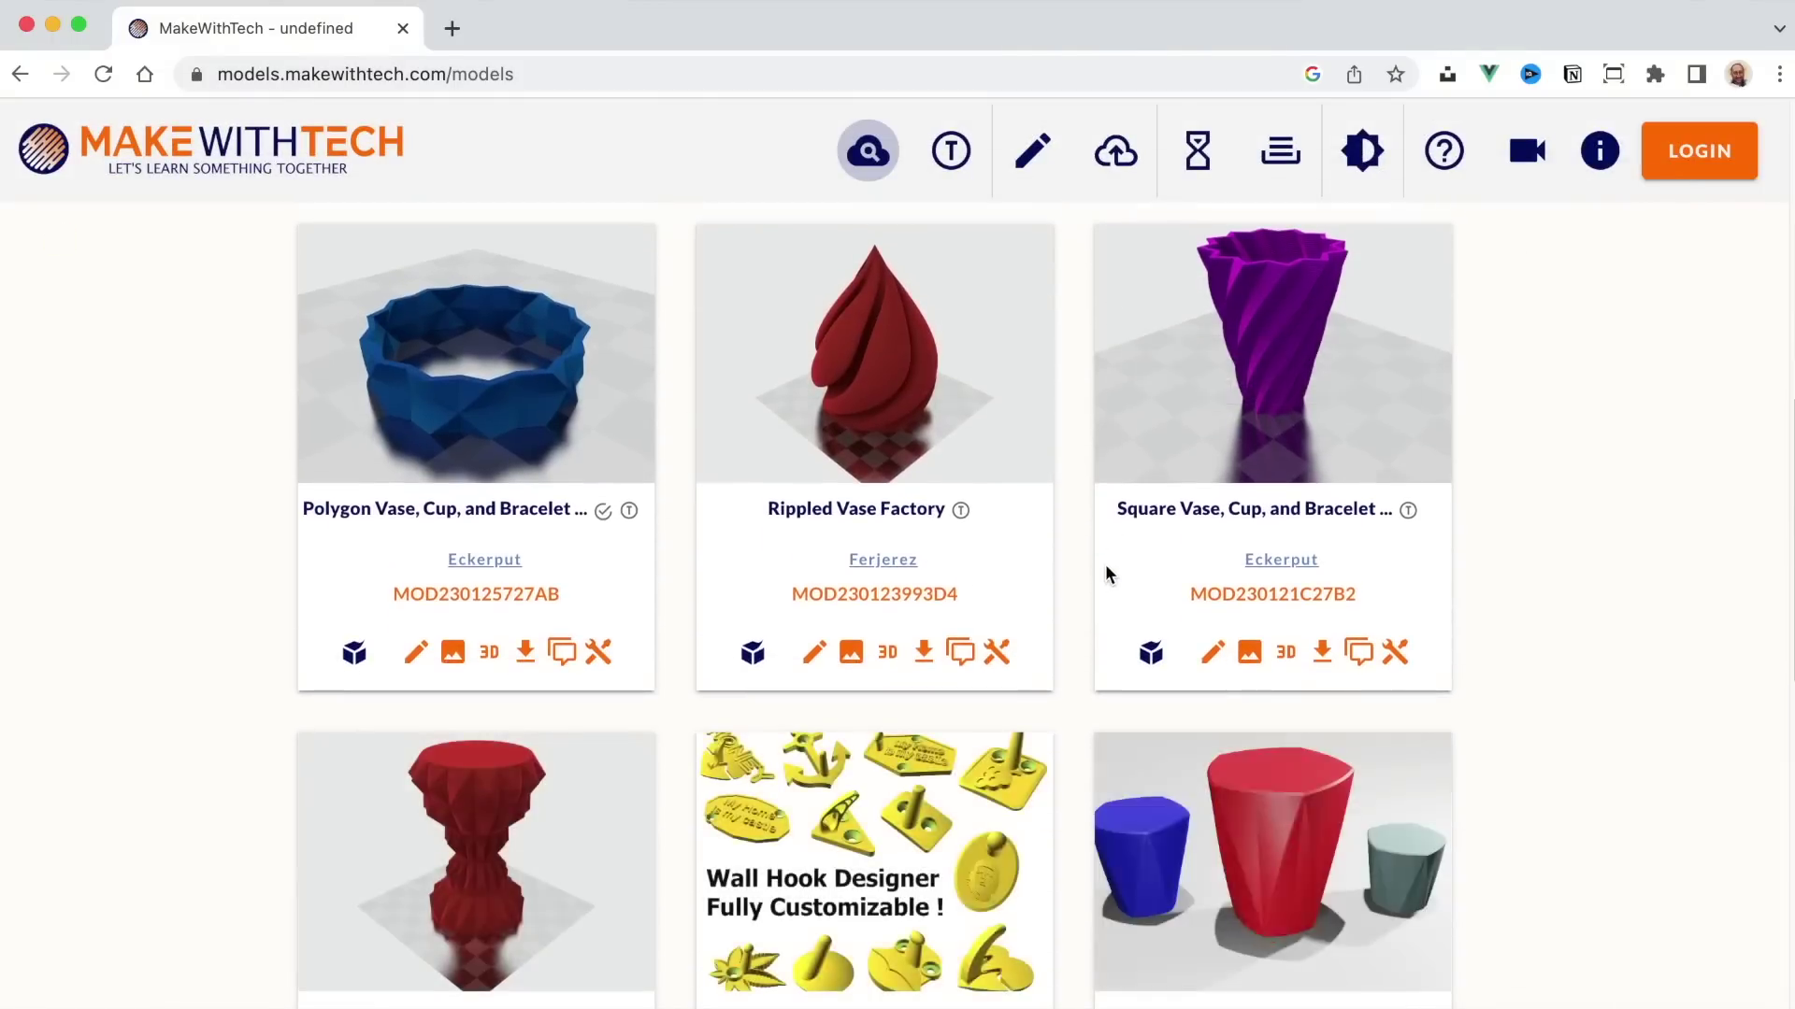
scroll(1108, 574, "up", 15)
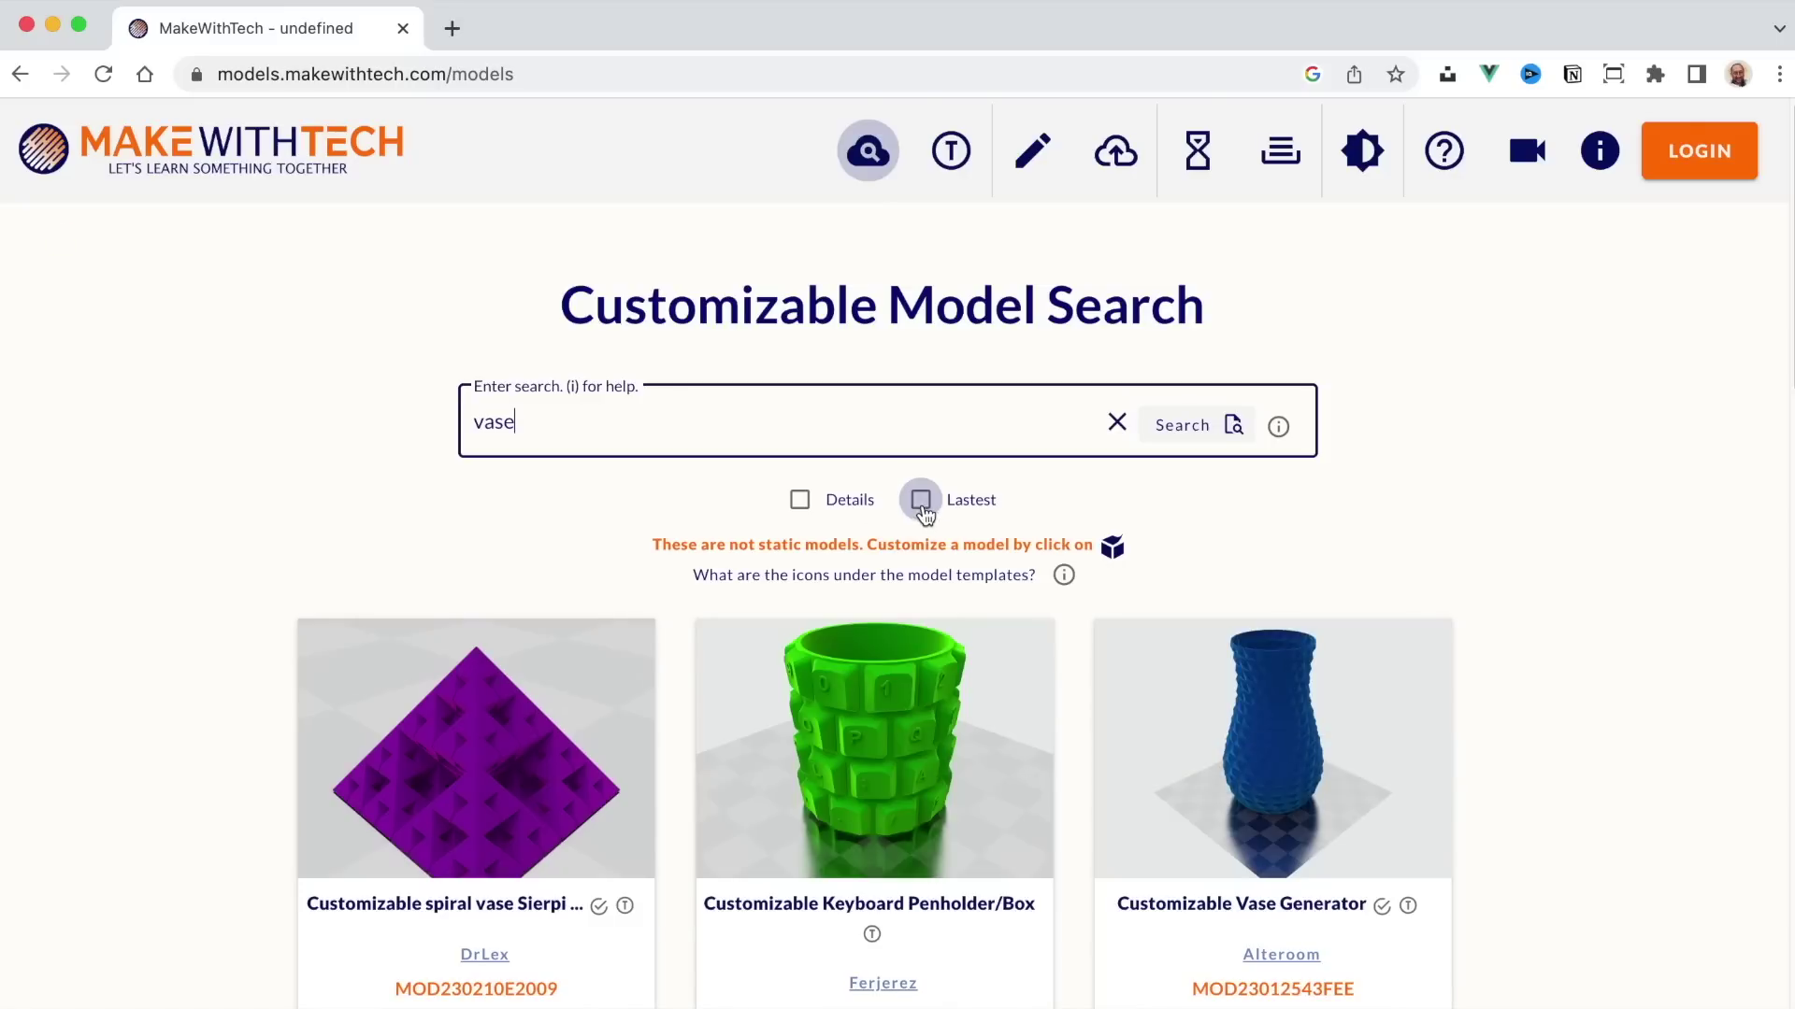
Step: Filter to the latest model templates and rerun the search
left_click(921, 500)
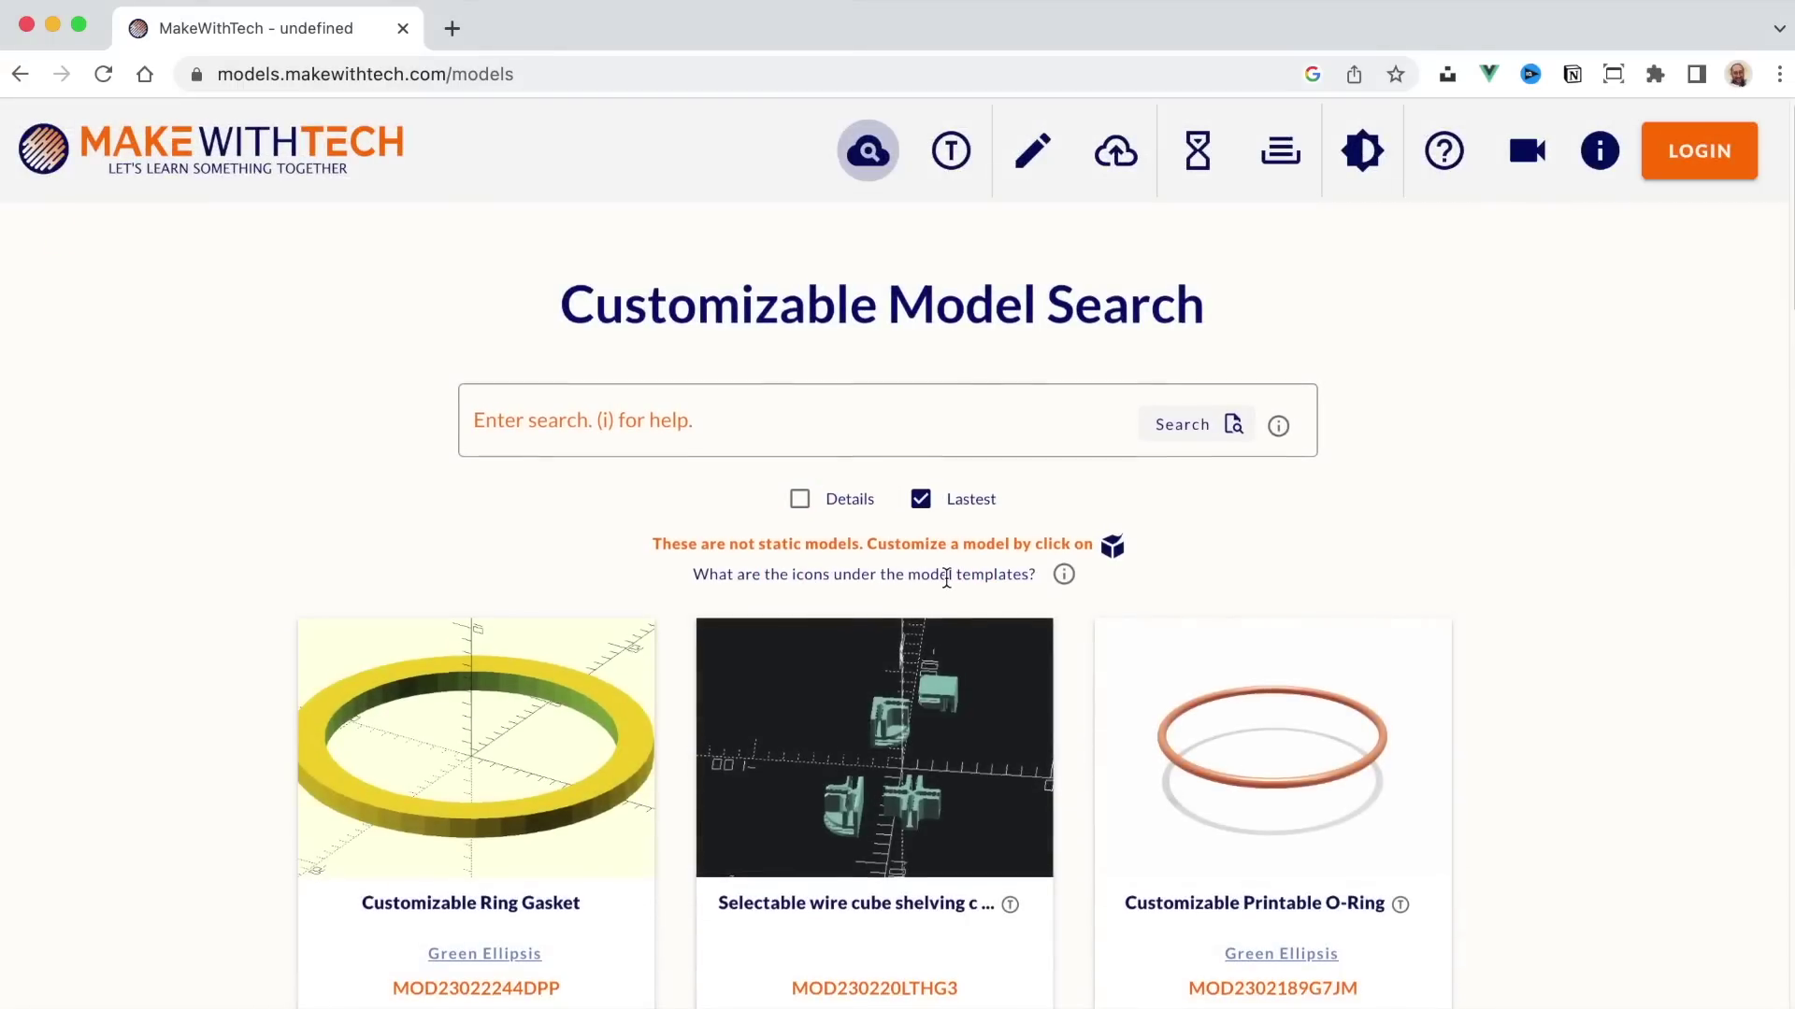
scroll(946, 575, "down", 5)
scroll(946, 578, "down", 13)
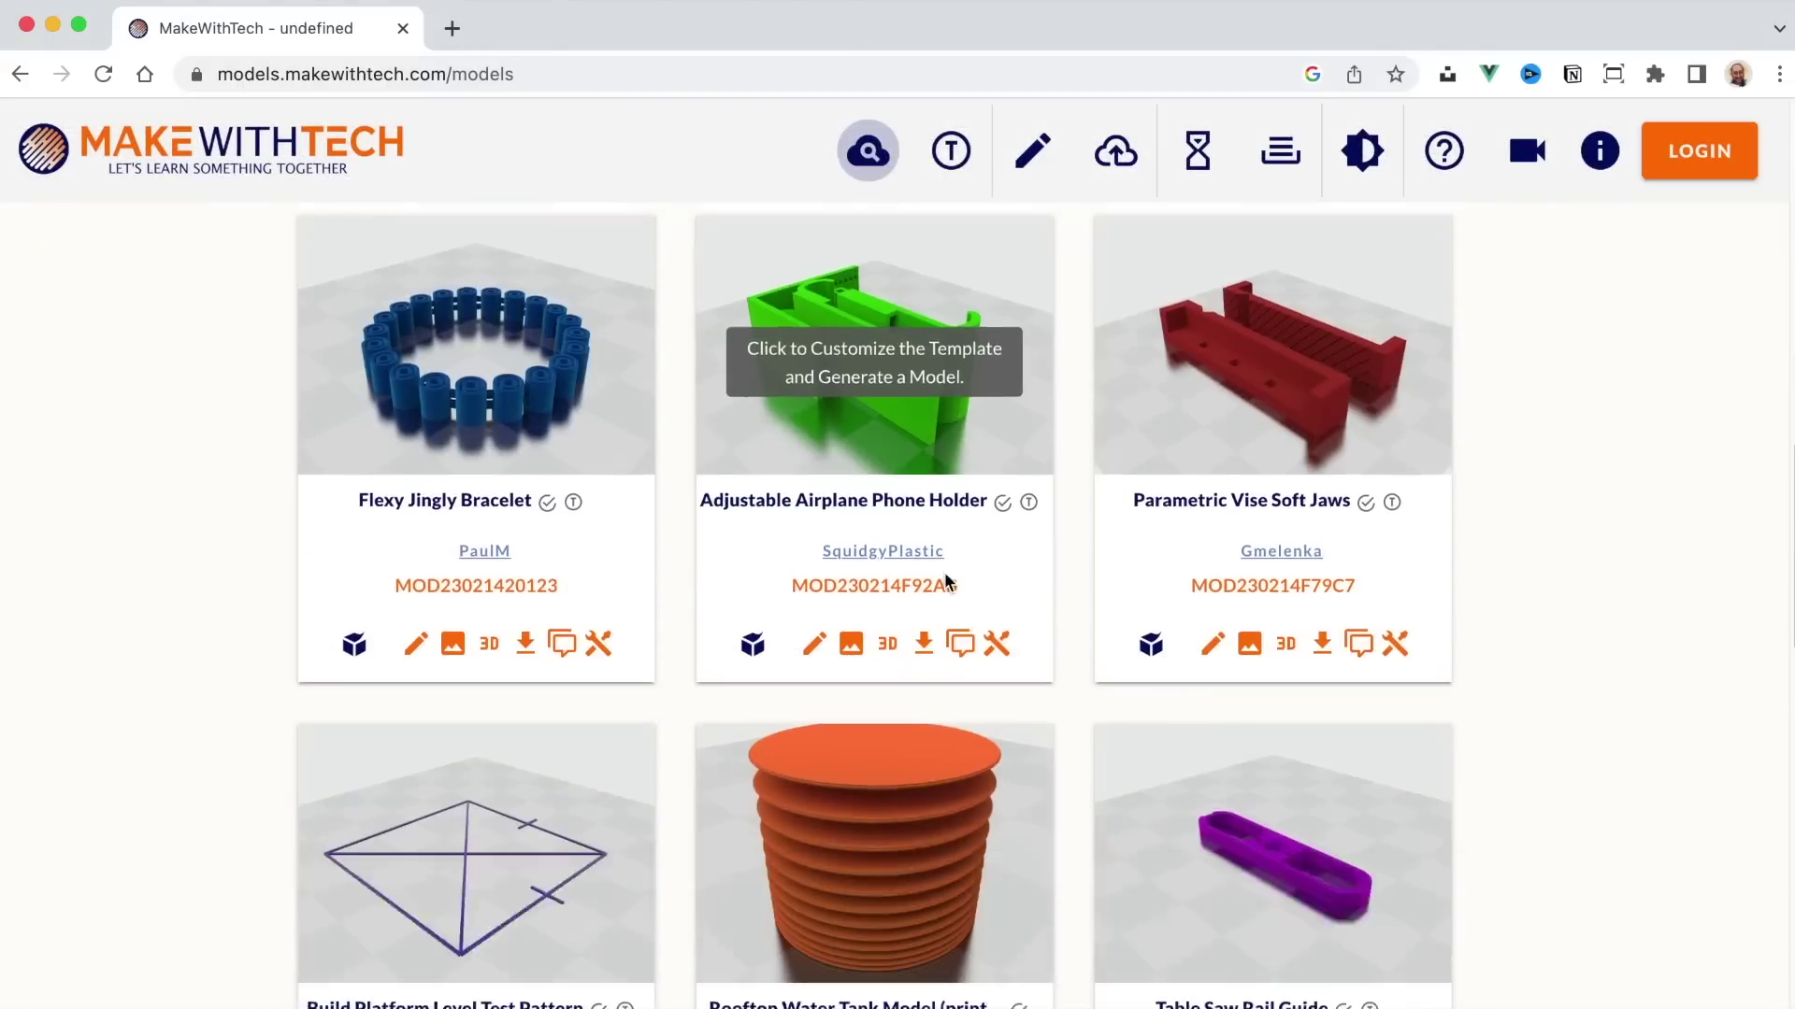
scroll(946, 582, "down", 10)
scroll(946, 581, "up", 14)
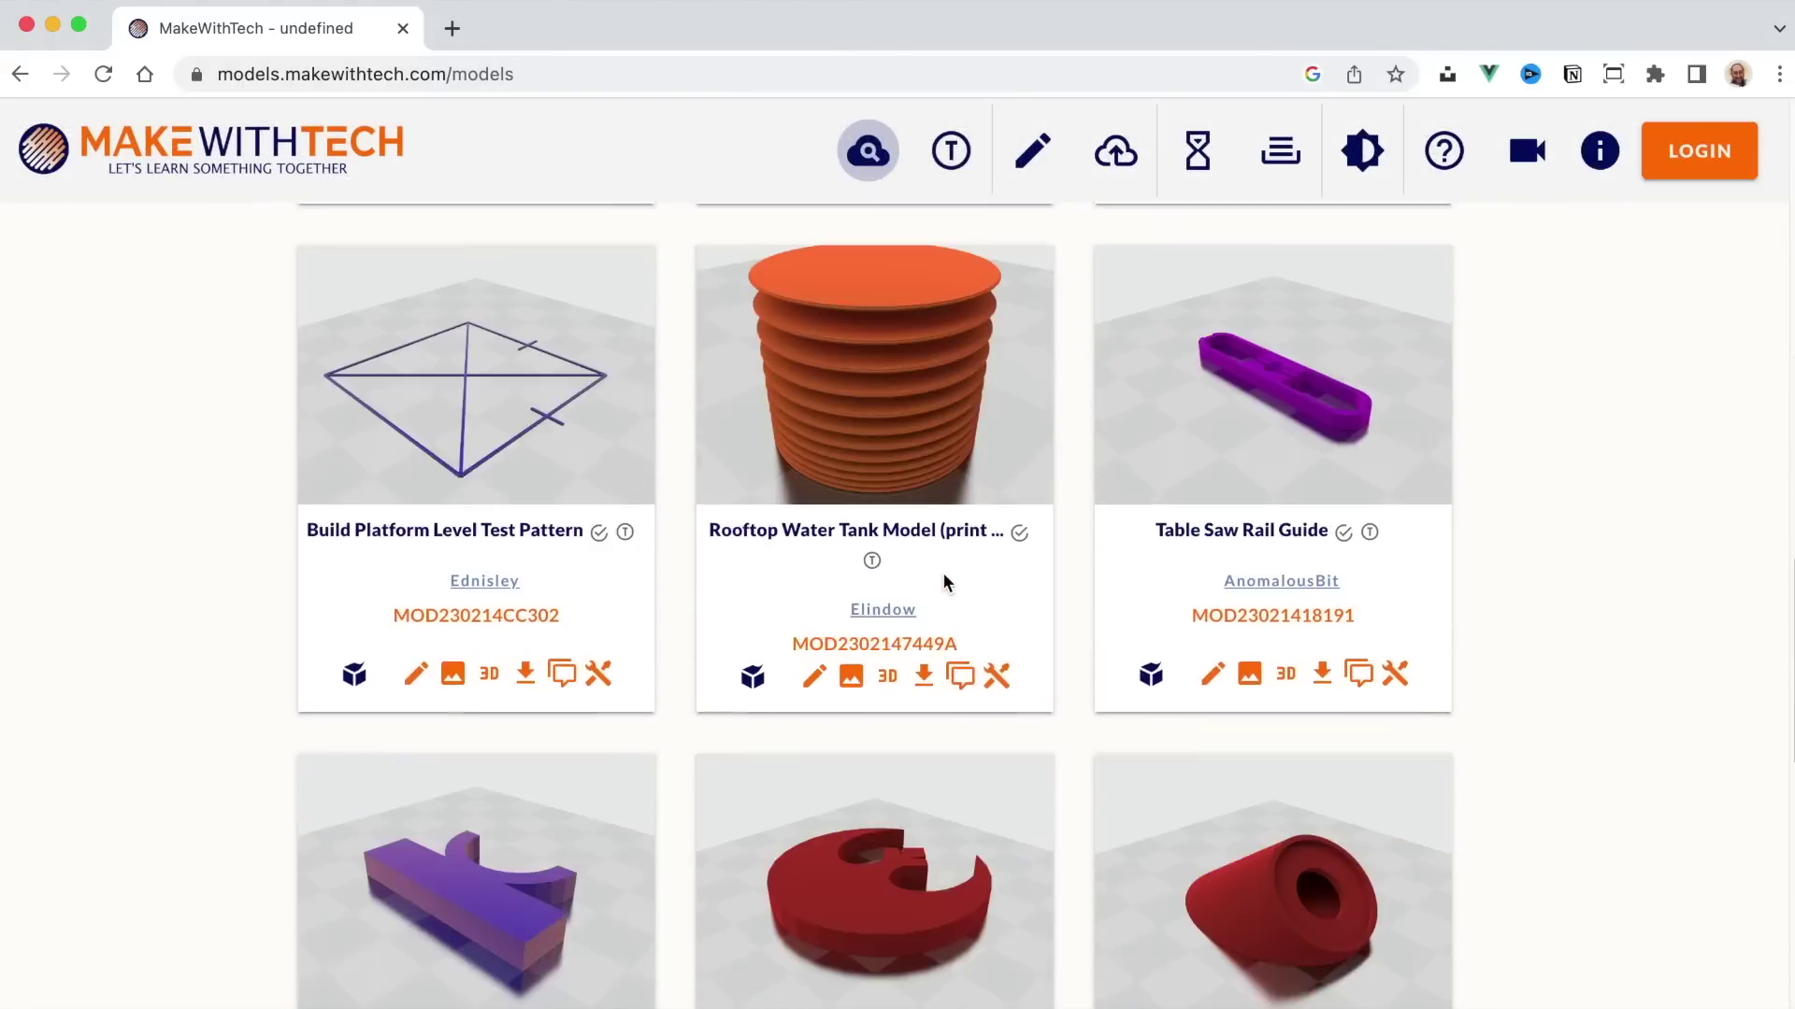
scroll(946, 582, "up", 12)
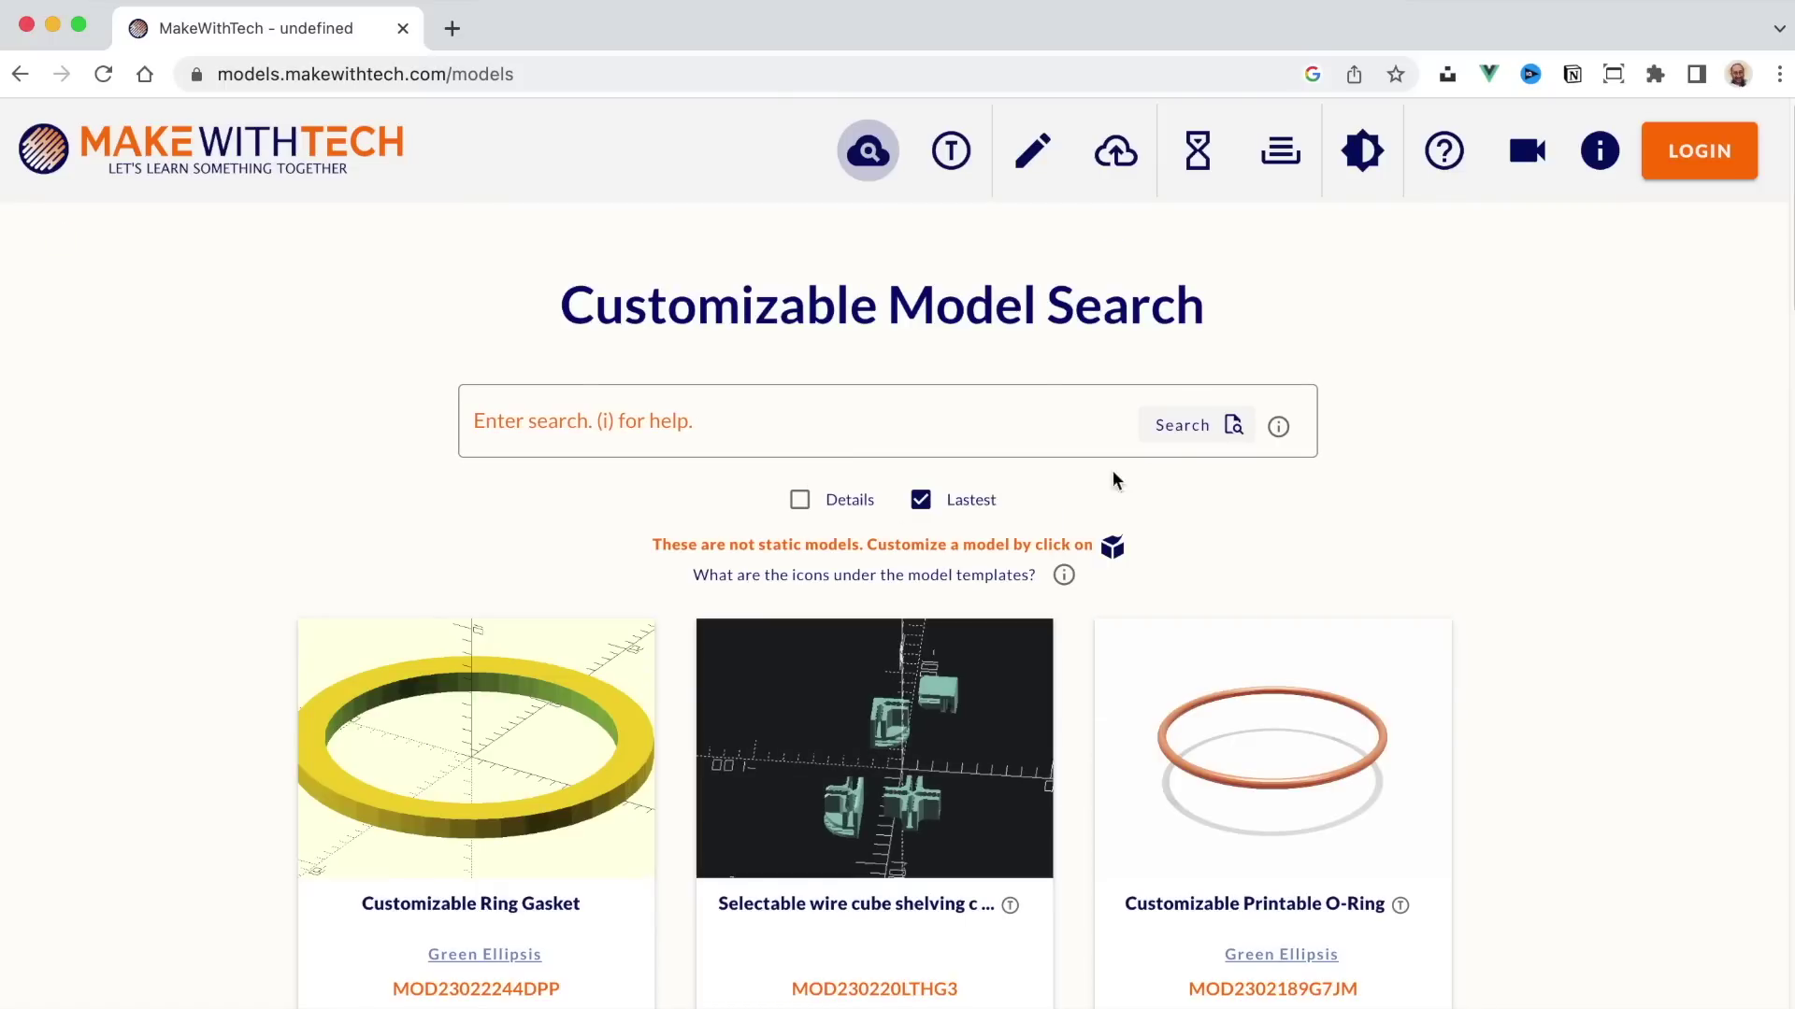
left_click(1164, 441)
Step: Untick the Lastest filter in the model search
left_click(921, 500)
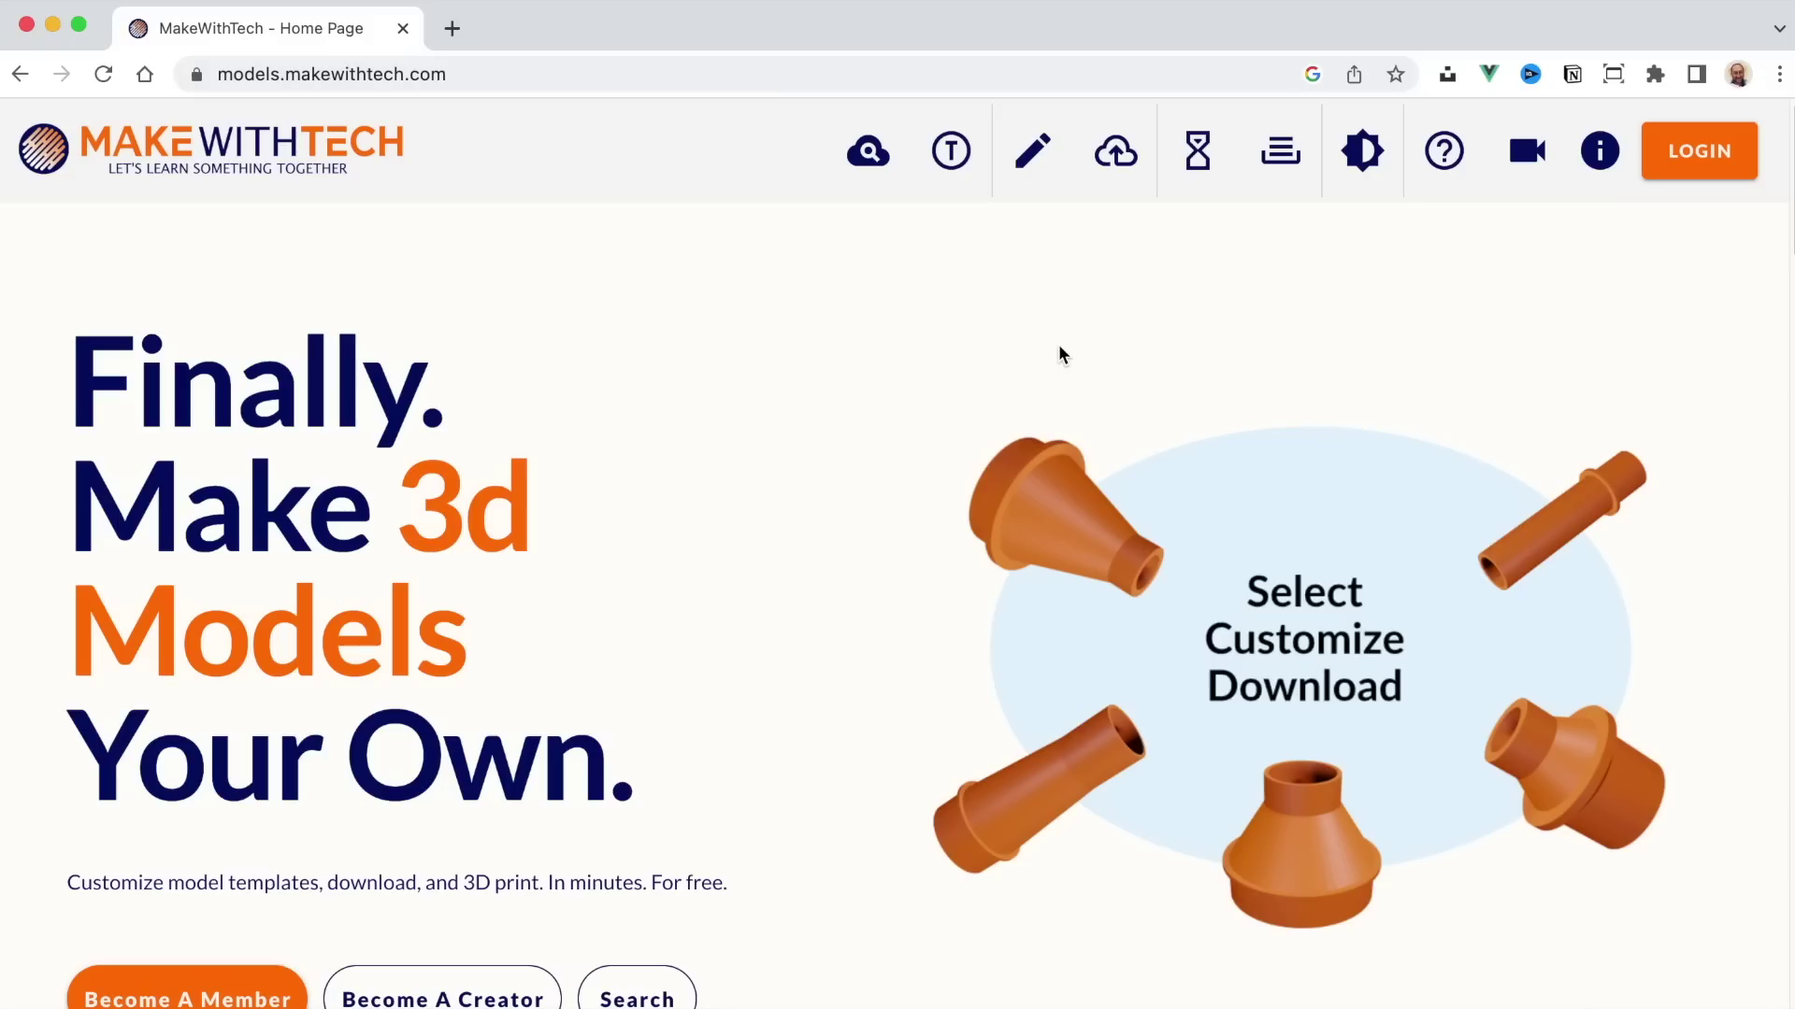
Step: Go to the LOGIN page and submit the prefilled sign-in form
left_click(1718, 167)
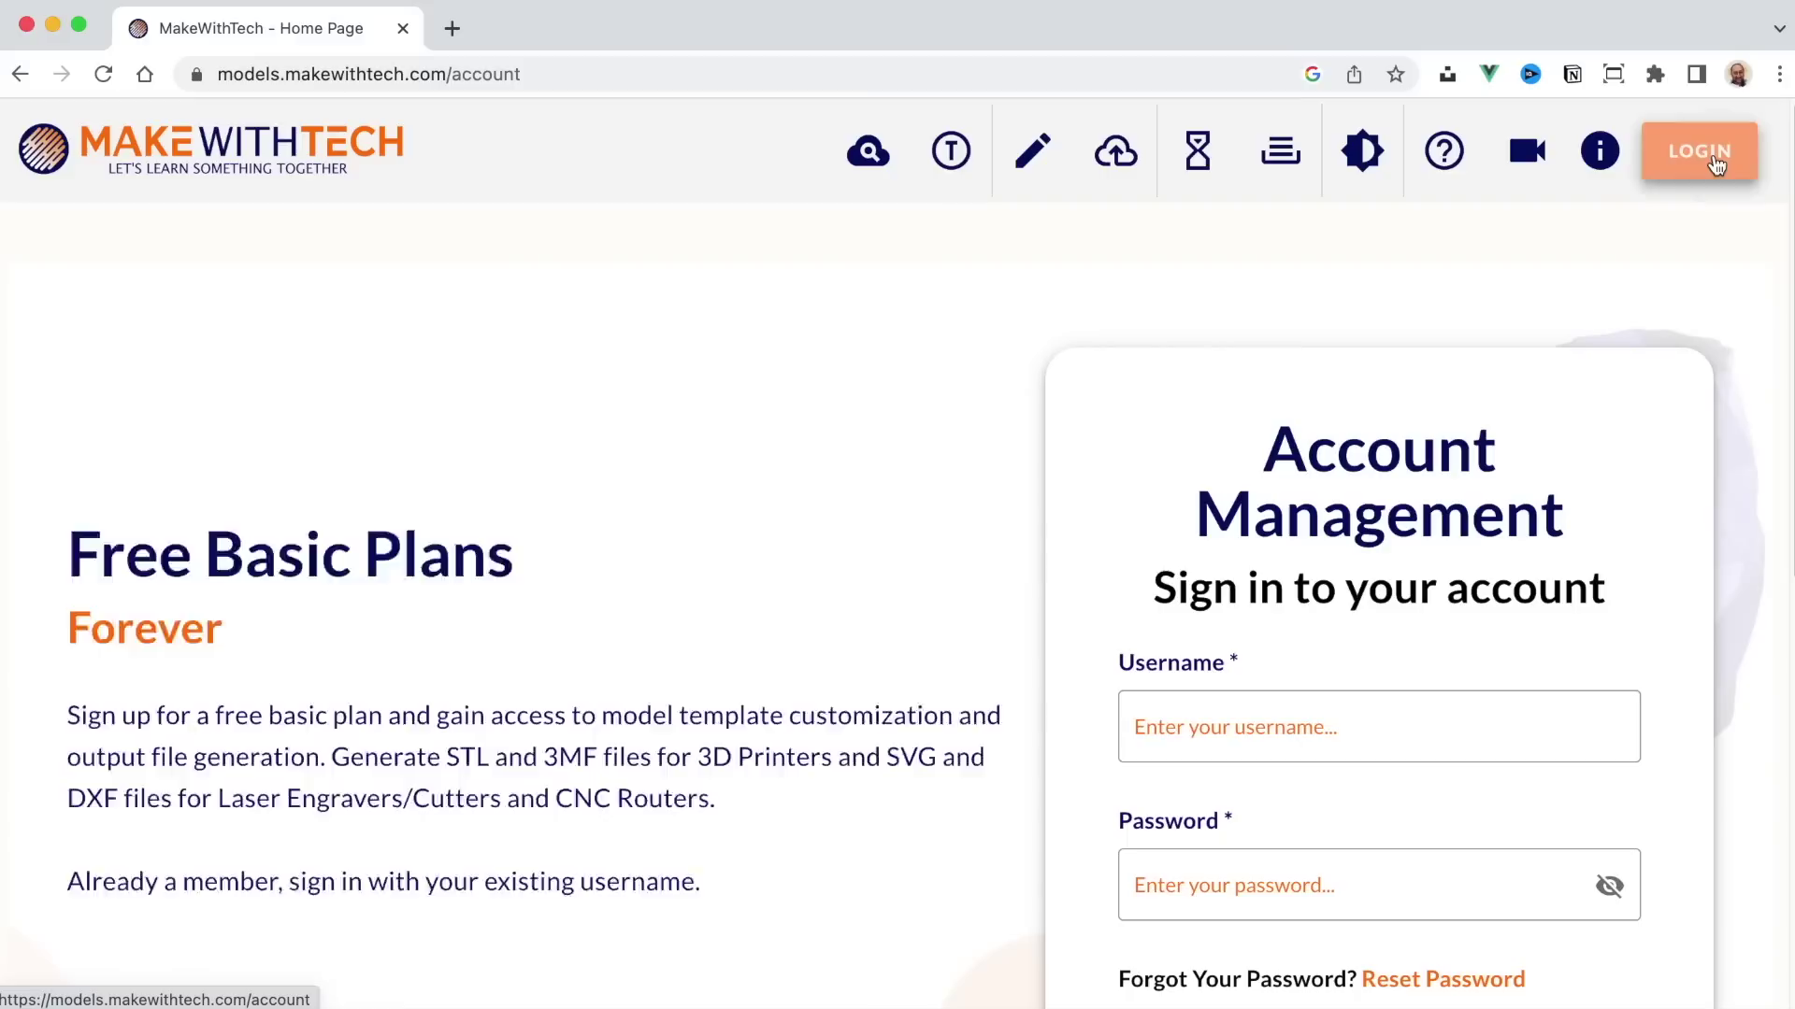
scroll(1429, 505, "down", 5)
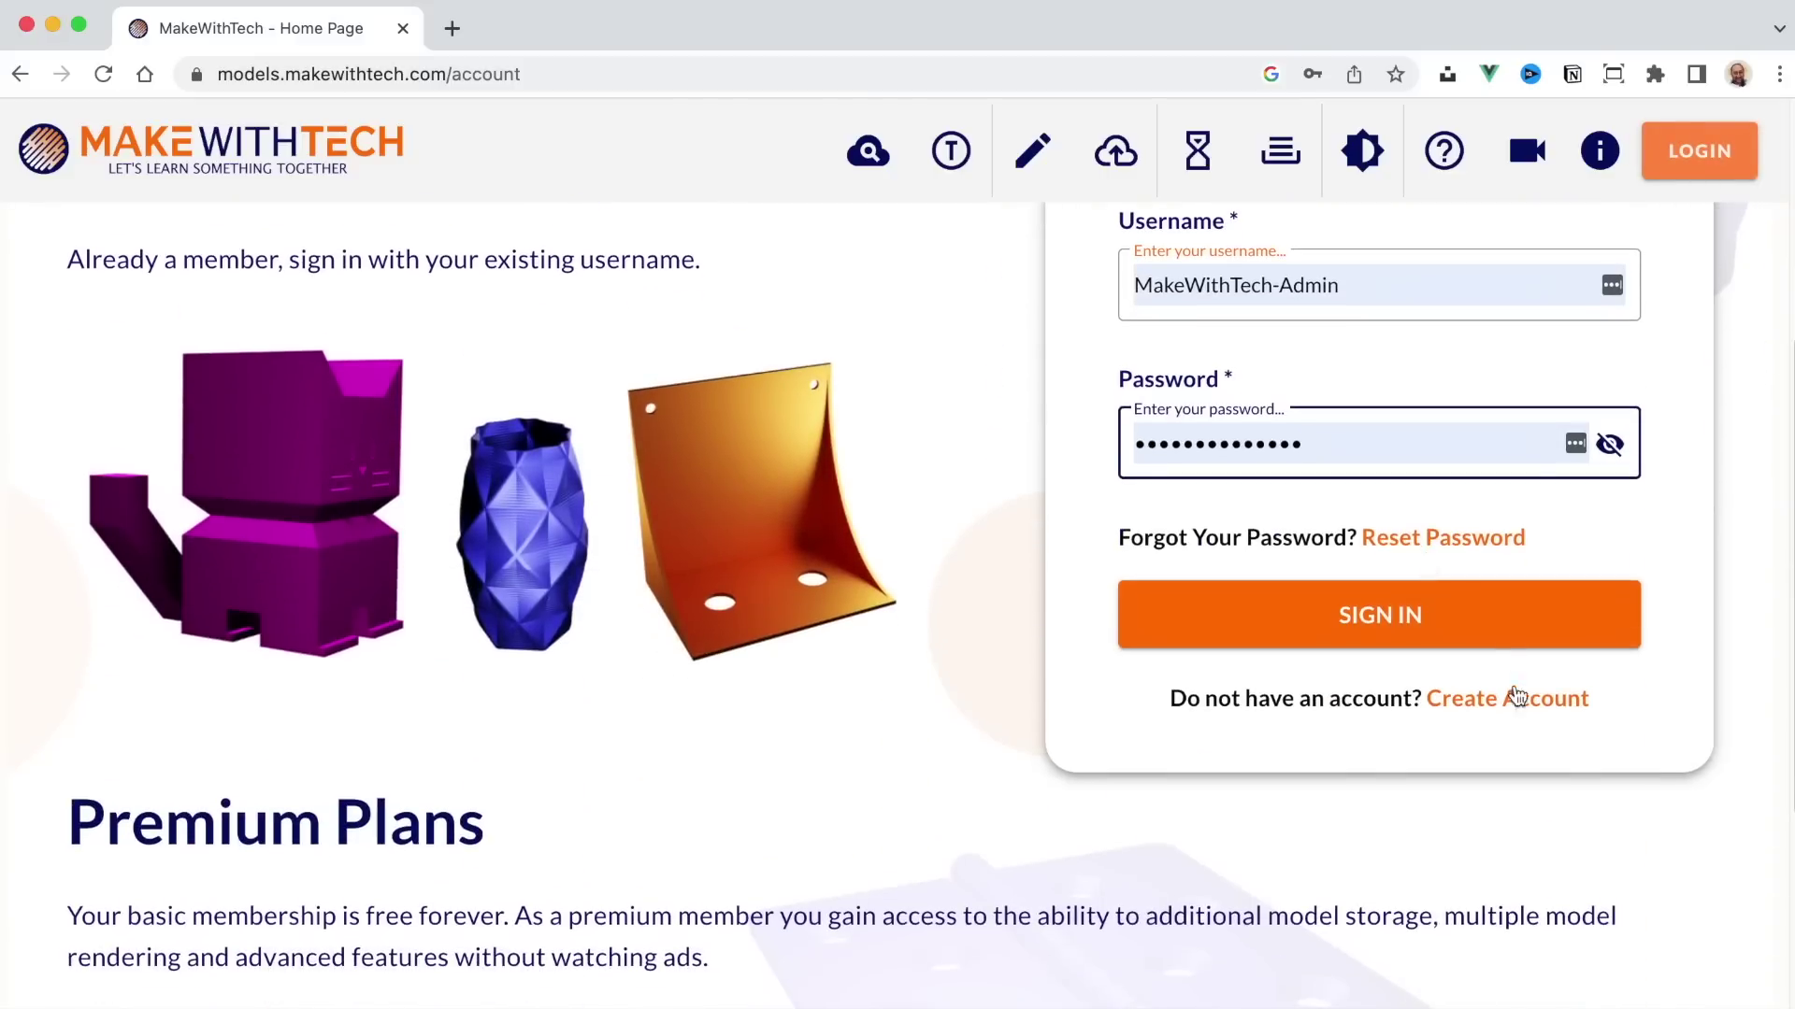
left_click(1422, 618)
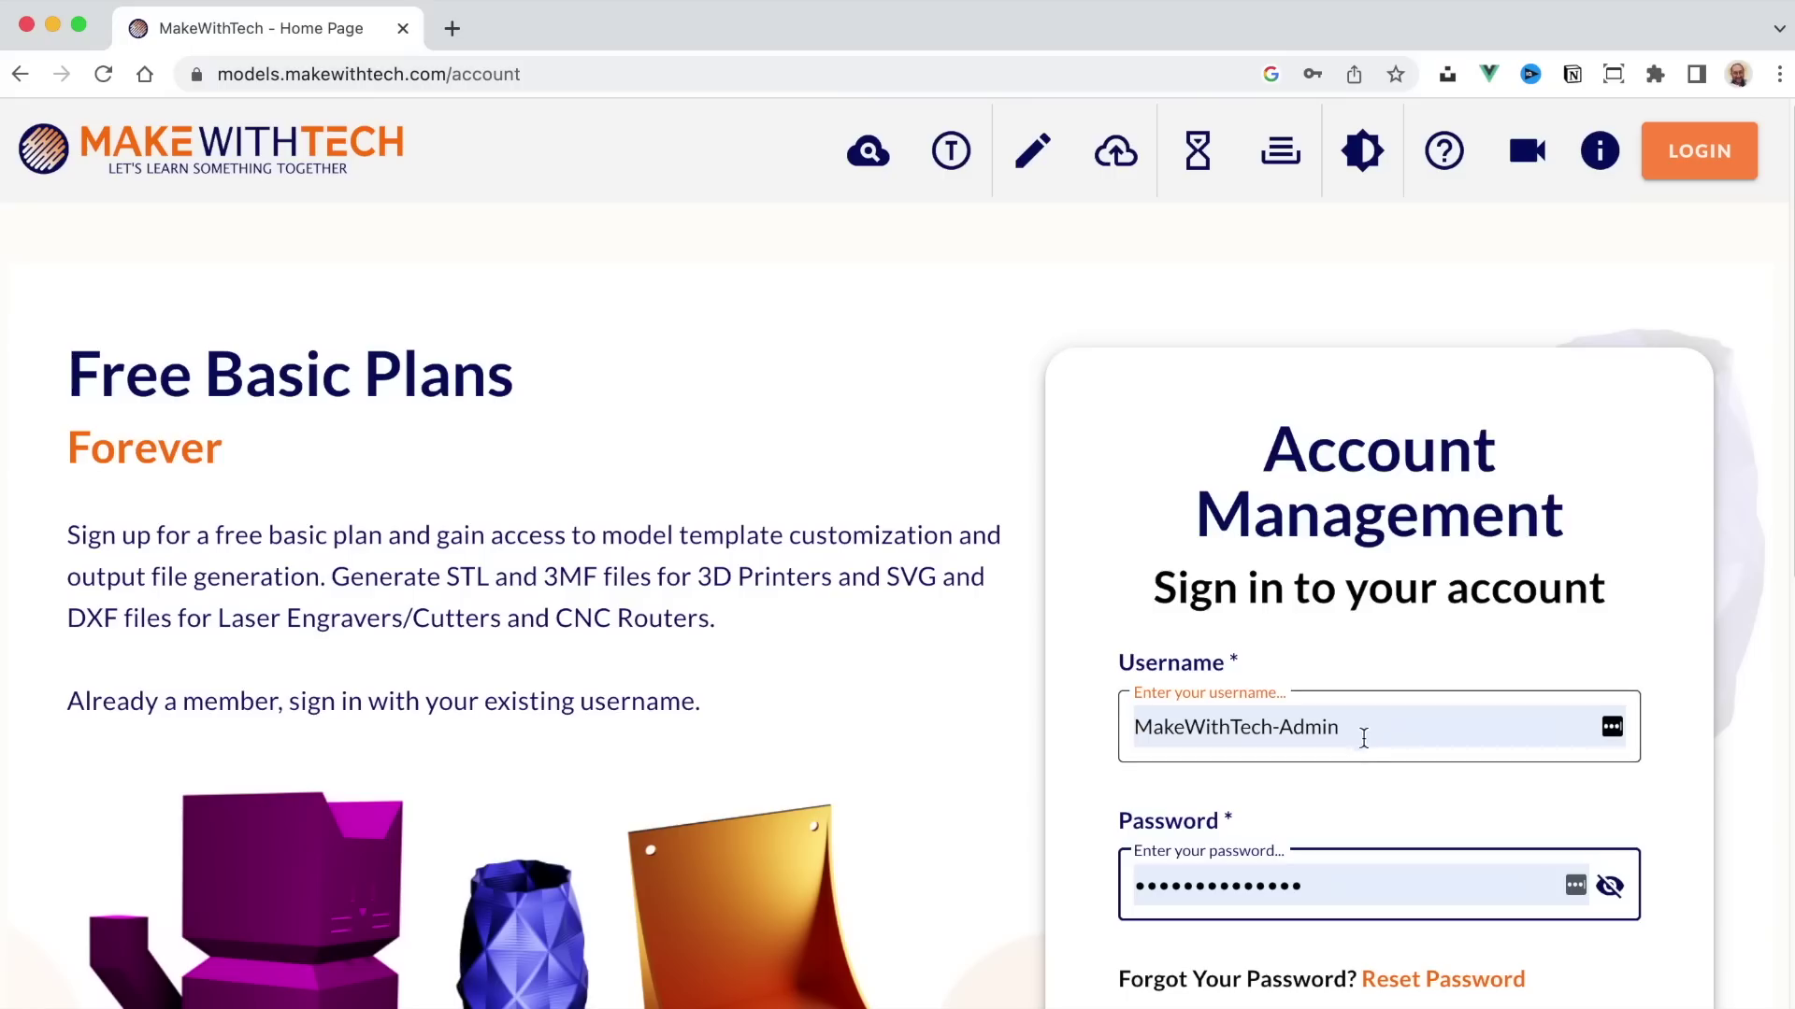
Step: Re-enter the account username and password, sign in, and dismiss the browser's password prompt
left_click(1118, 726)
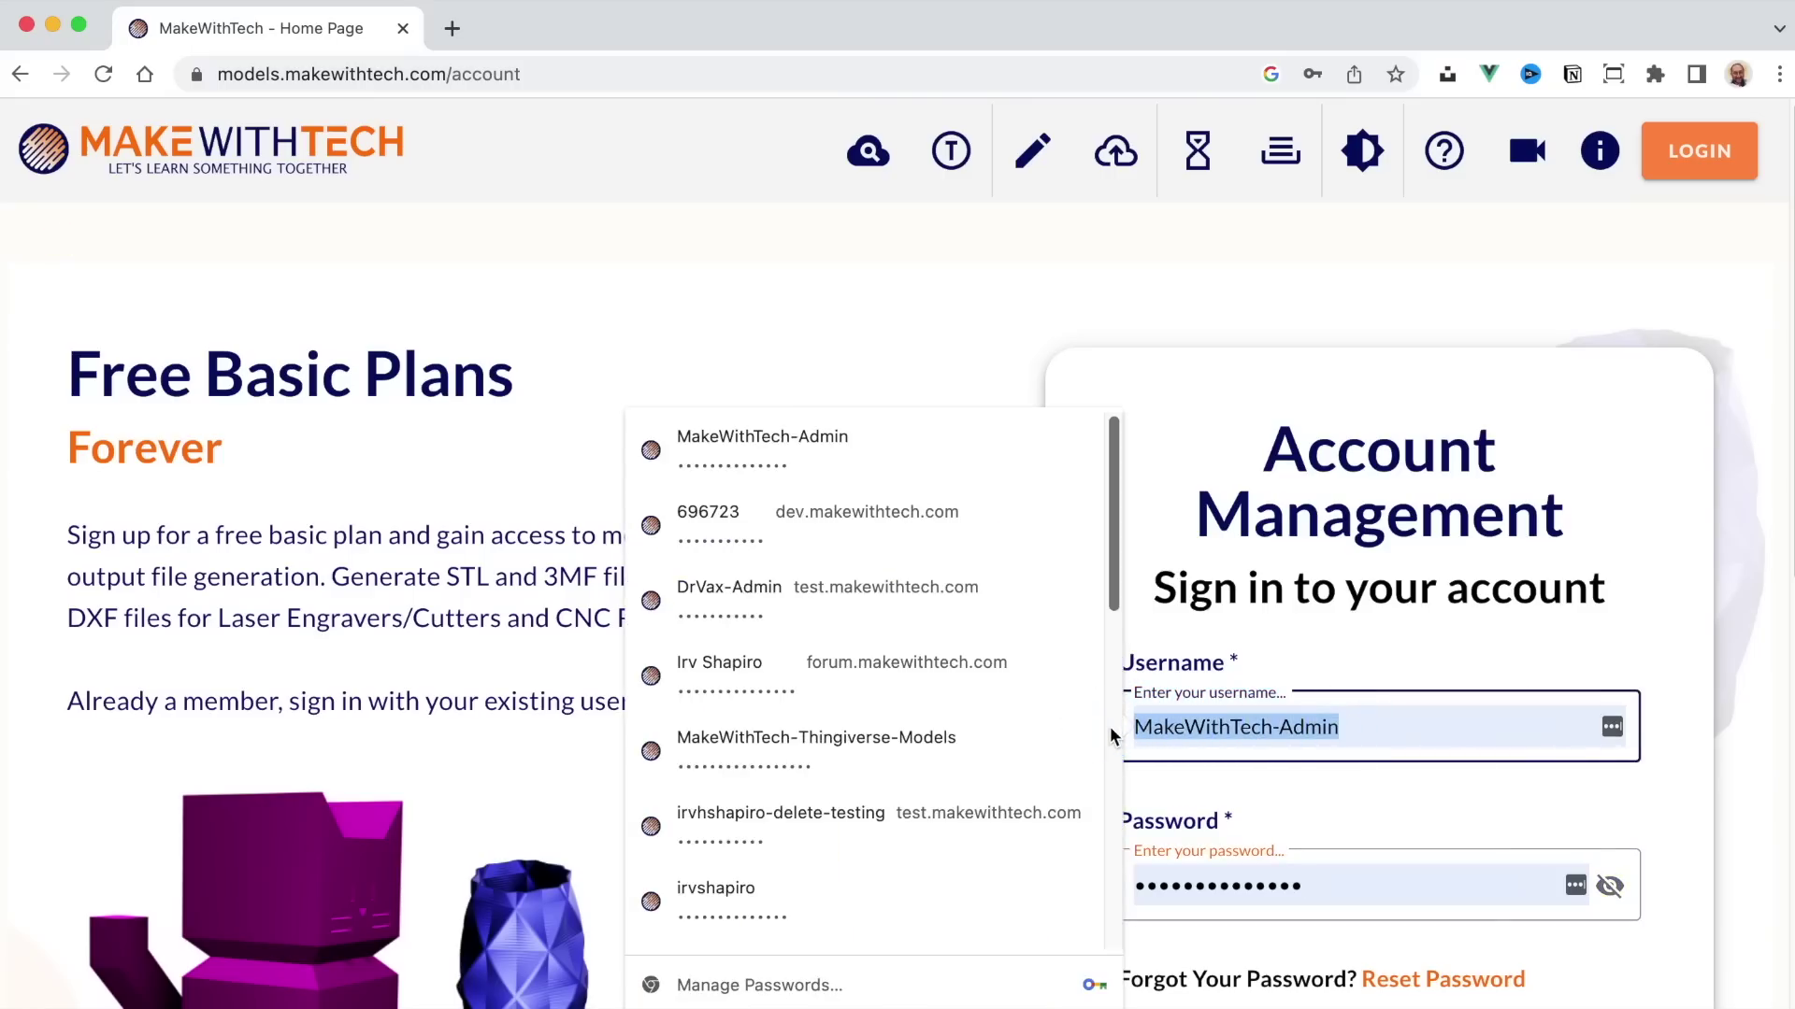
type("irvshapiro")
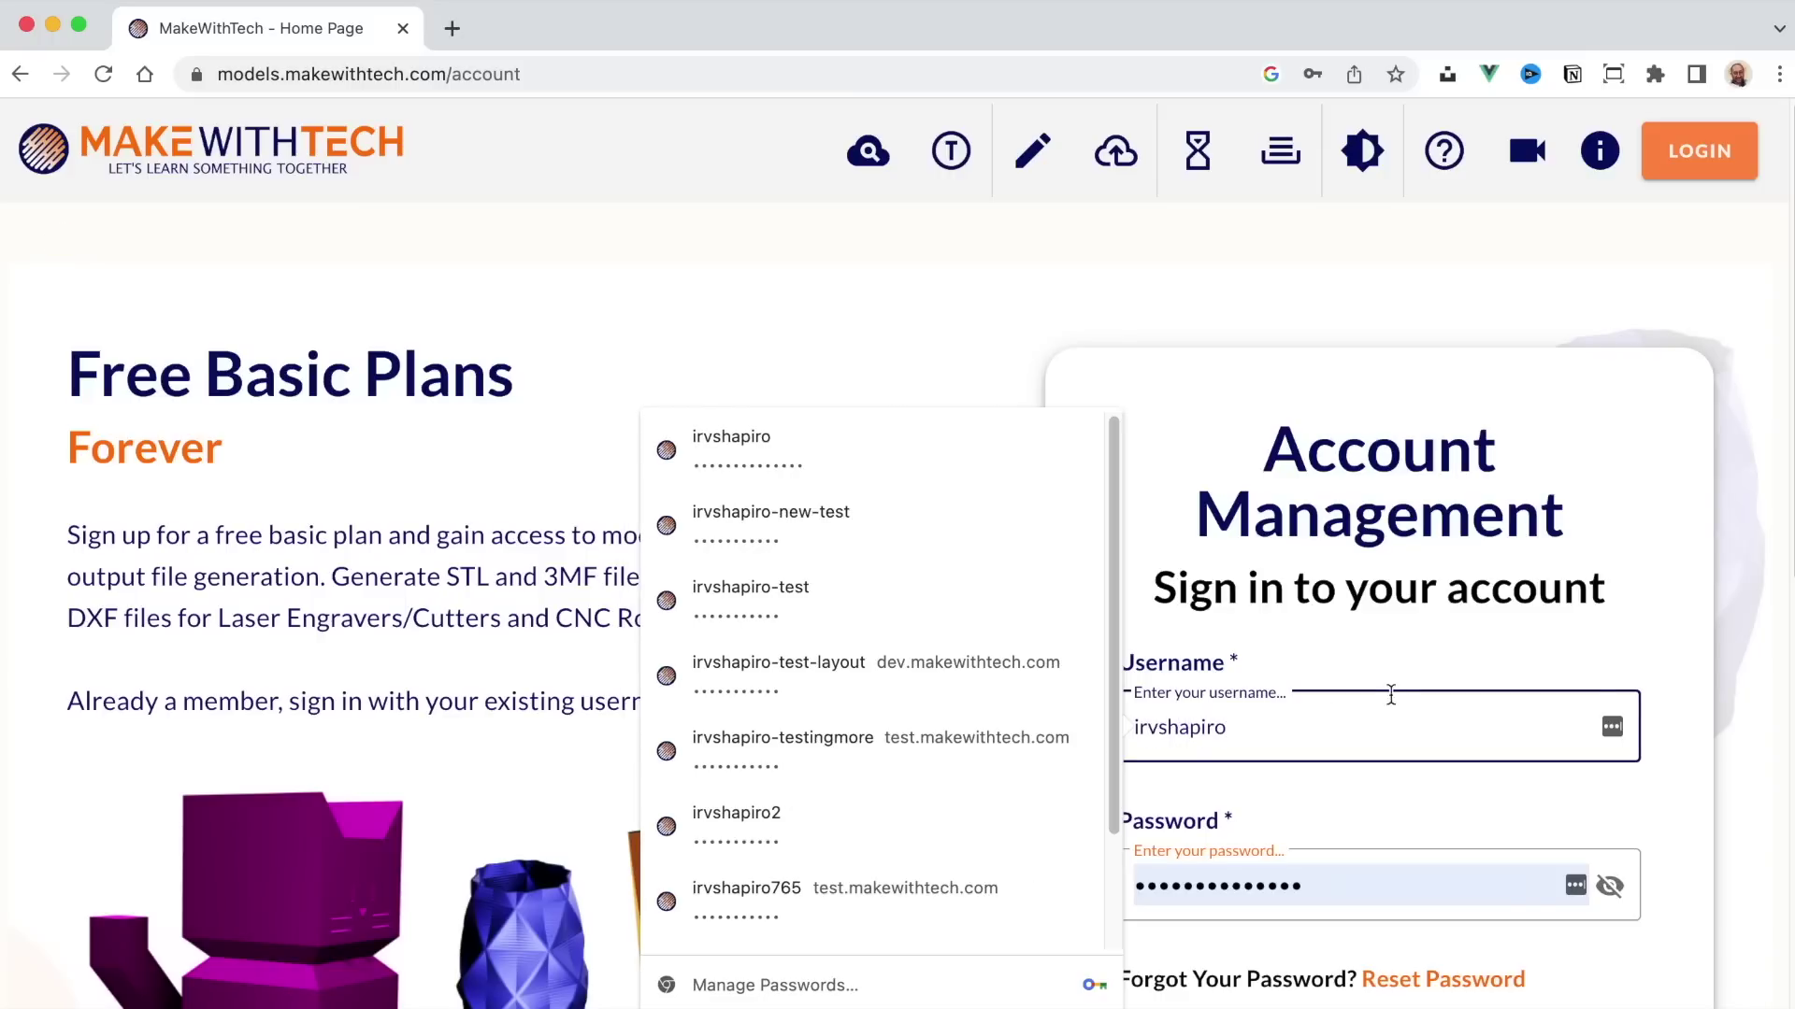
scroll(1391, 693, "down", 5)
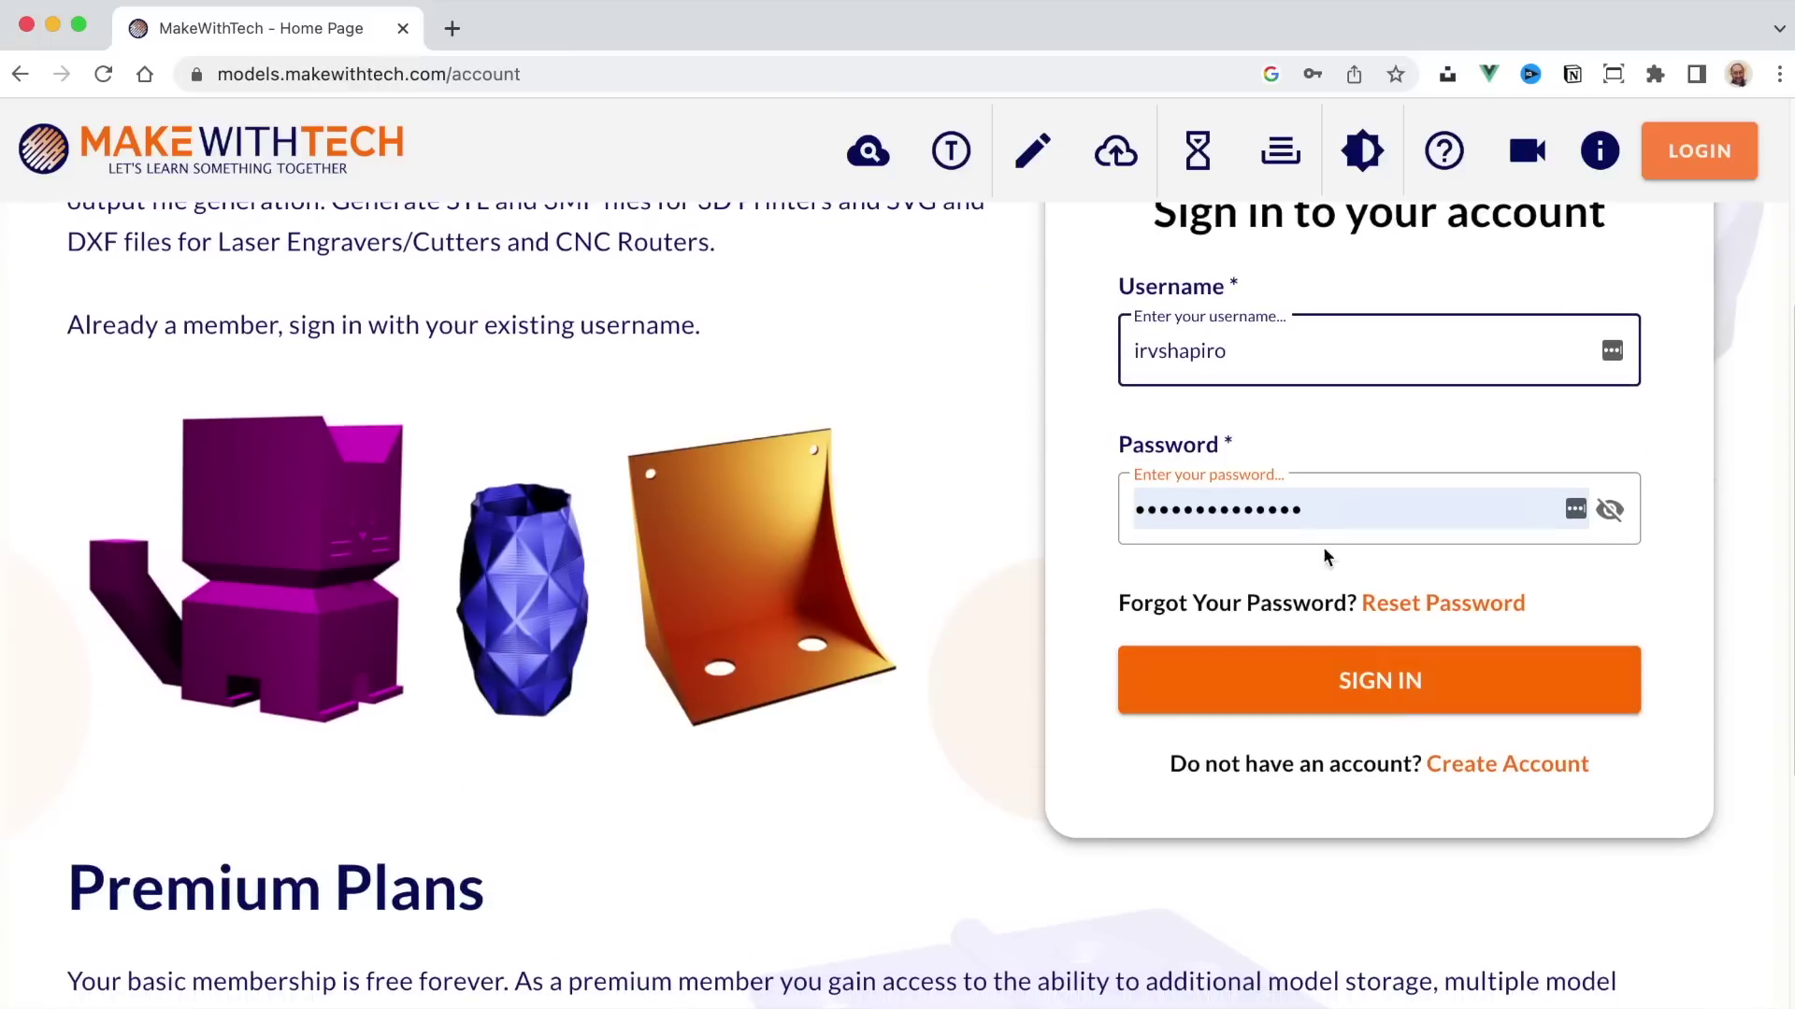
left_click(1281, 509)
type("***")
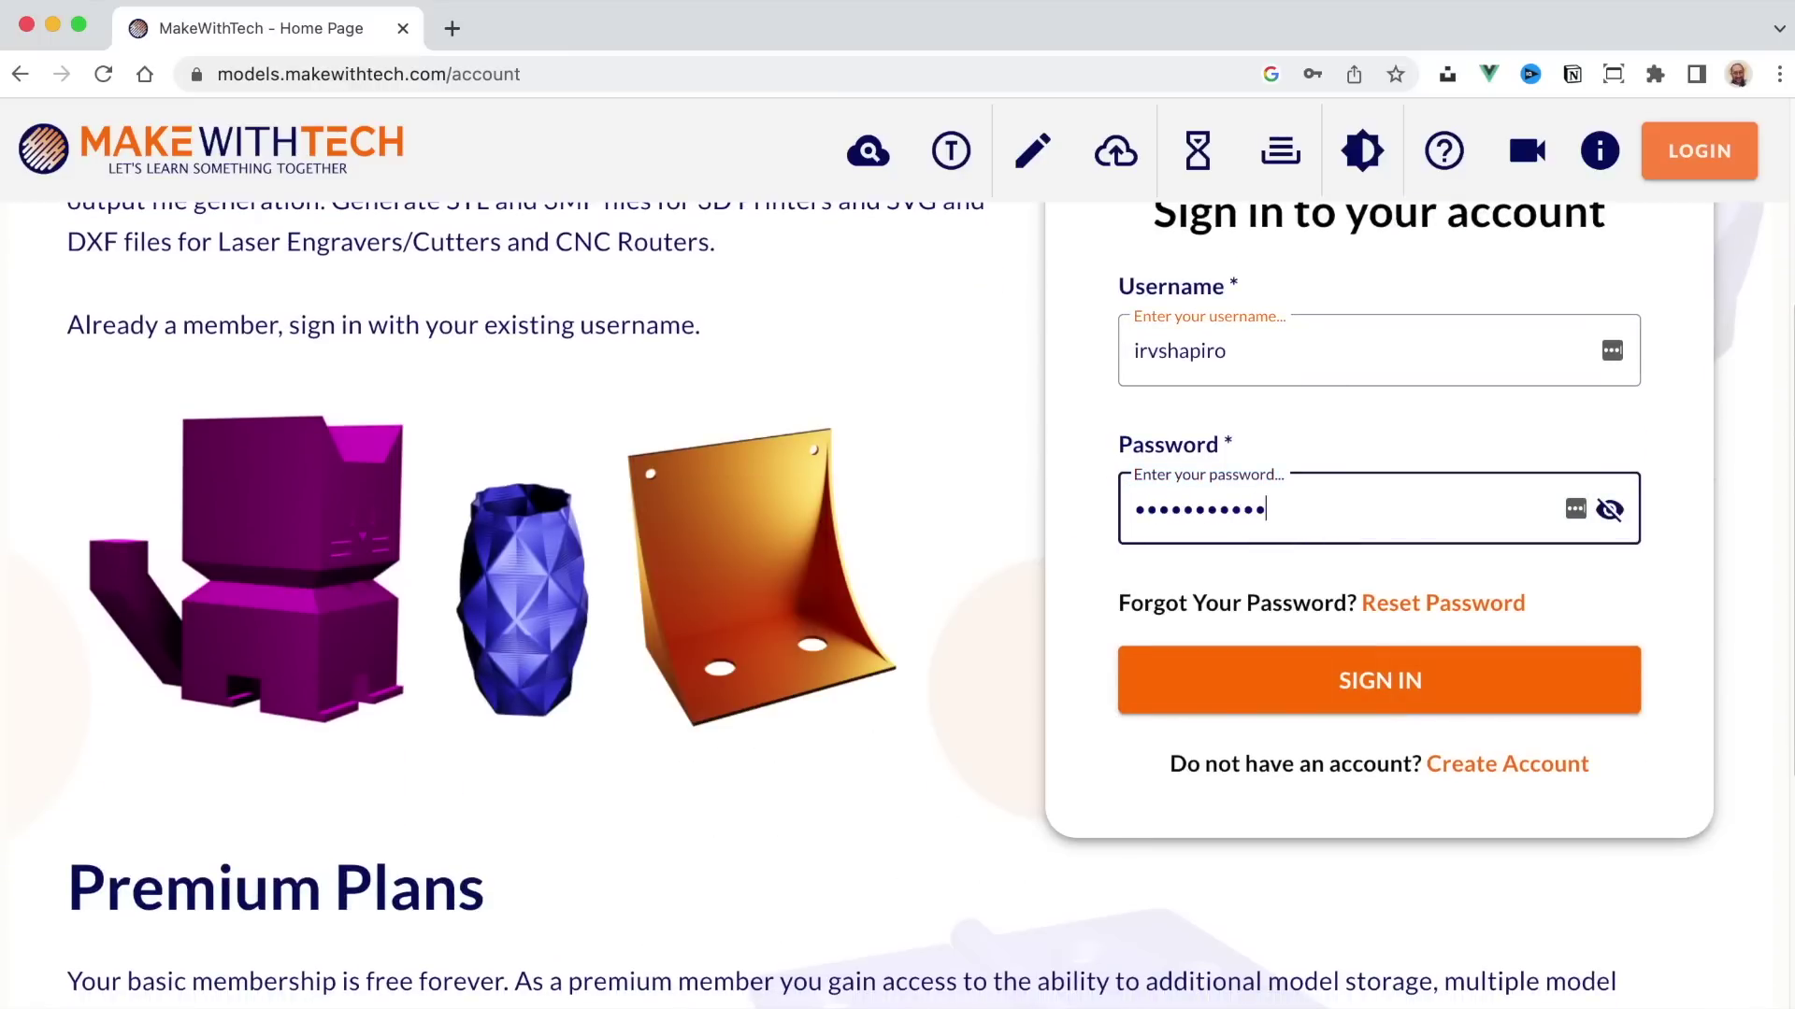
left_click(1324, 697)
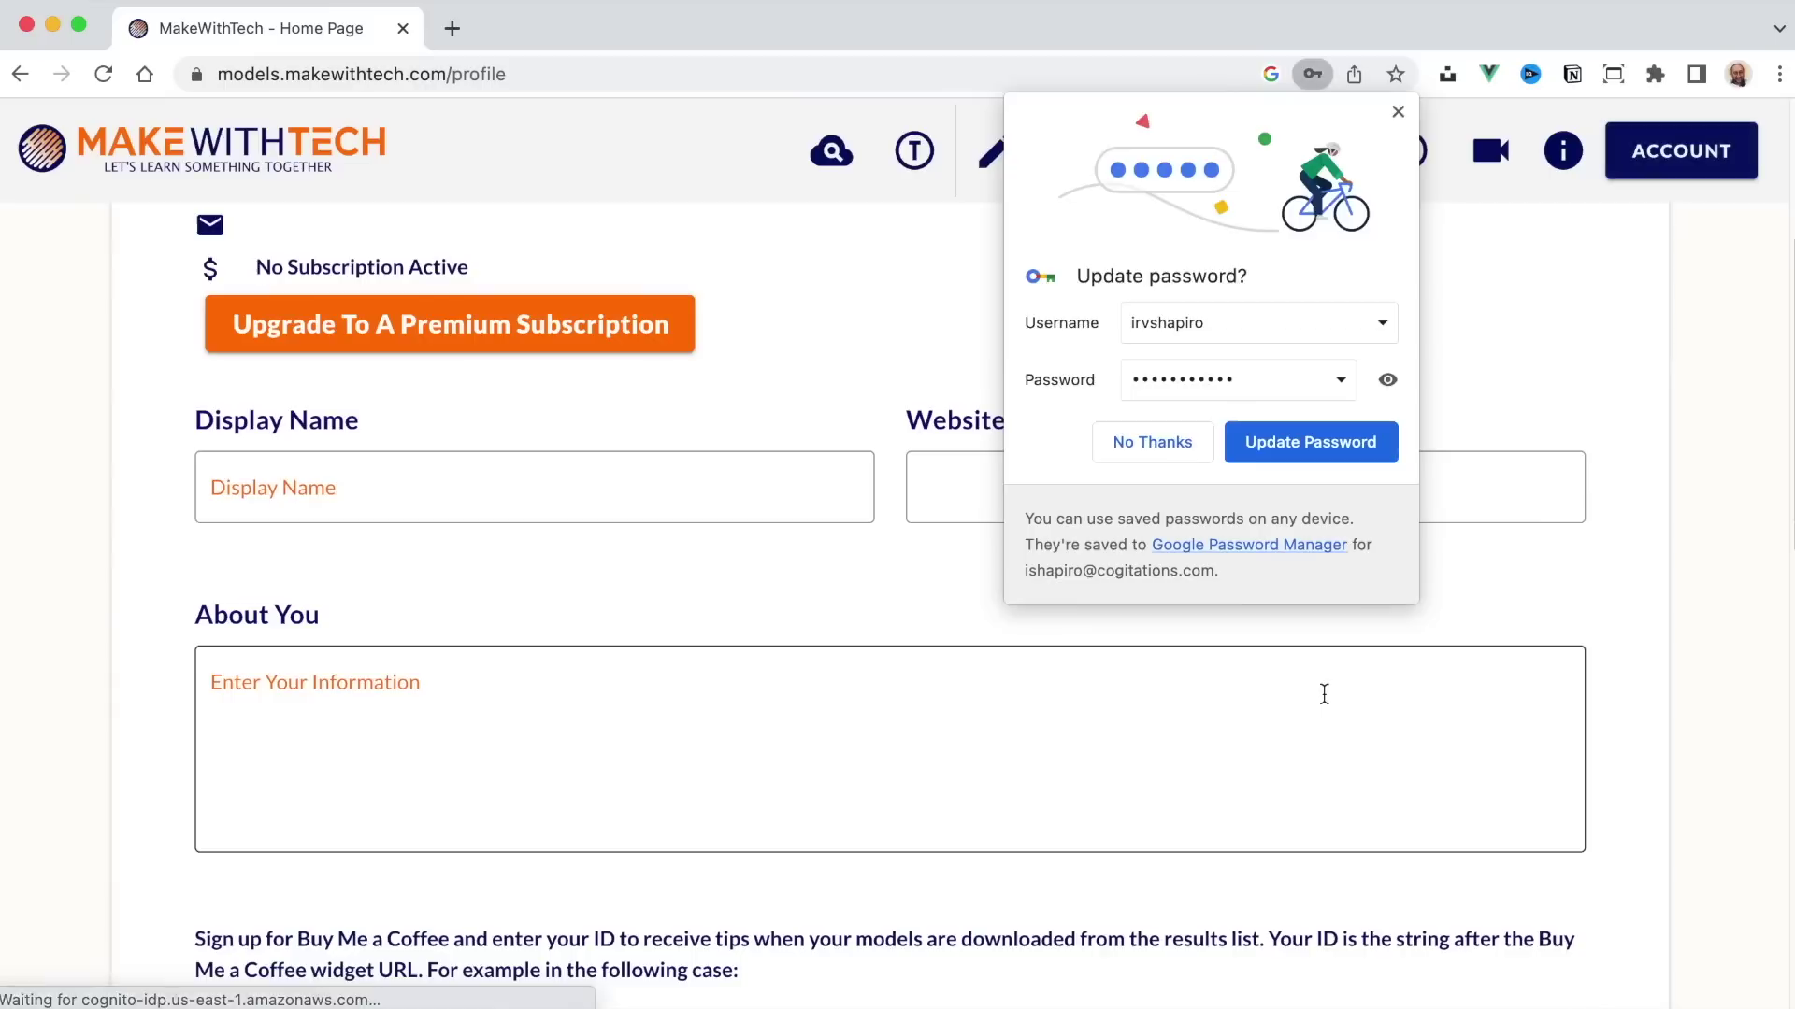
left_click(1651, 397)
scroll(1396, 392, "up", 4)
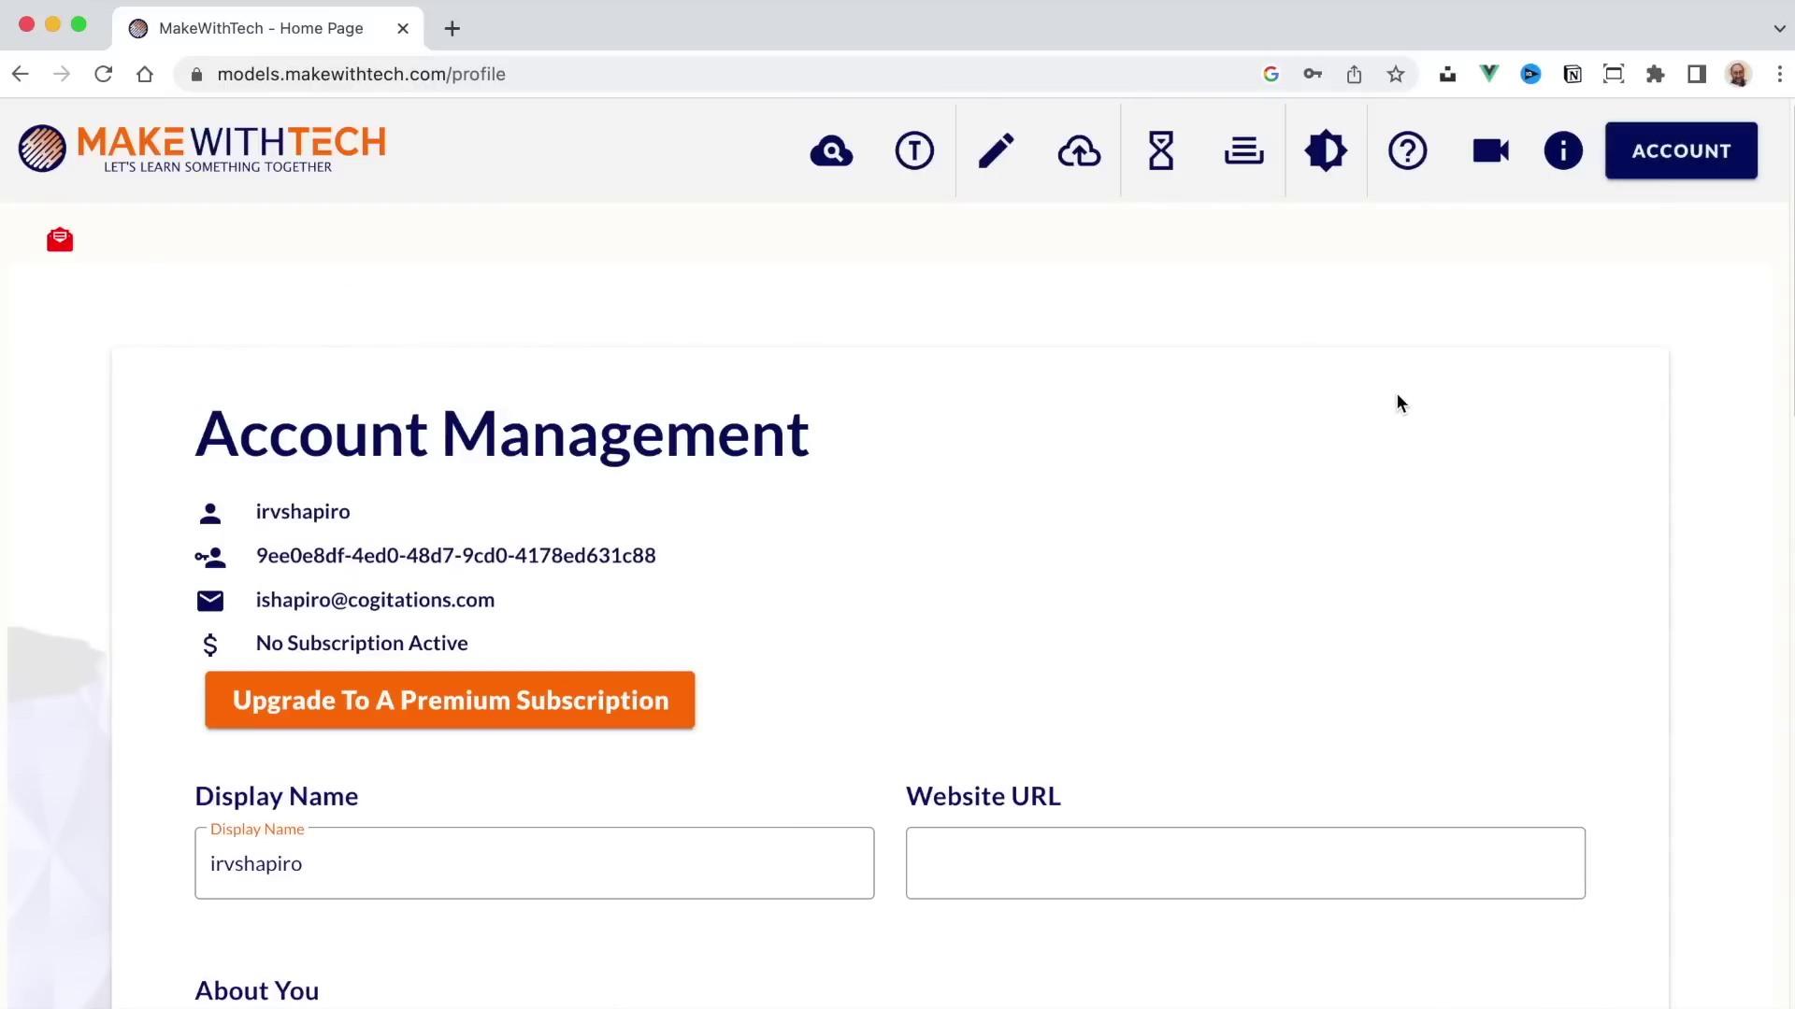
scroll(1395, 402, "down", 3)
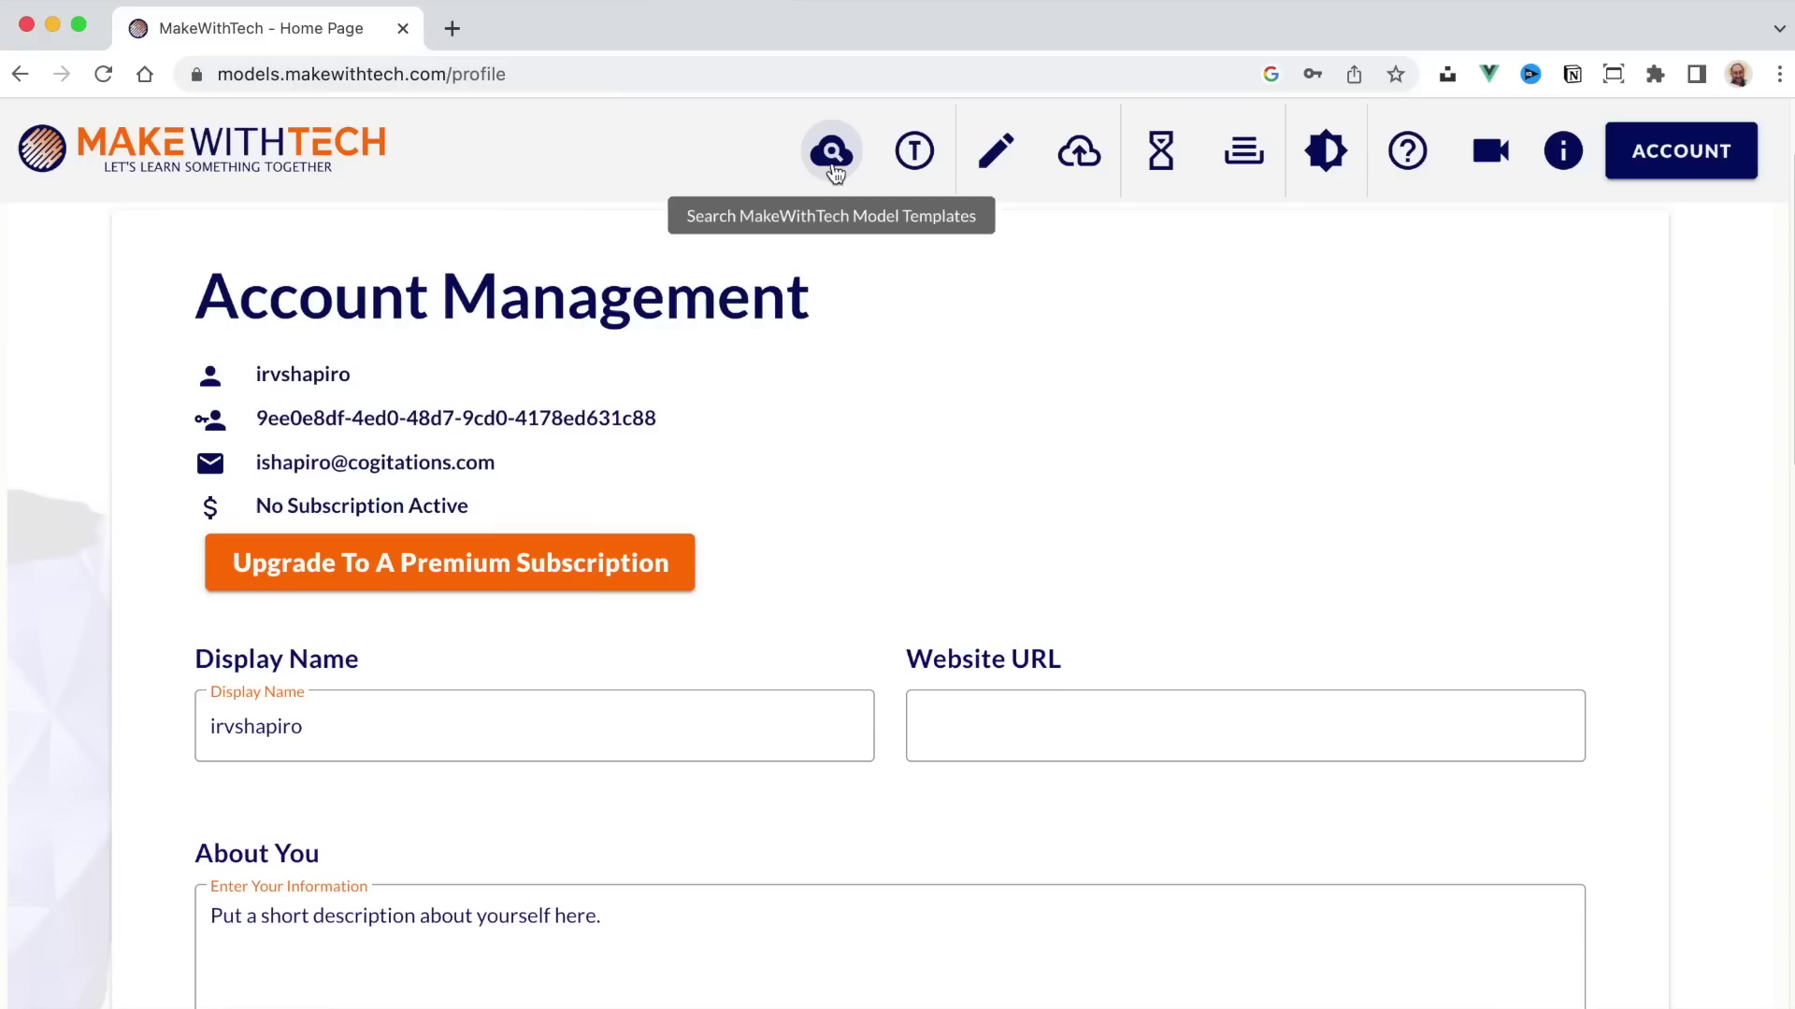
left_click(851, 152)
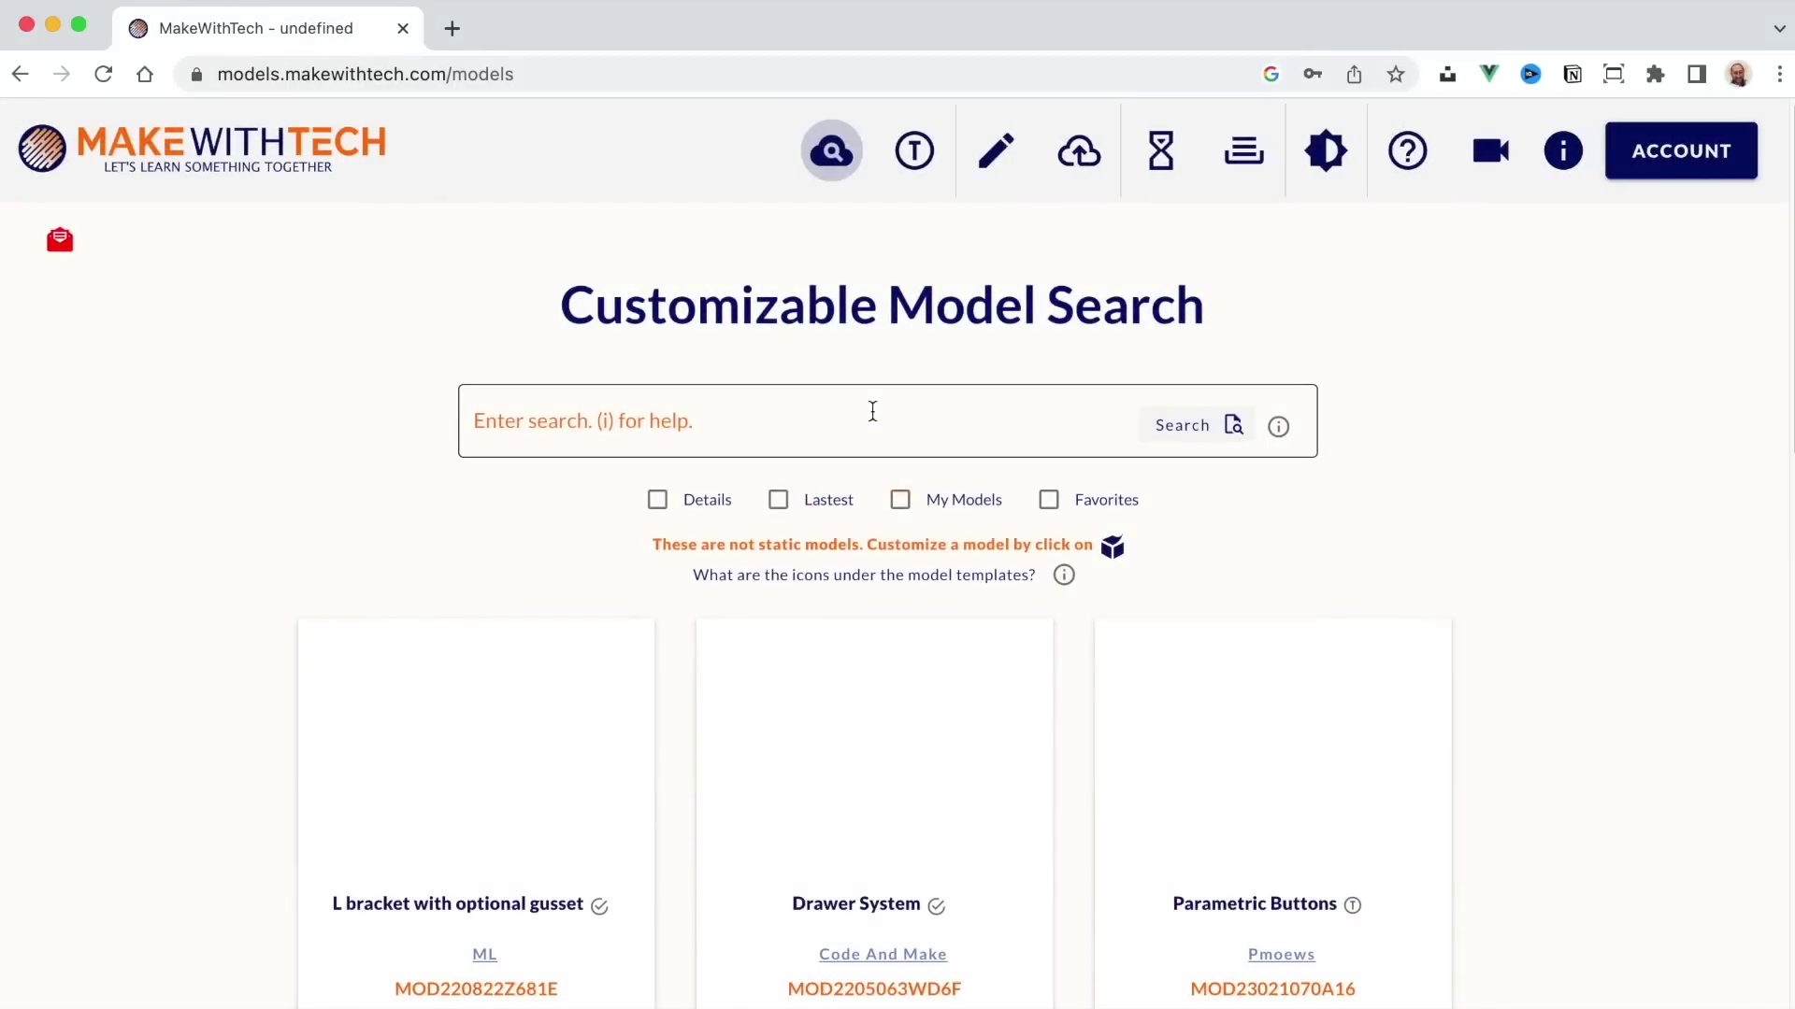
Step: Find the L bracket with optional gusset in the results and view it in 3D
scroll(872, 411, "down", 5)
scroll(869, 408, "up", 3)
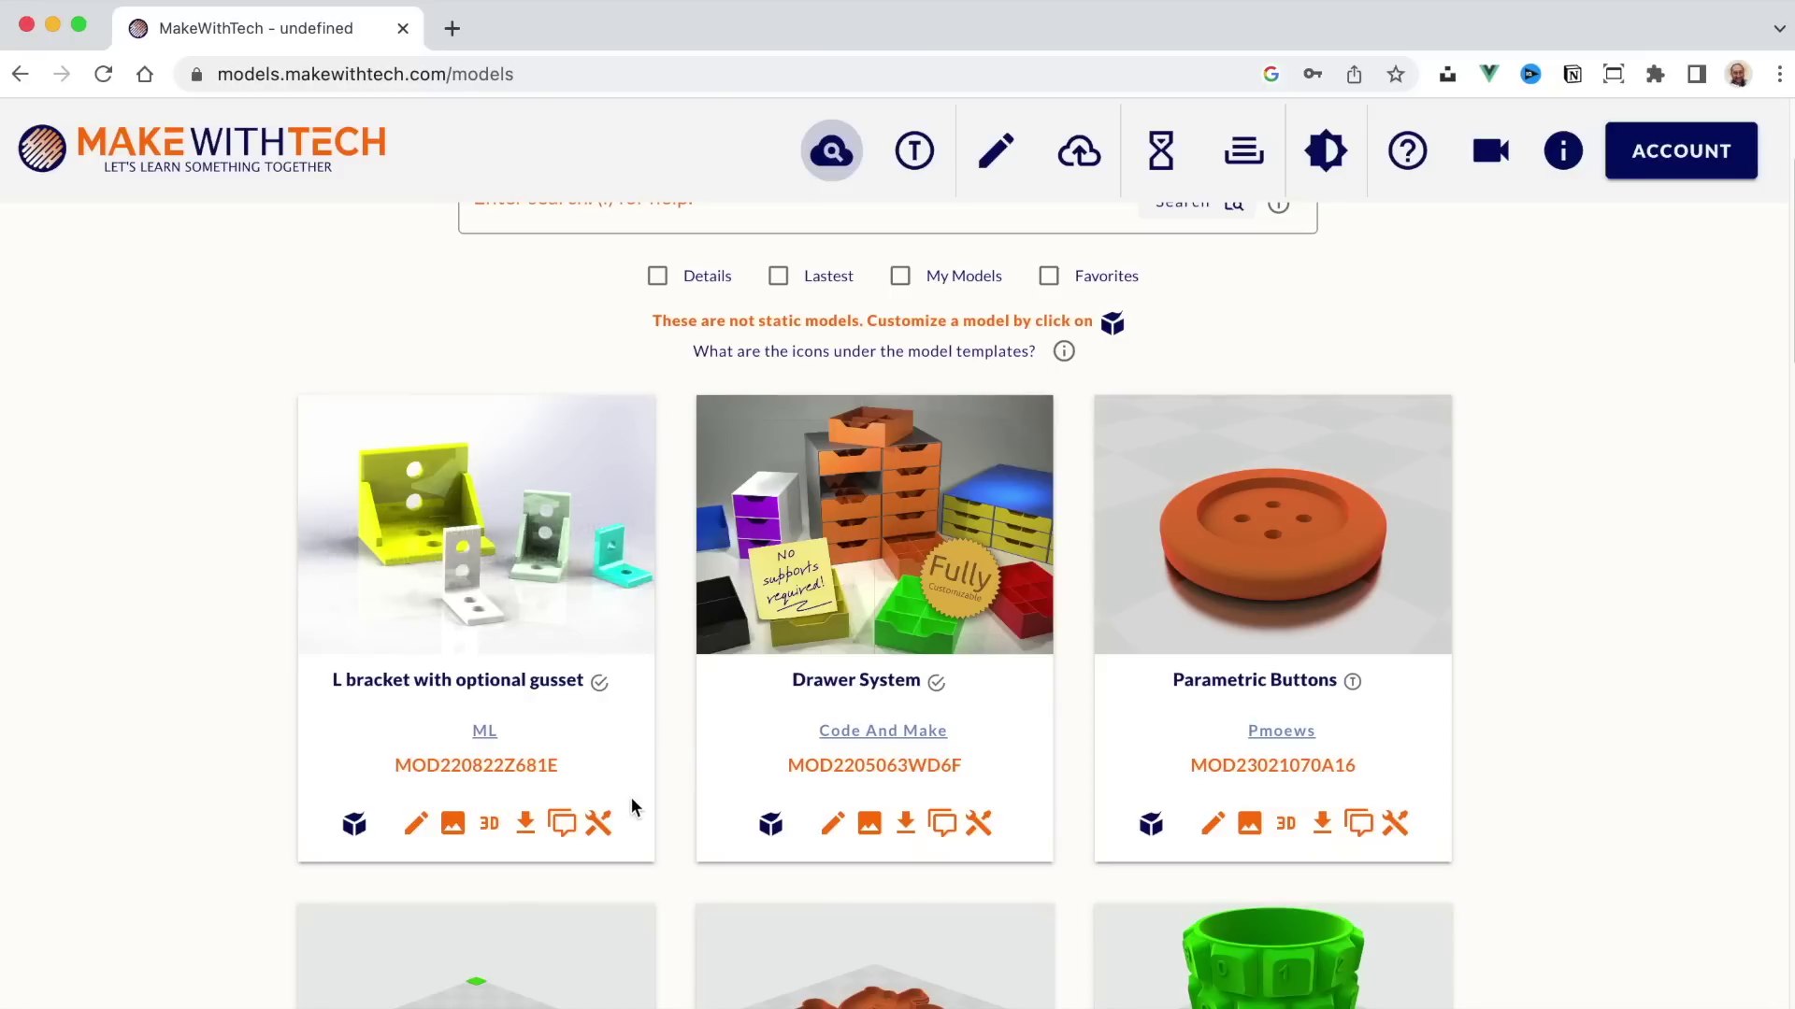
left_click(489, 826)
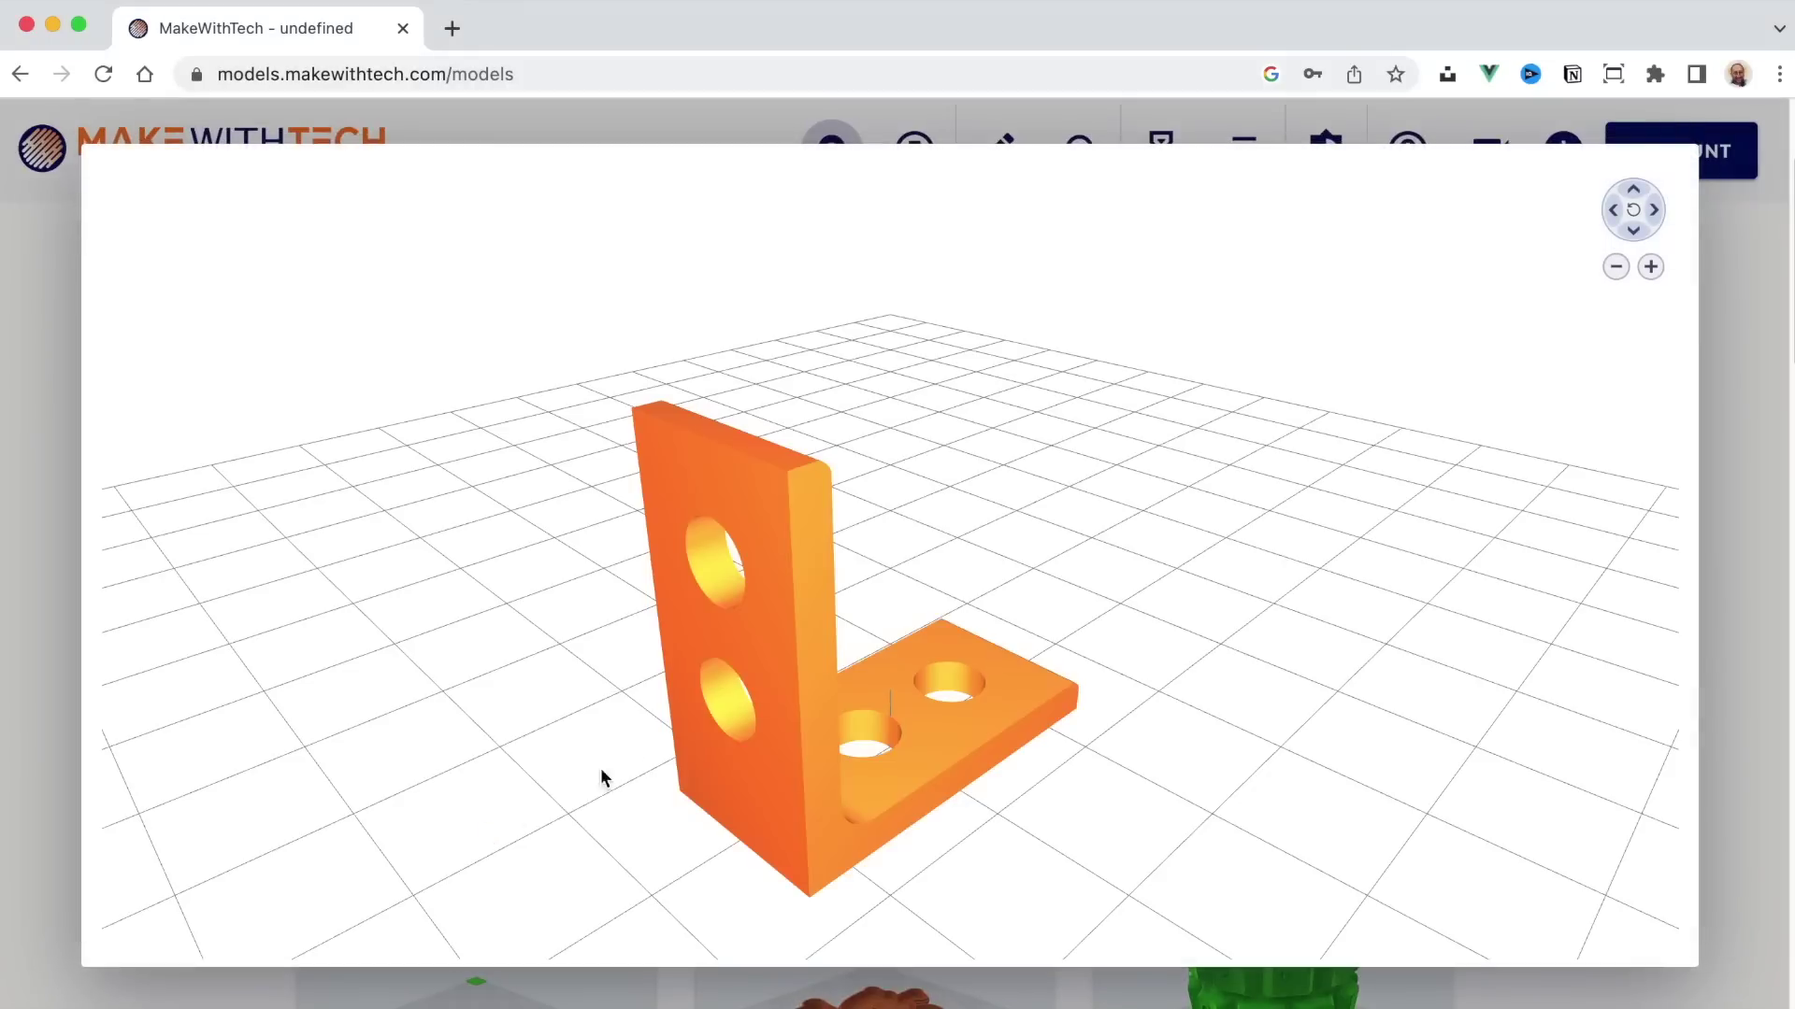
Step: Orbit the L bracket in the STL viewer, then close the viewer
left_click_drag(811, 646, 1234, 598)
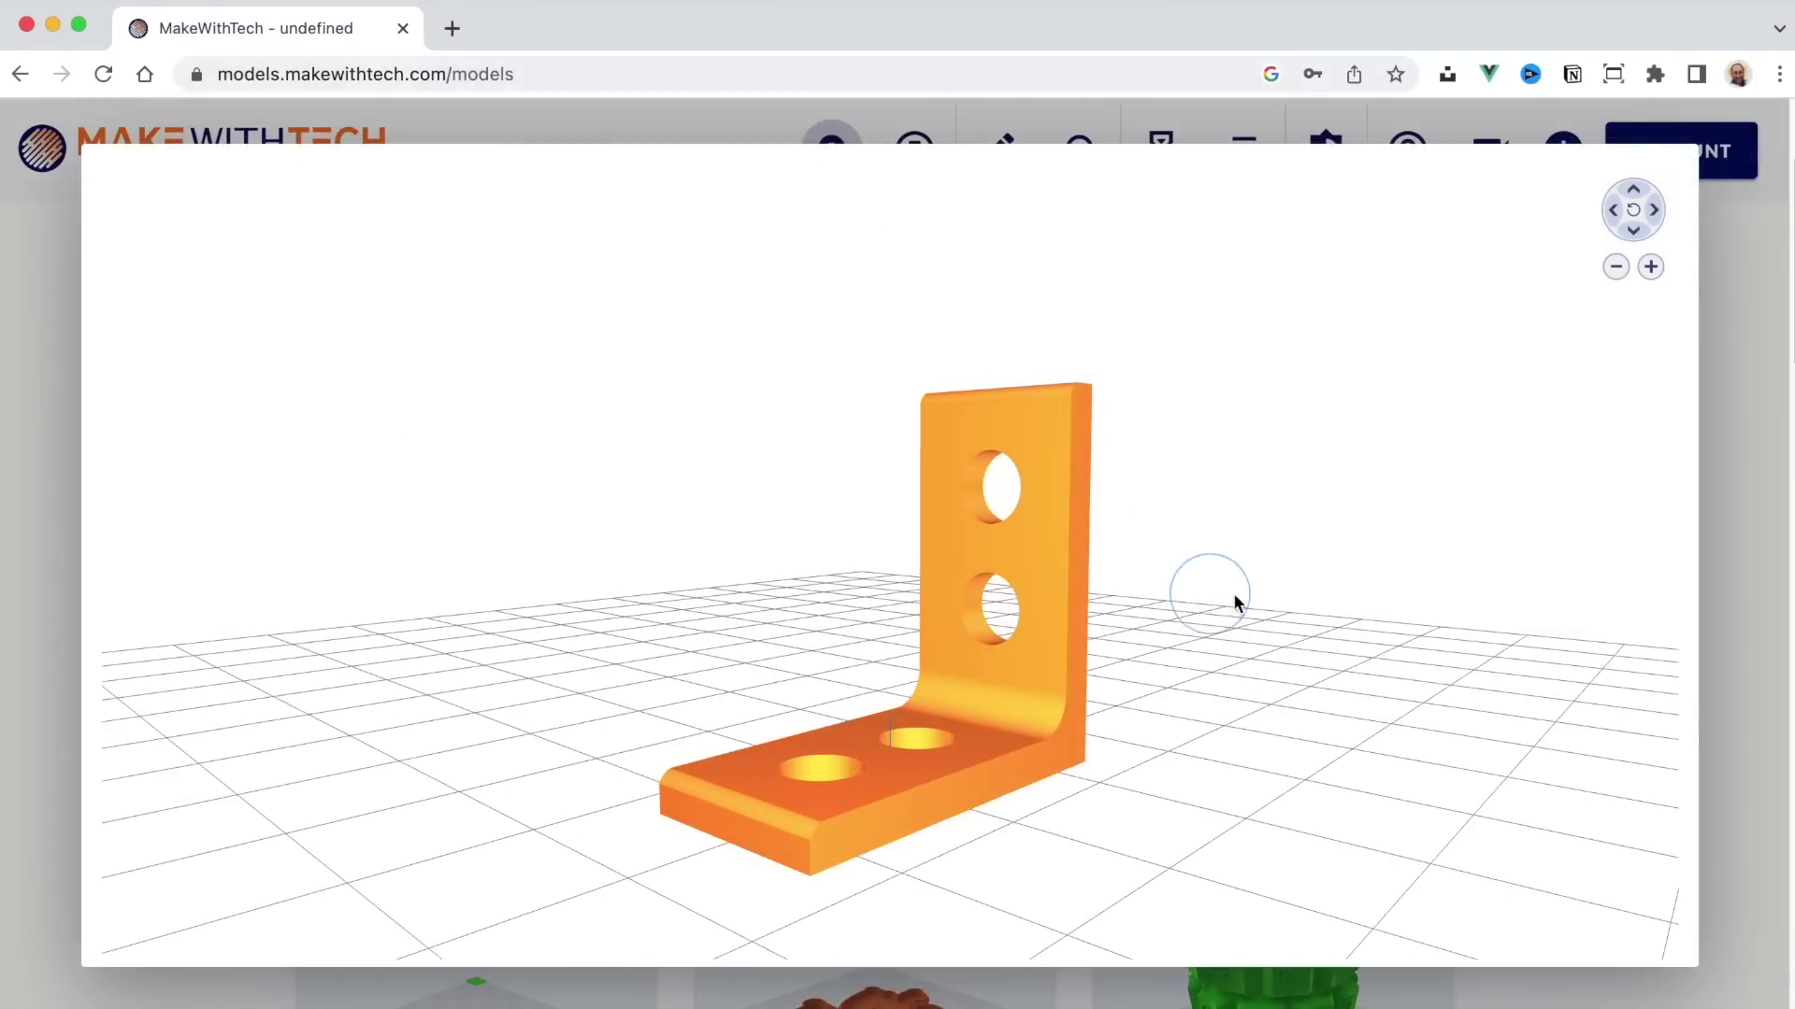
left_click(1742, 631)
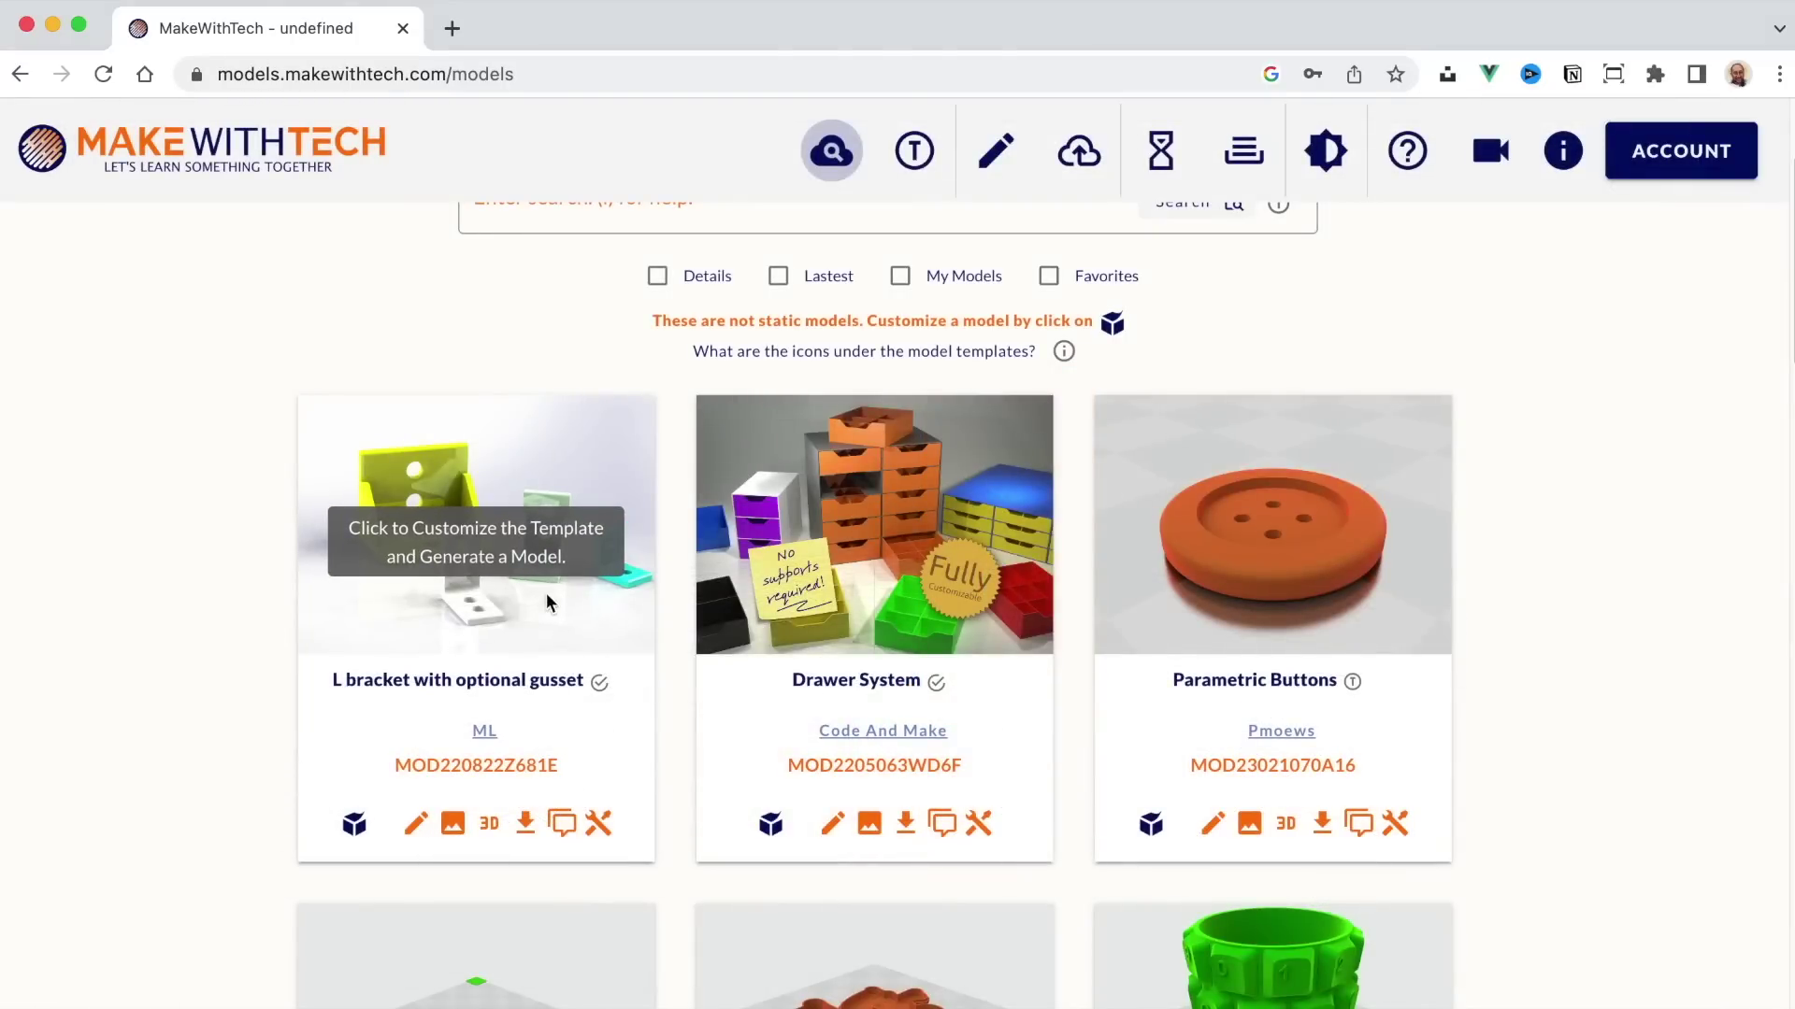
Step: Step through the L bracket's example pictures, then close the picture viewer
left_click(456, 826)
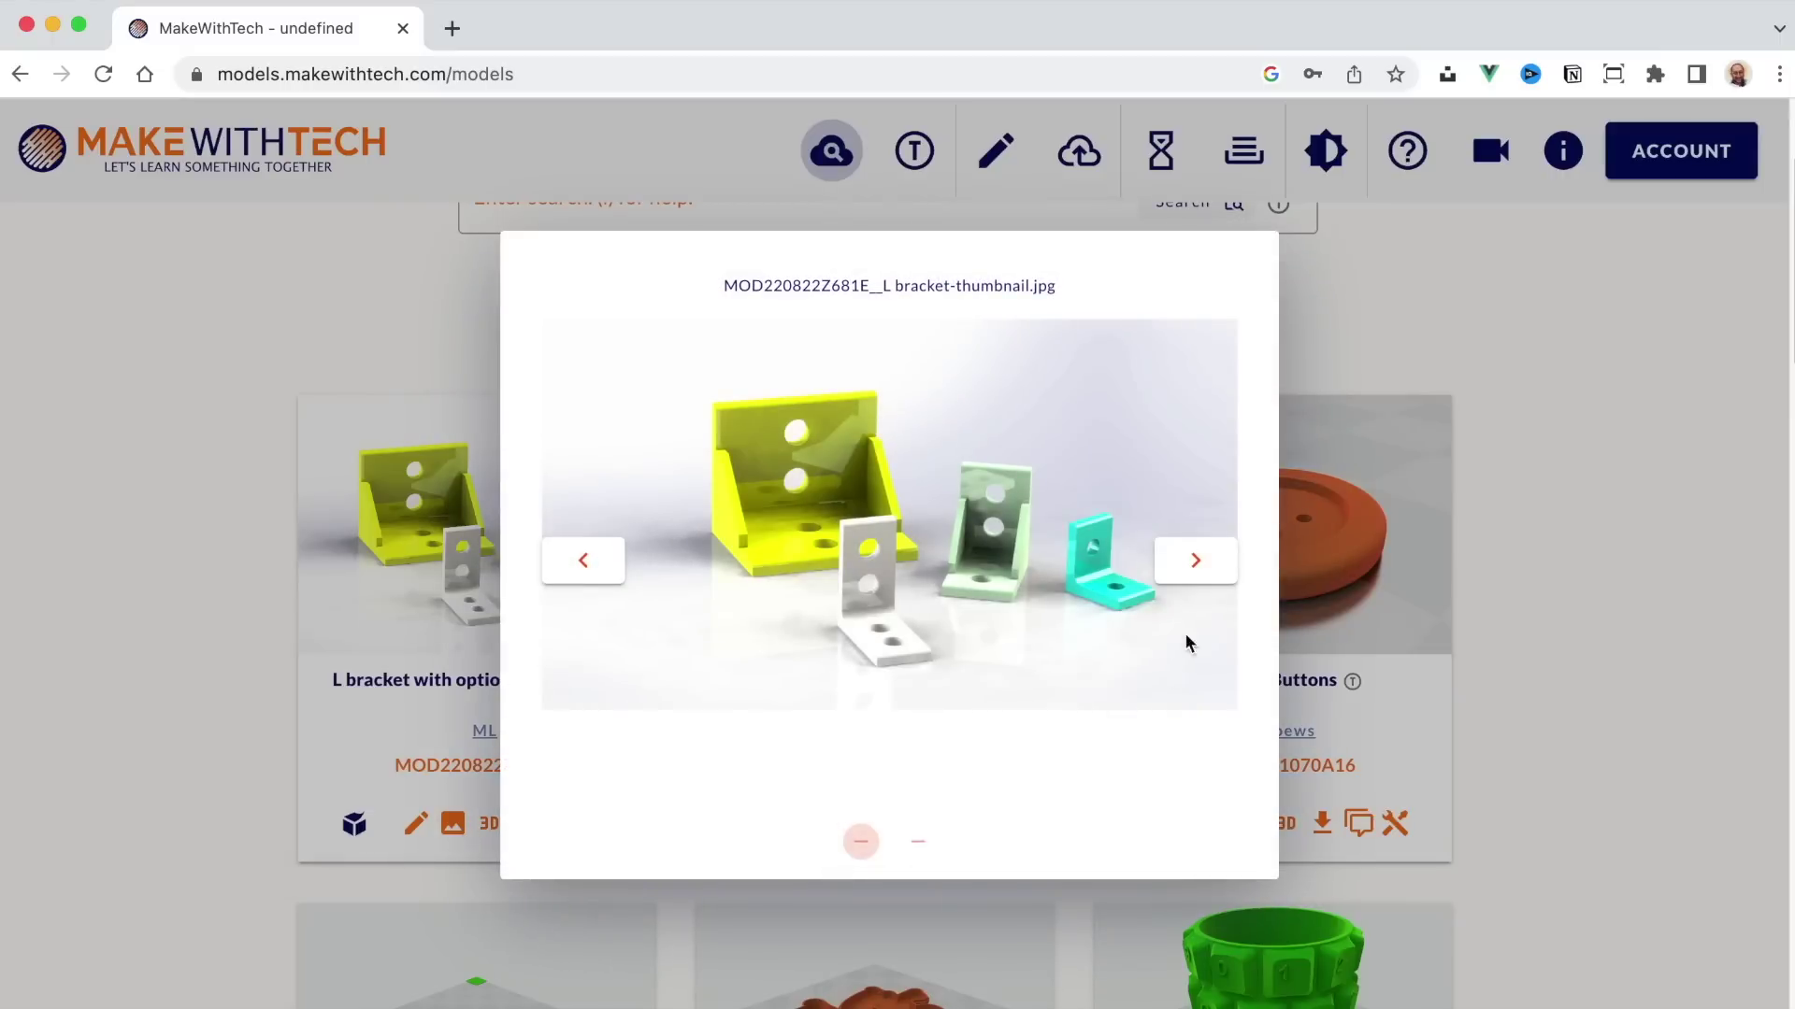
left_click(1215, 568)
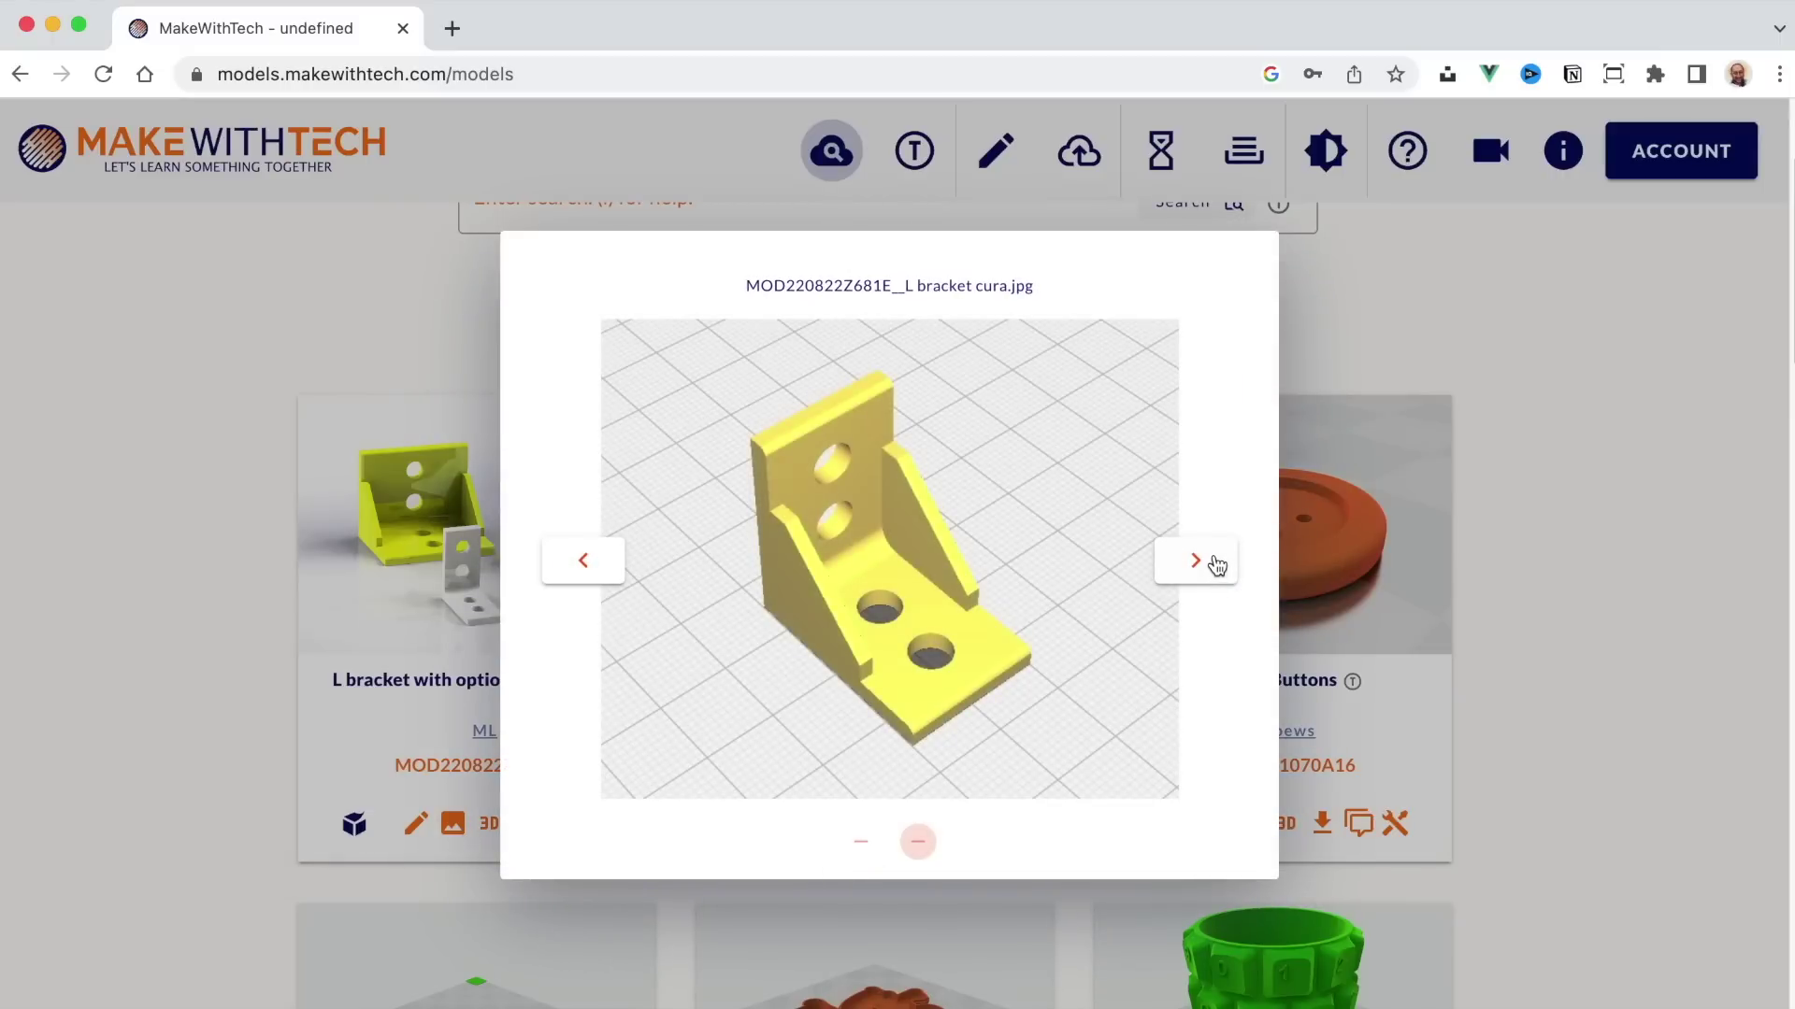
left_click(1215, 564)
left_click(1591, 570)
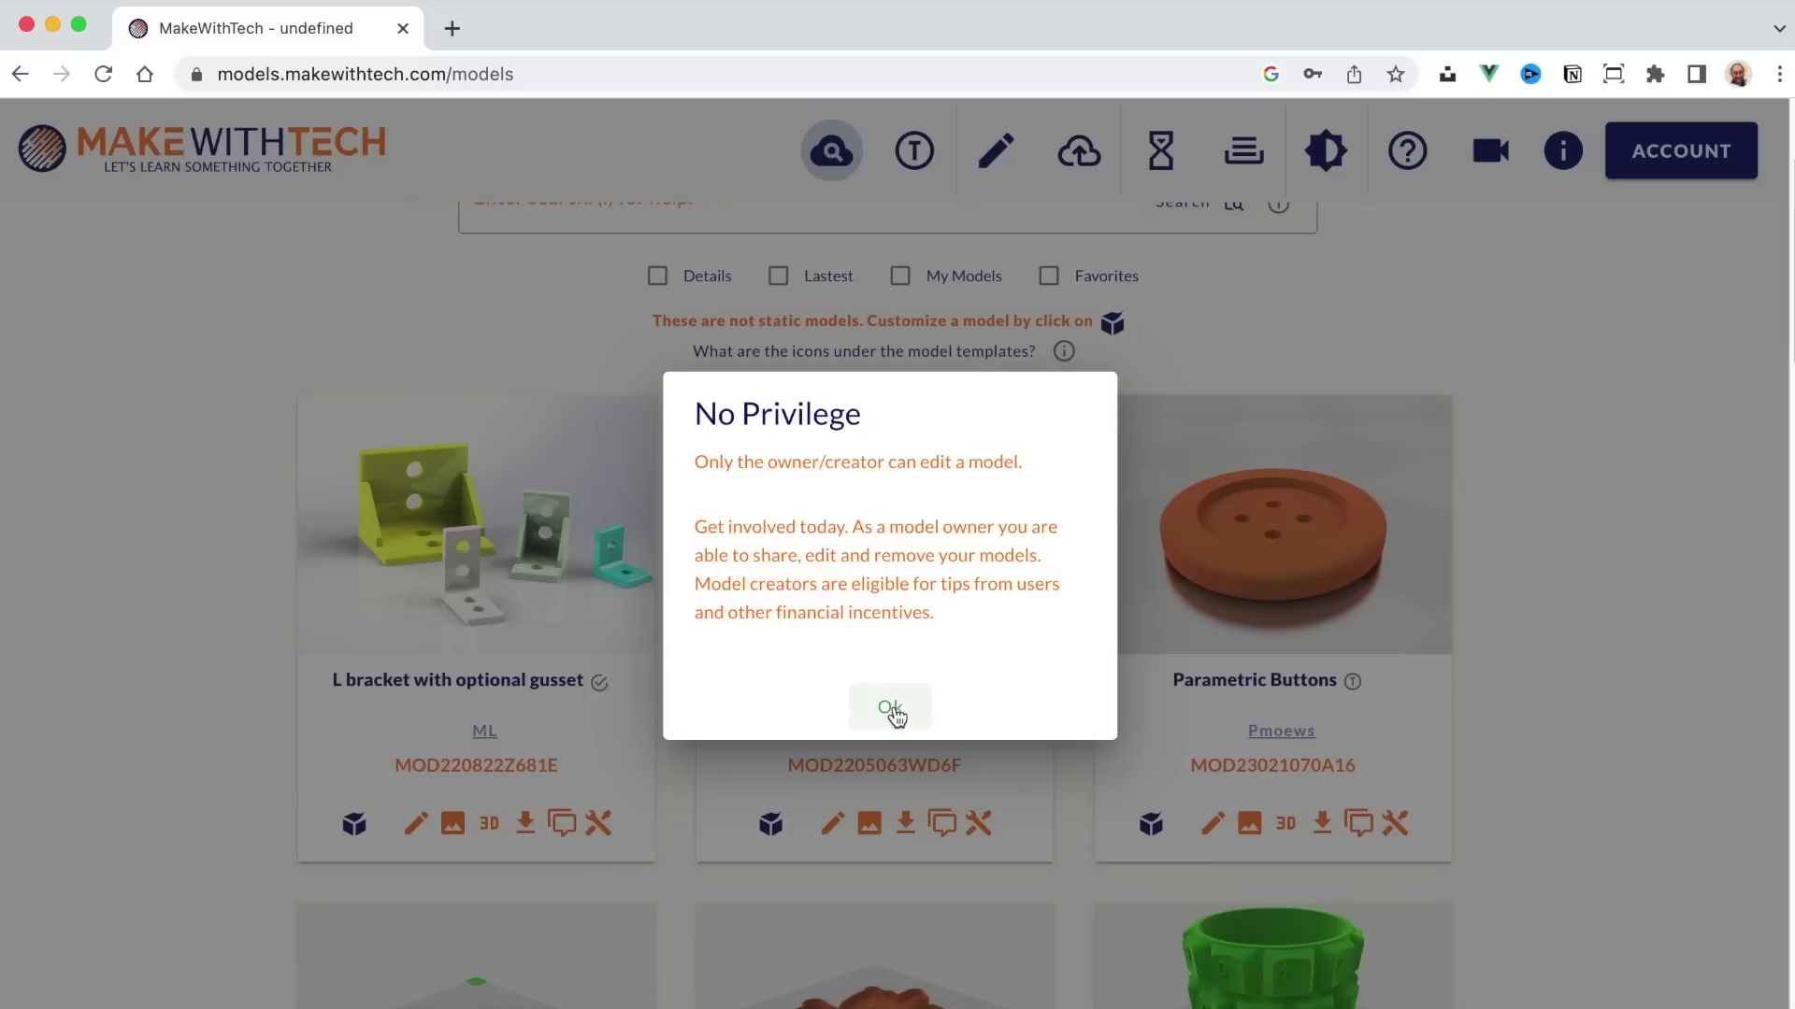
Step: Click OK on the No Privilege notice
left_click(891, 709)
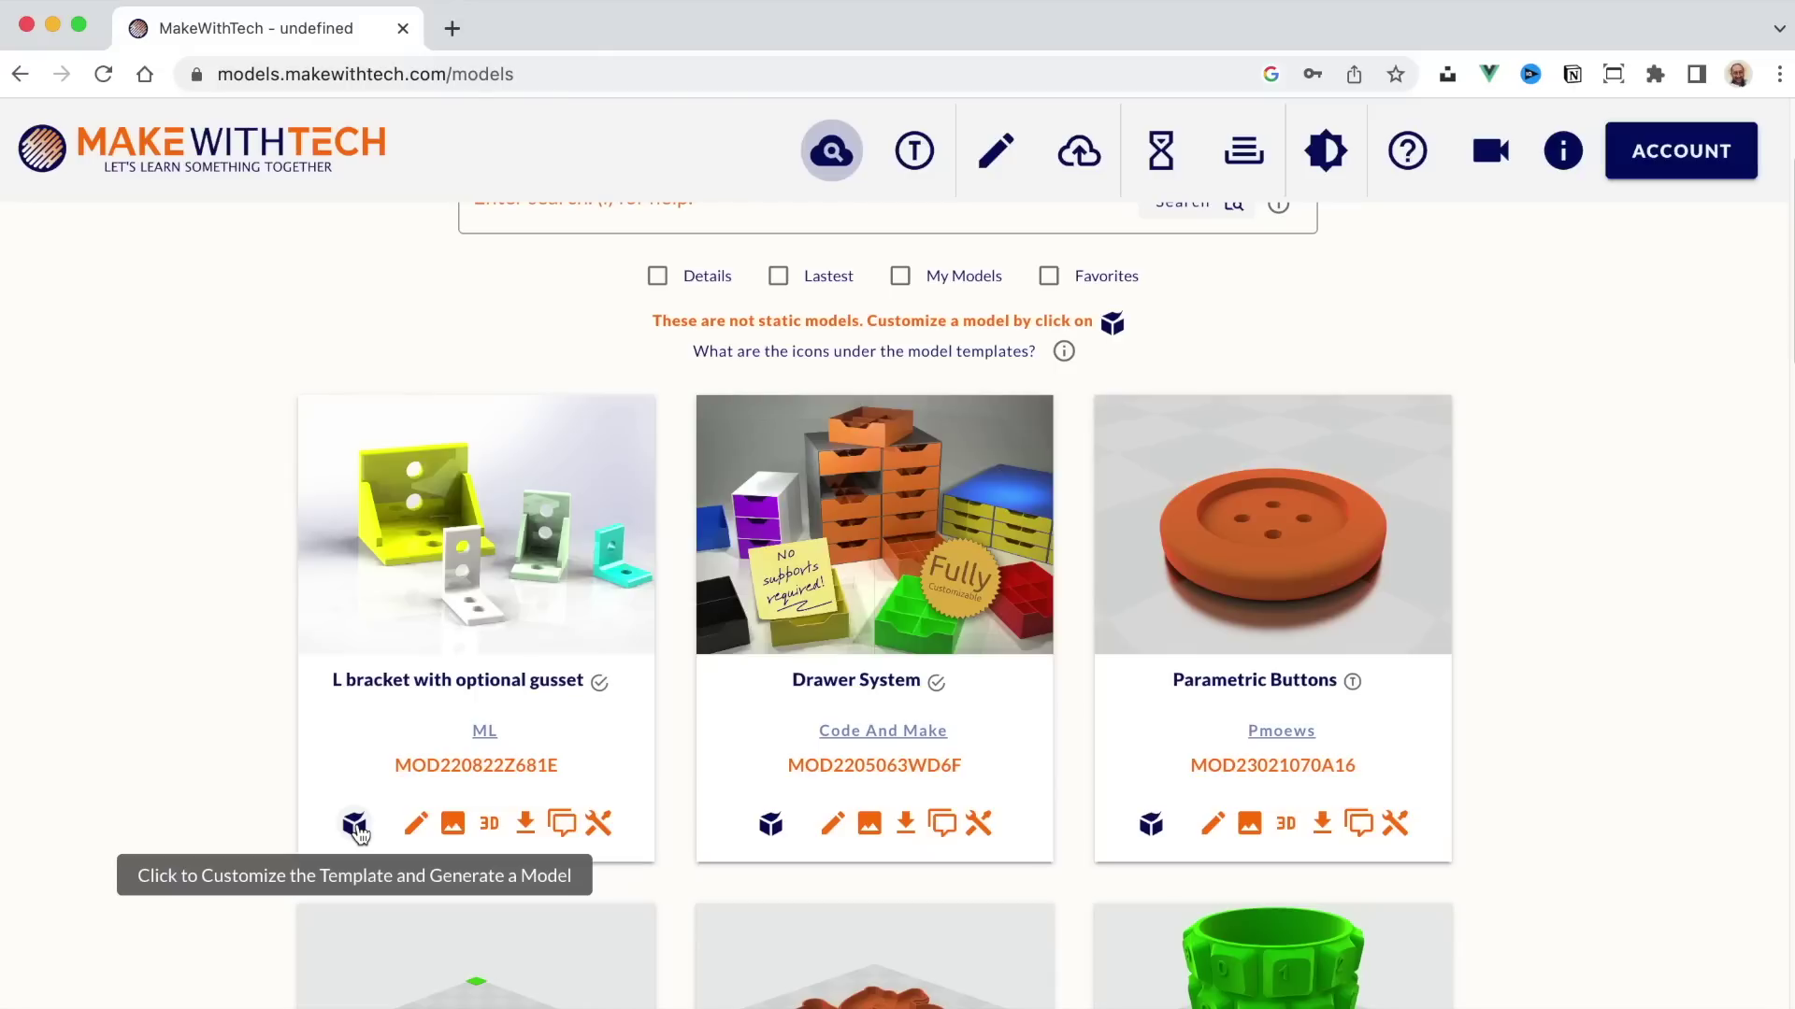
Step: Open the L bracket customizer and scroll through its Summary and OpenSCAD parameter descriptions
left_click(526, 594)
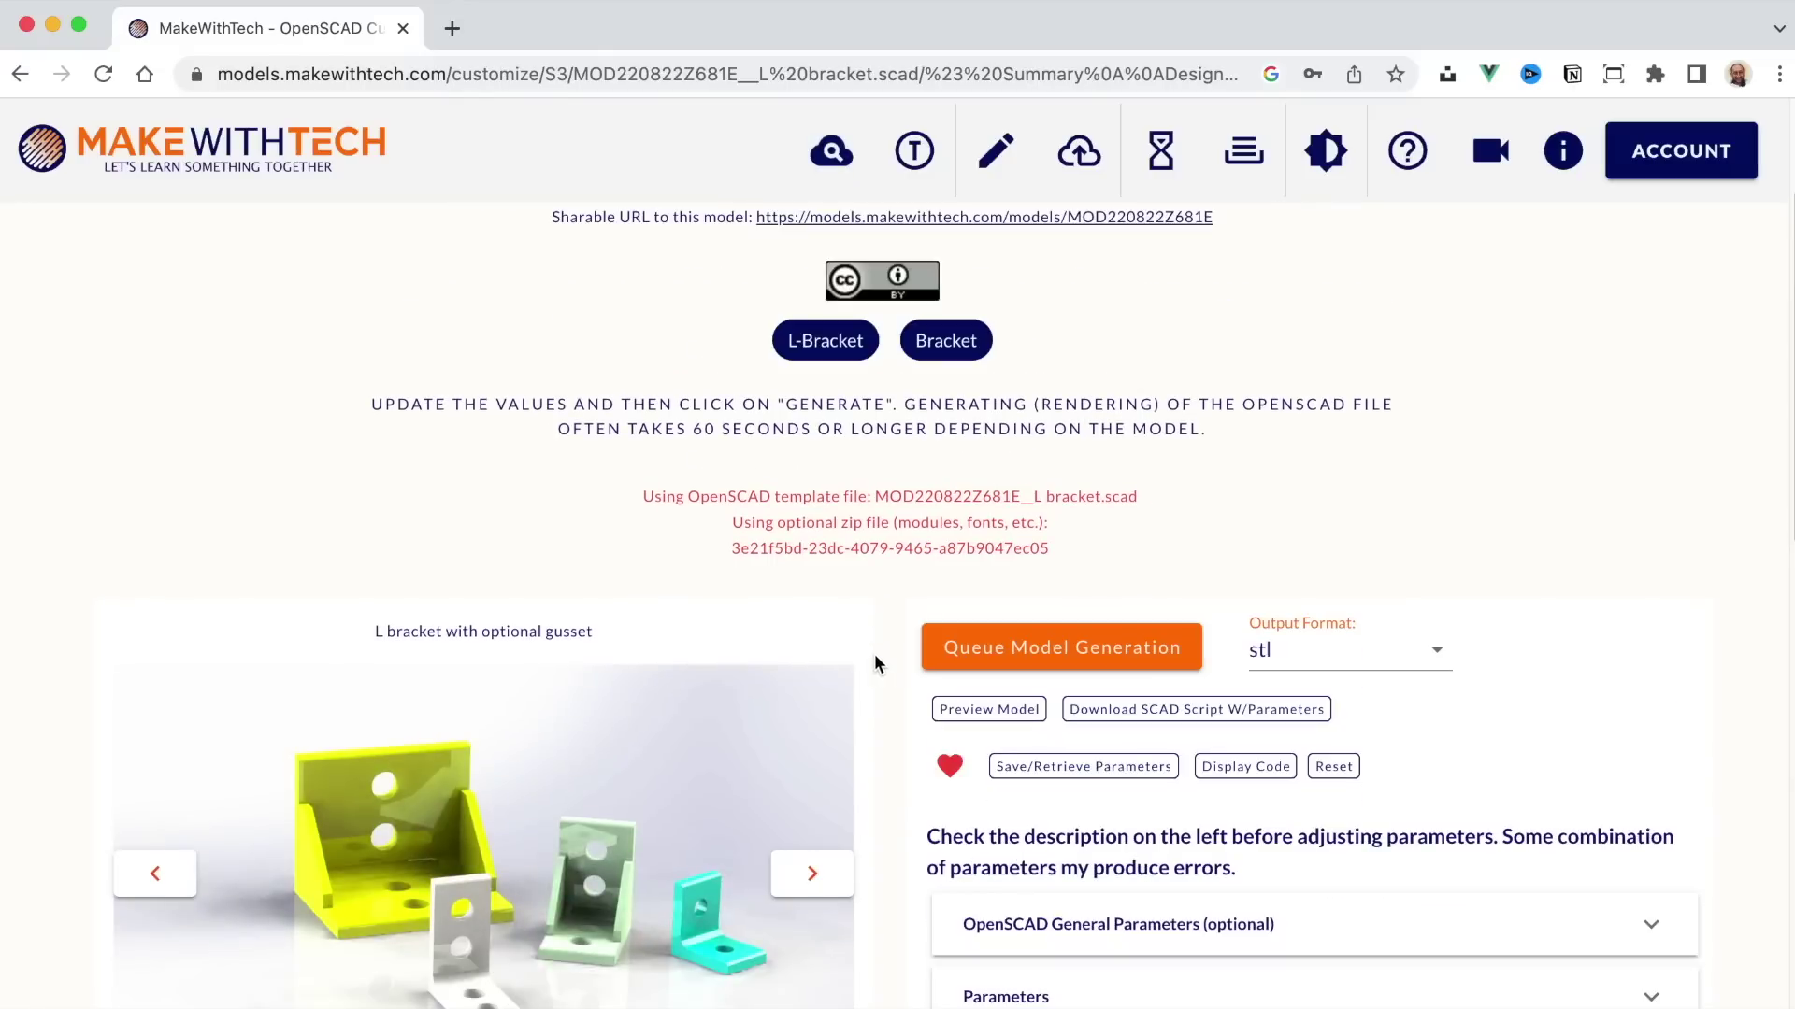
scroll(877, 654, "down", 6)
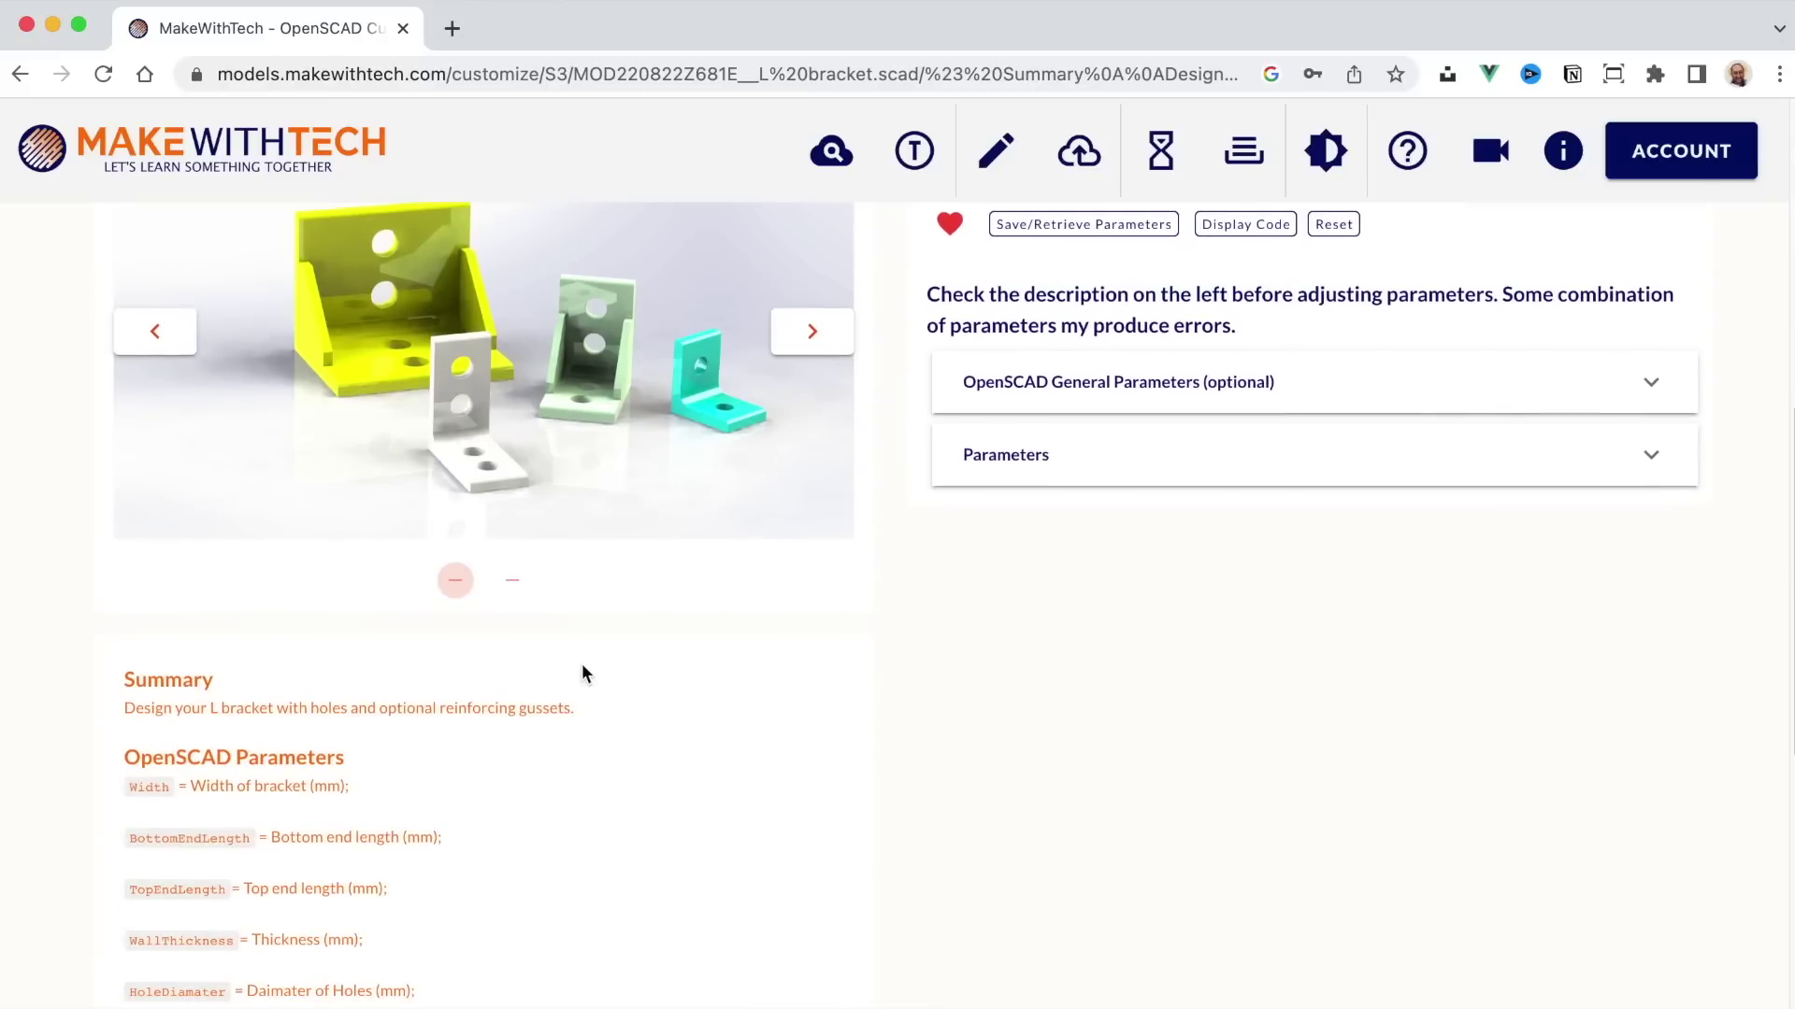
scroll(581, 672, "down", 6)
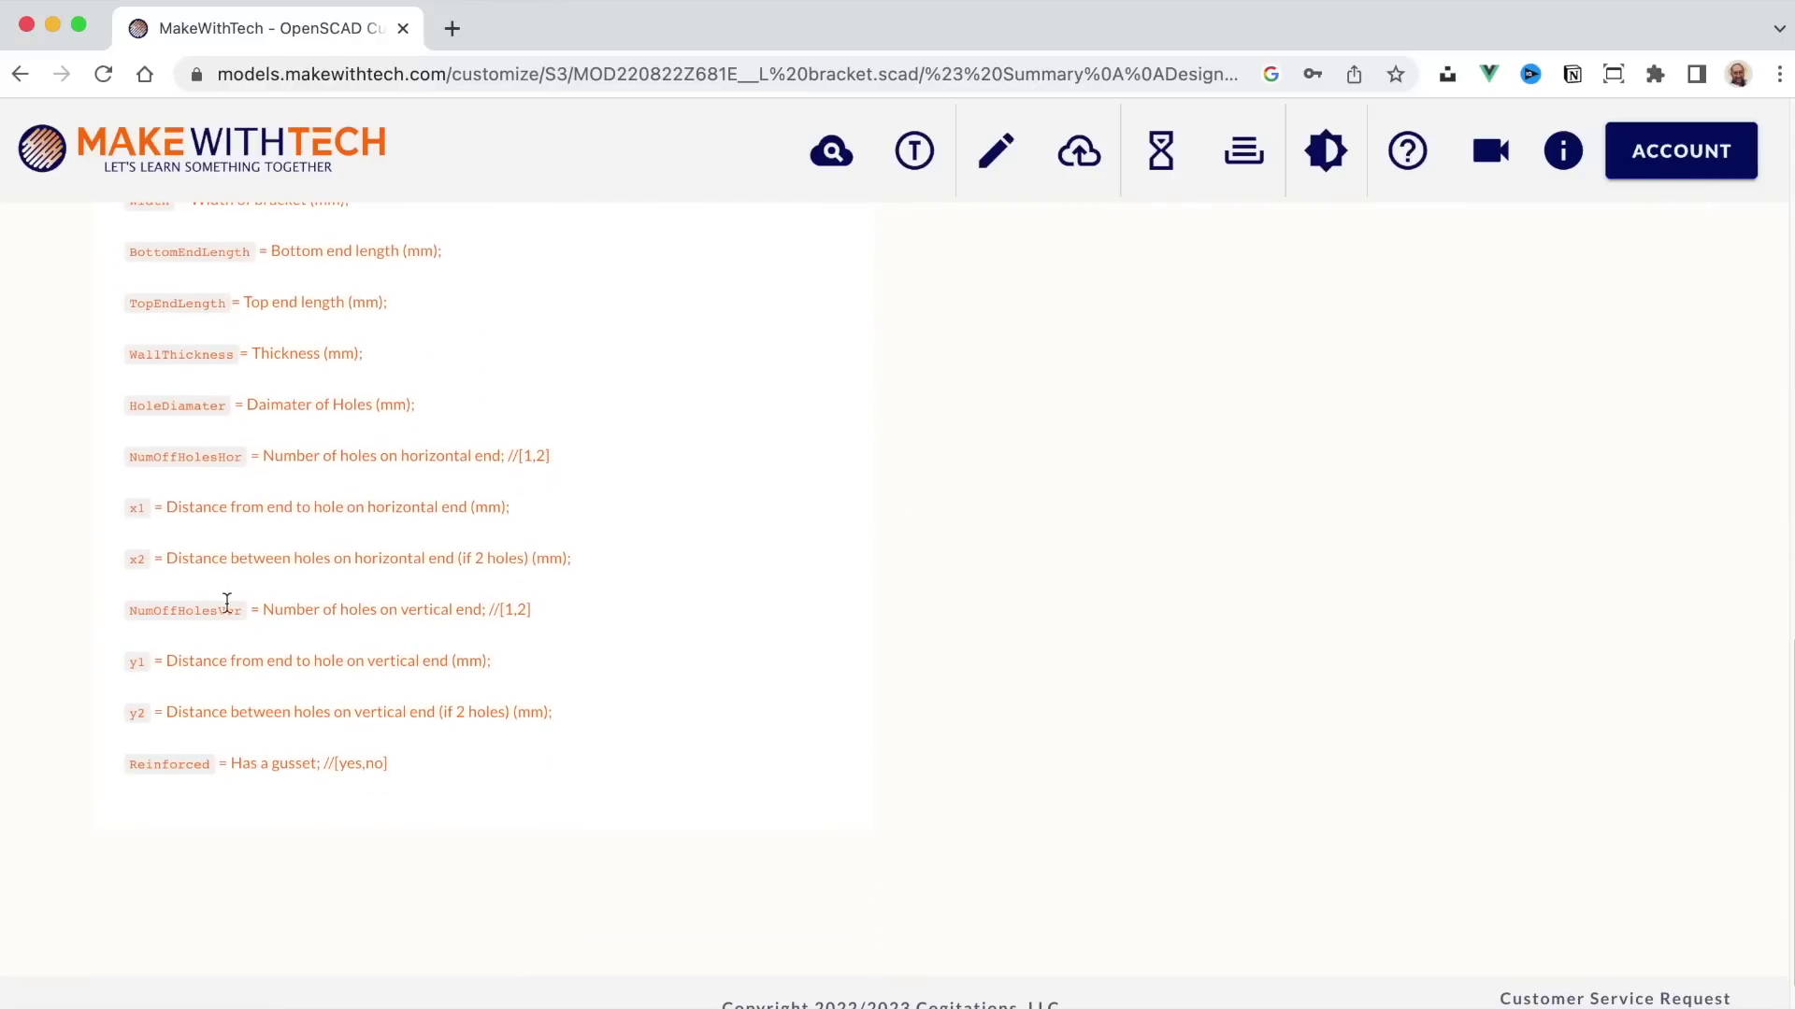
scroll(318, 439, "up", 12)
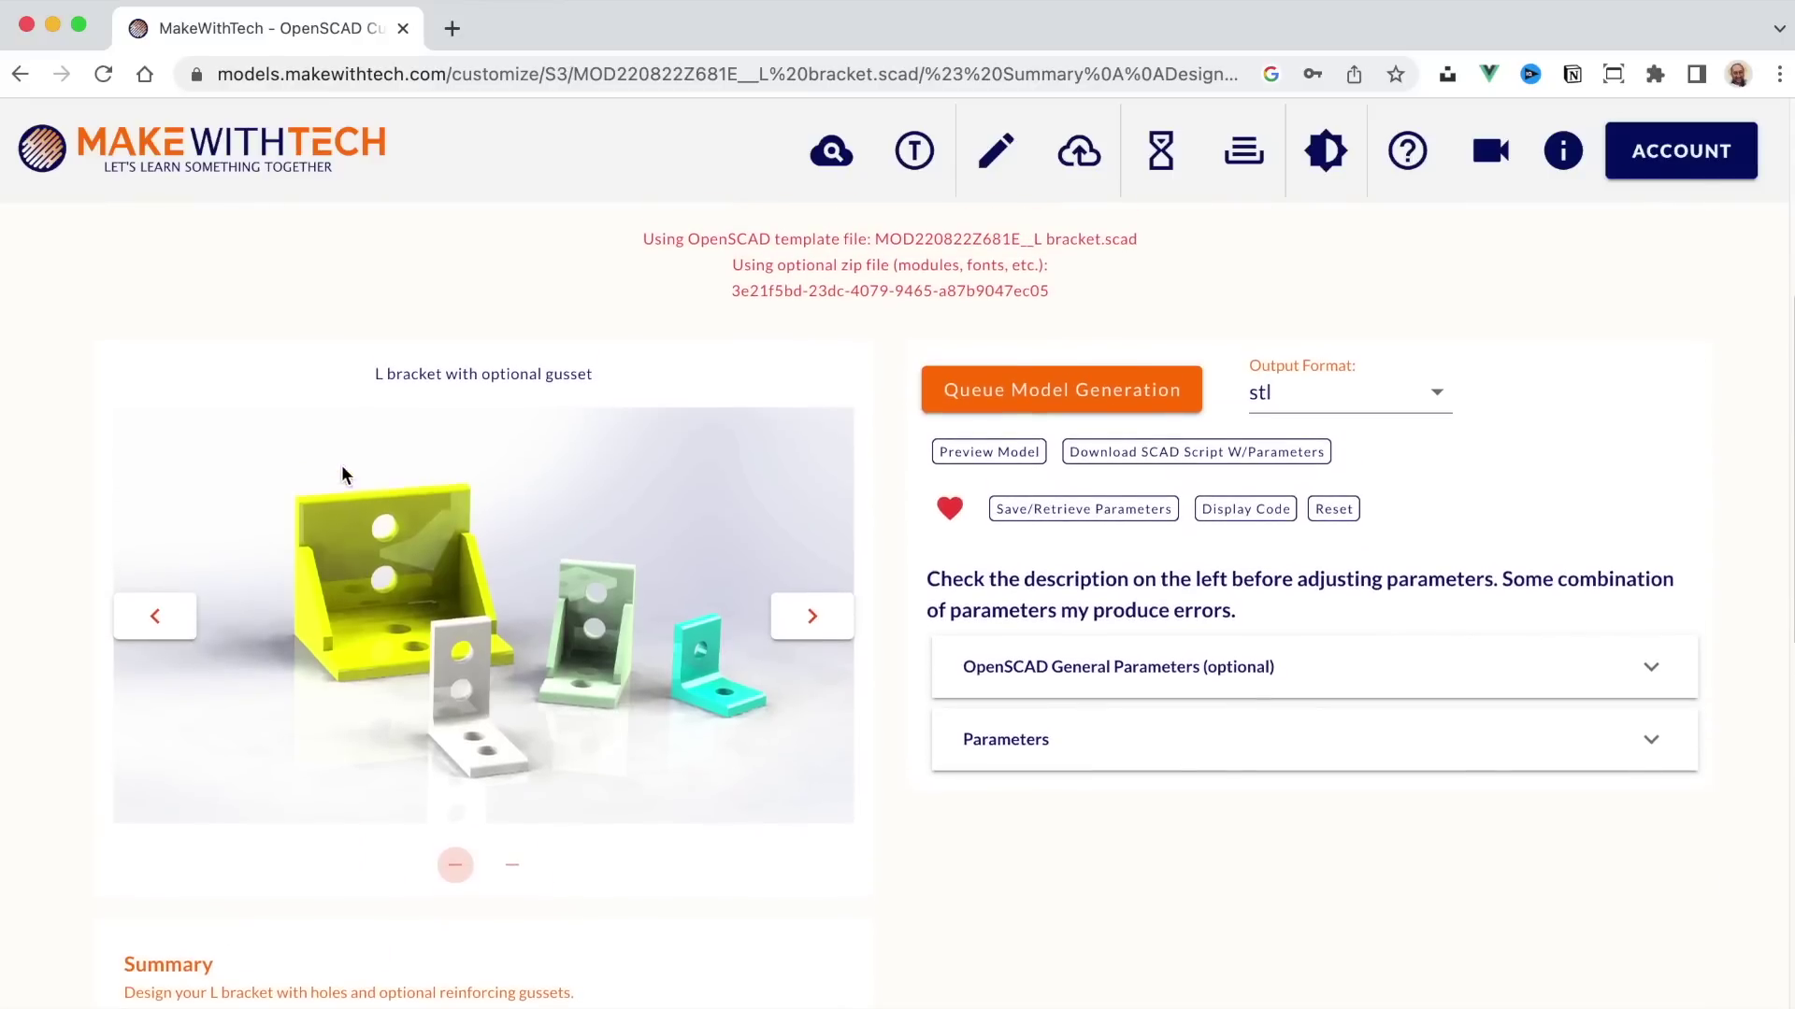
scroll(474, 552, "up", 3)
scroll(1356, 720, "down", 3)
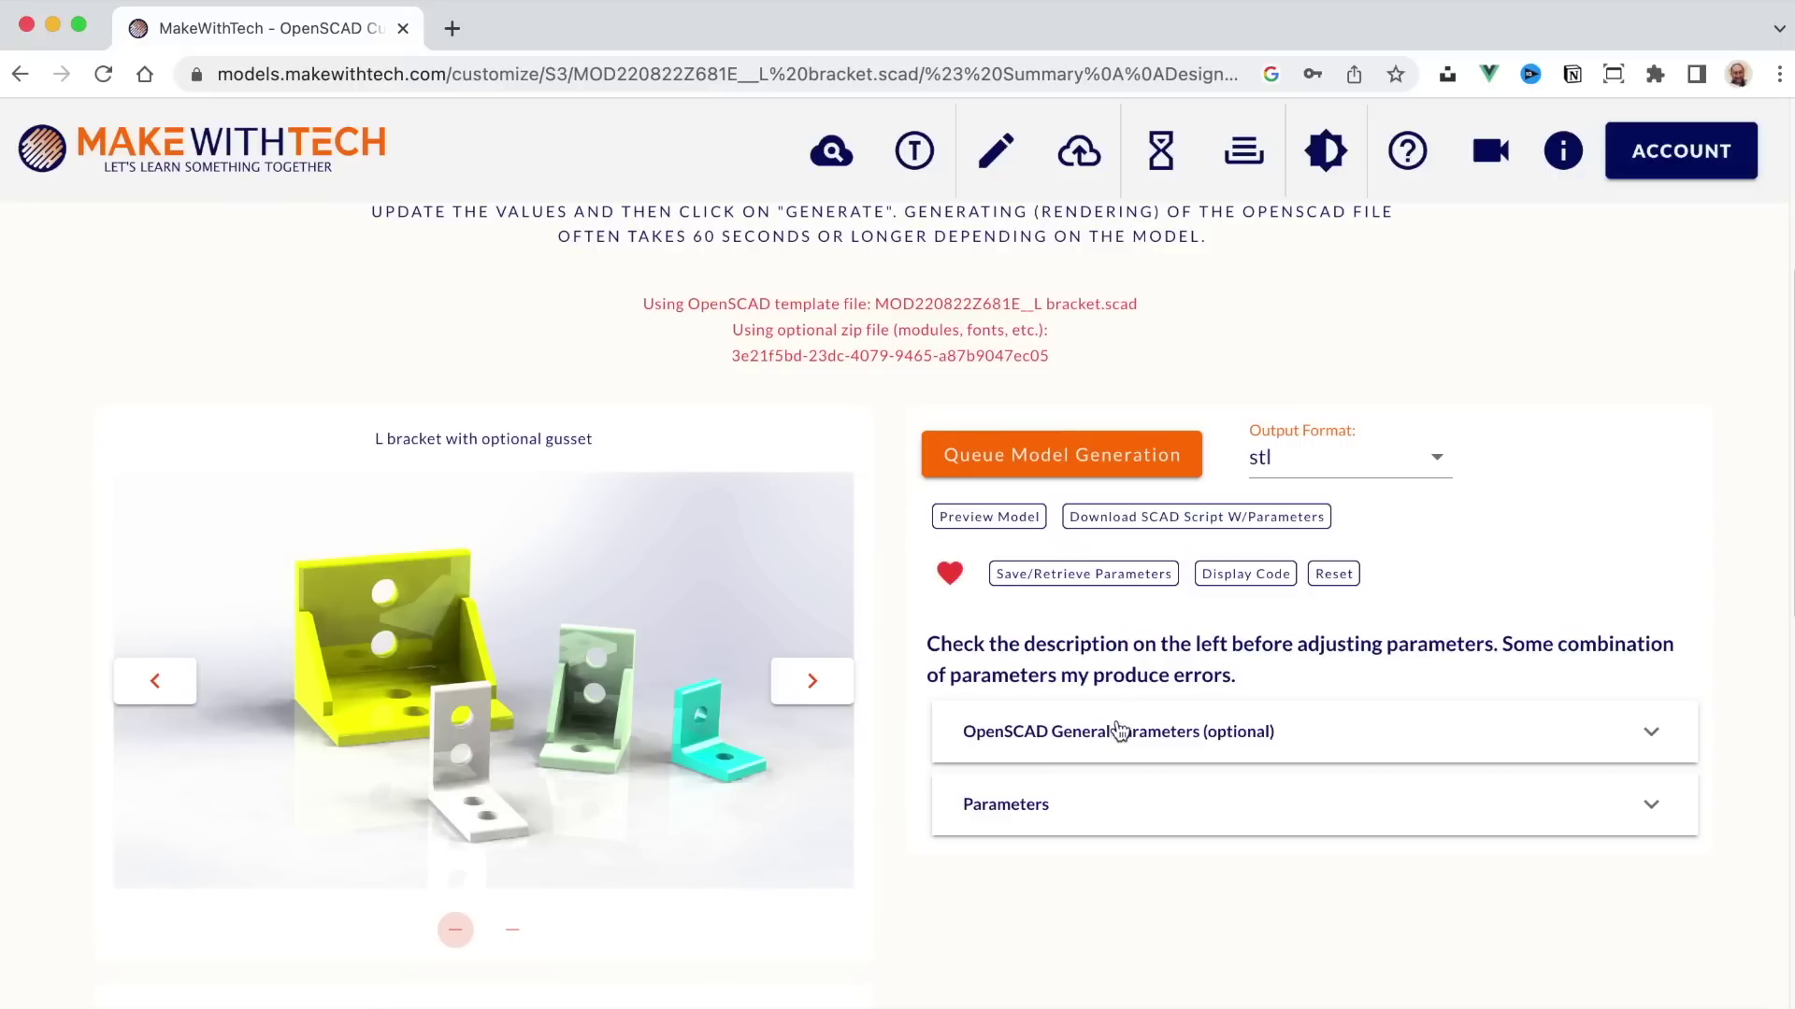
scroll(1121, 729, "down", 3)
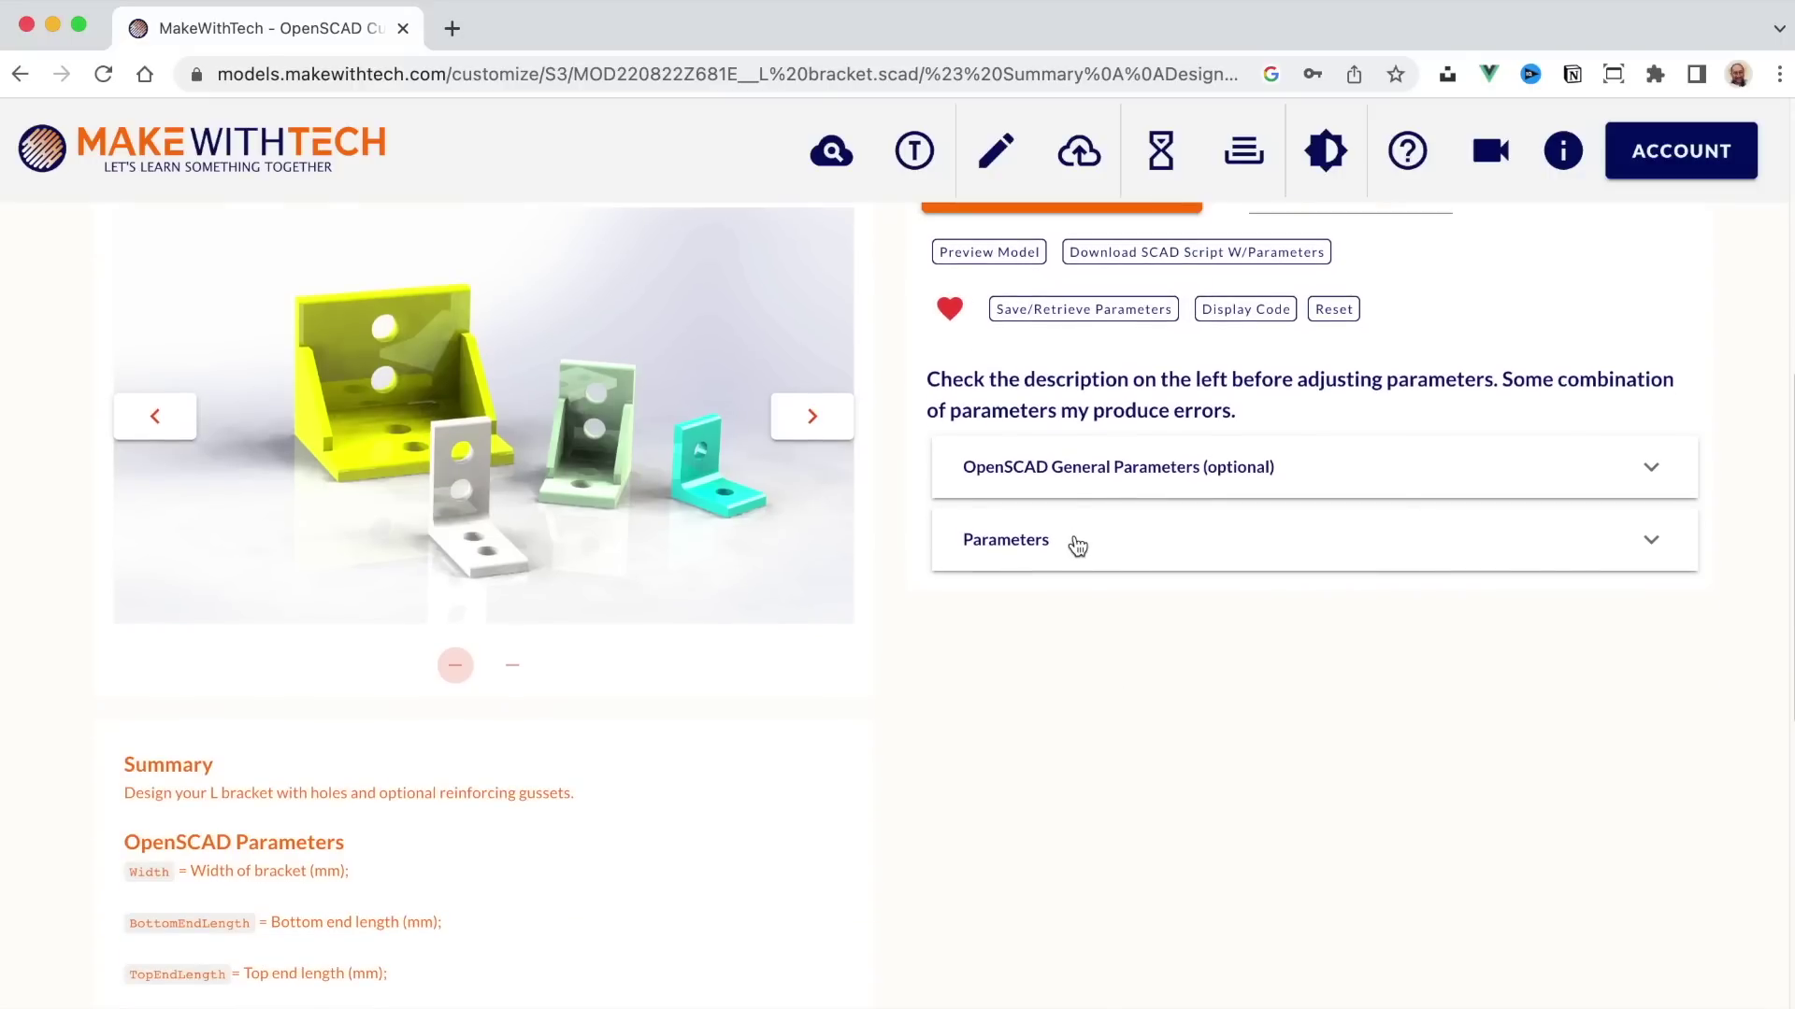
Step: Expand the bracket parameters, preview the default L bracket, and close the preview
left_click(1077, 544)
scroll(1198, 645, "down", 3)
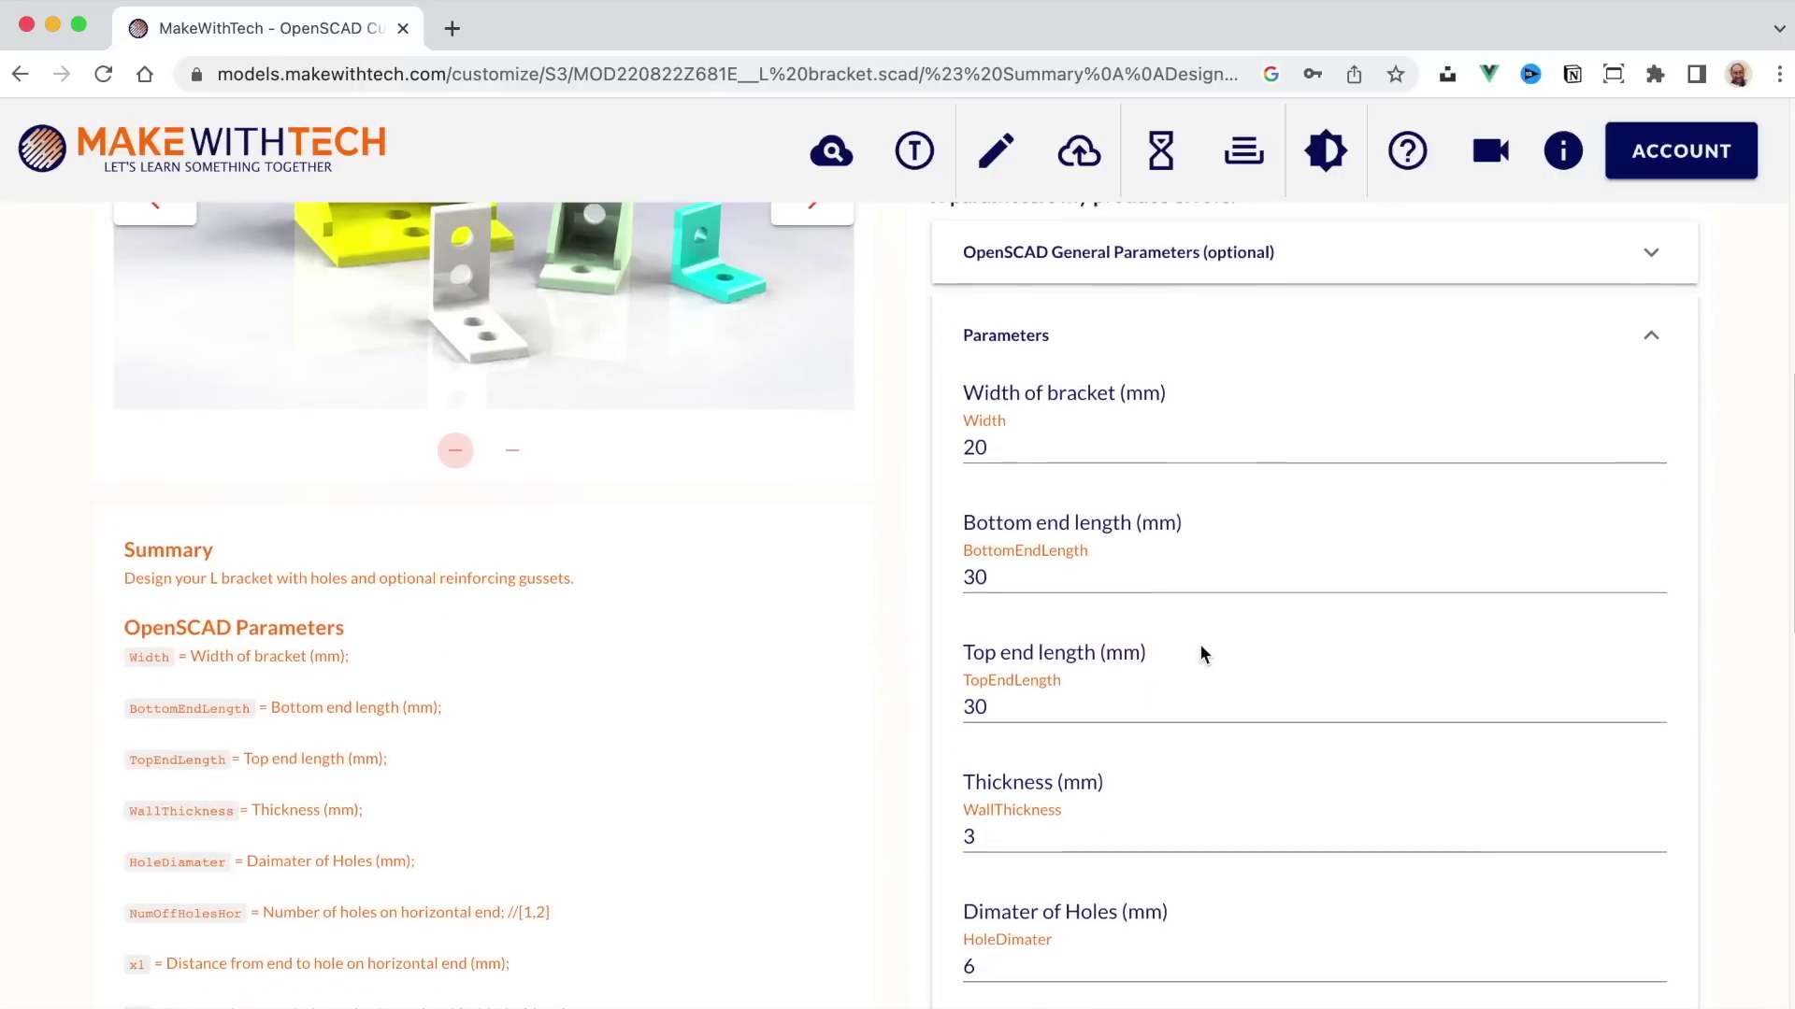
scroll(1198, 643, "down", 15)
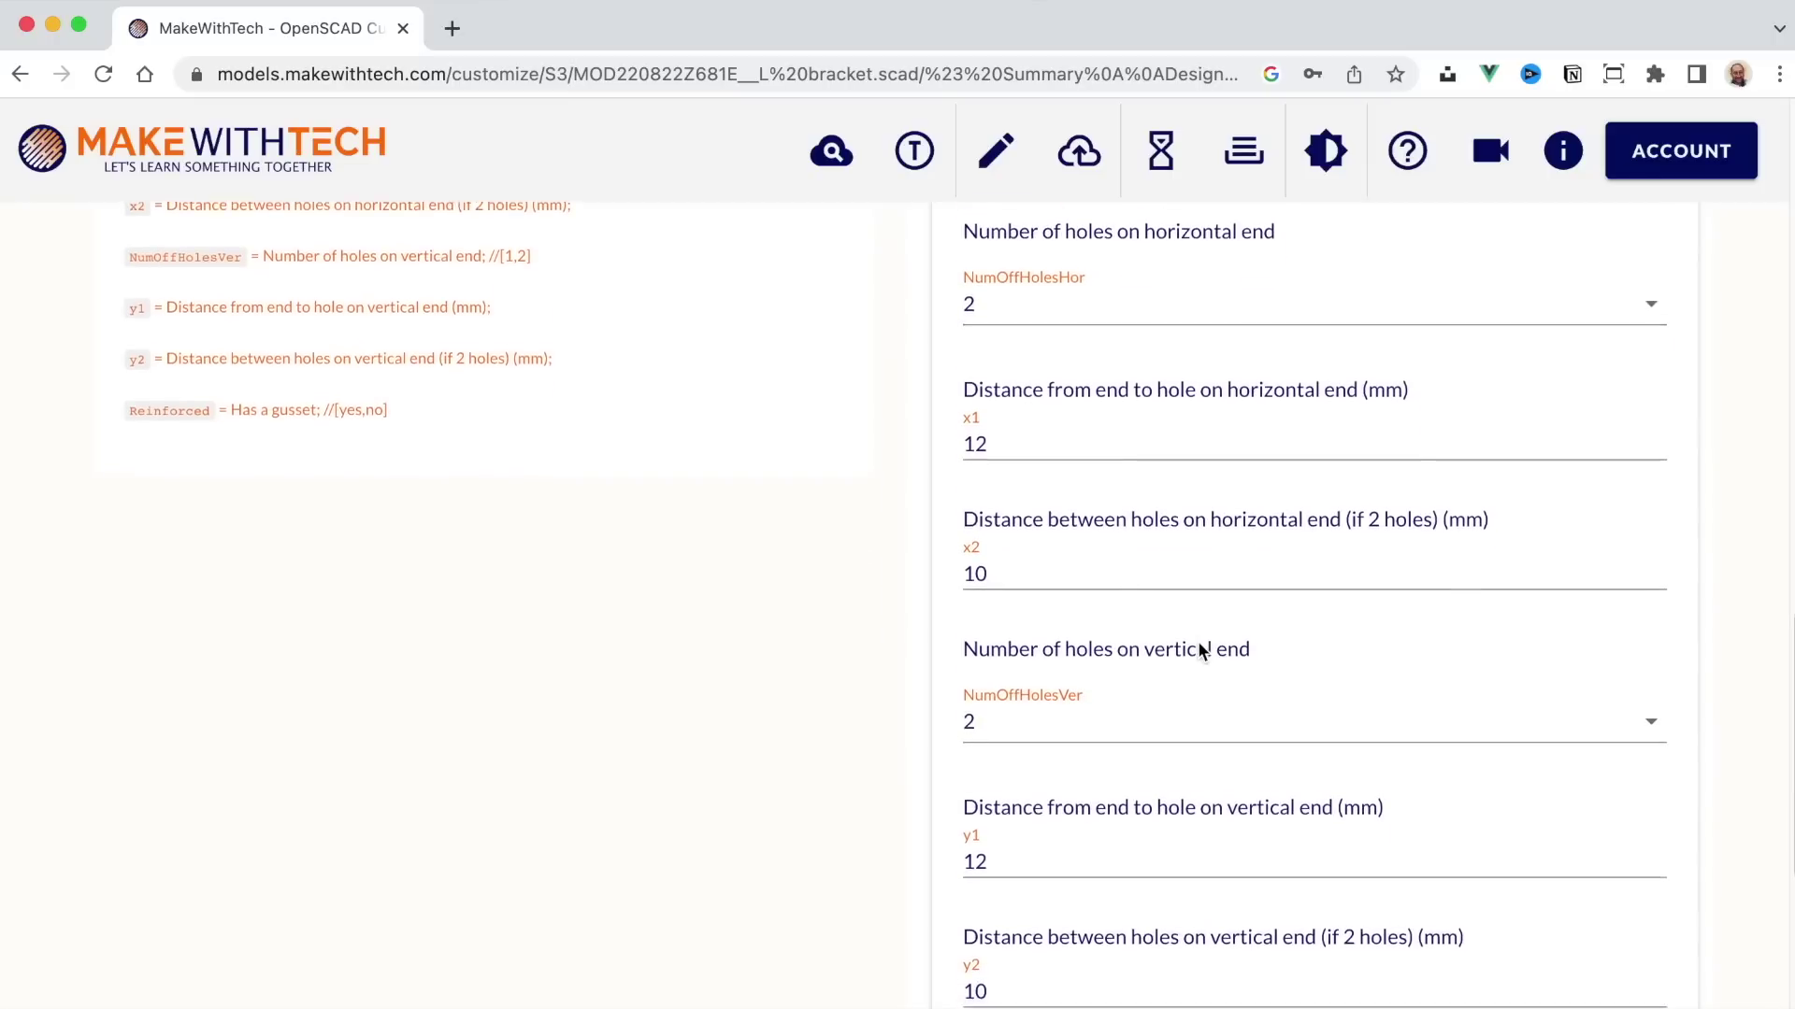
scroll(1198, 645, "up", 18)
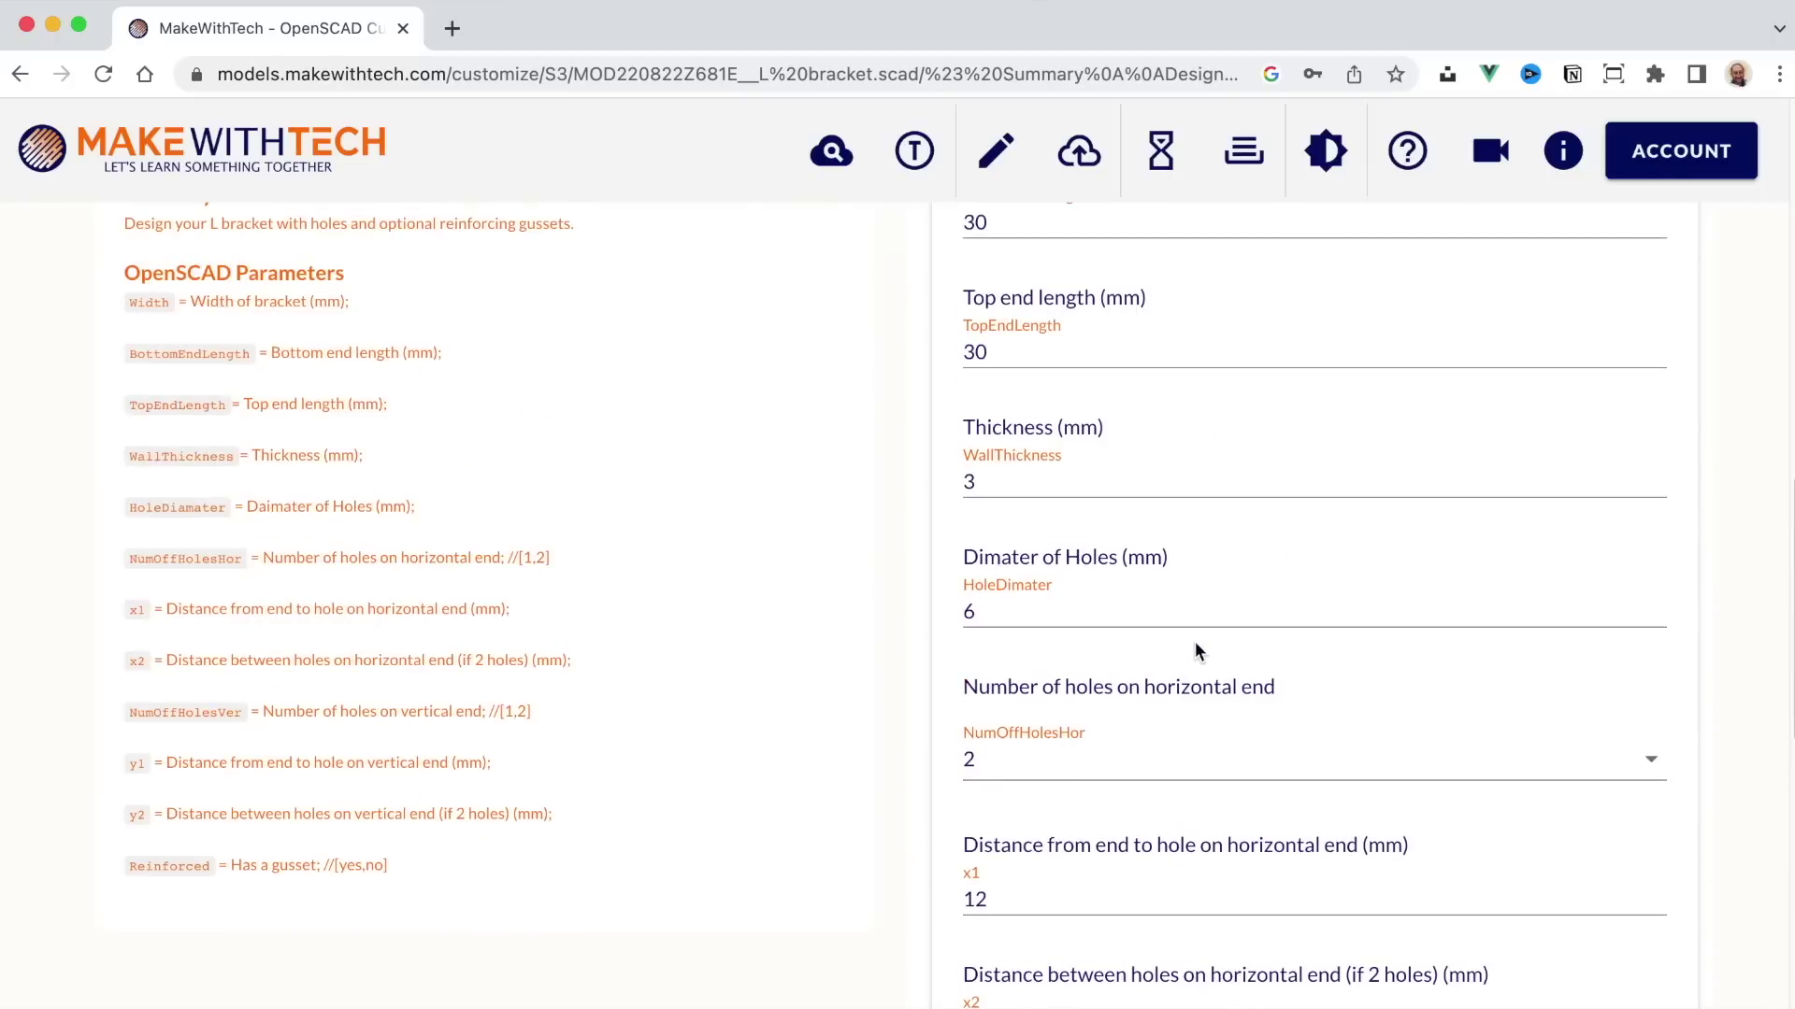
scroll(1197, 652, "up", 3)
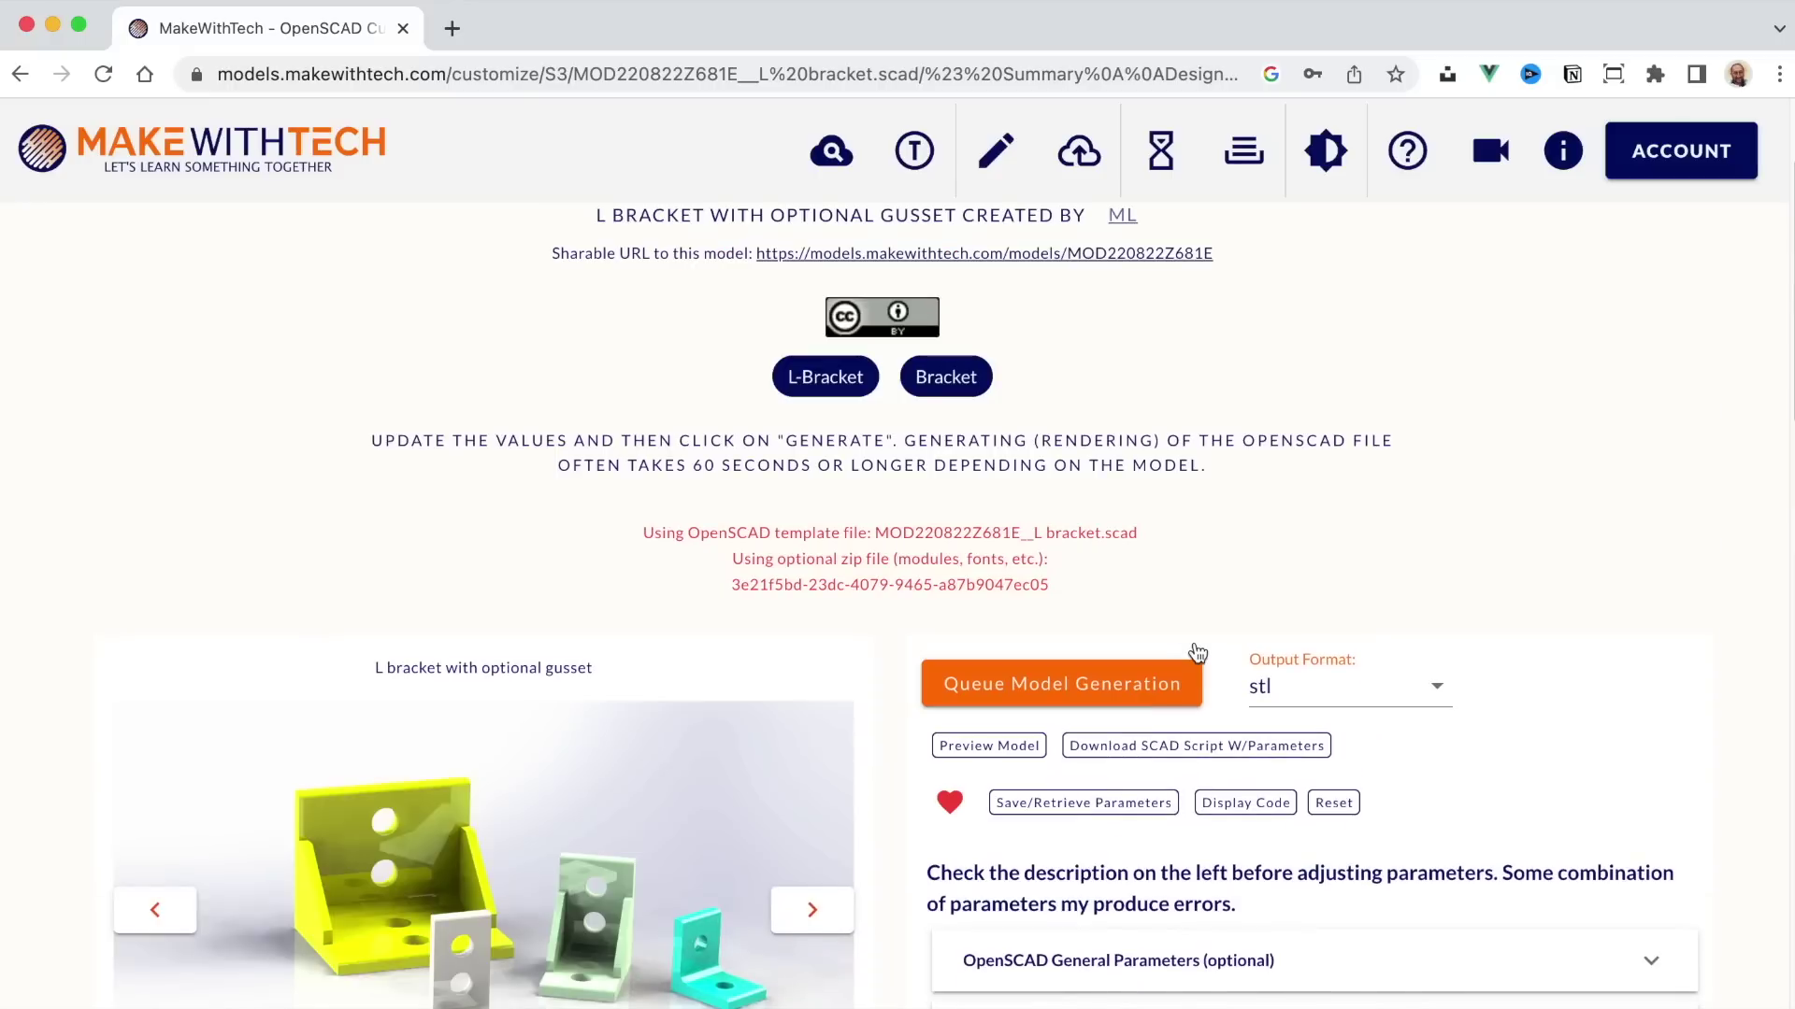
left_click(978, 748)
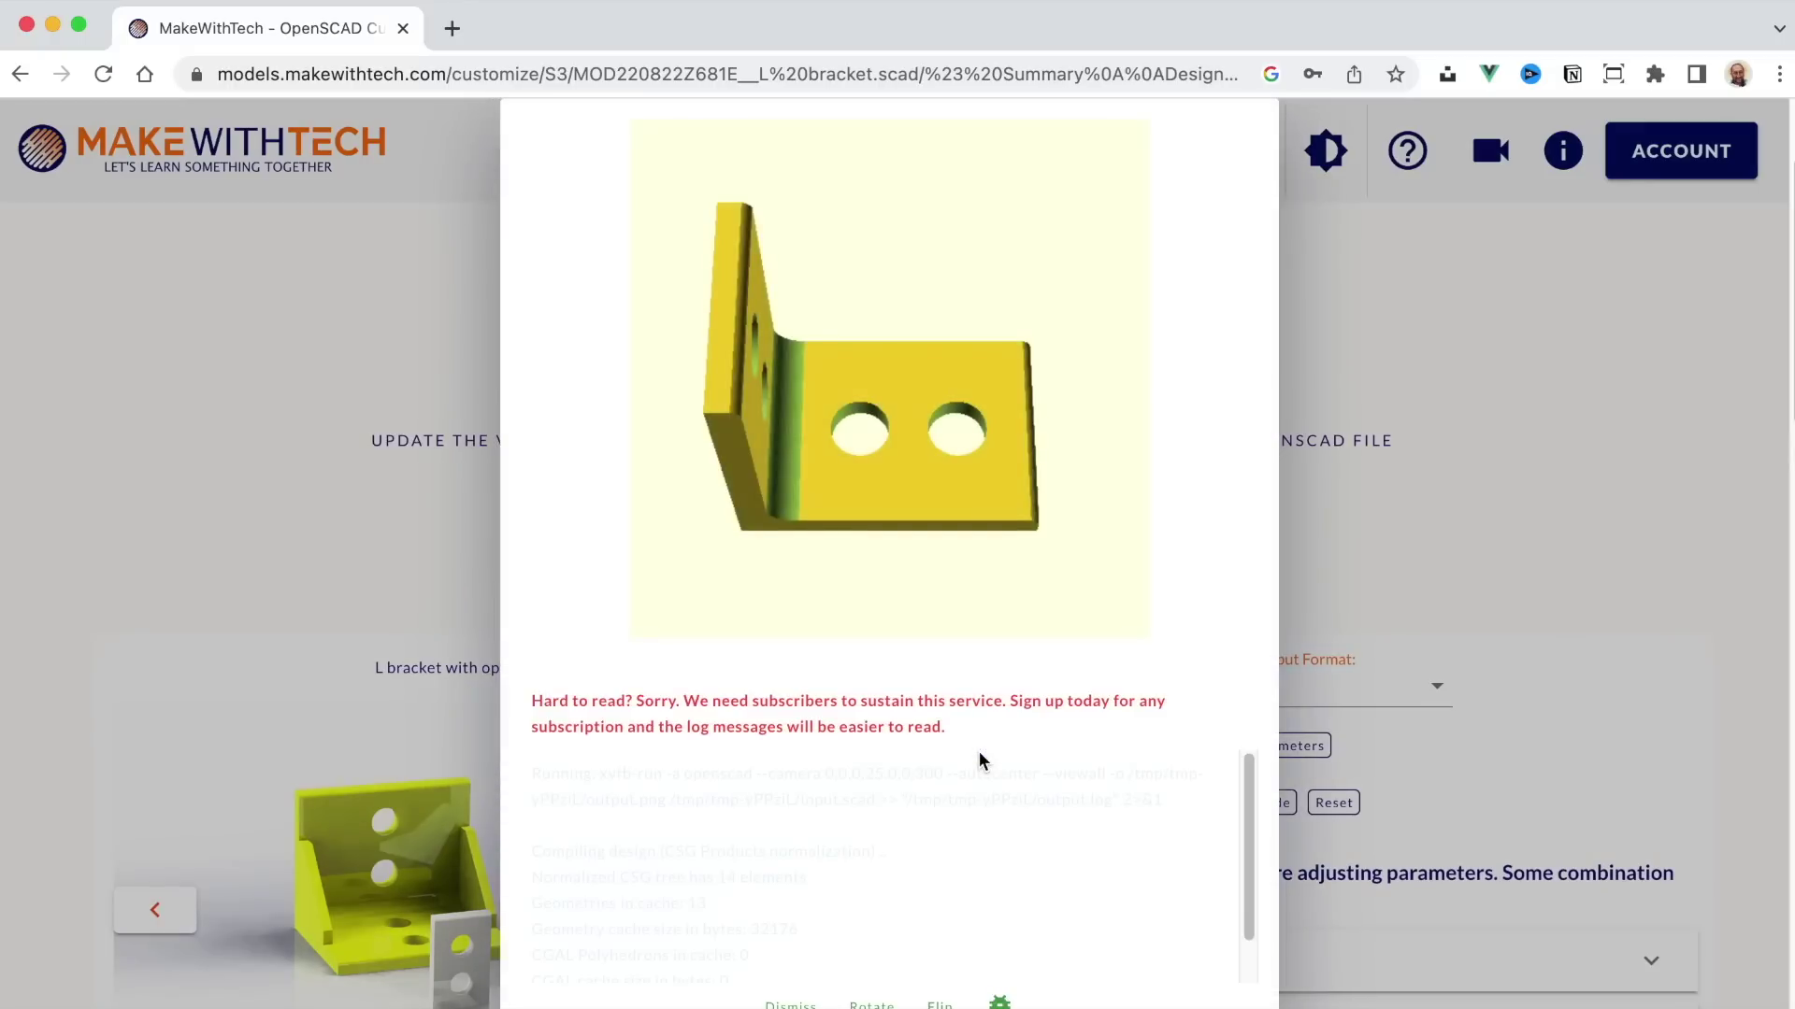
key("Escape")
Step: Change Bottom end length from 30 to 100 mm and preview the bracket
scroll(1034, 760, "down", 5)
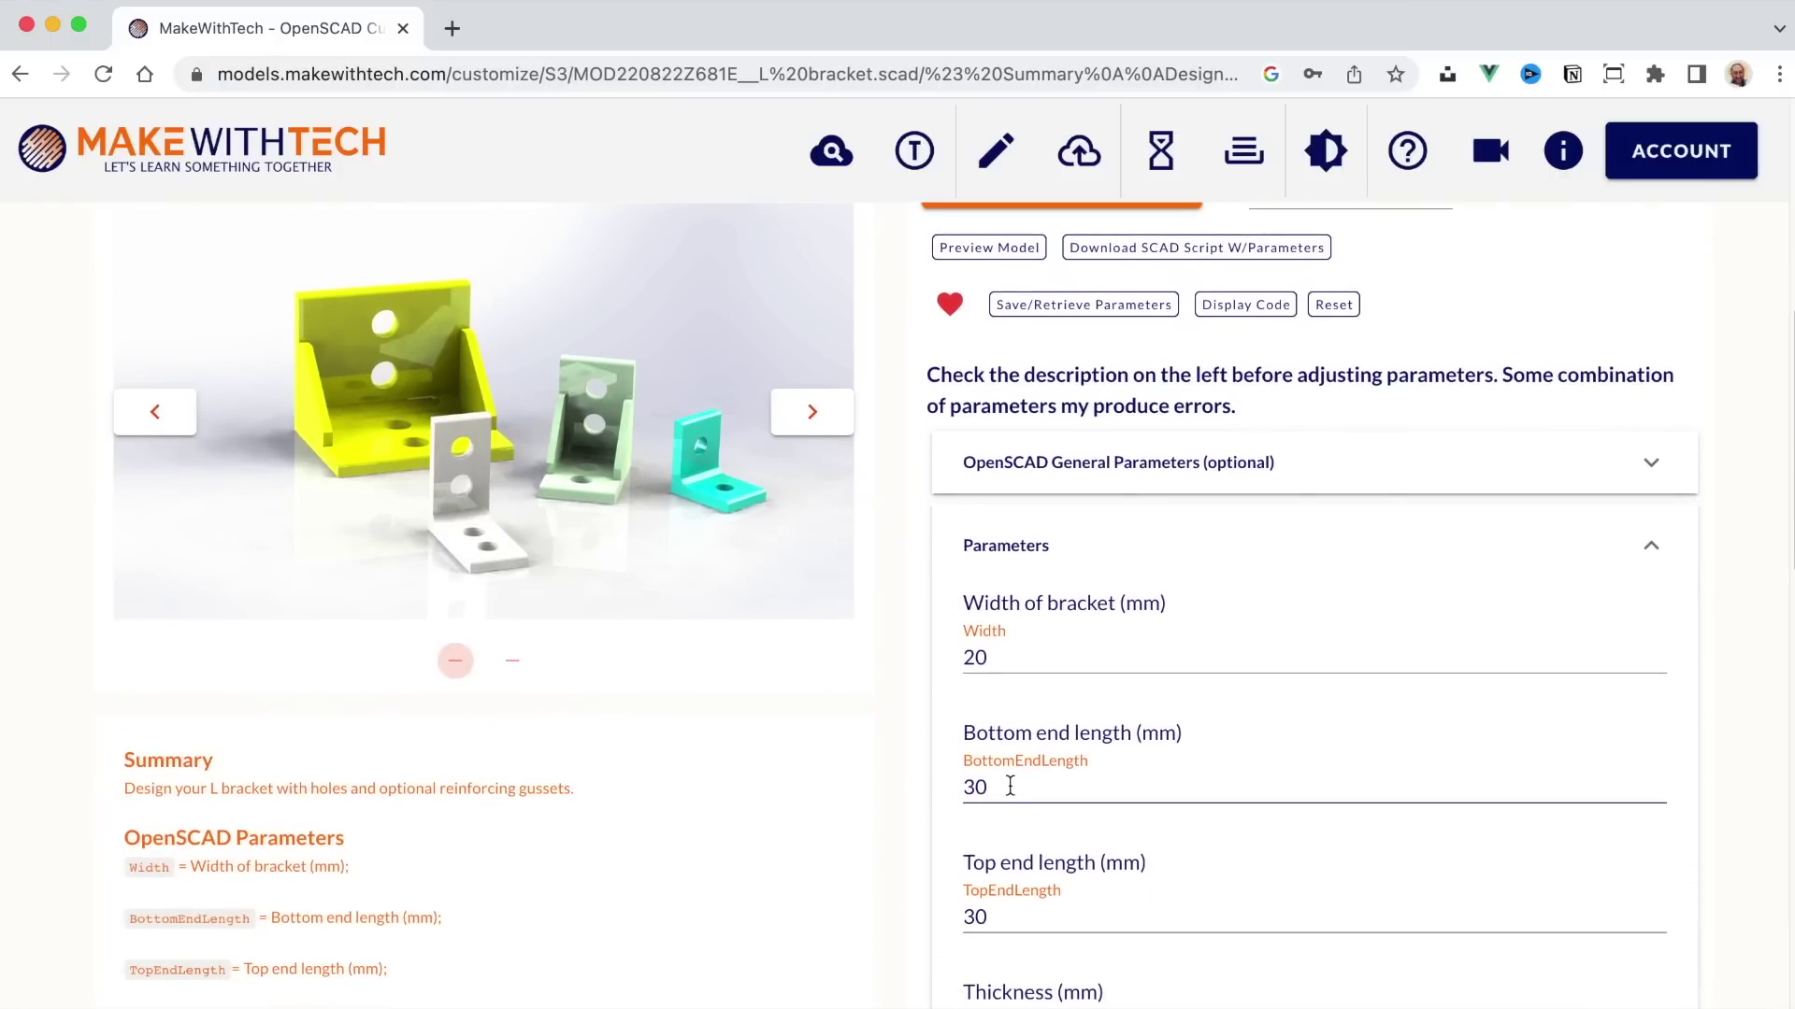
scroll(1009, 786, "down", 1)
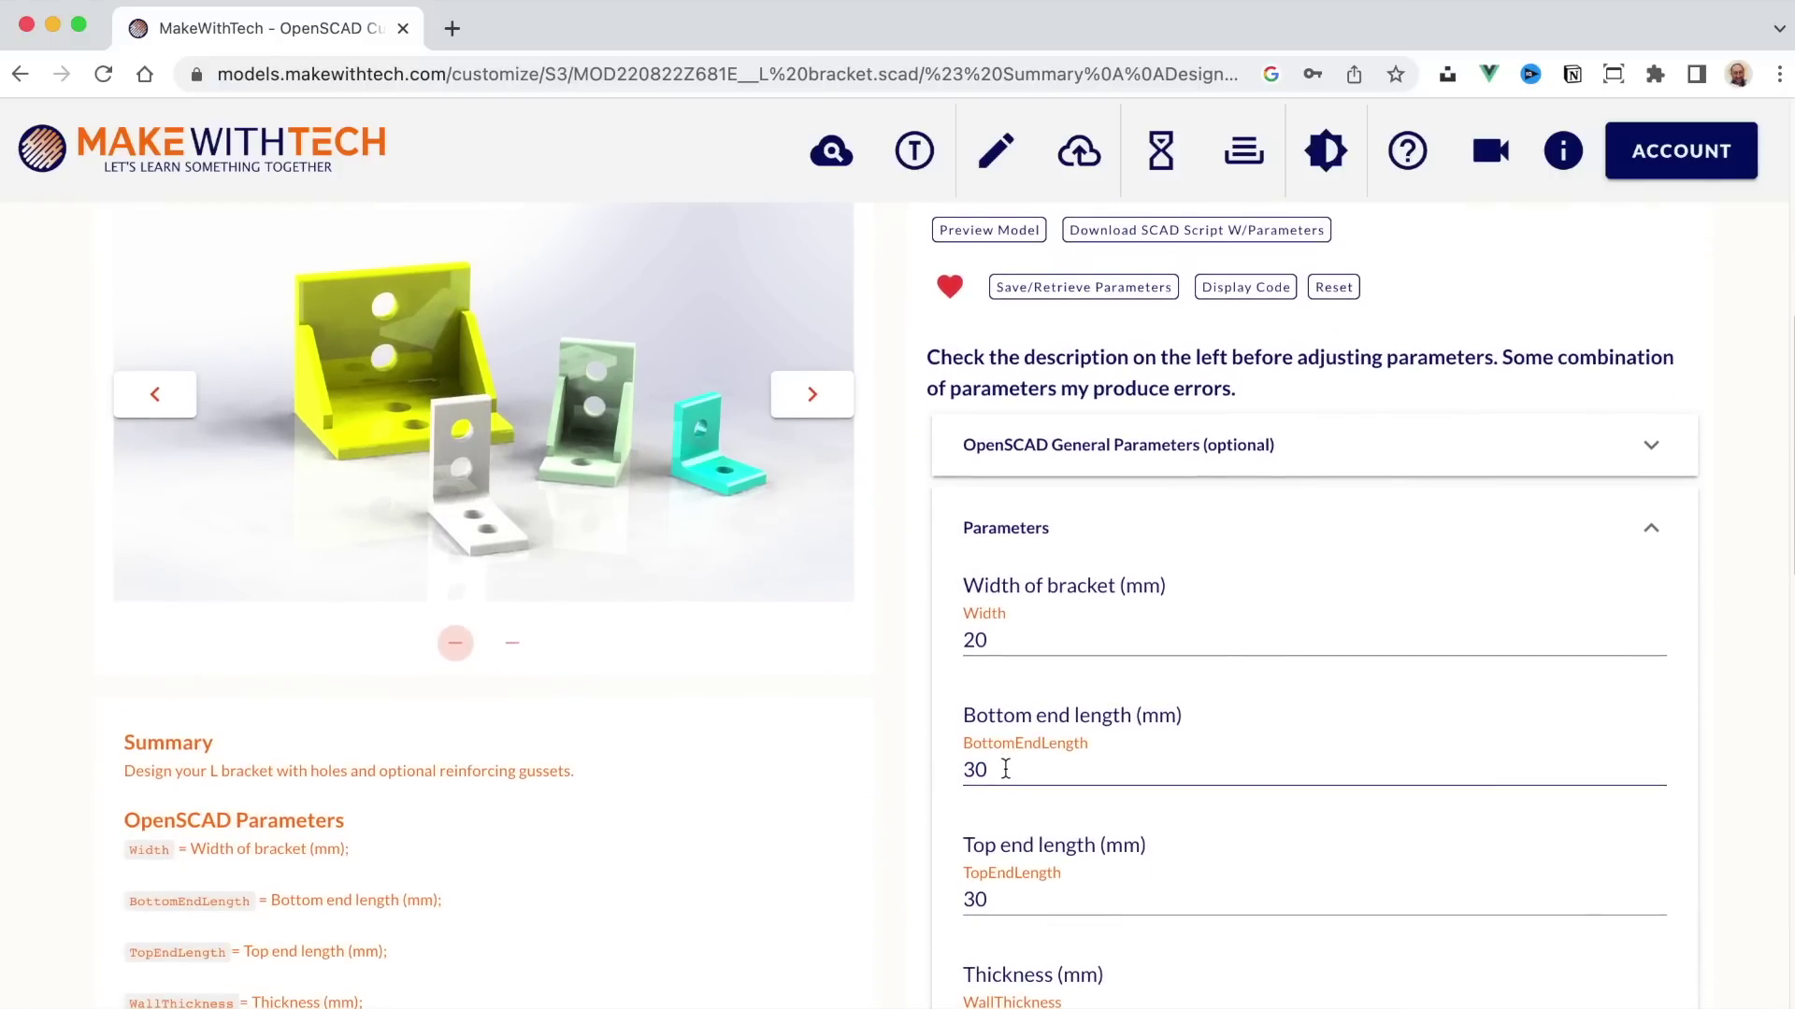
scroll(1006, 769, "down", 3)
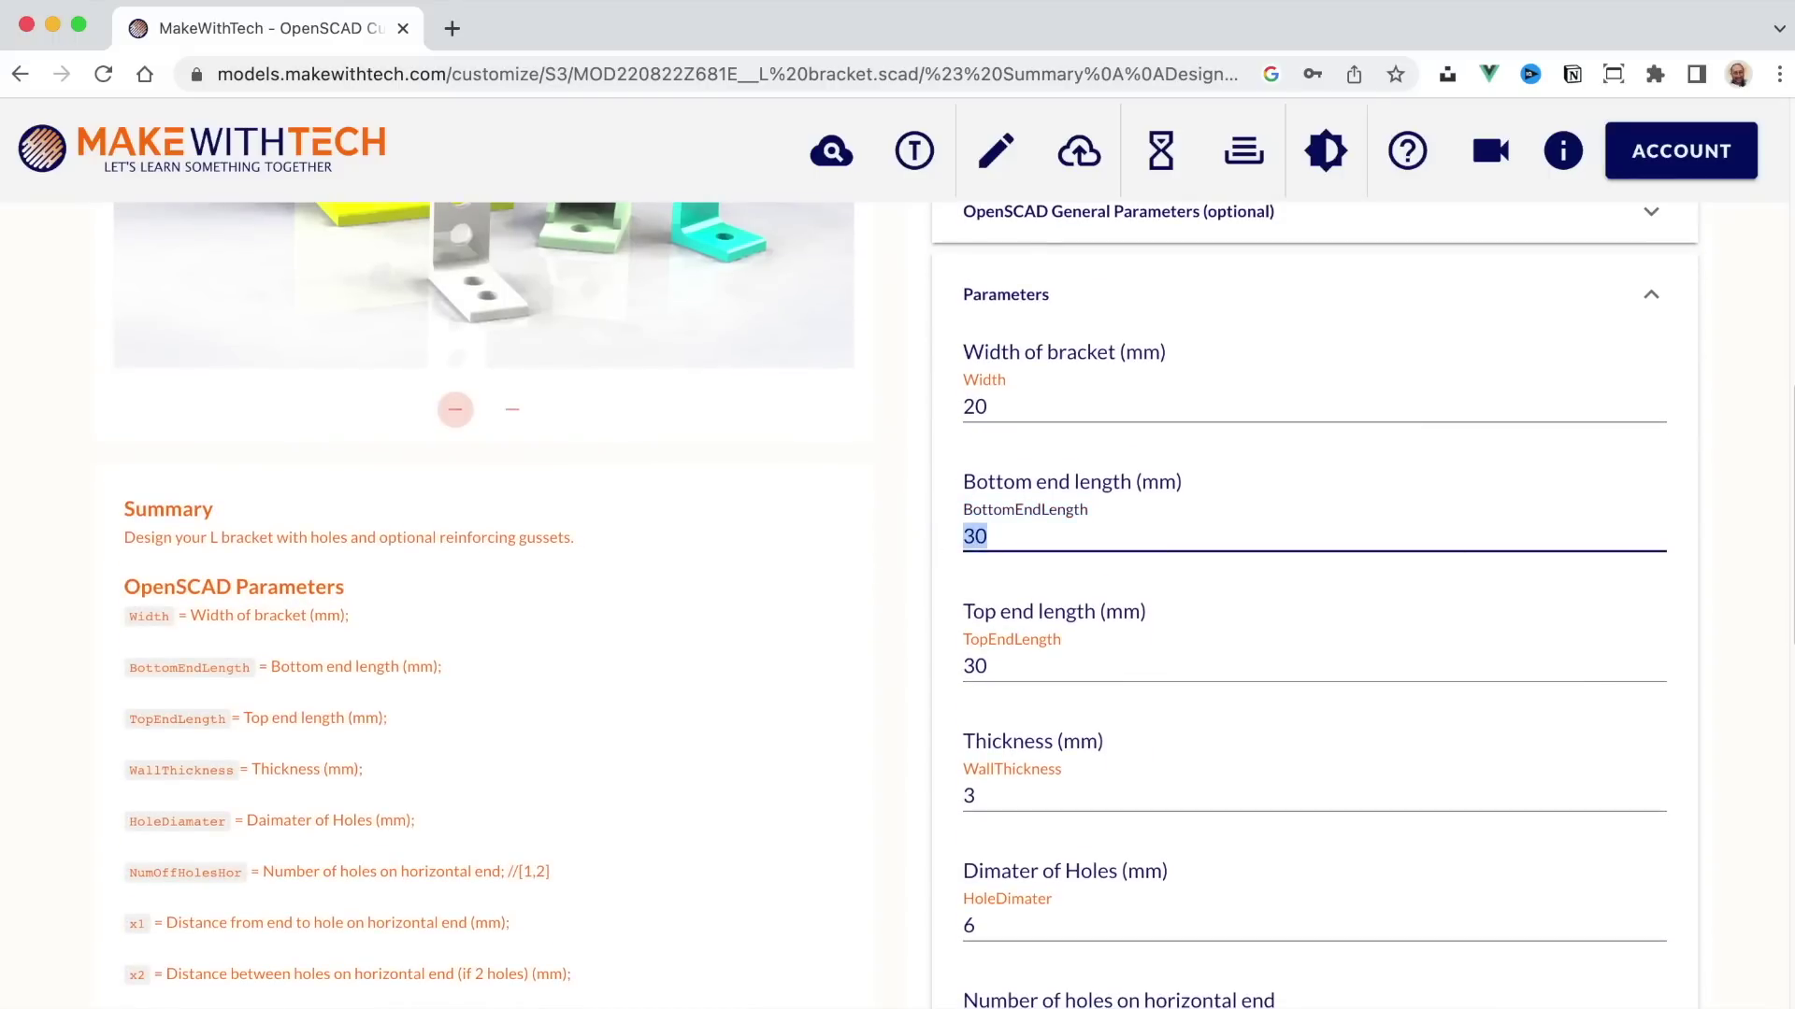
type("100")
scroll(1049, 603, "up", 6)
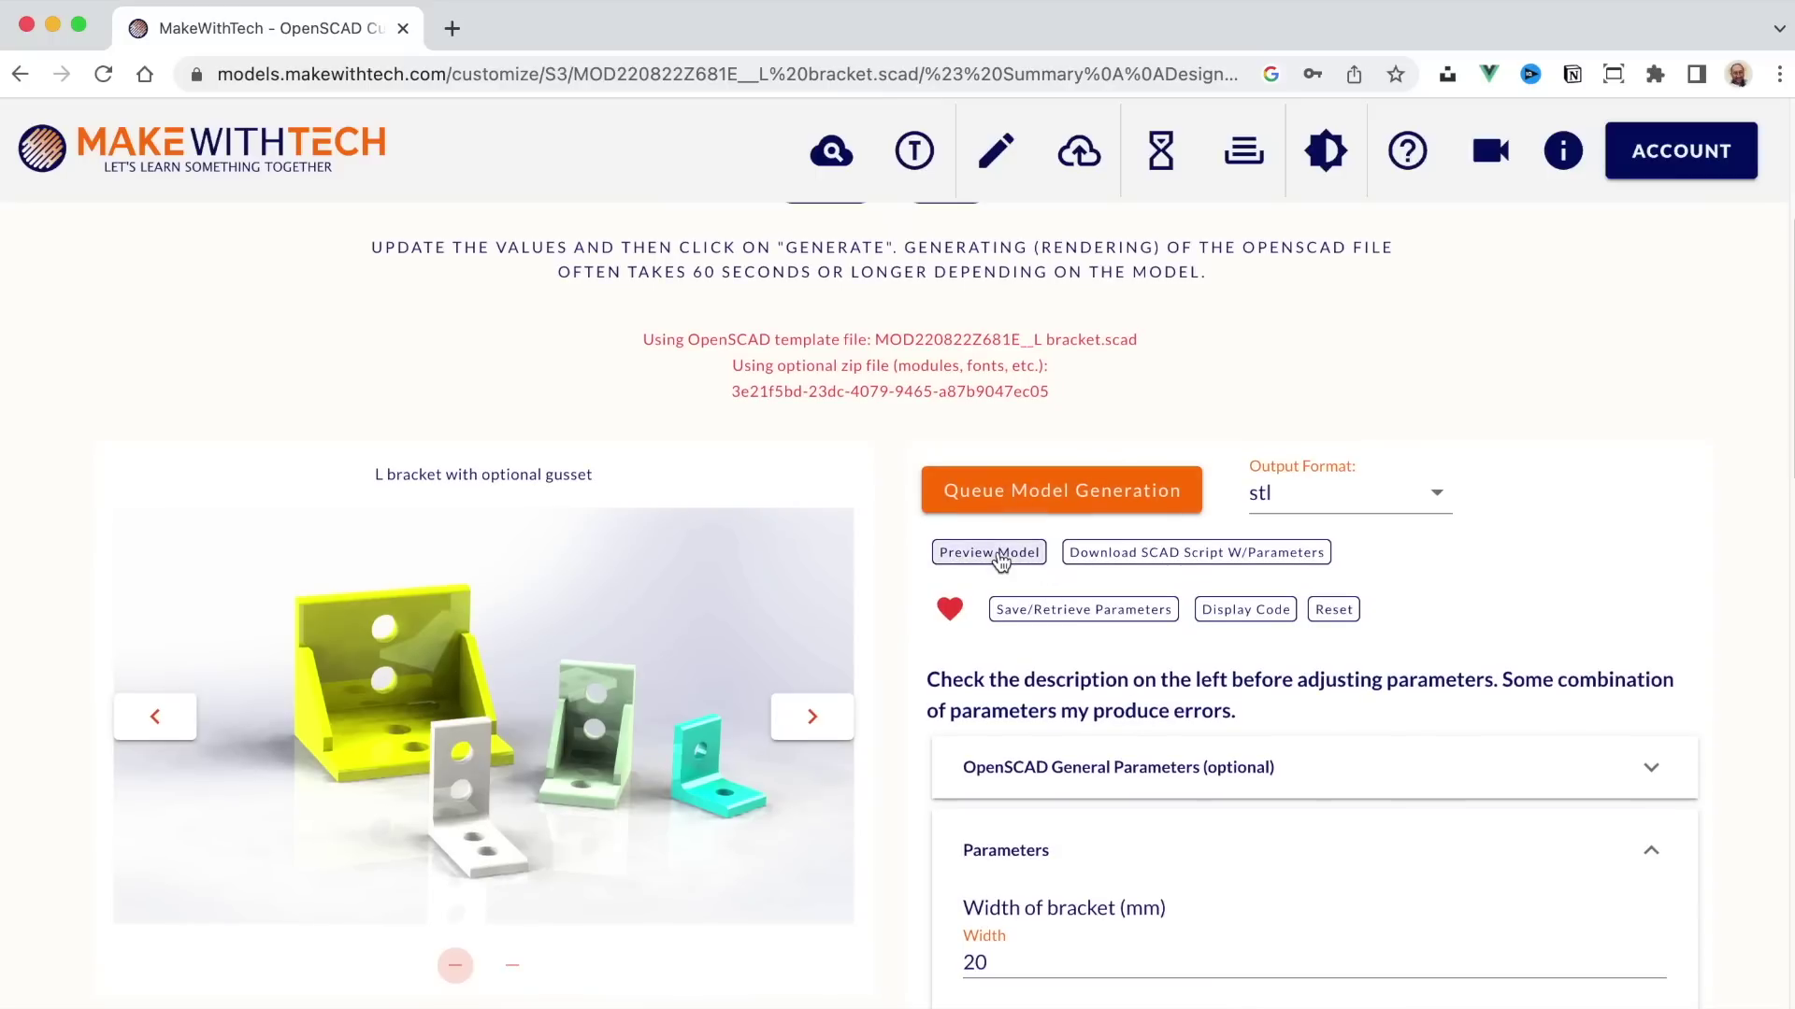
left_click(998, 557)
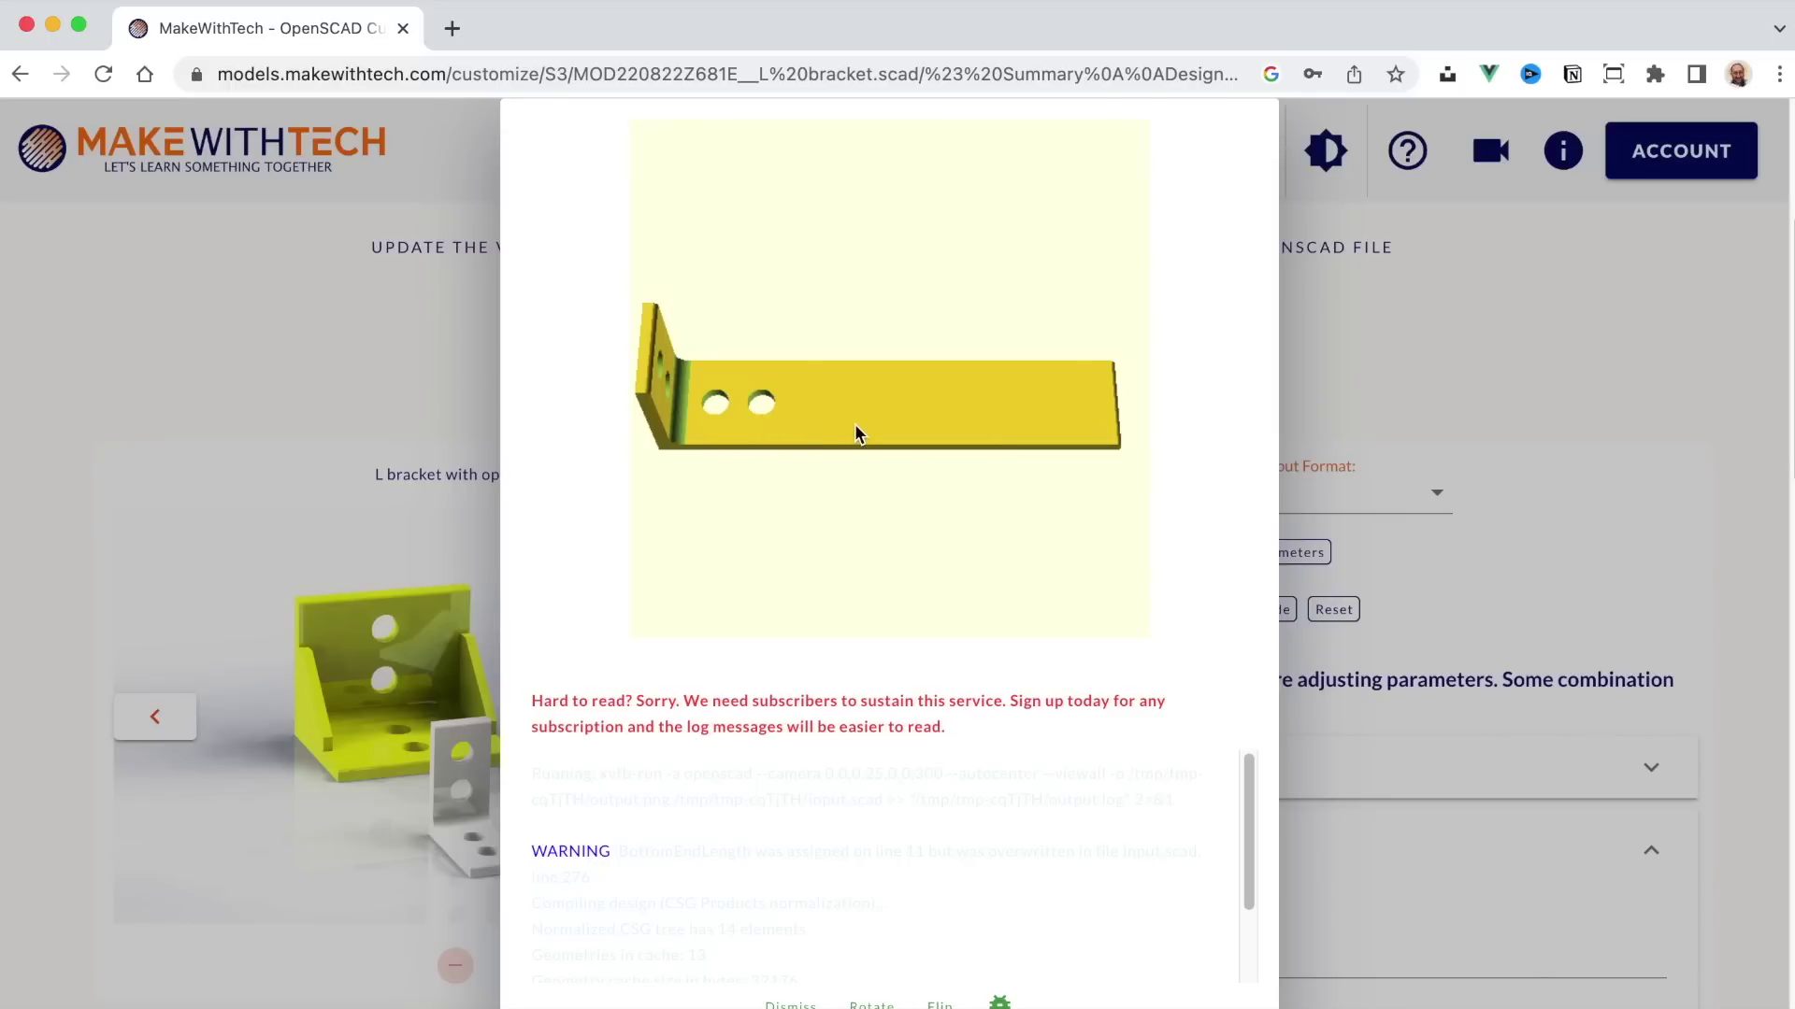
Step: Set hole offset x1 to 20 mm and hole spacing x2 to 80 mm, then preview the bracket
left_click(1389, 559)
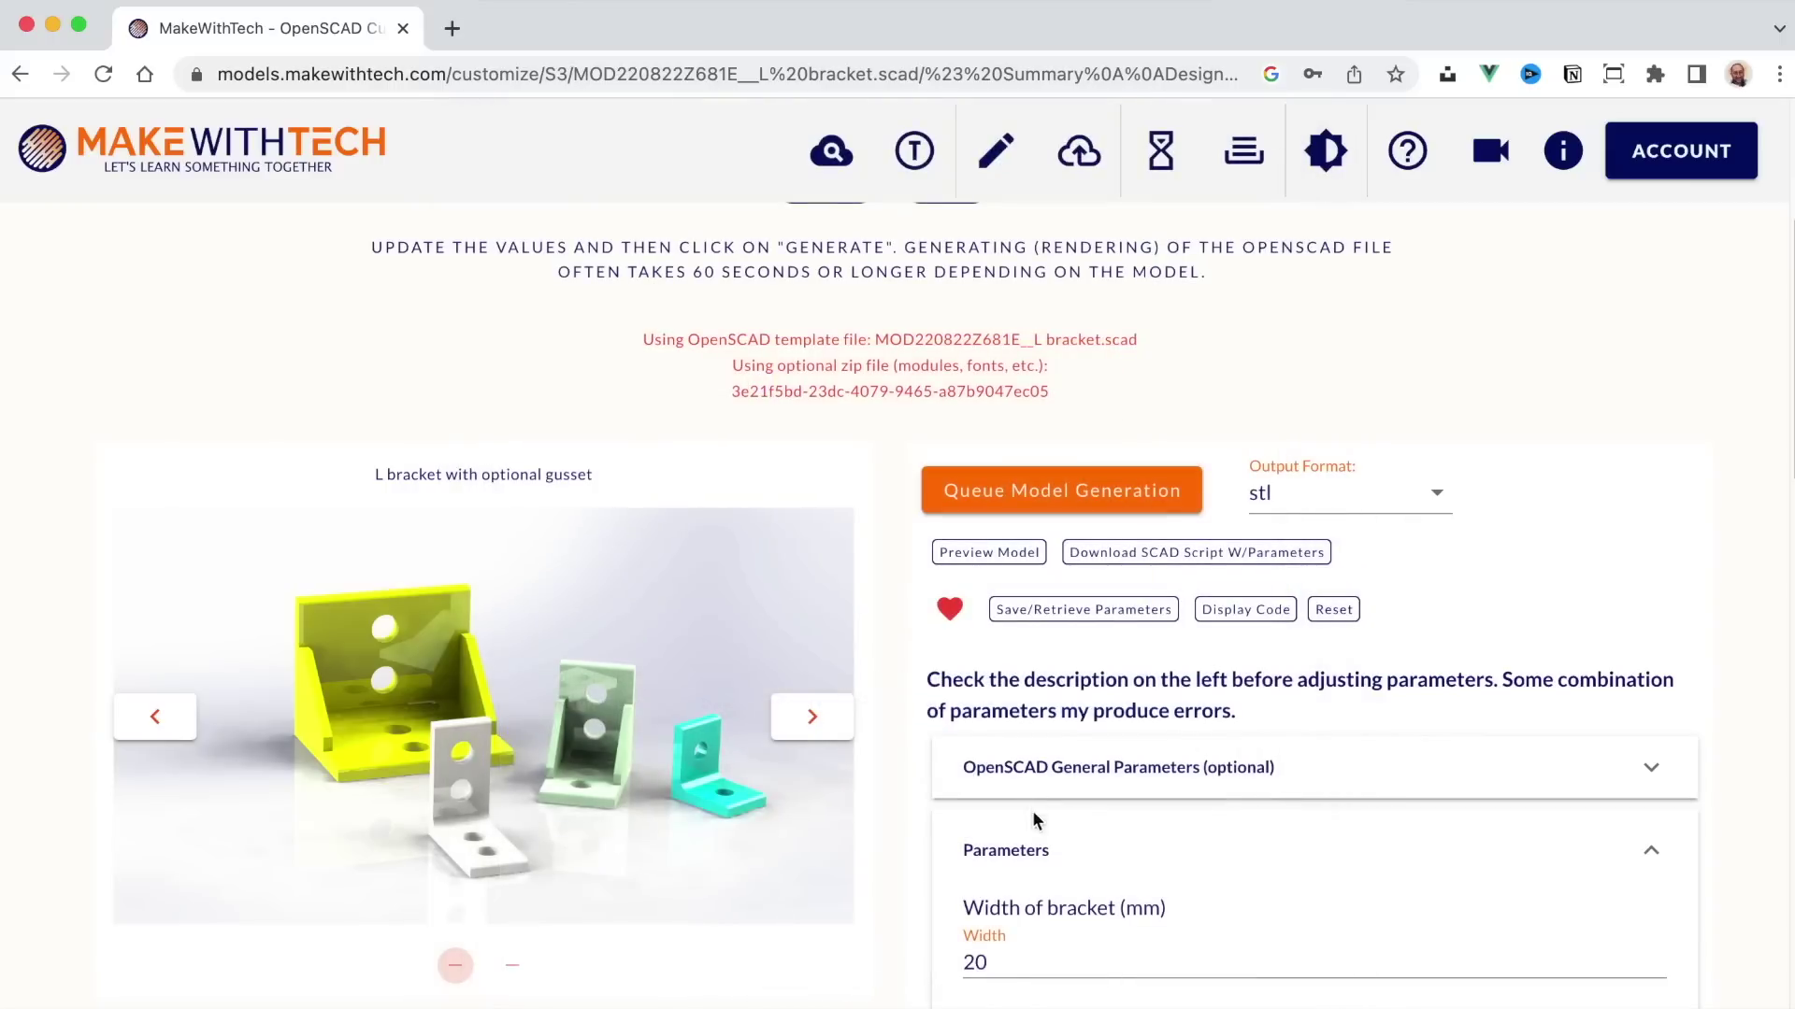
scroll(1032, 804, "down", 3)
scroll(1025, 782, "down", 10)
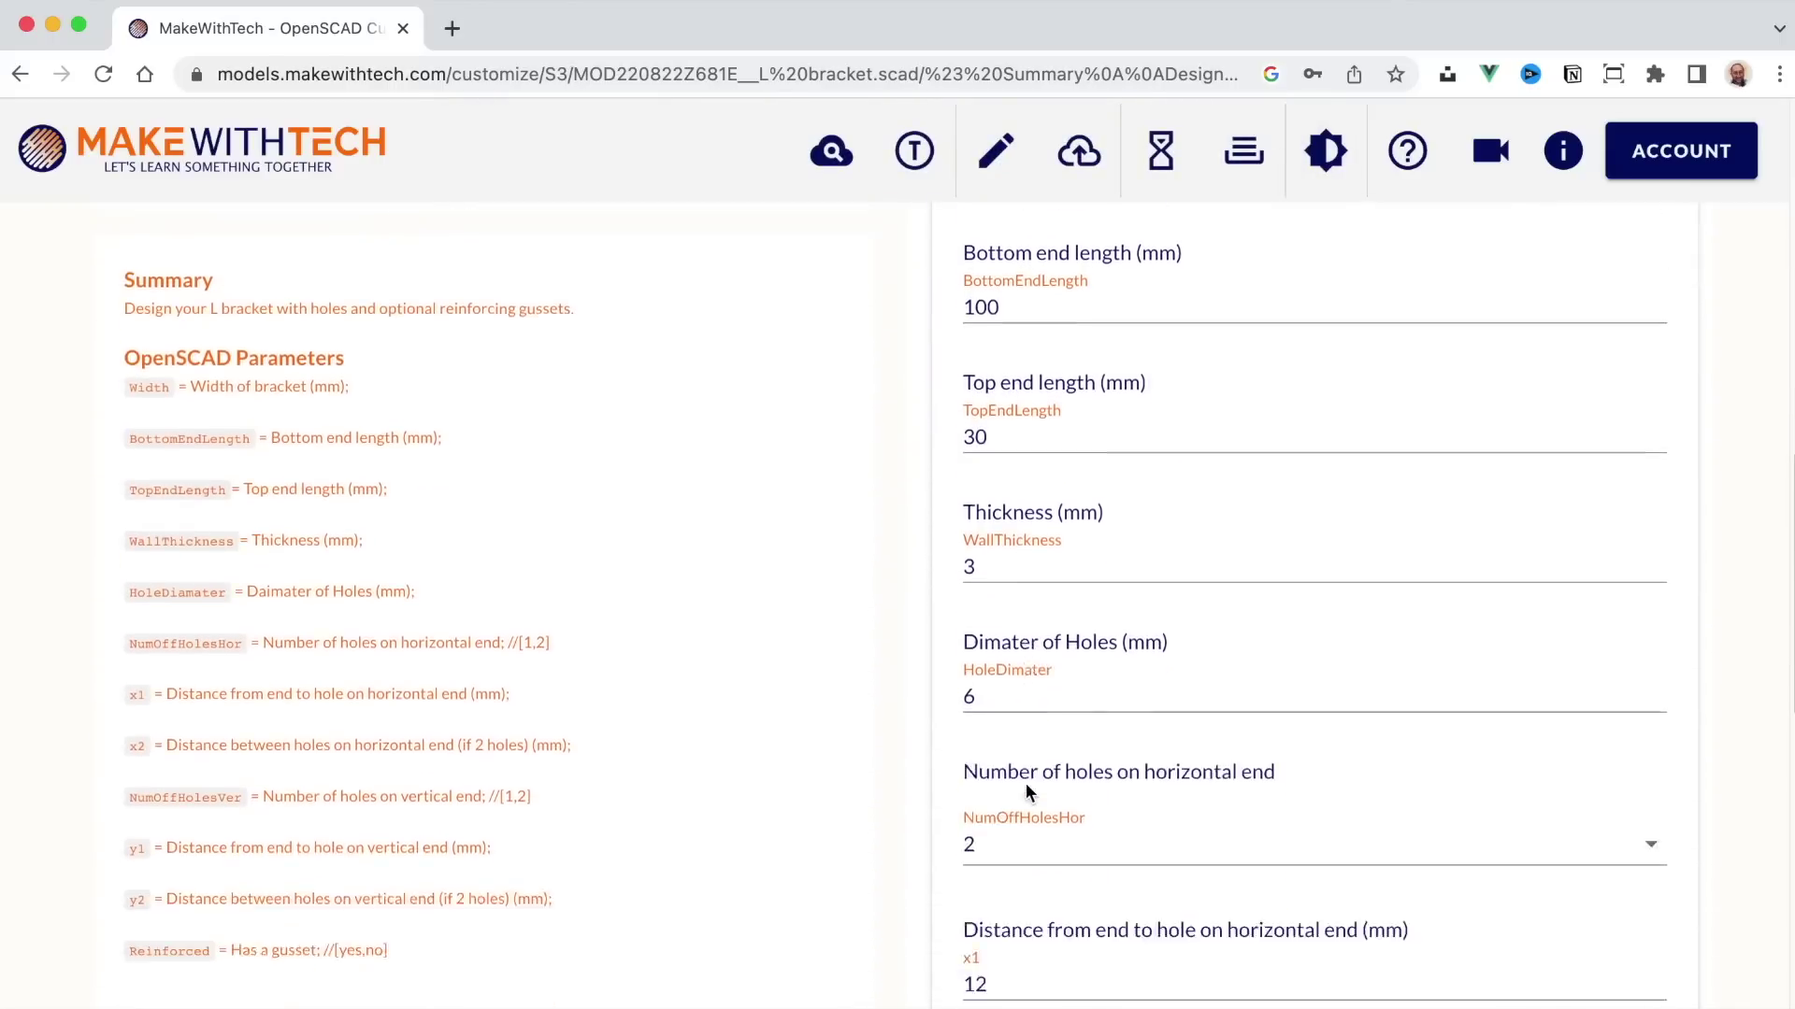
scroll(1025, 782, "down", 2)
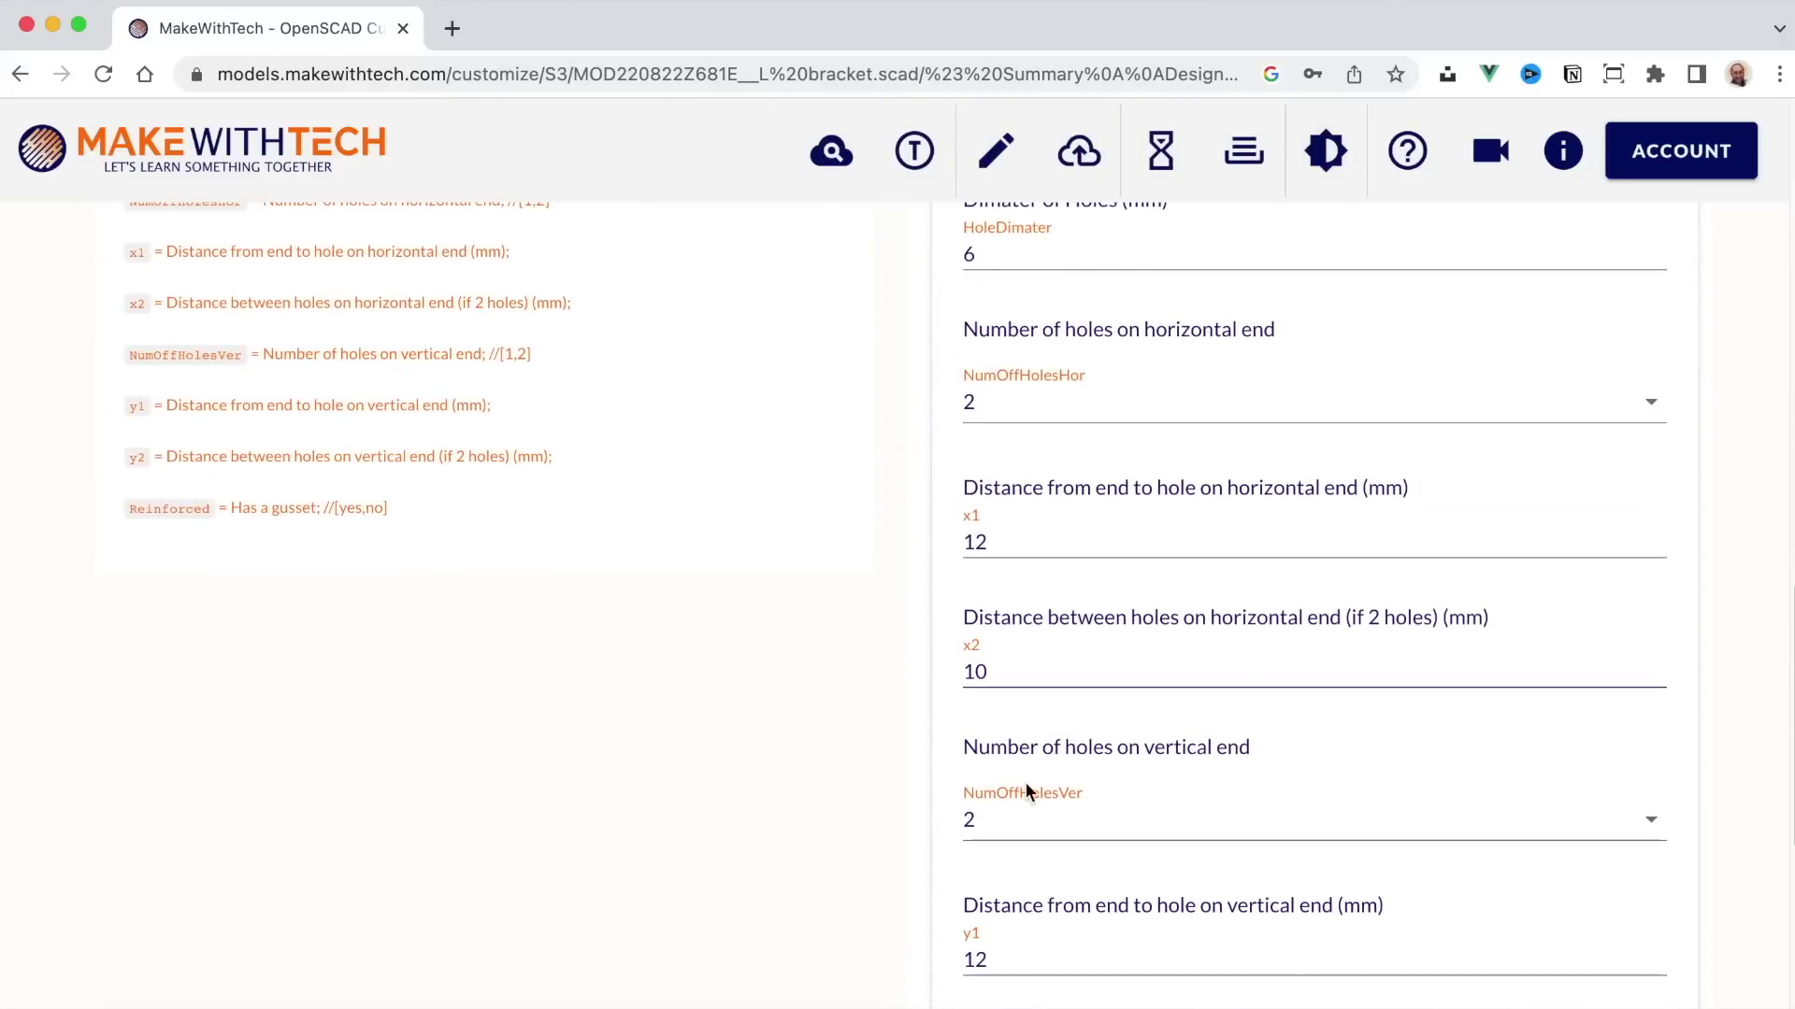
double_click(969, 540)
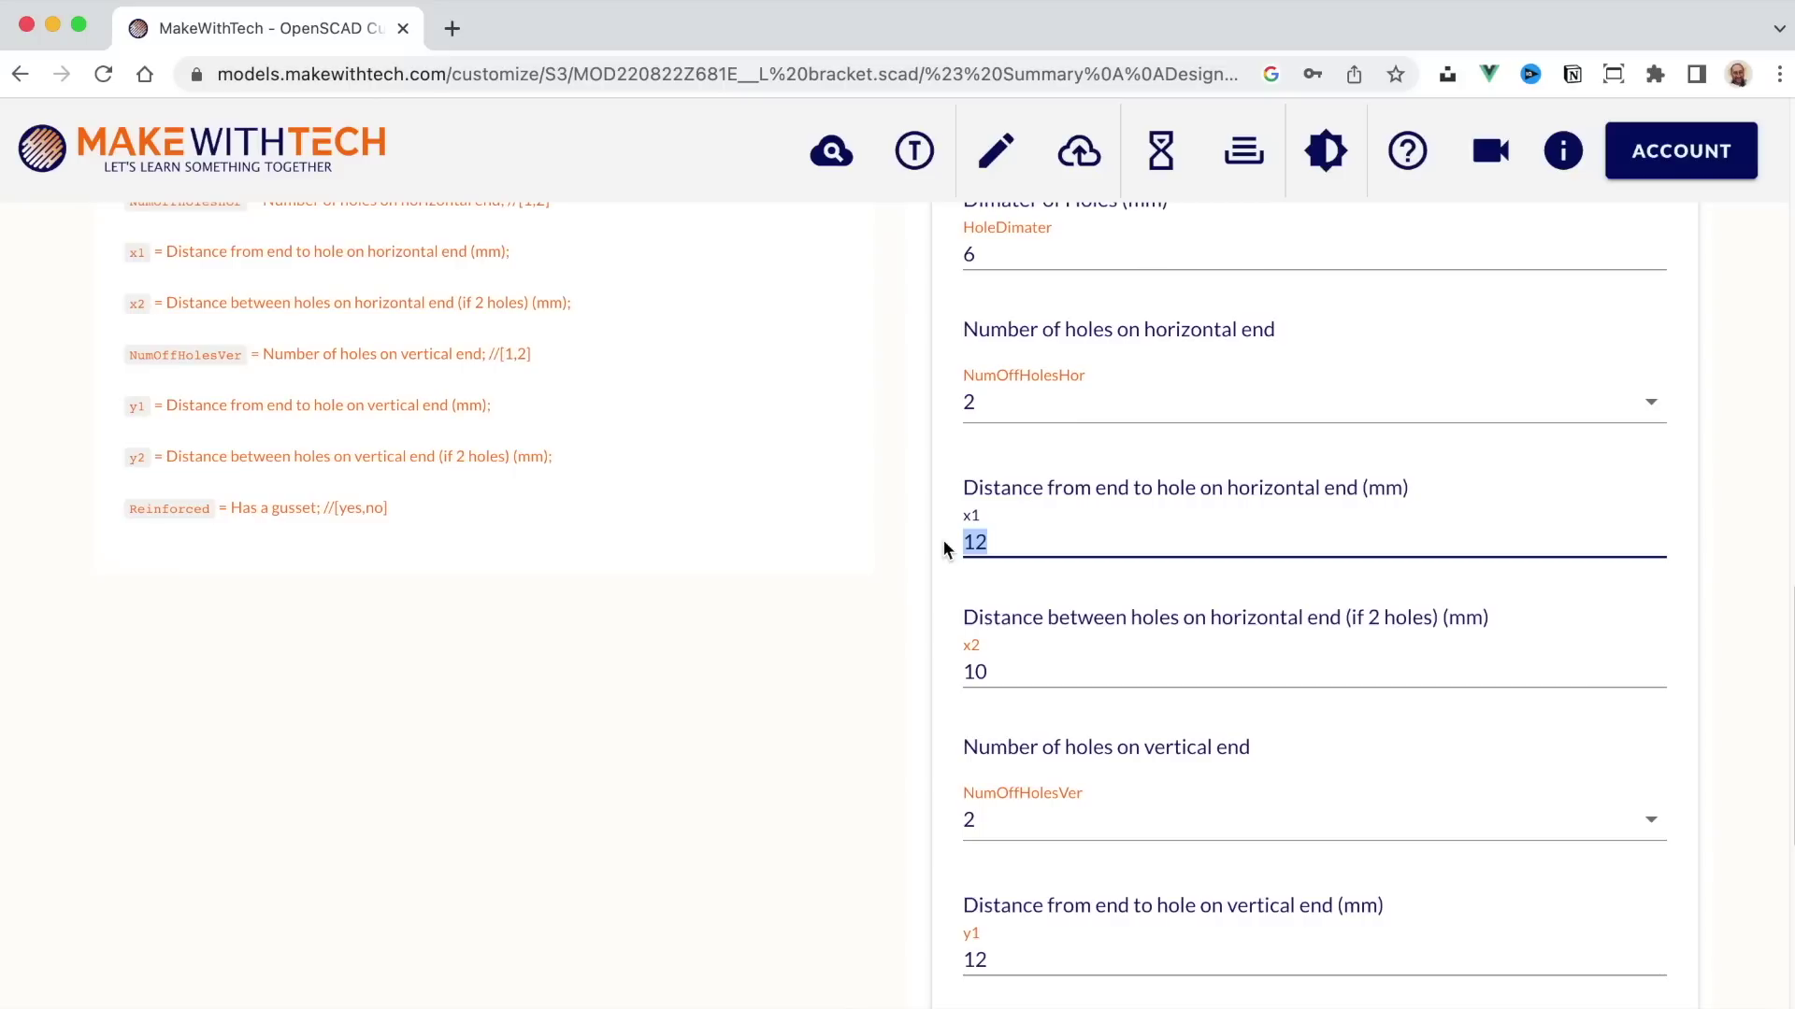
type("20")
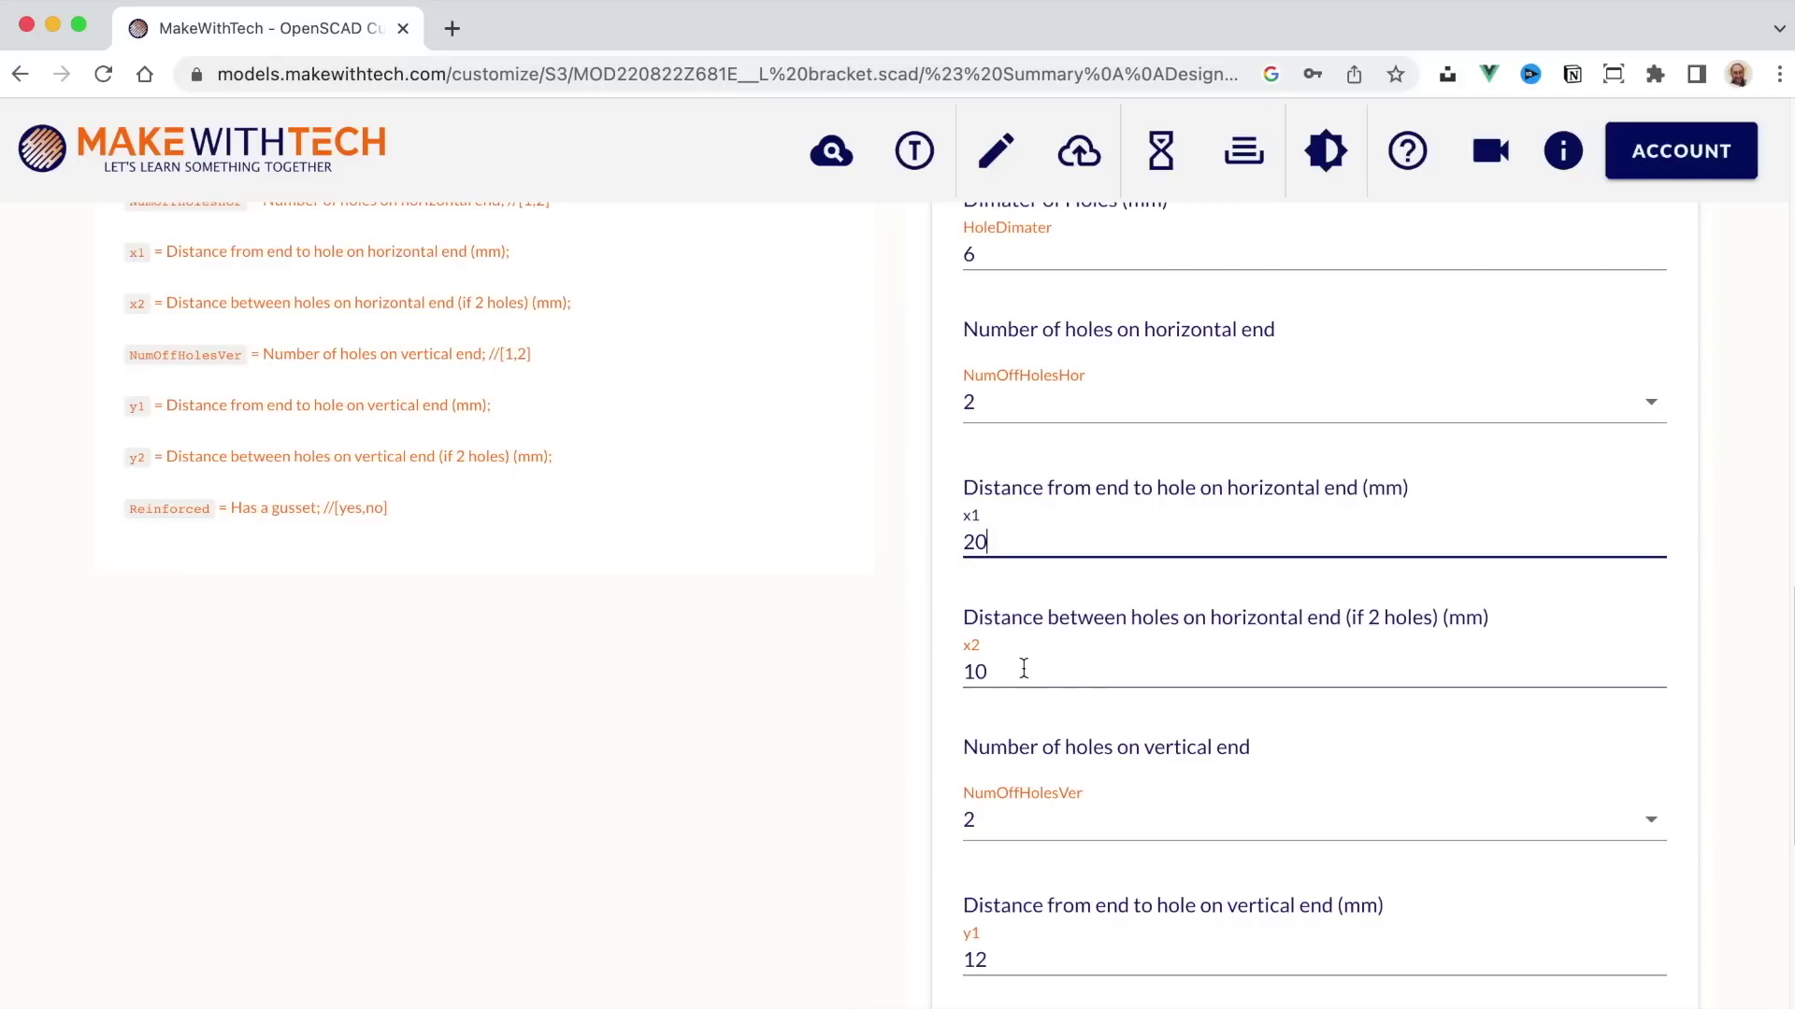
double_click(964, 670)
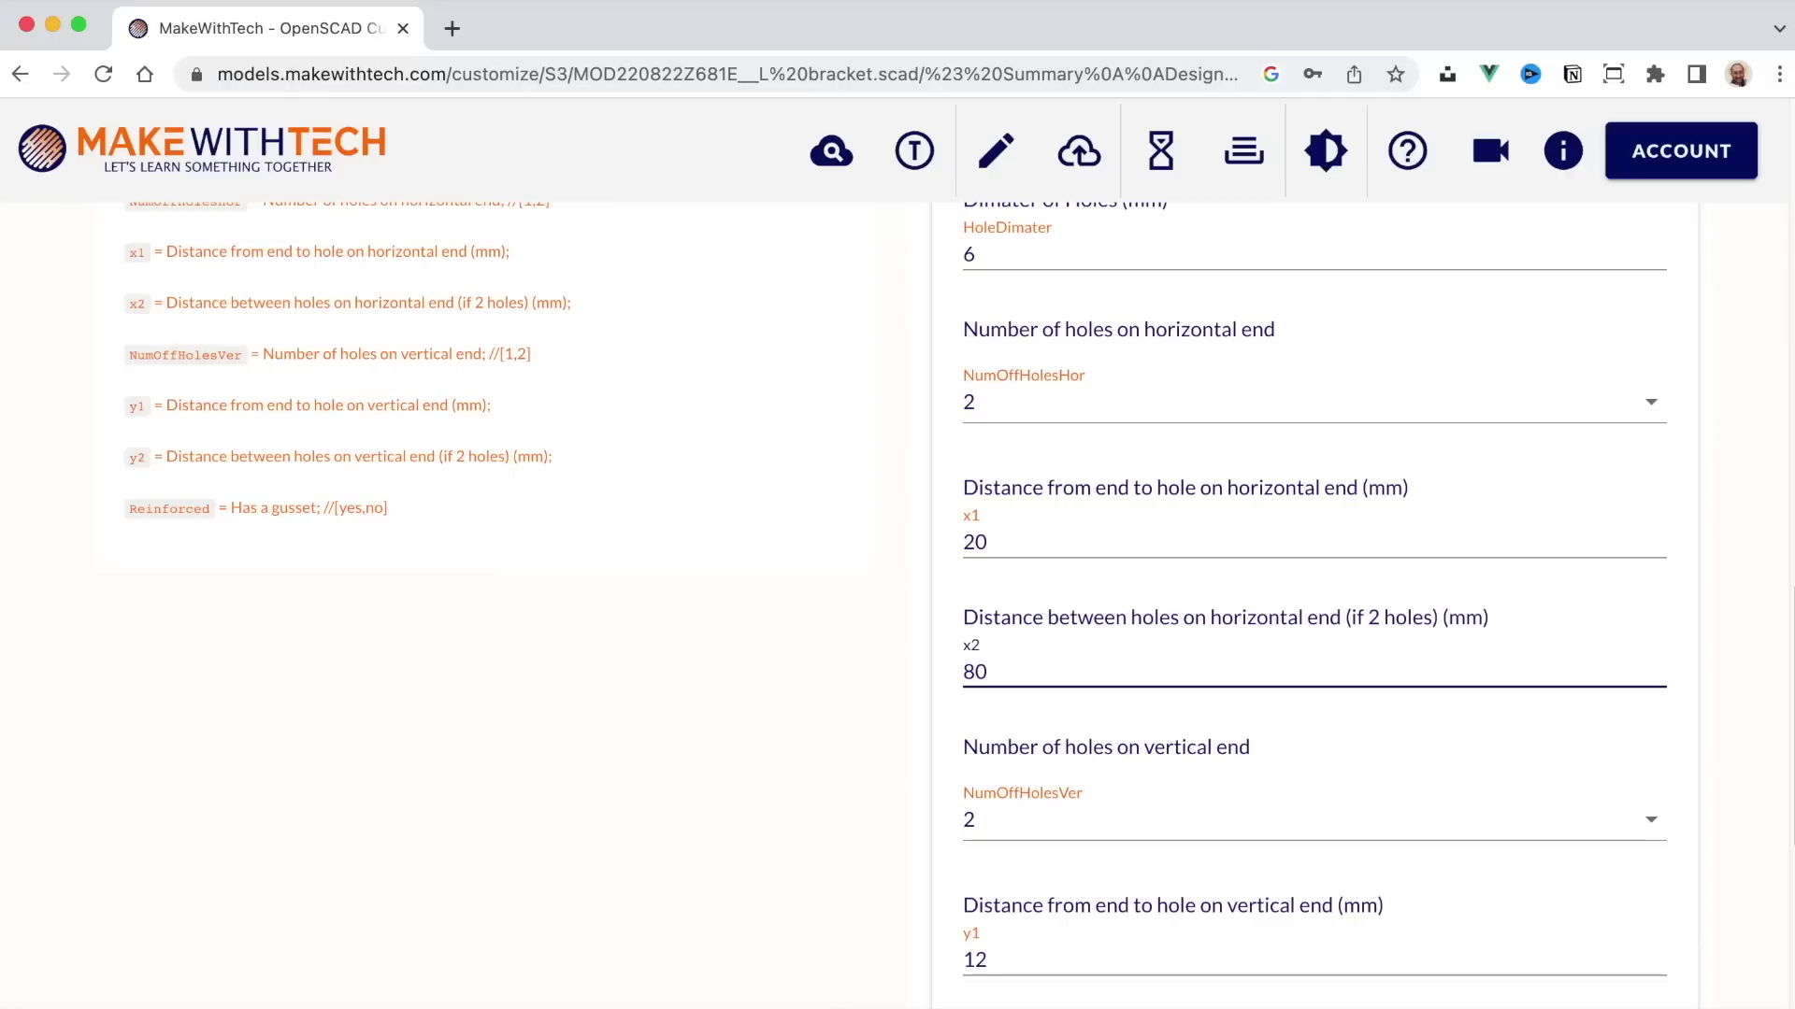
scroll(977, 672, "up", 10)
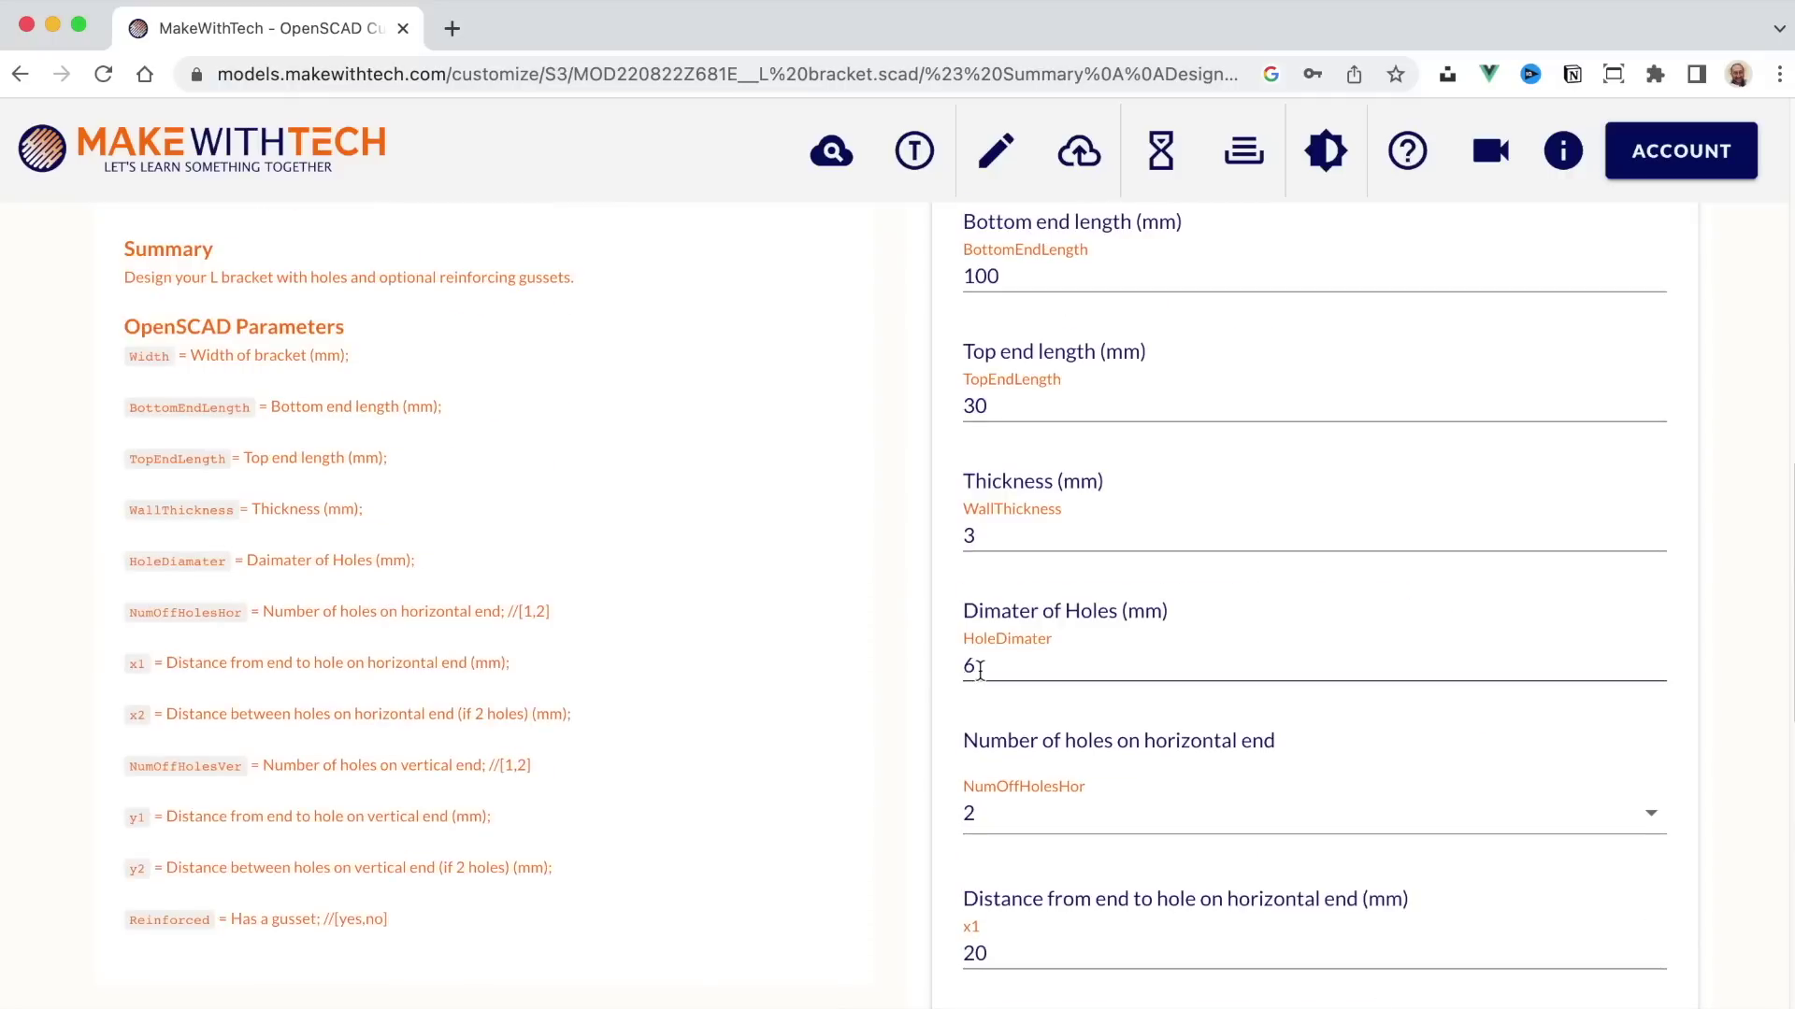
left_click(984, 318)
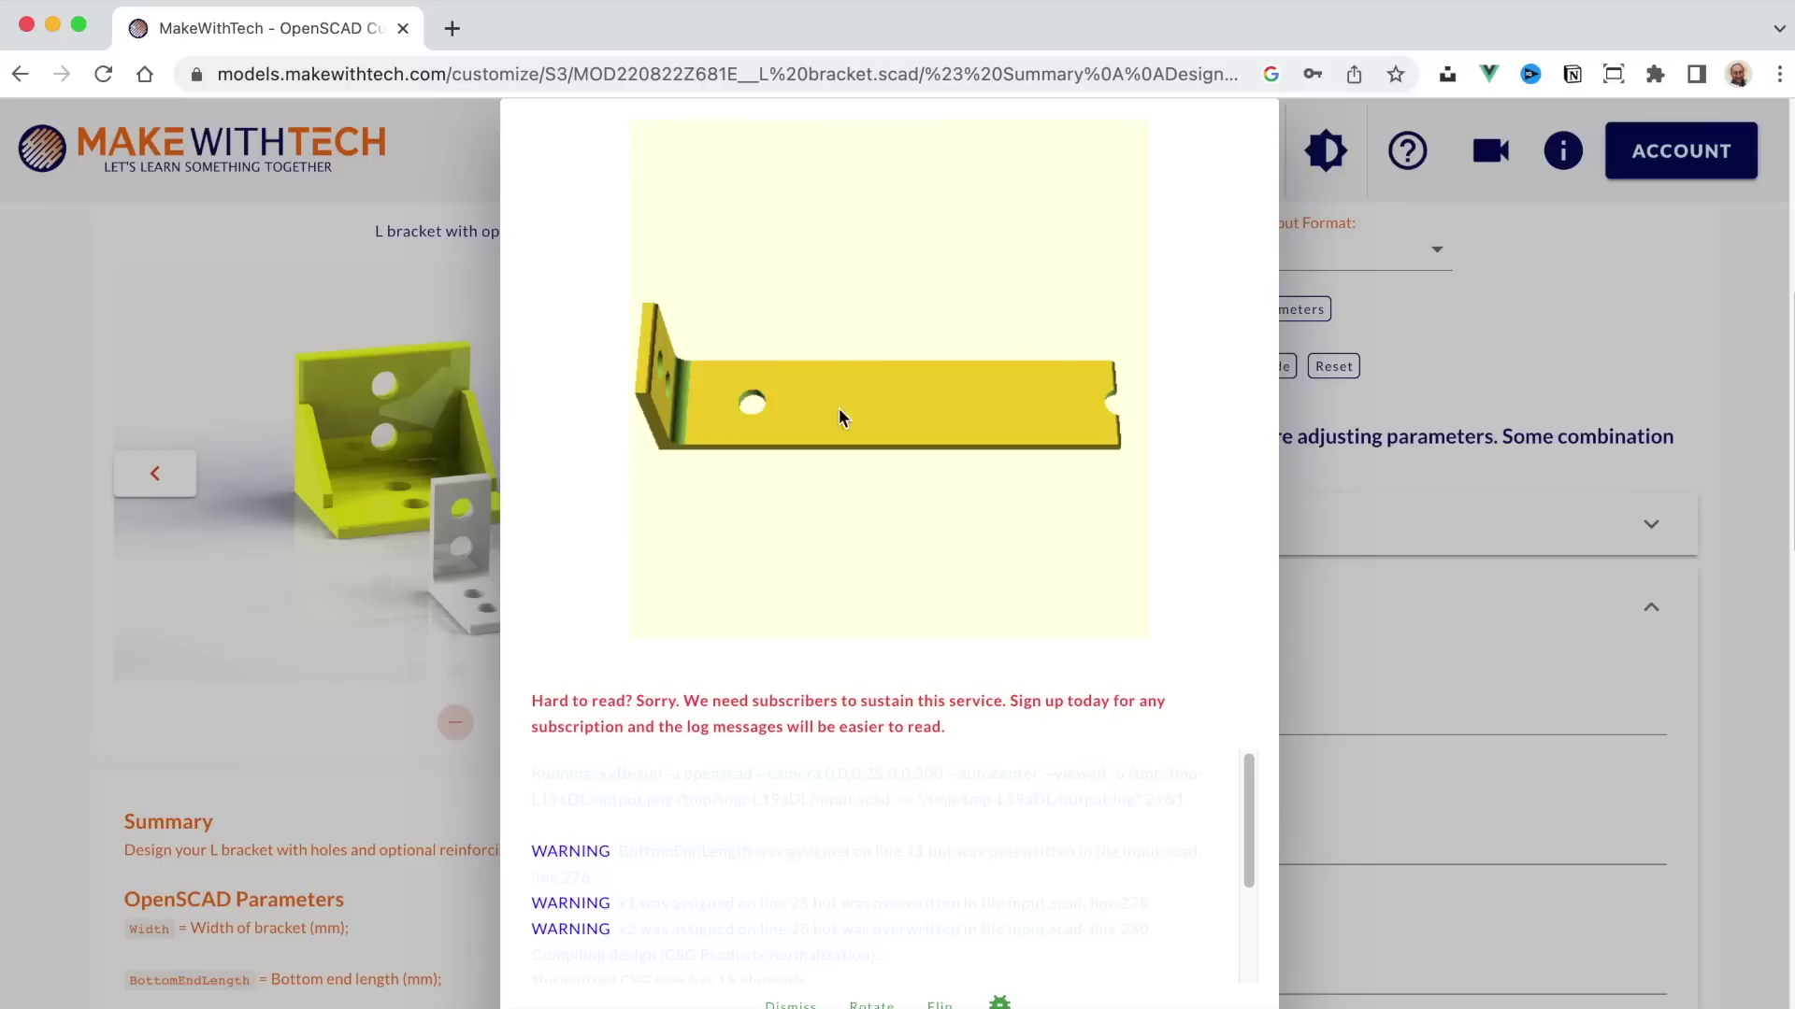
left_click(1371, 482)
Step: Select the 80 mm hole spacing value and preview the L bracket rendering again
scroll(1064, 718, "down", 6)
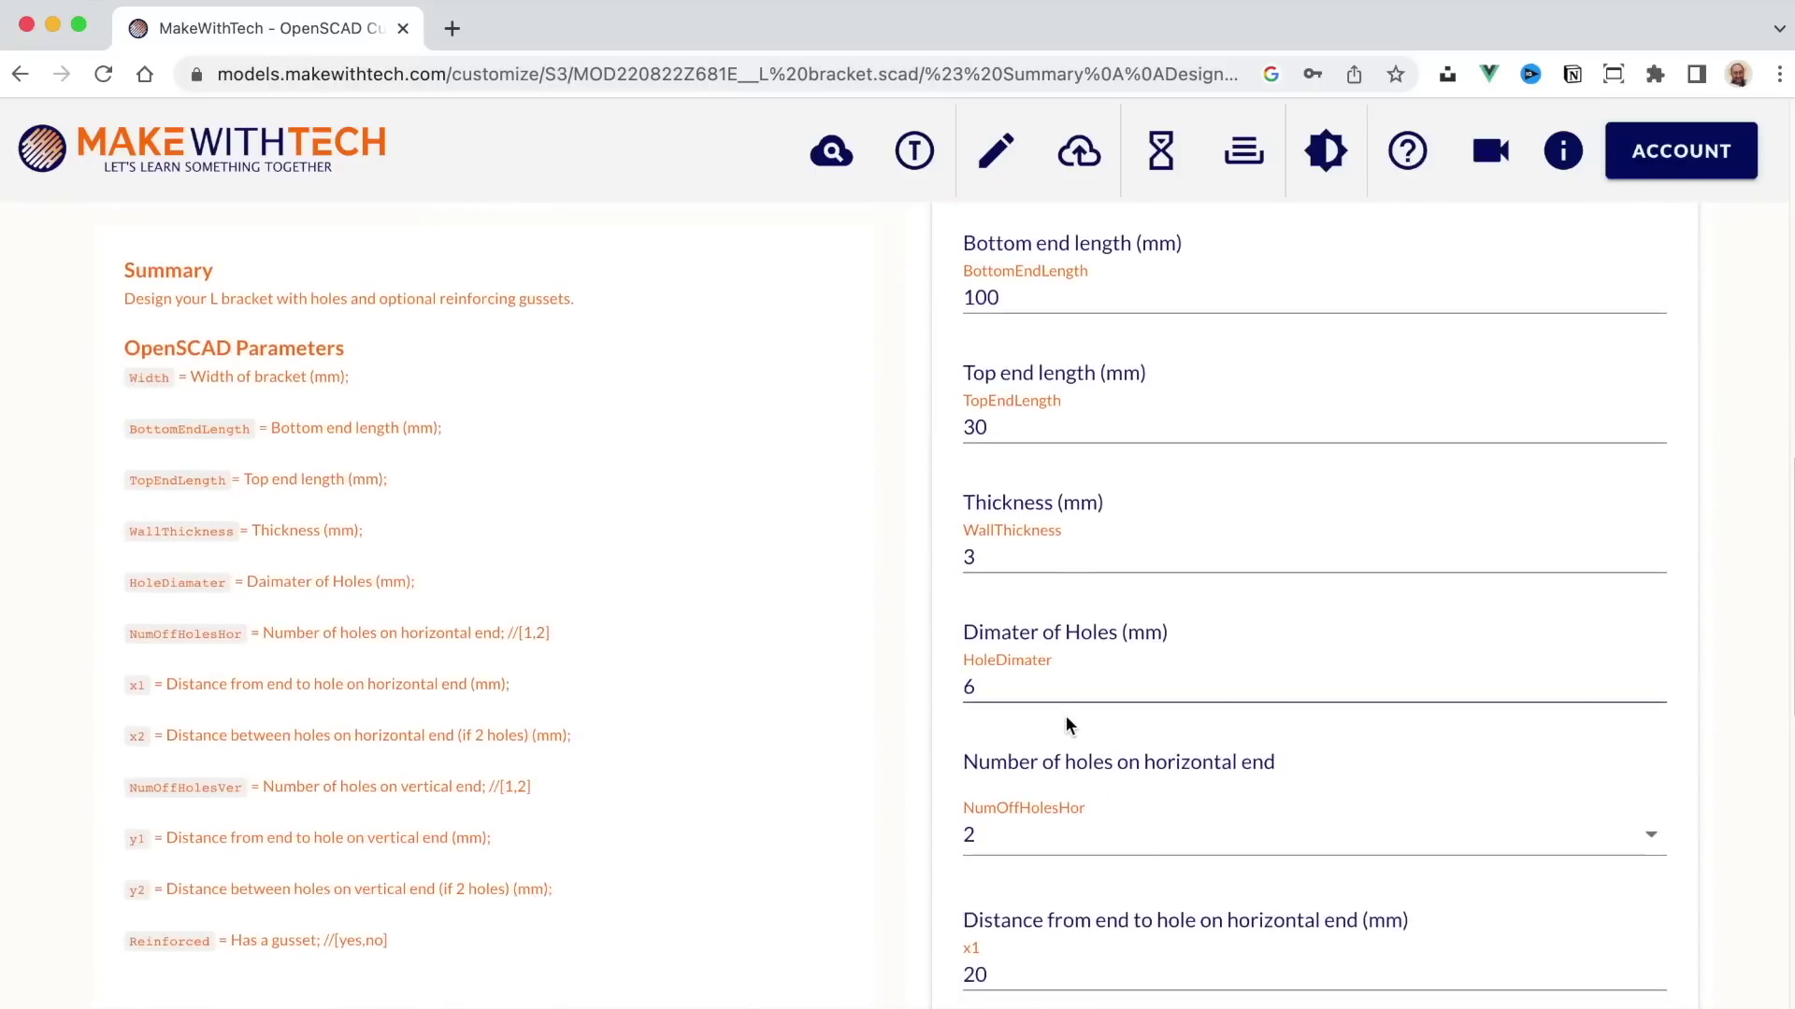
scroll(1066, 725, "down", 5)
left_click_drag(998, 666, 928, 665)
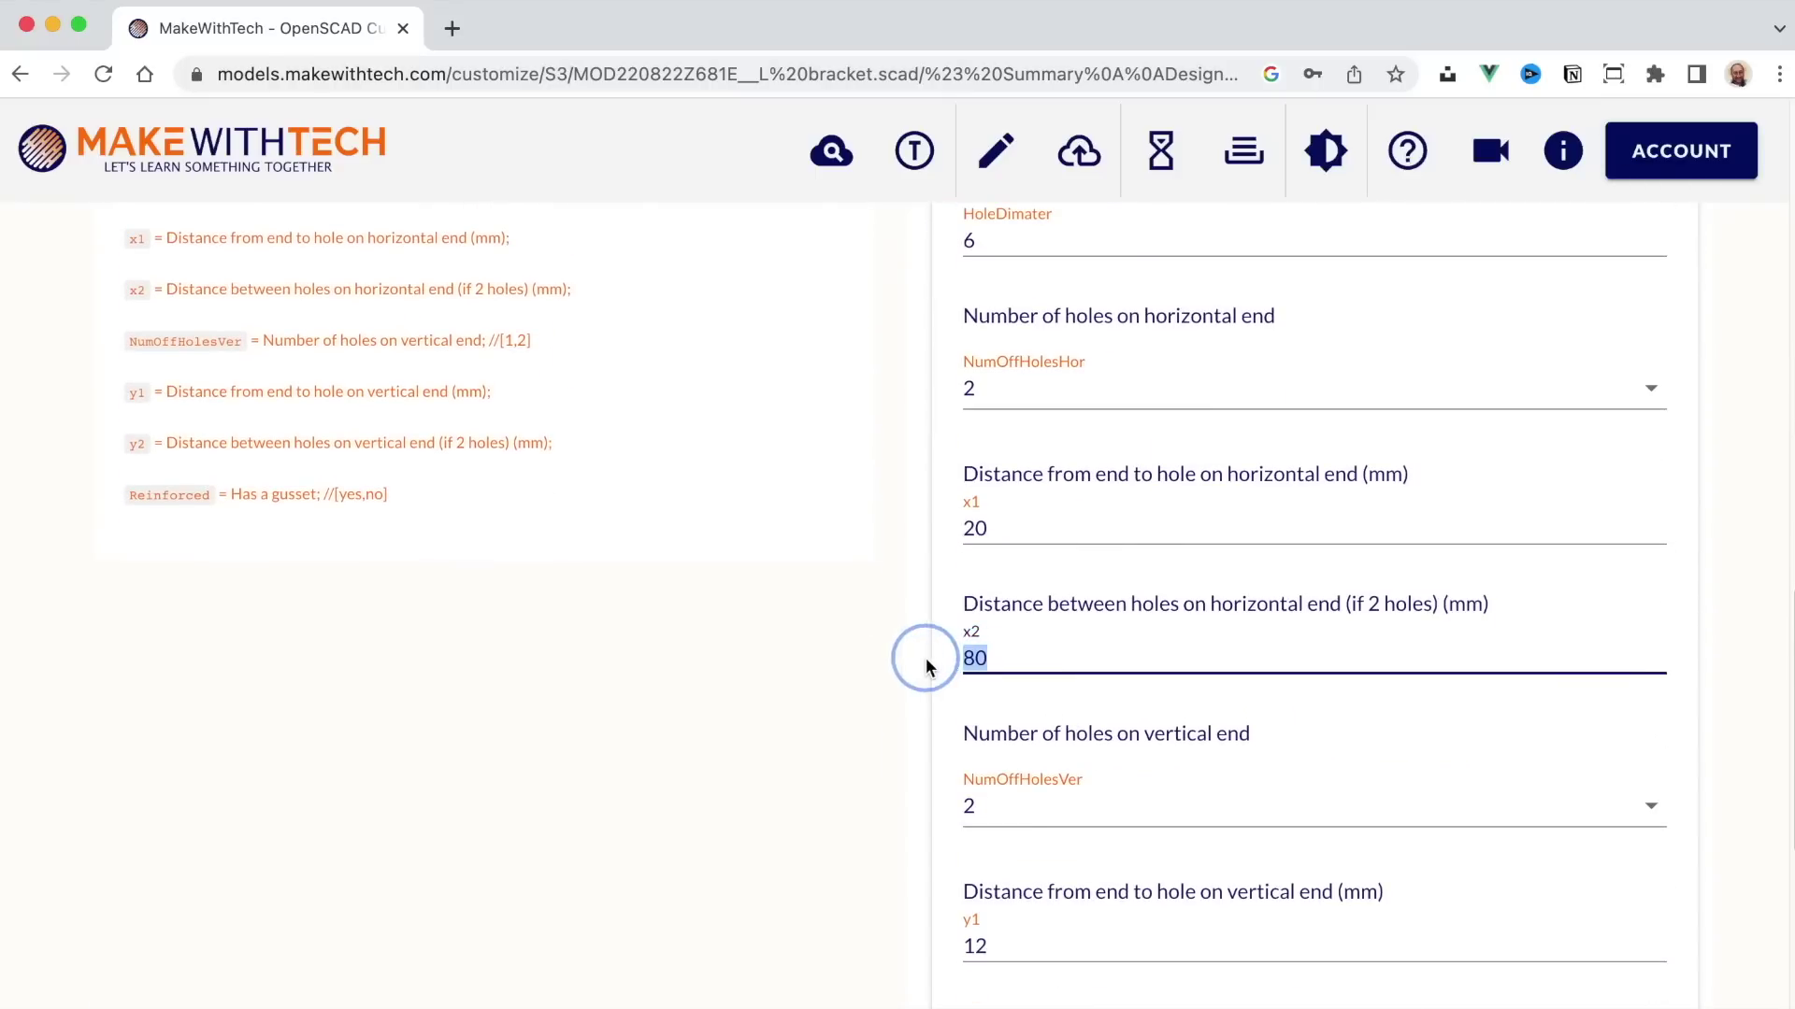
scroll(982, 579, "up", 15)
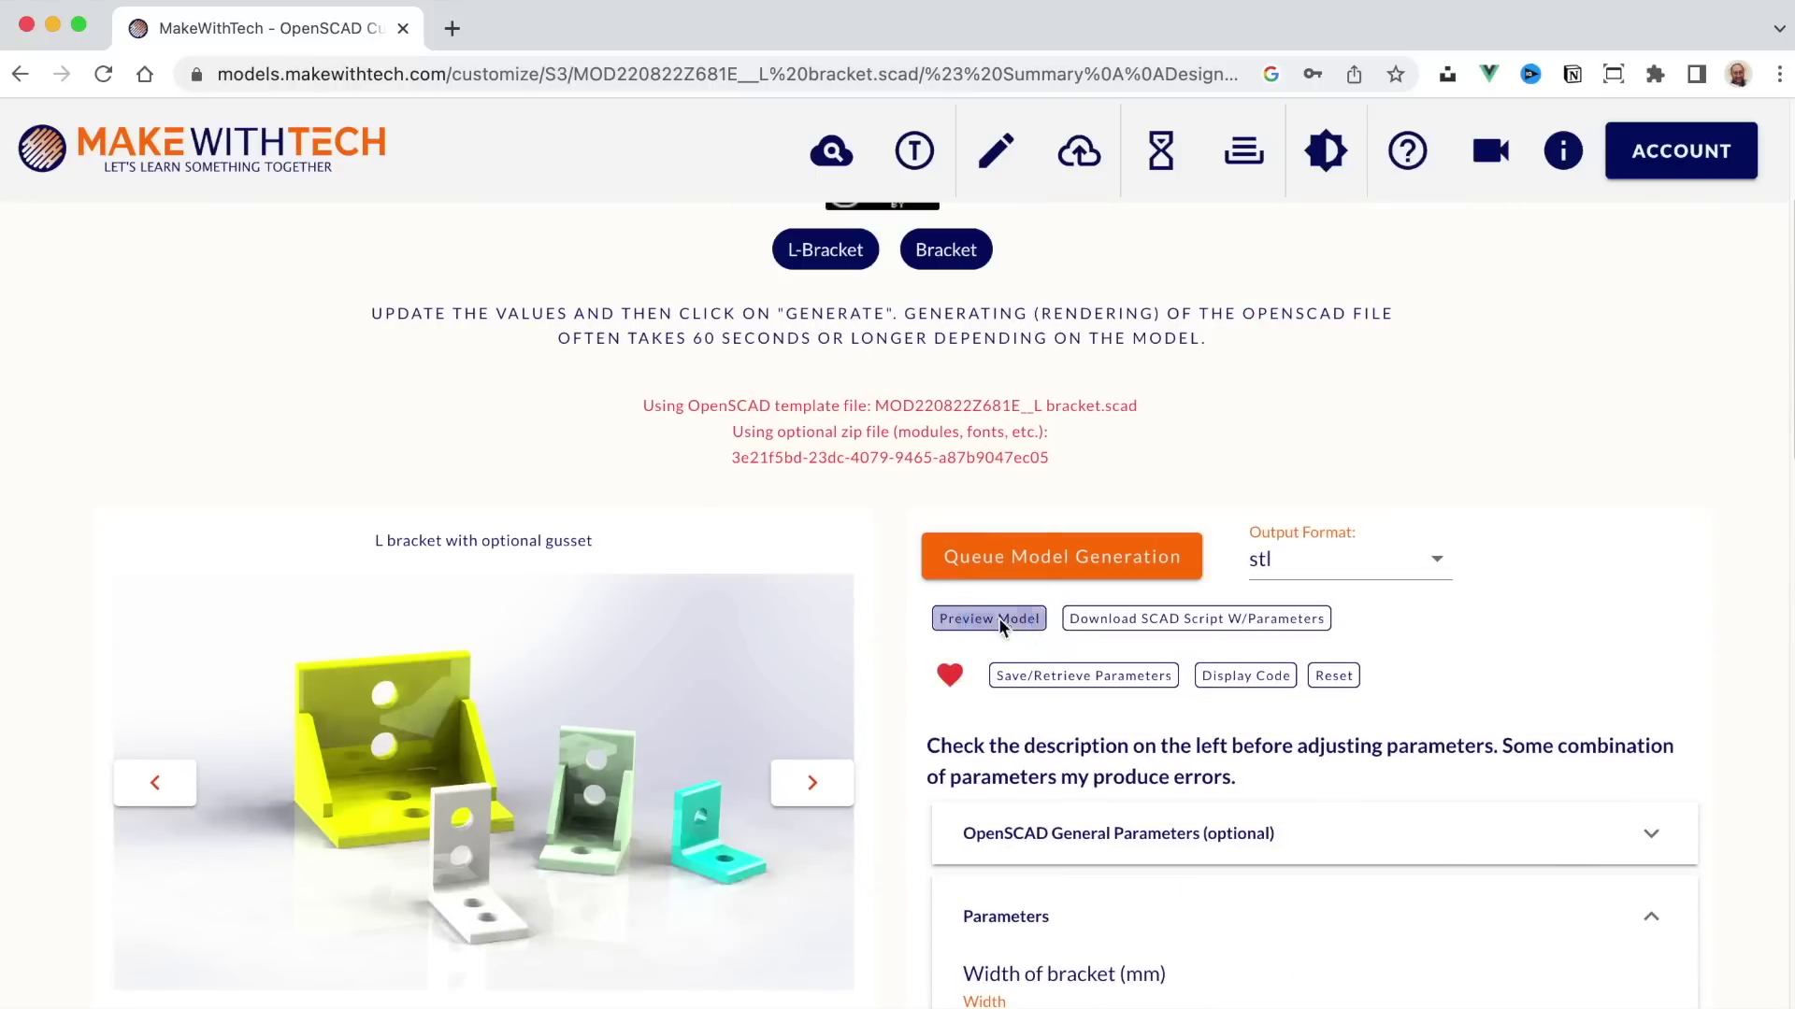
left_click(998, 619)
Step: Queue the customized L bracket generation, dismiss the completion notice, and open the completed models list
left_click(1087, 570)
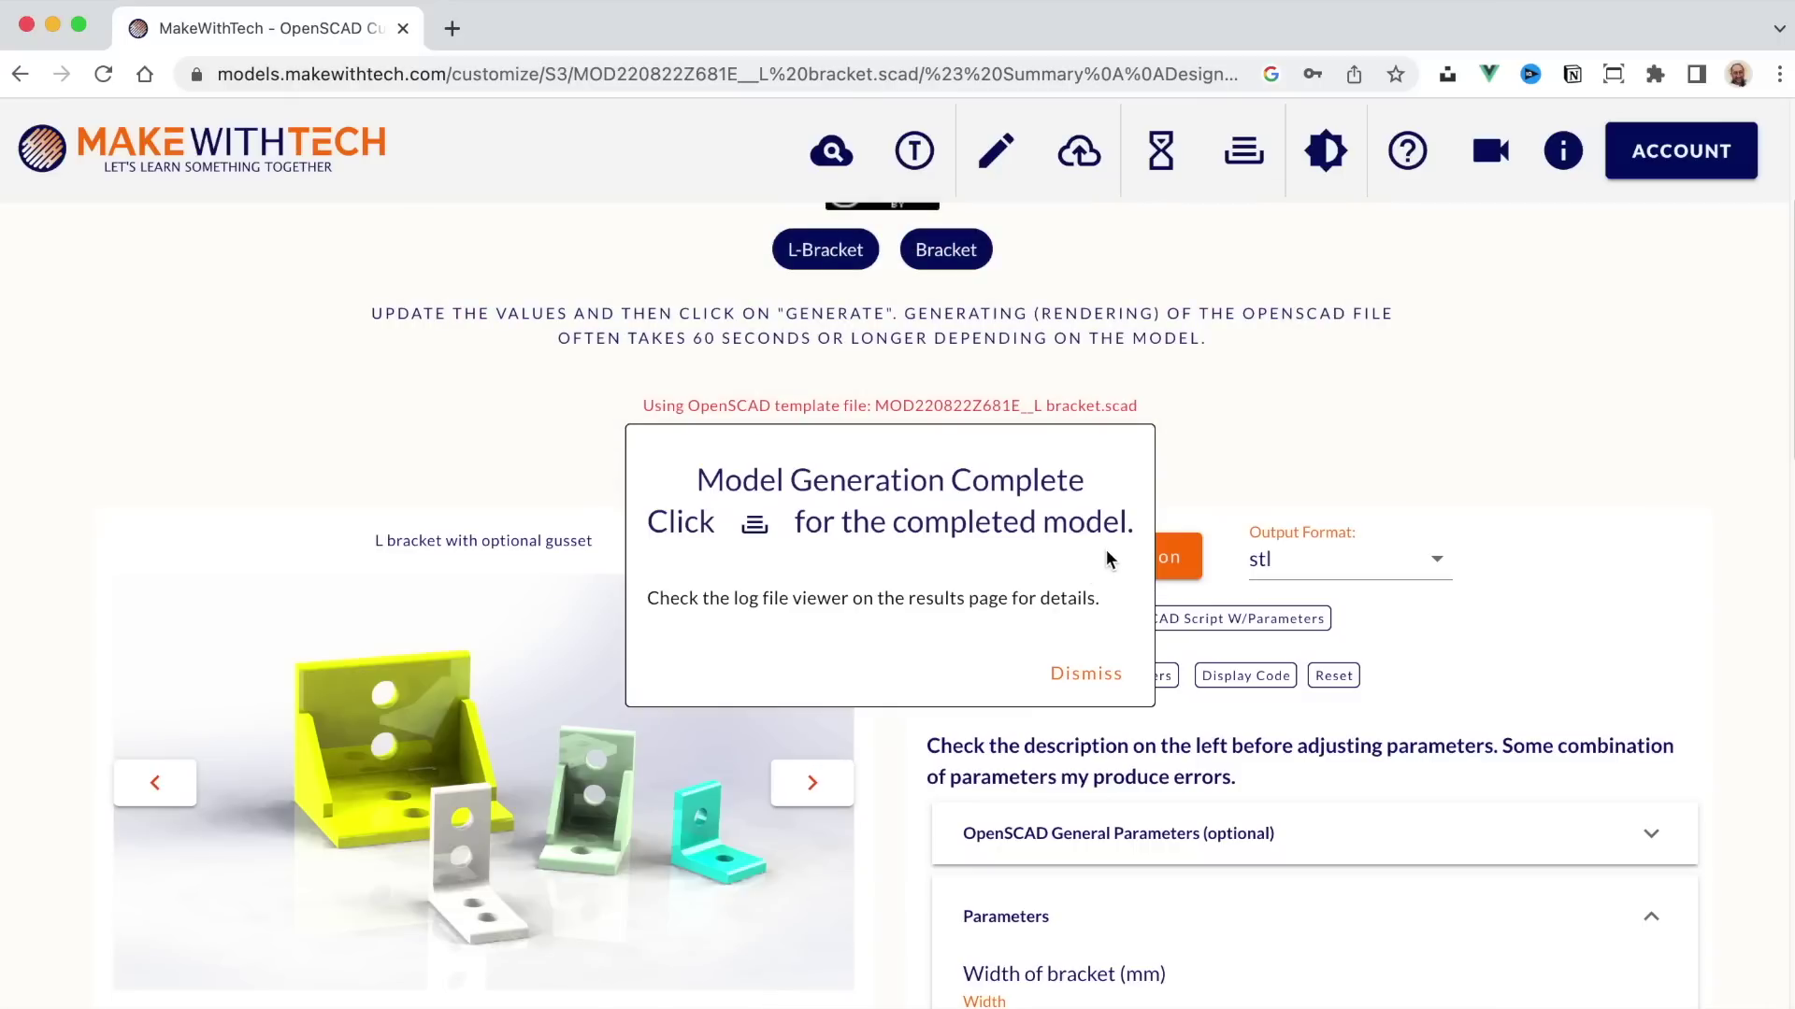
left_click(1086, 675)
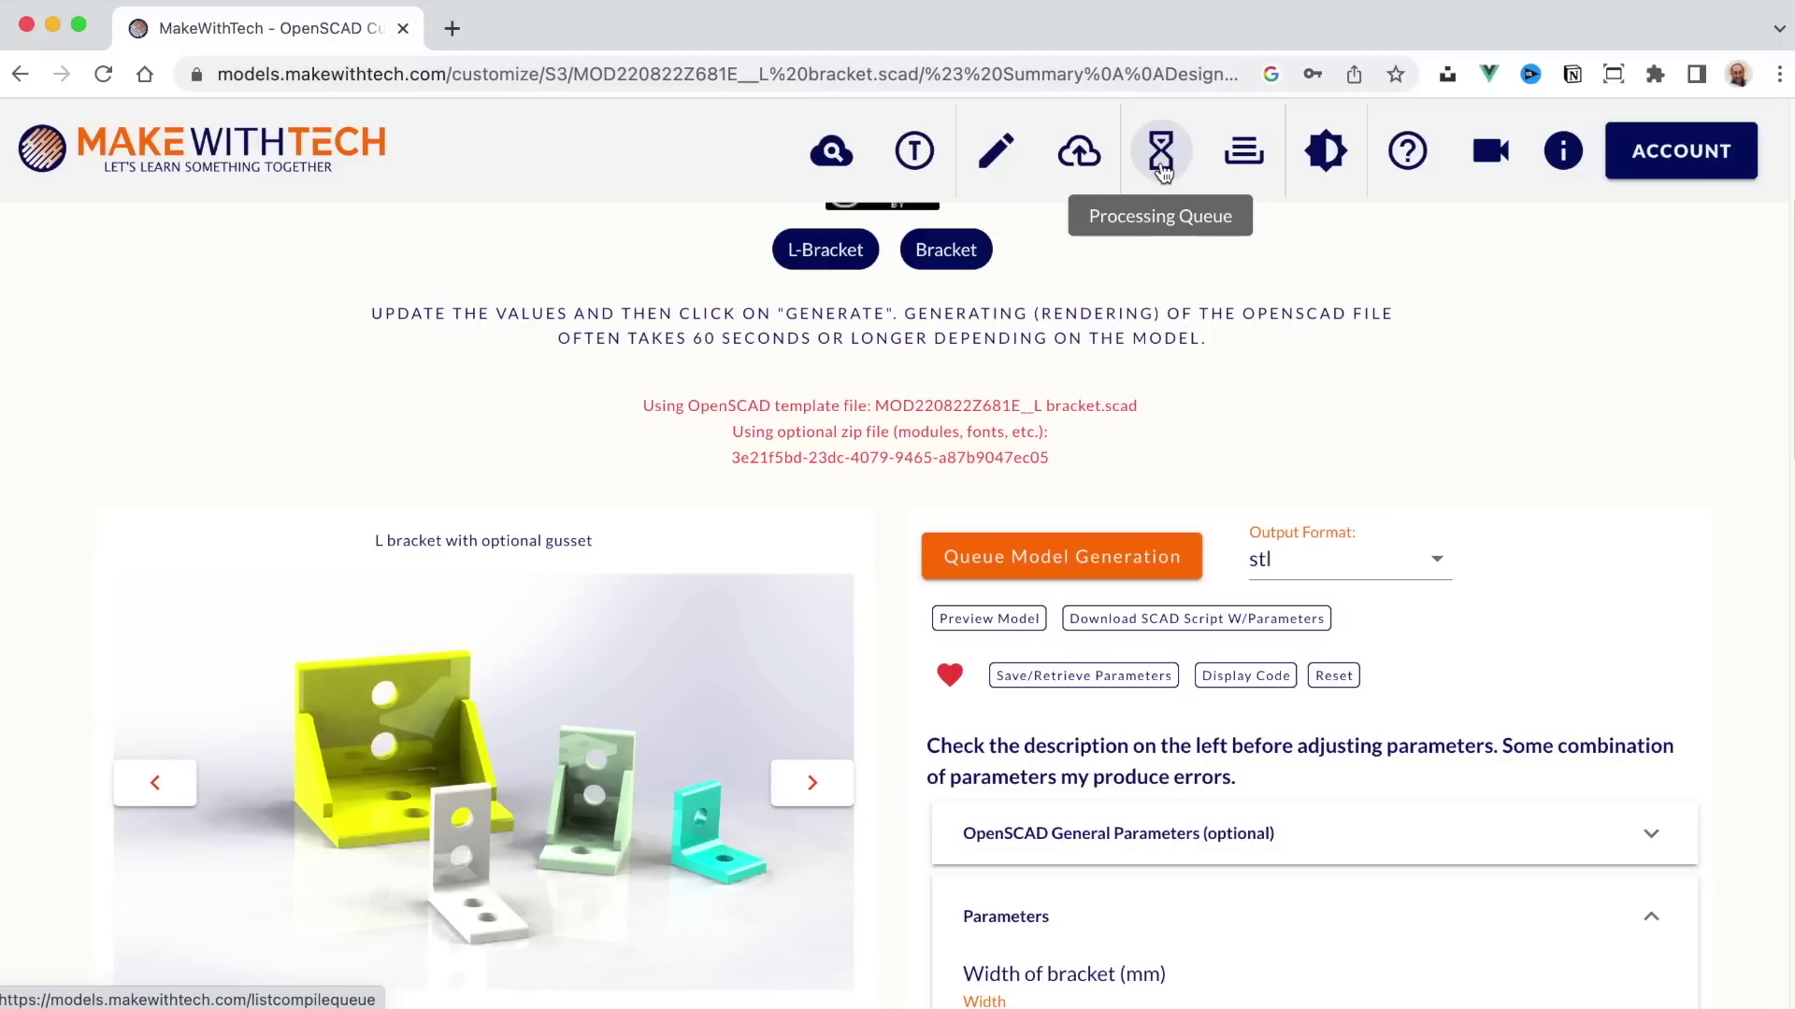
left_click(1250, 168)
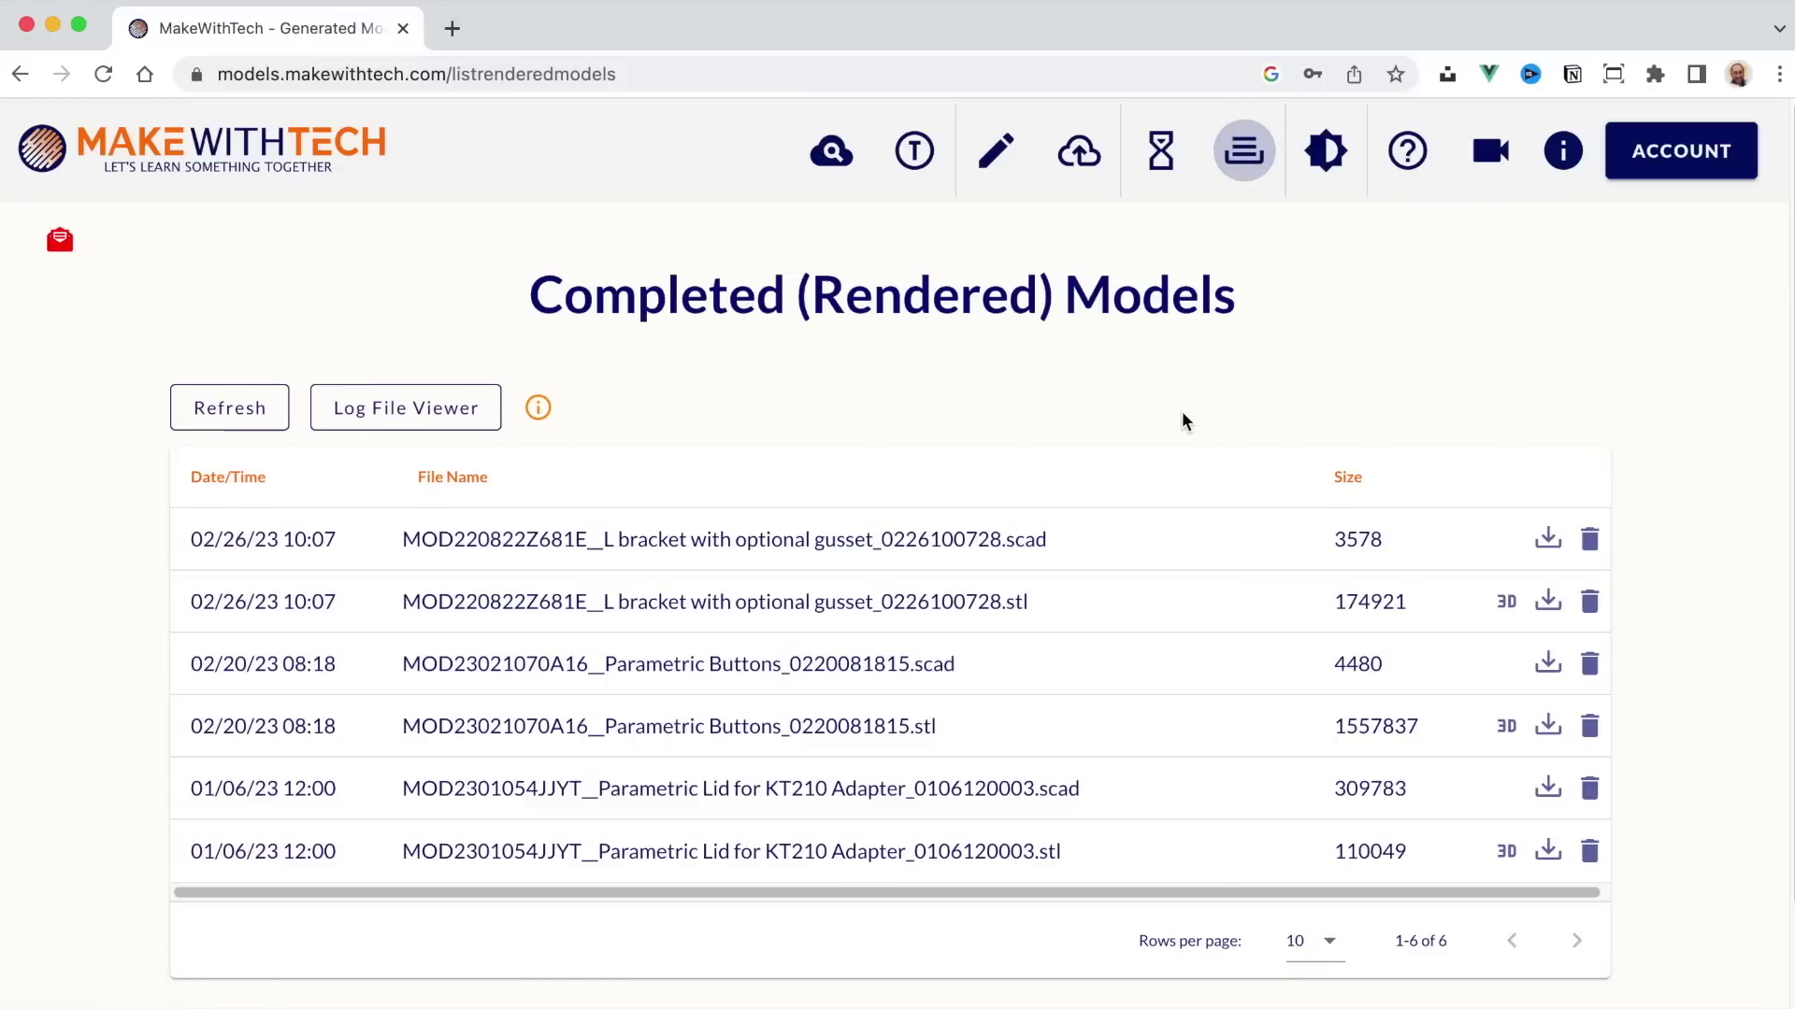
Step: View the new L bracket .stl result in the 3D viewer
scroll(1182, 416, "down", 2)
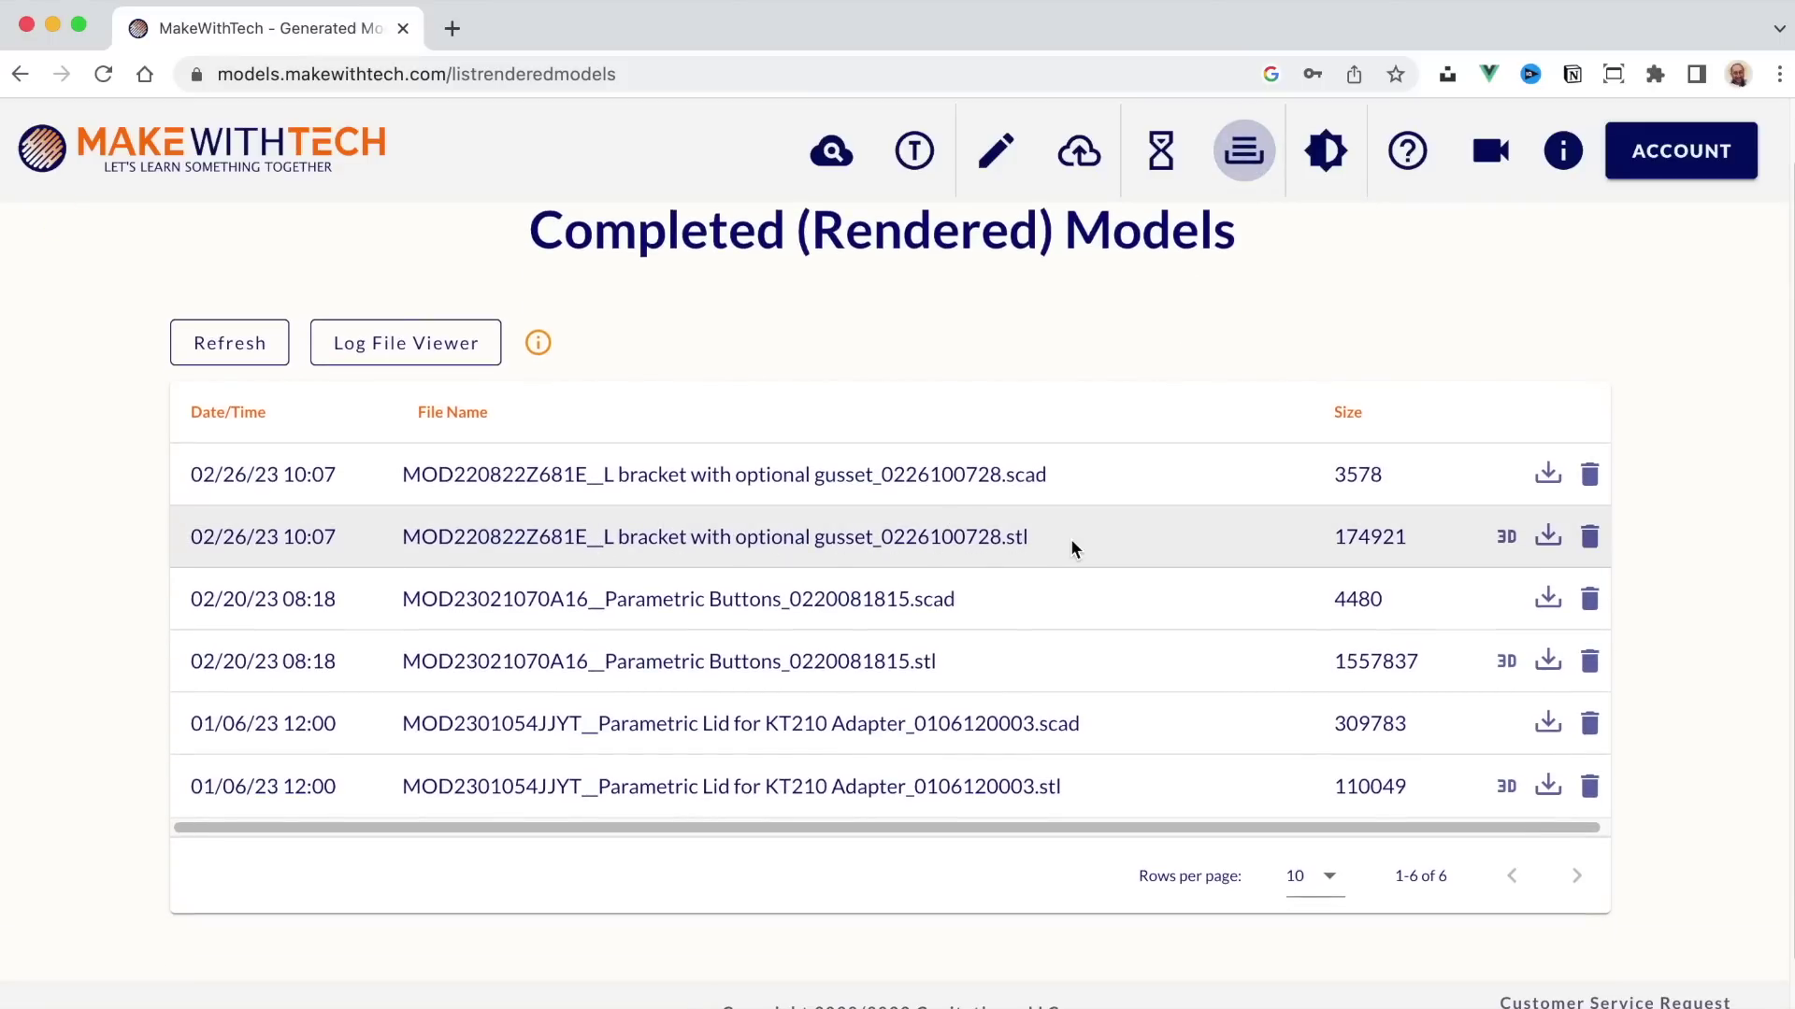
left_click(1506, 537)
Step: Download the L bracket .stl from the results list and dismiss the Download Complete notice
left_click(1548, 538)
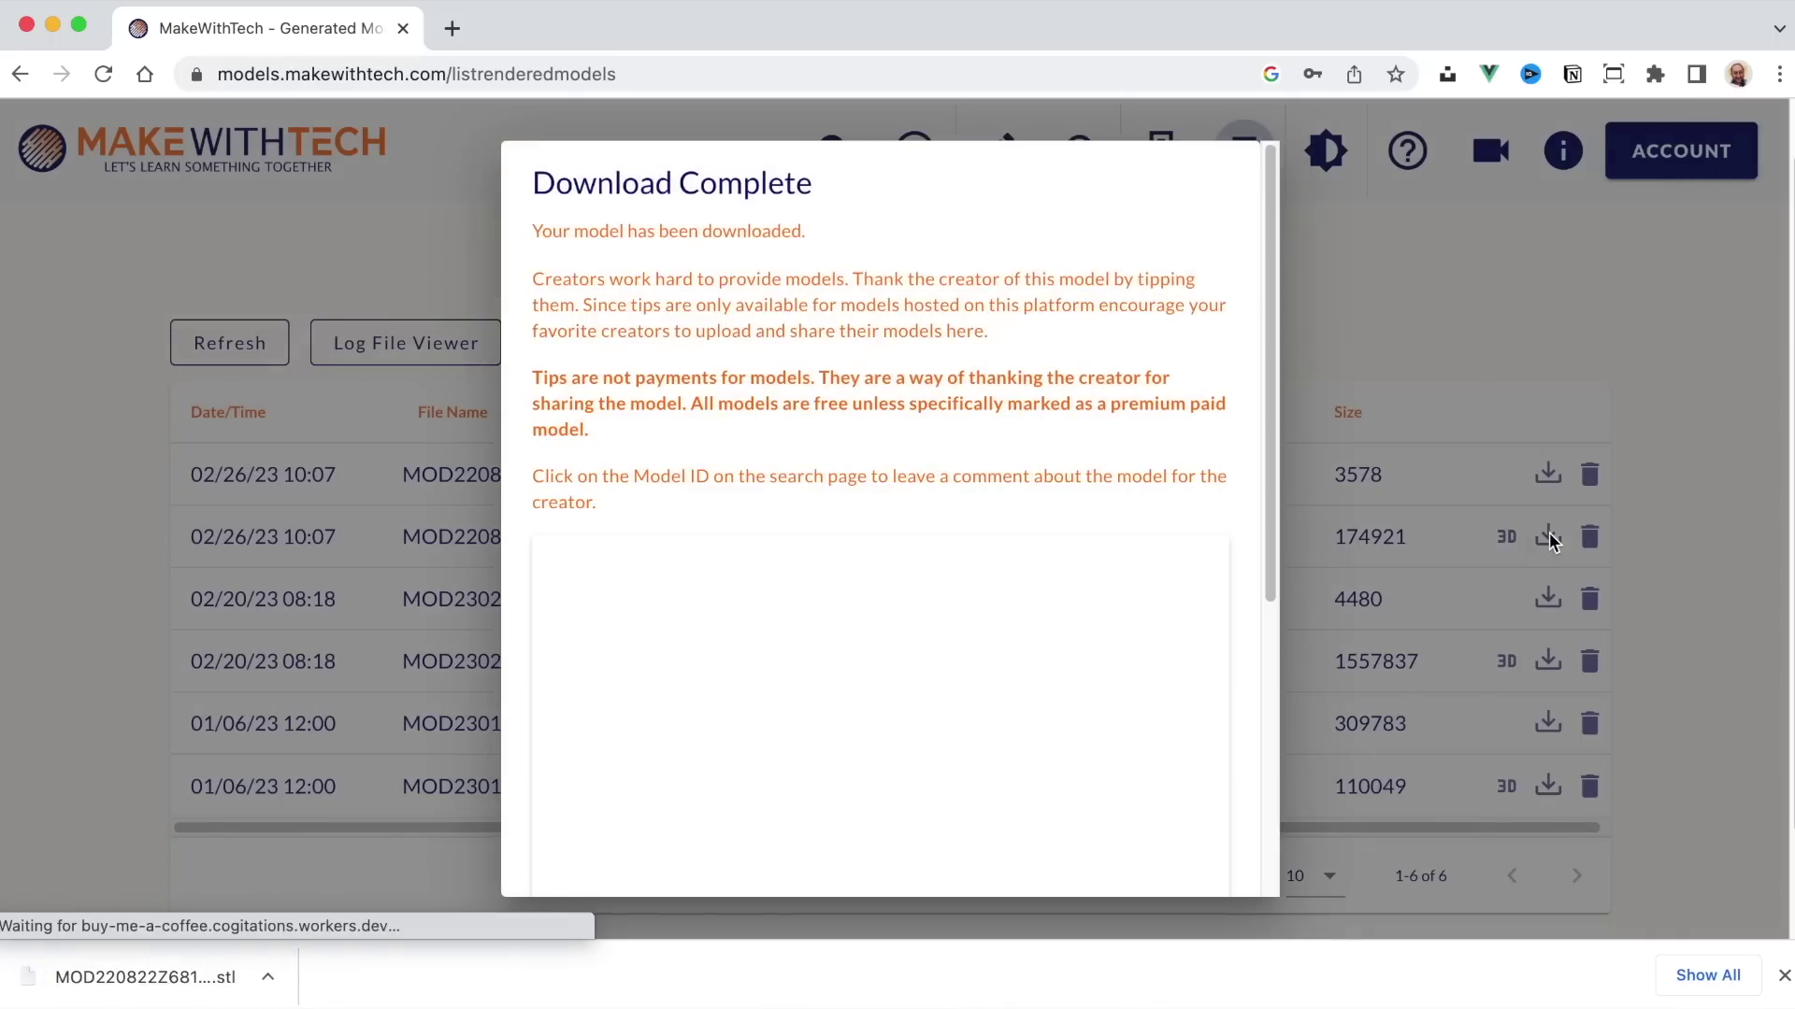
left_click(1270, 398)
left_click_drag(1270, 393, 1269, 350)
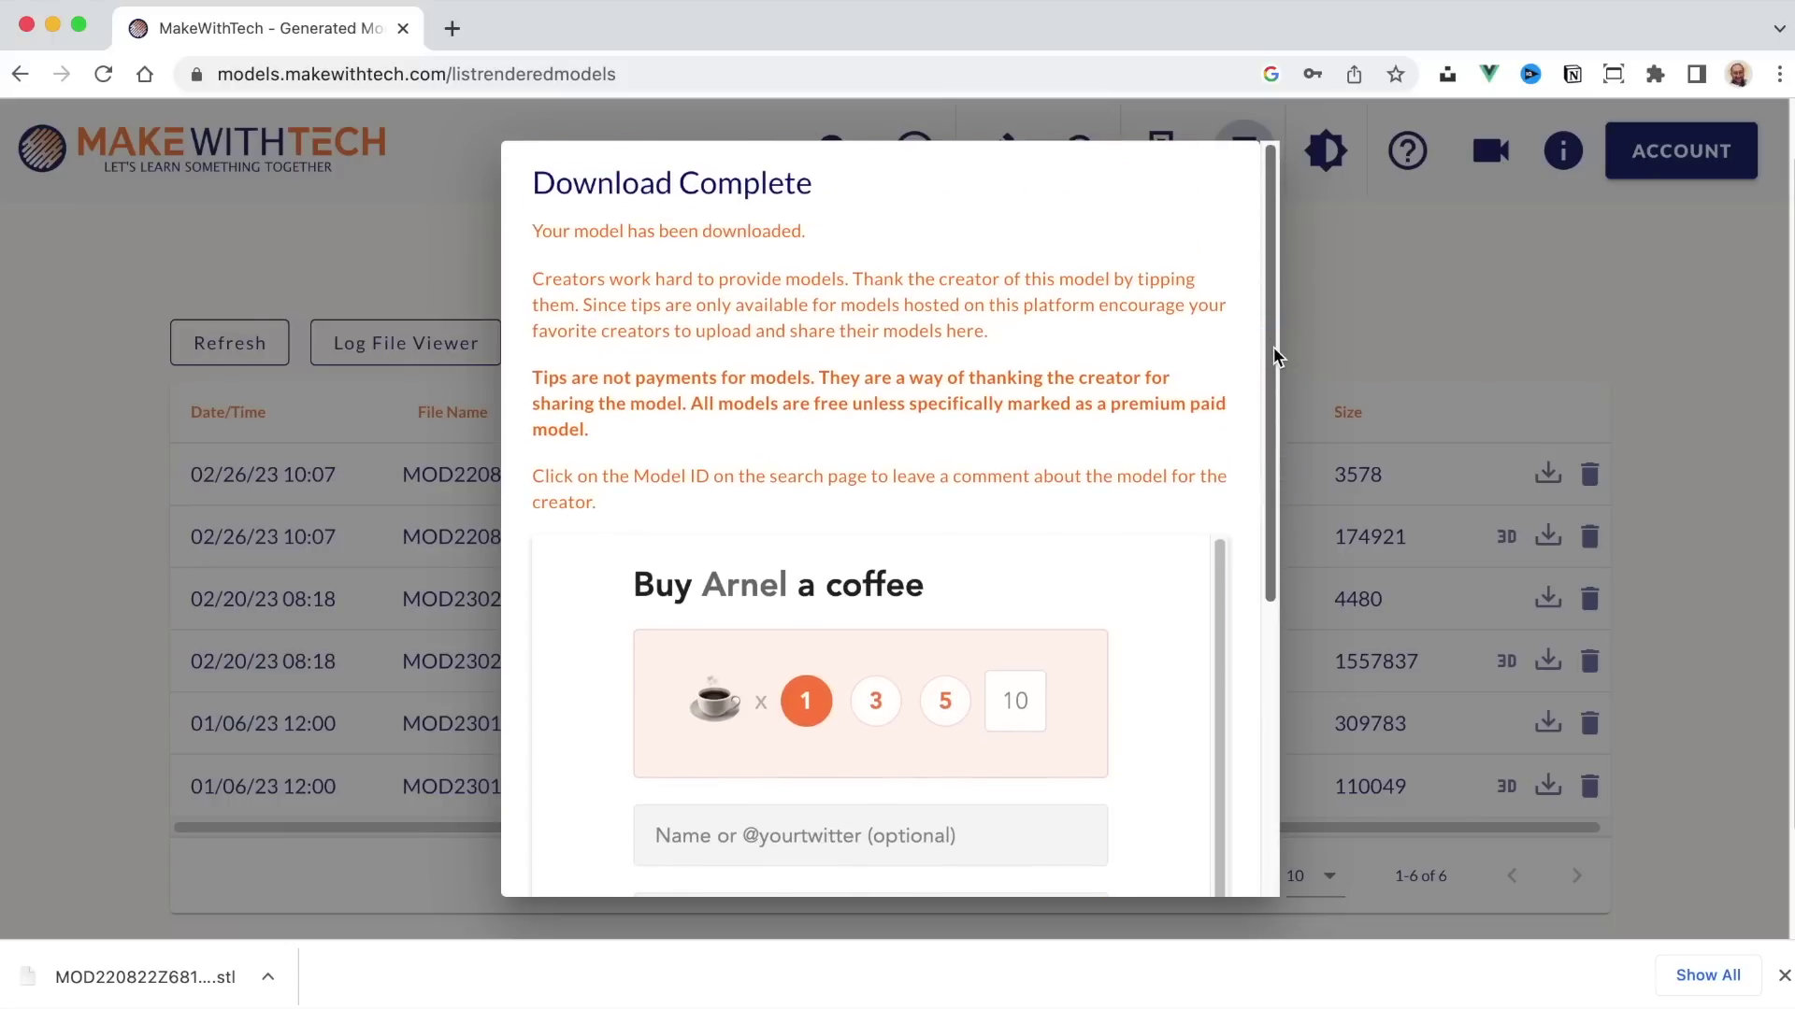
left_click(1341, 352)
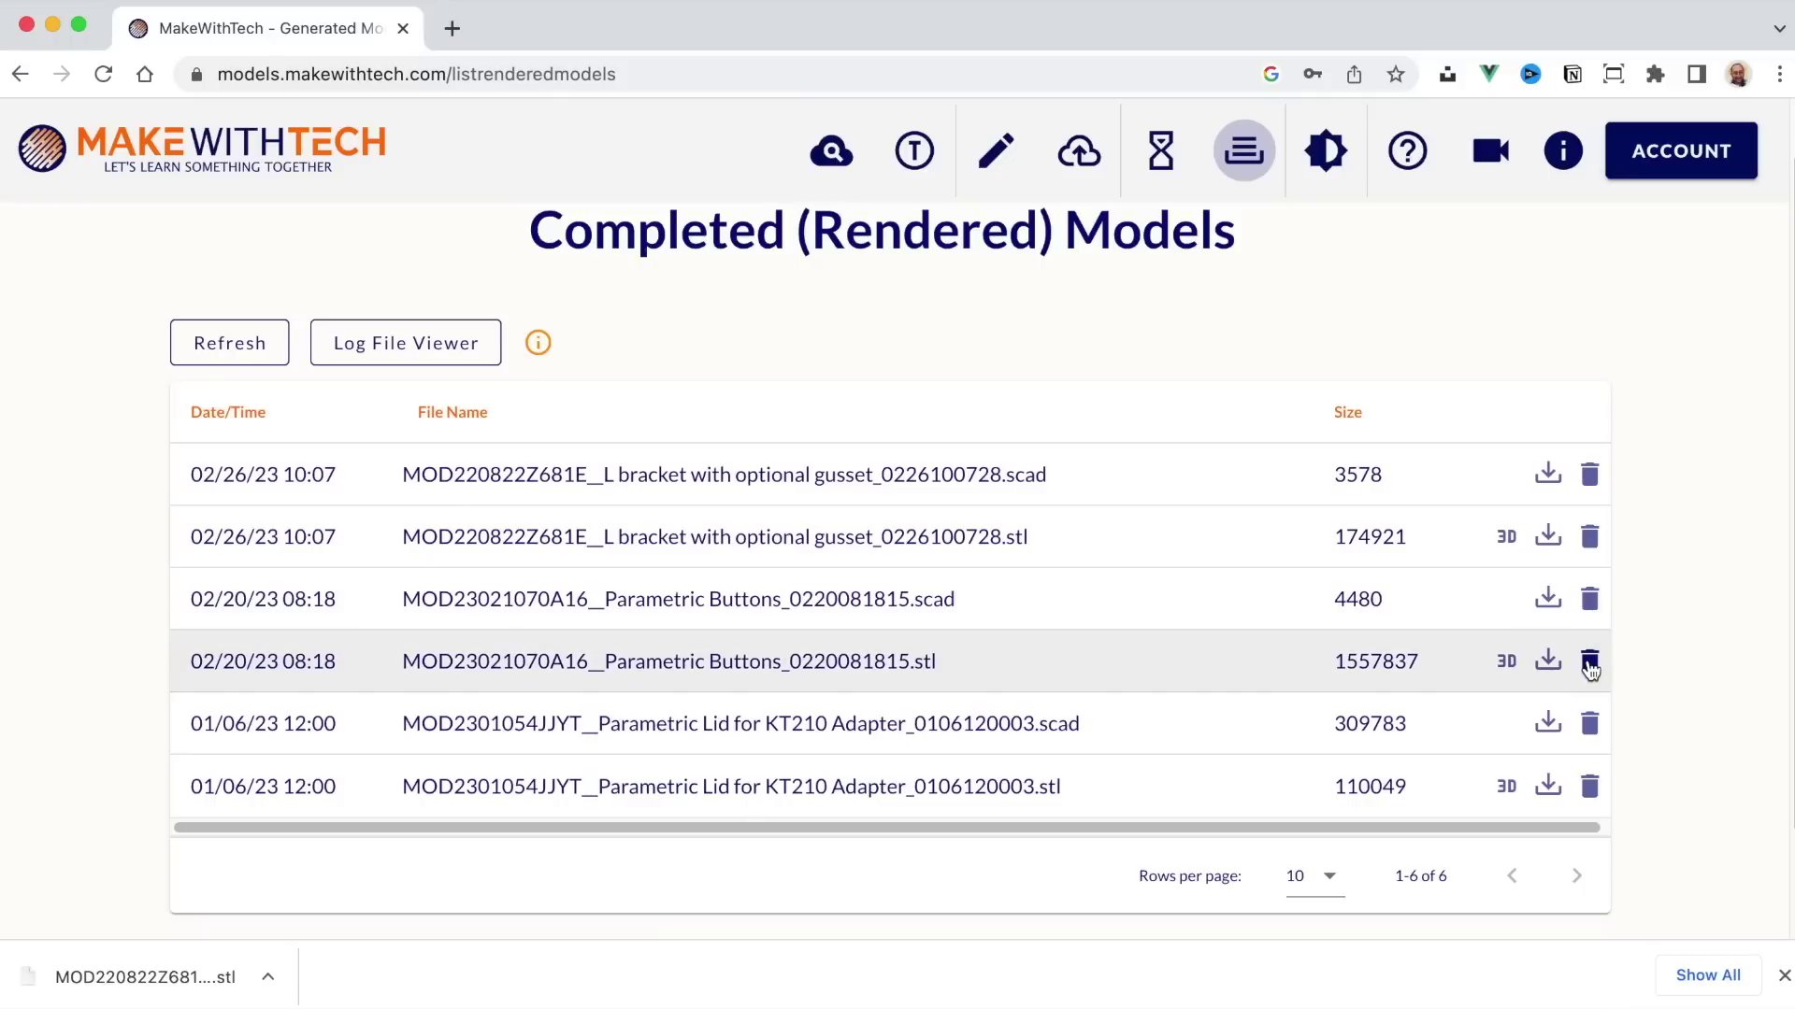
Step: Delete the Parametric Lid STL, then view the Parametric Buttons STL top-down in 3D
left_click(1588, 789)
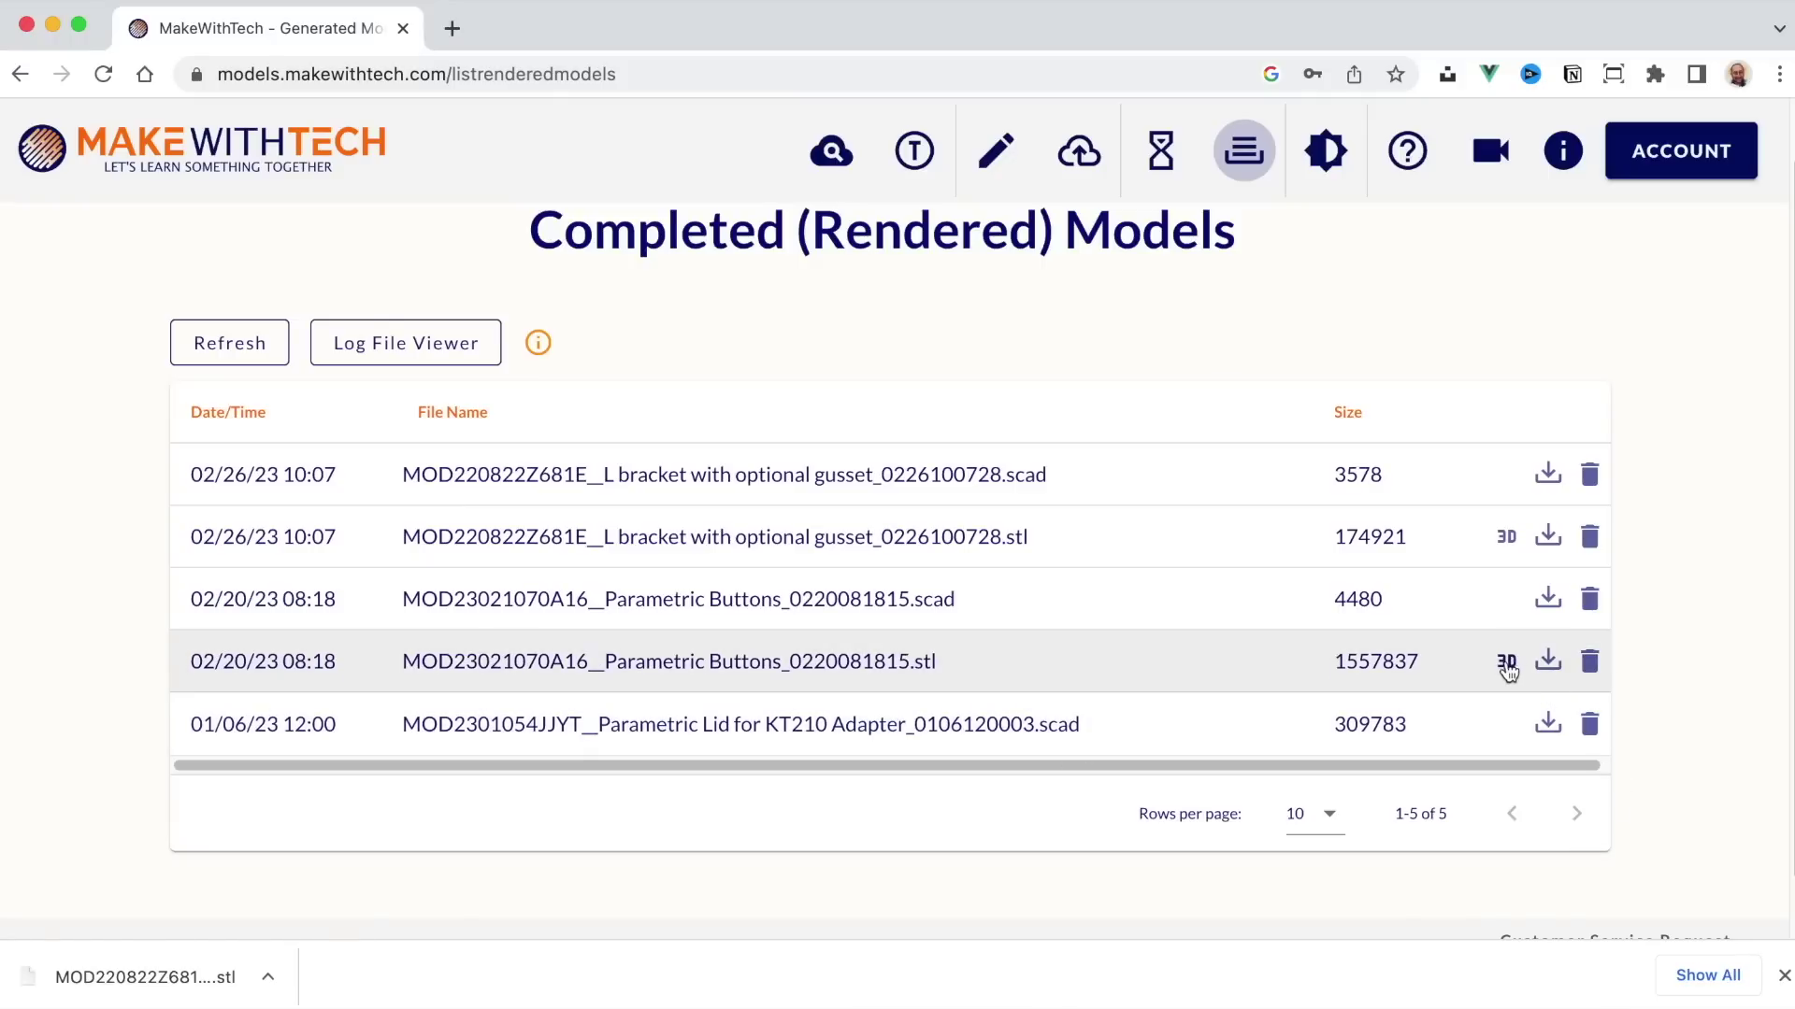
left_click(1508, 664)
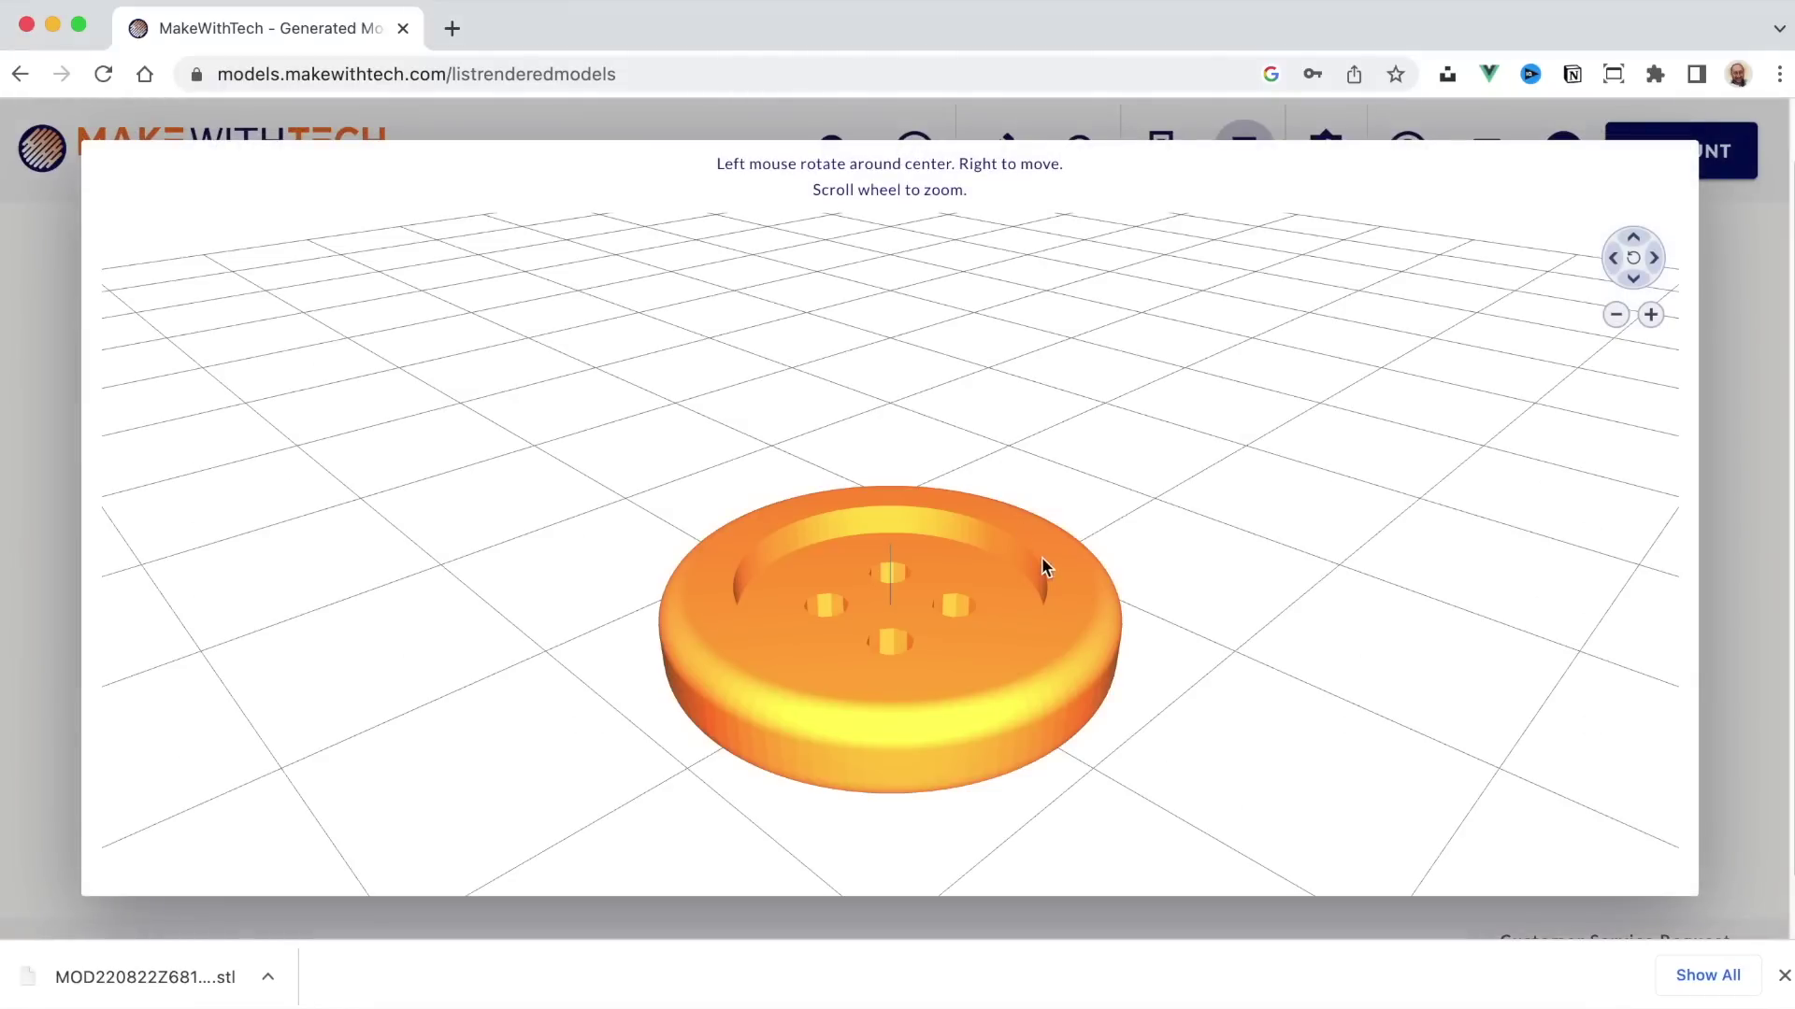
left_click_drag(772, 542, 1183, 673)
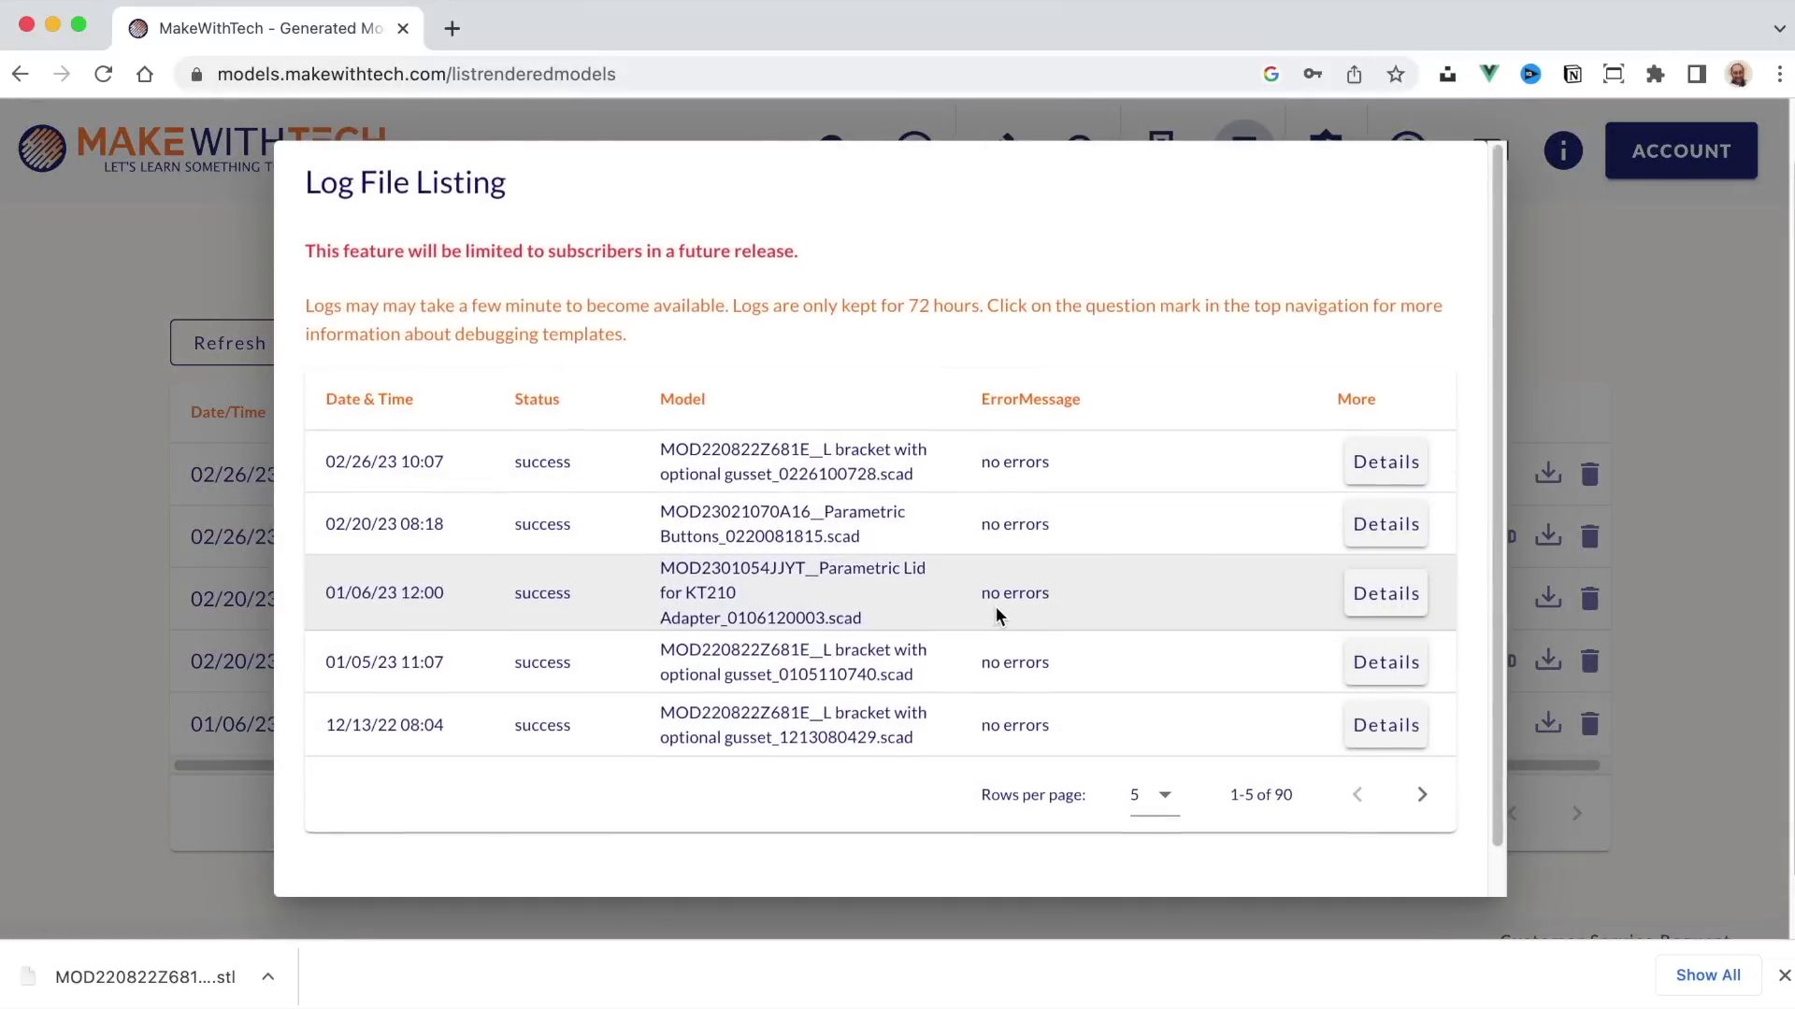
scroll(995, 609, "down", 1)
Step: Open the latest L bracket run's detailed log, scroll to its warnings, then close it
scroll(996, 610, "up", 1)
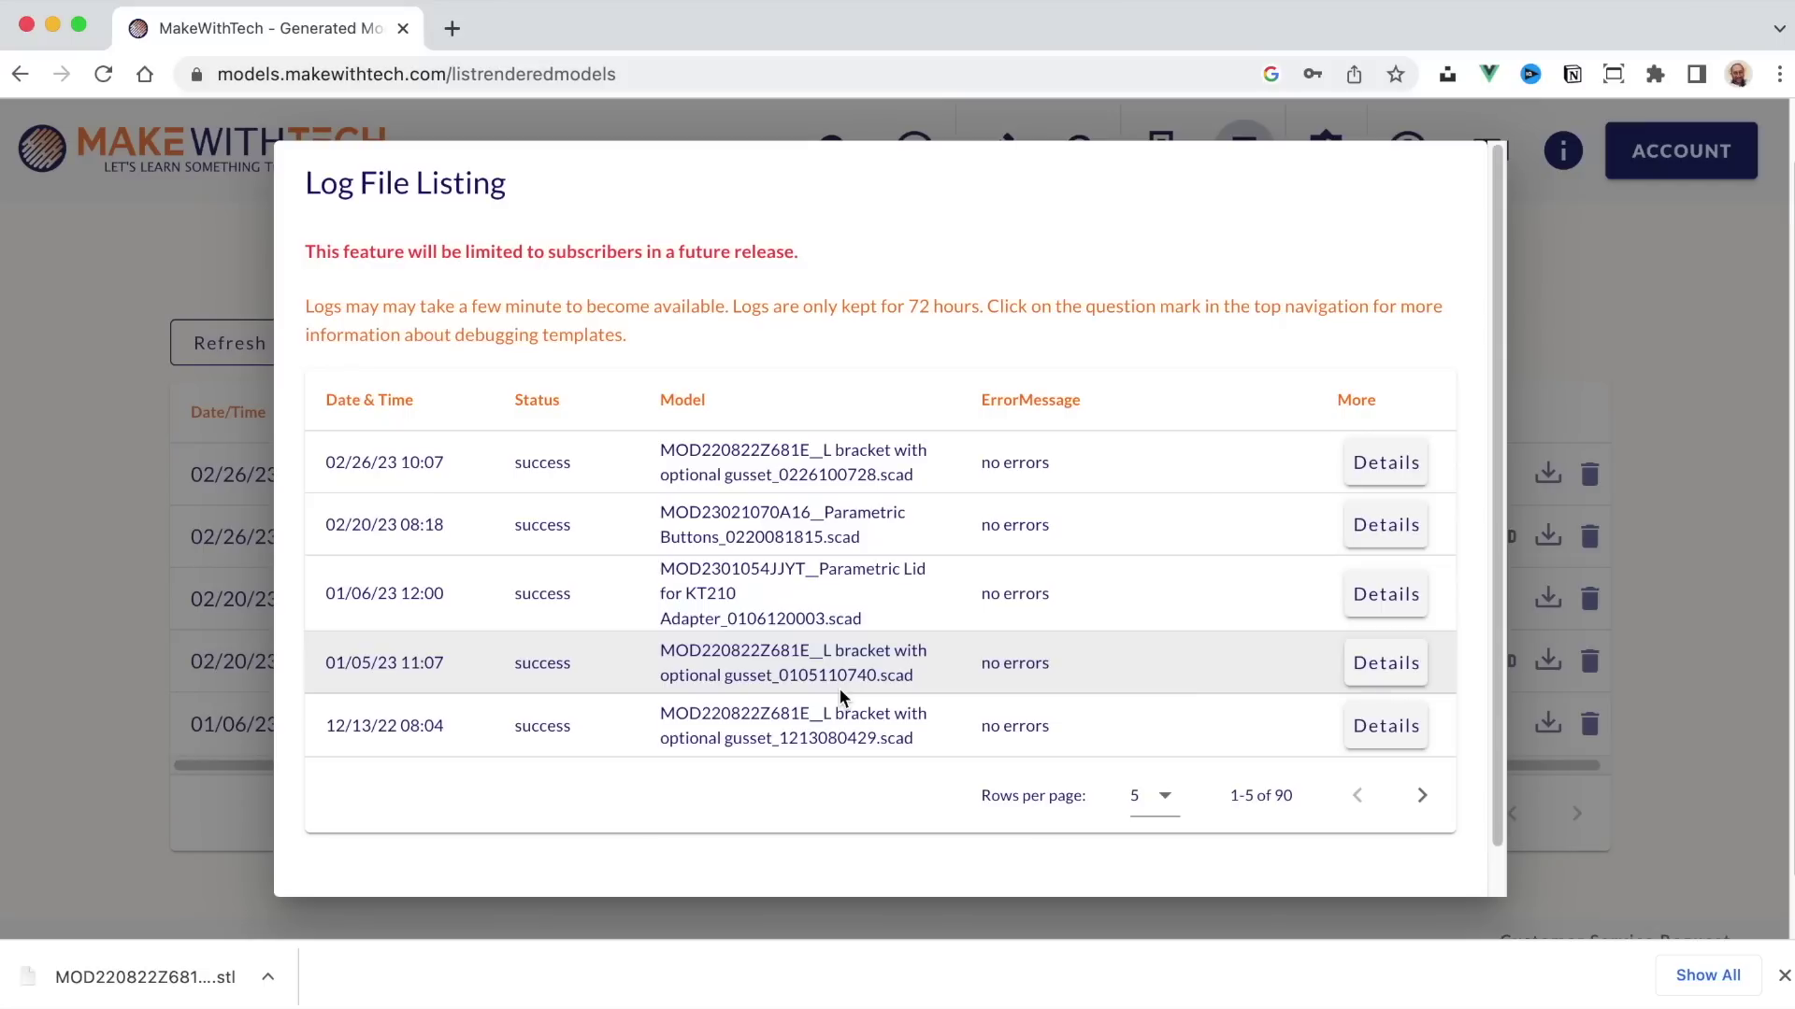
left_click(1388, 468)
scroll(1017, 591, "down", 10)
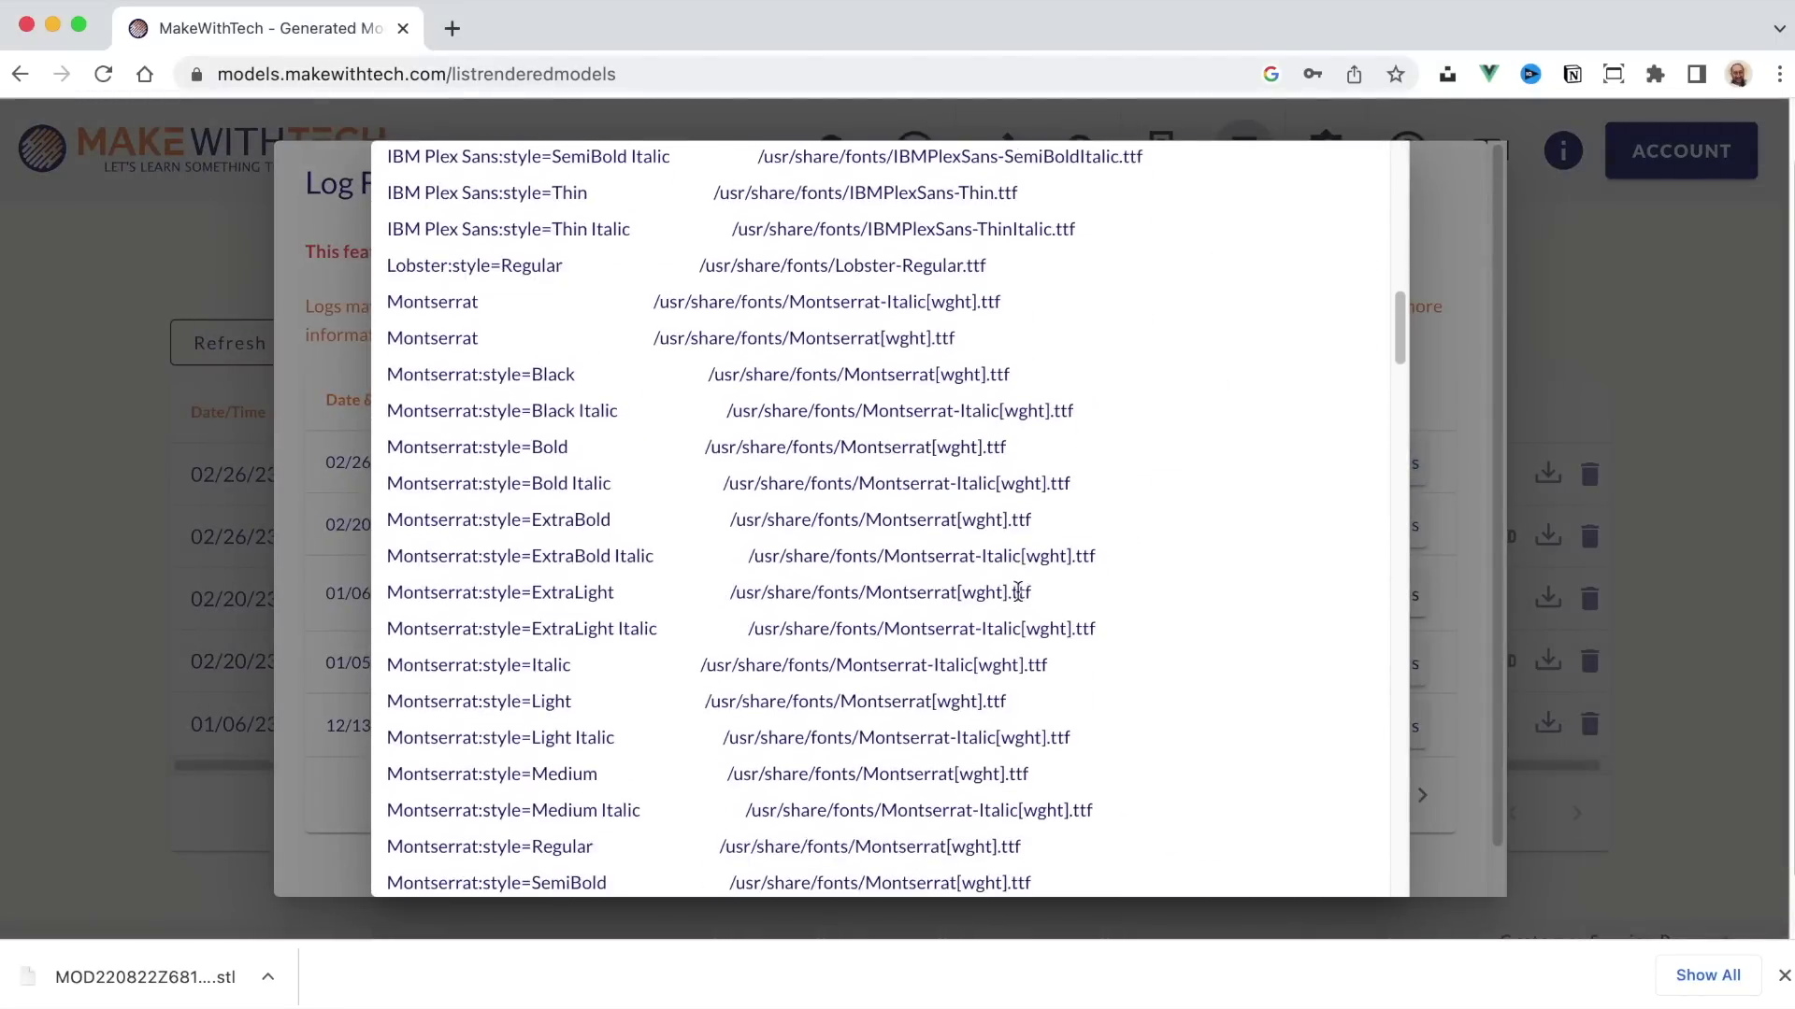
scroll(1015, 592, "down", 20)
left_click(1454, 447)
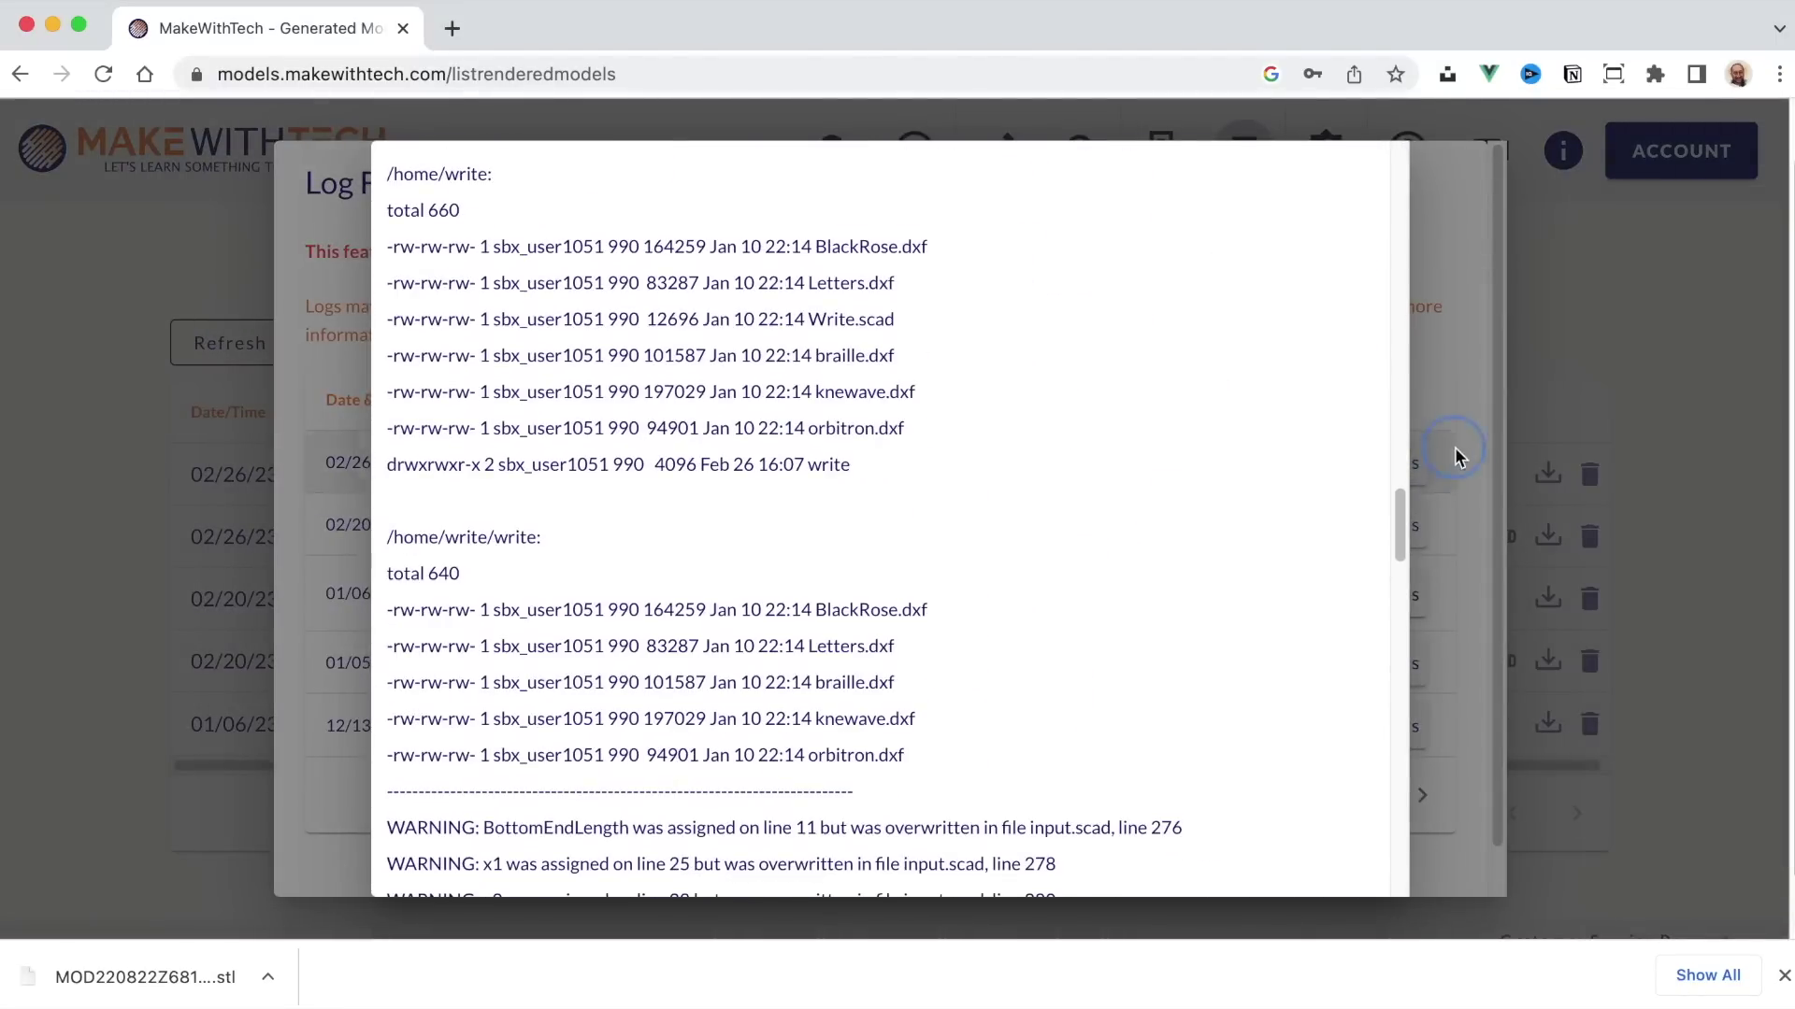
Step: Close the log file listing and go to the Search Thingiverse page
left_click(1628, 300)
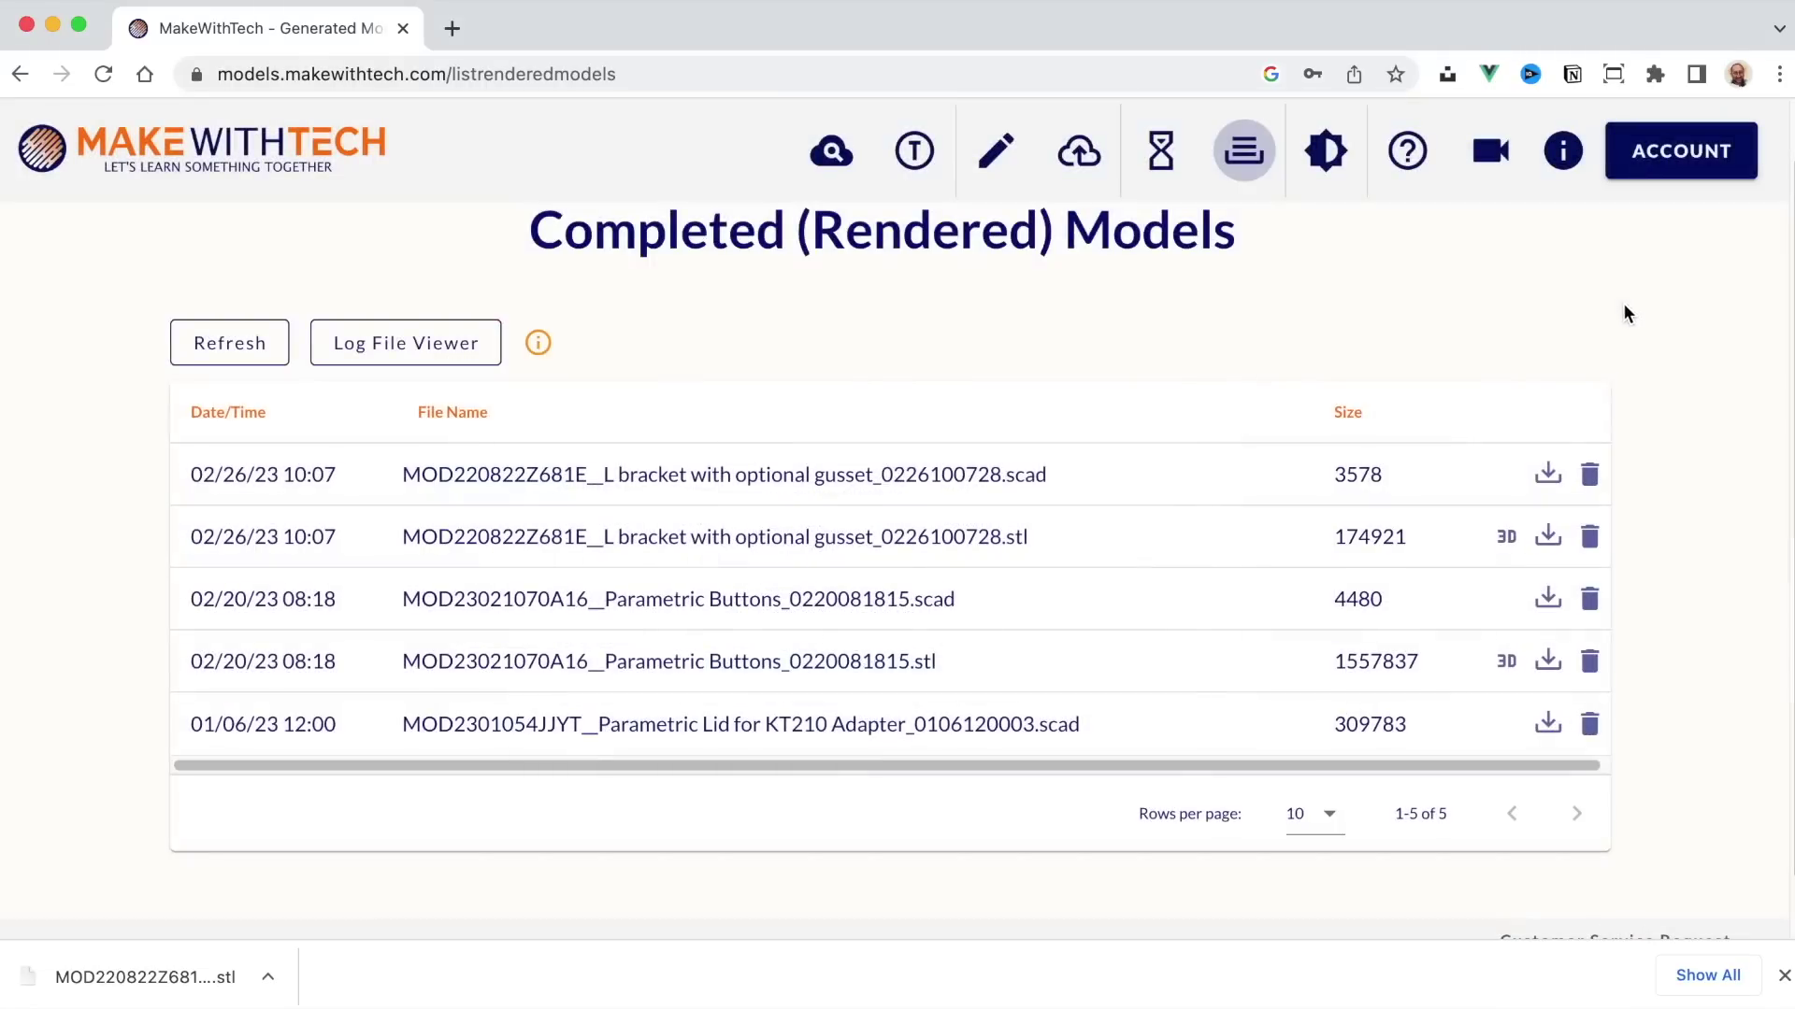
left_click(835, 155)
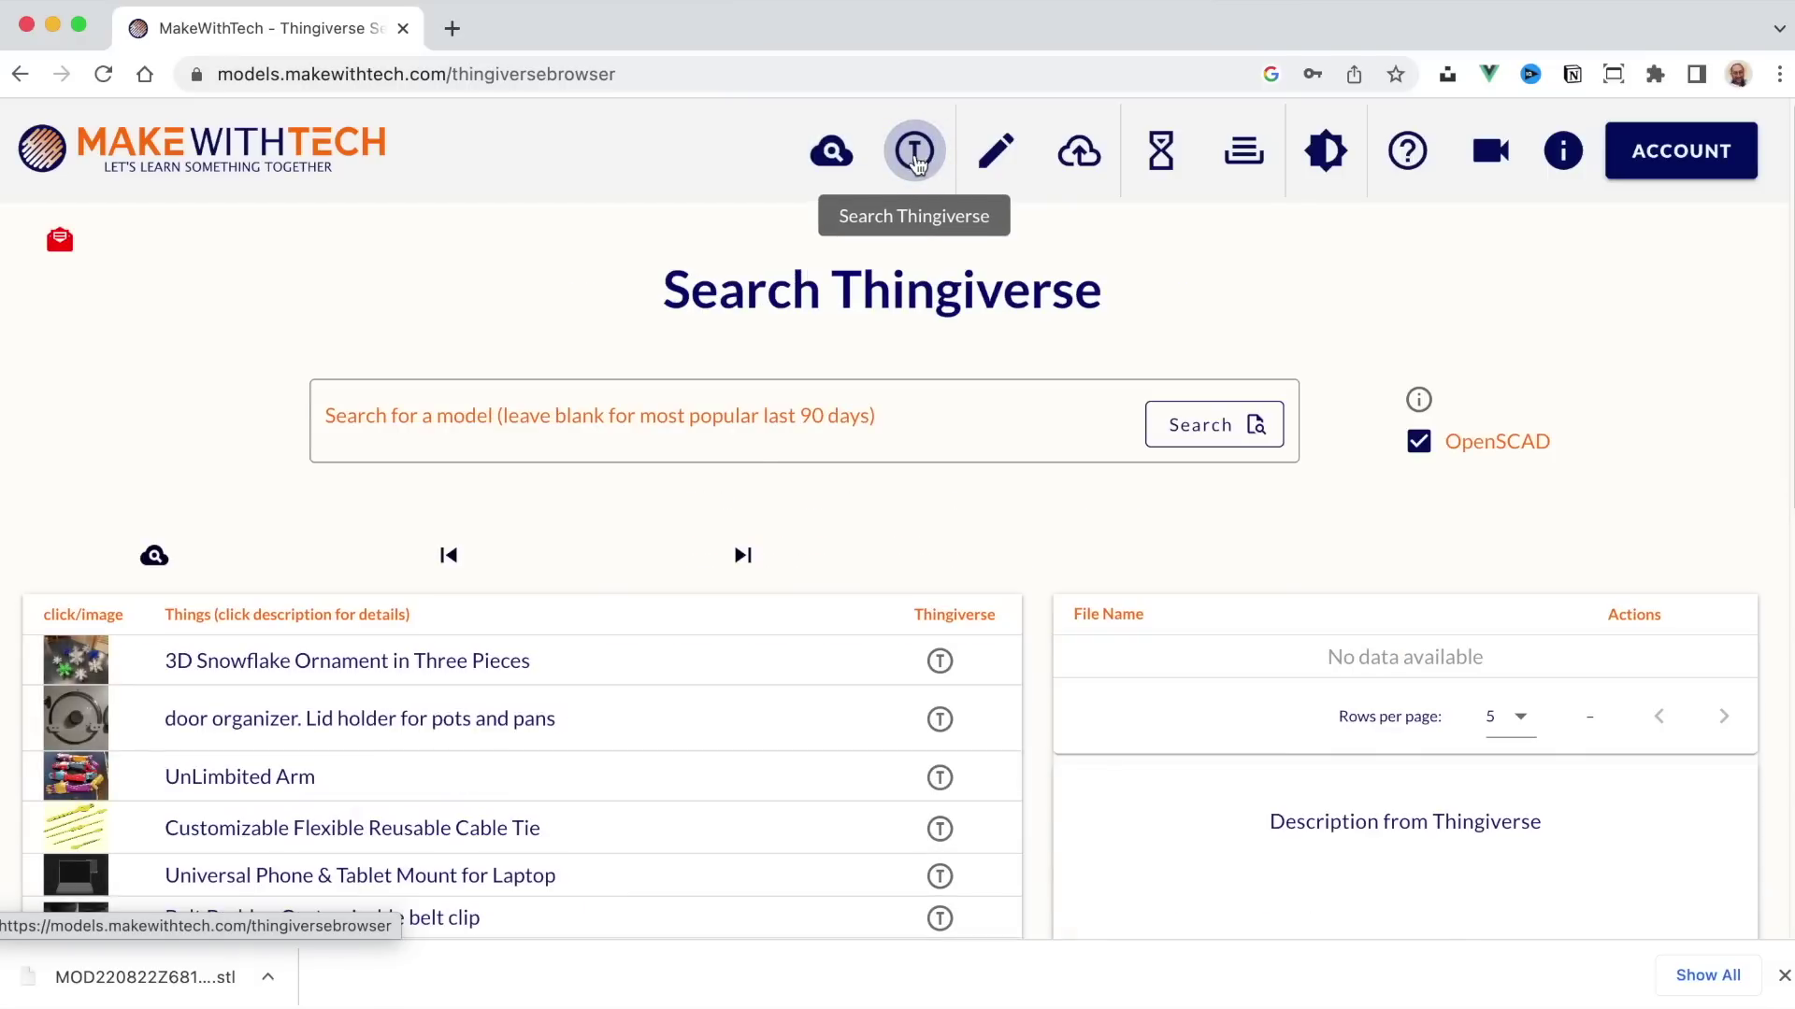
Step: Open the 3D Snowflake Ornament, inspect snowflake-slotted.stl in 3D, then open snowflake-slotted.scad
scroll(708, 602, "down", 5)
scroll(712, 599, "up", 4)
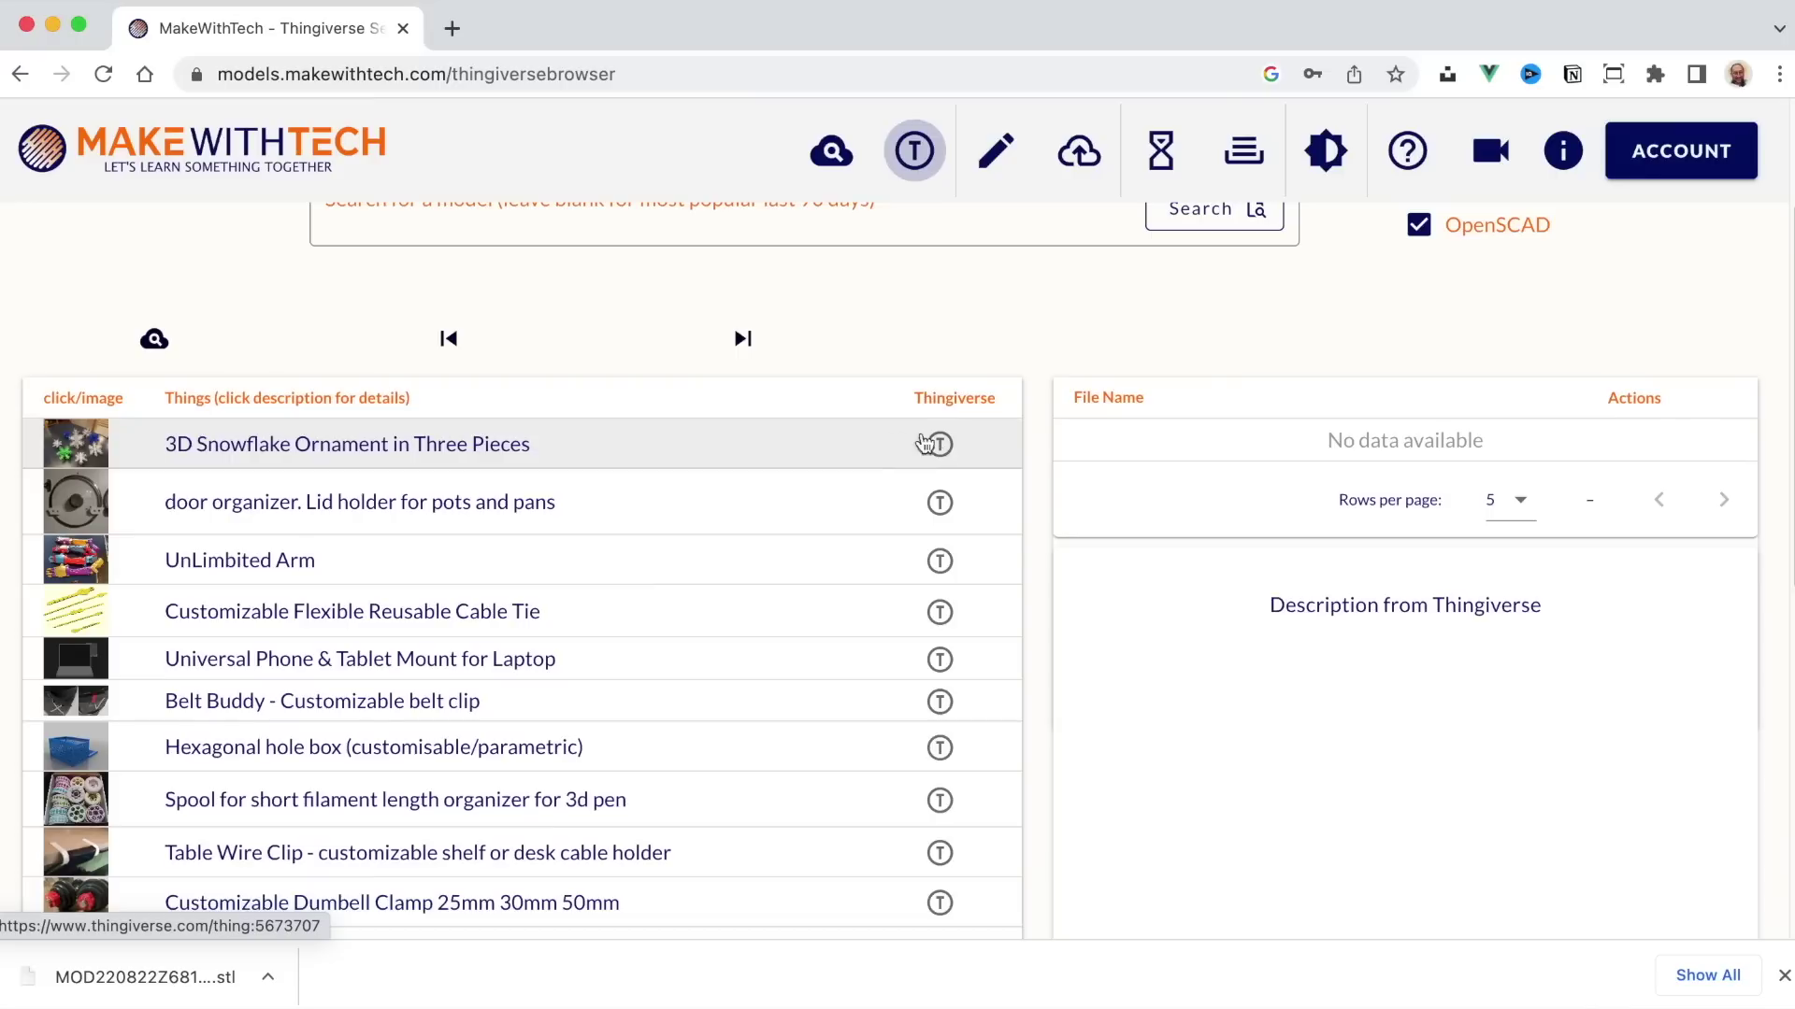
left_click(459, 450)
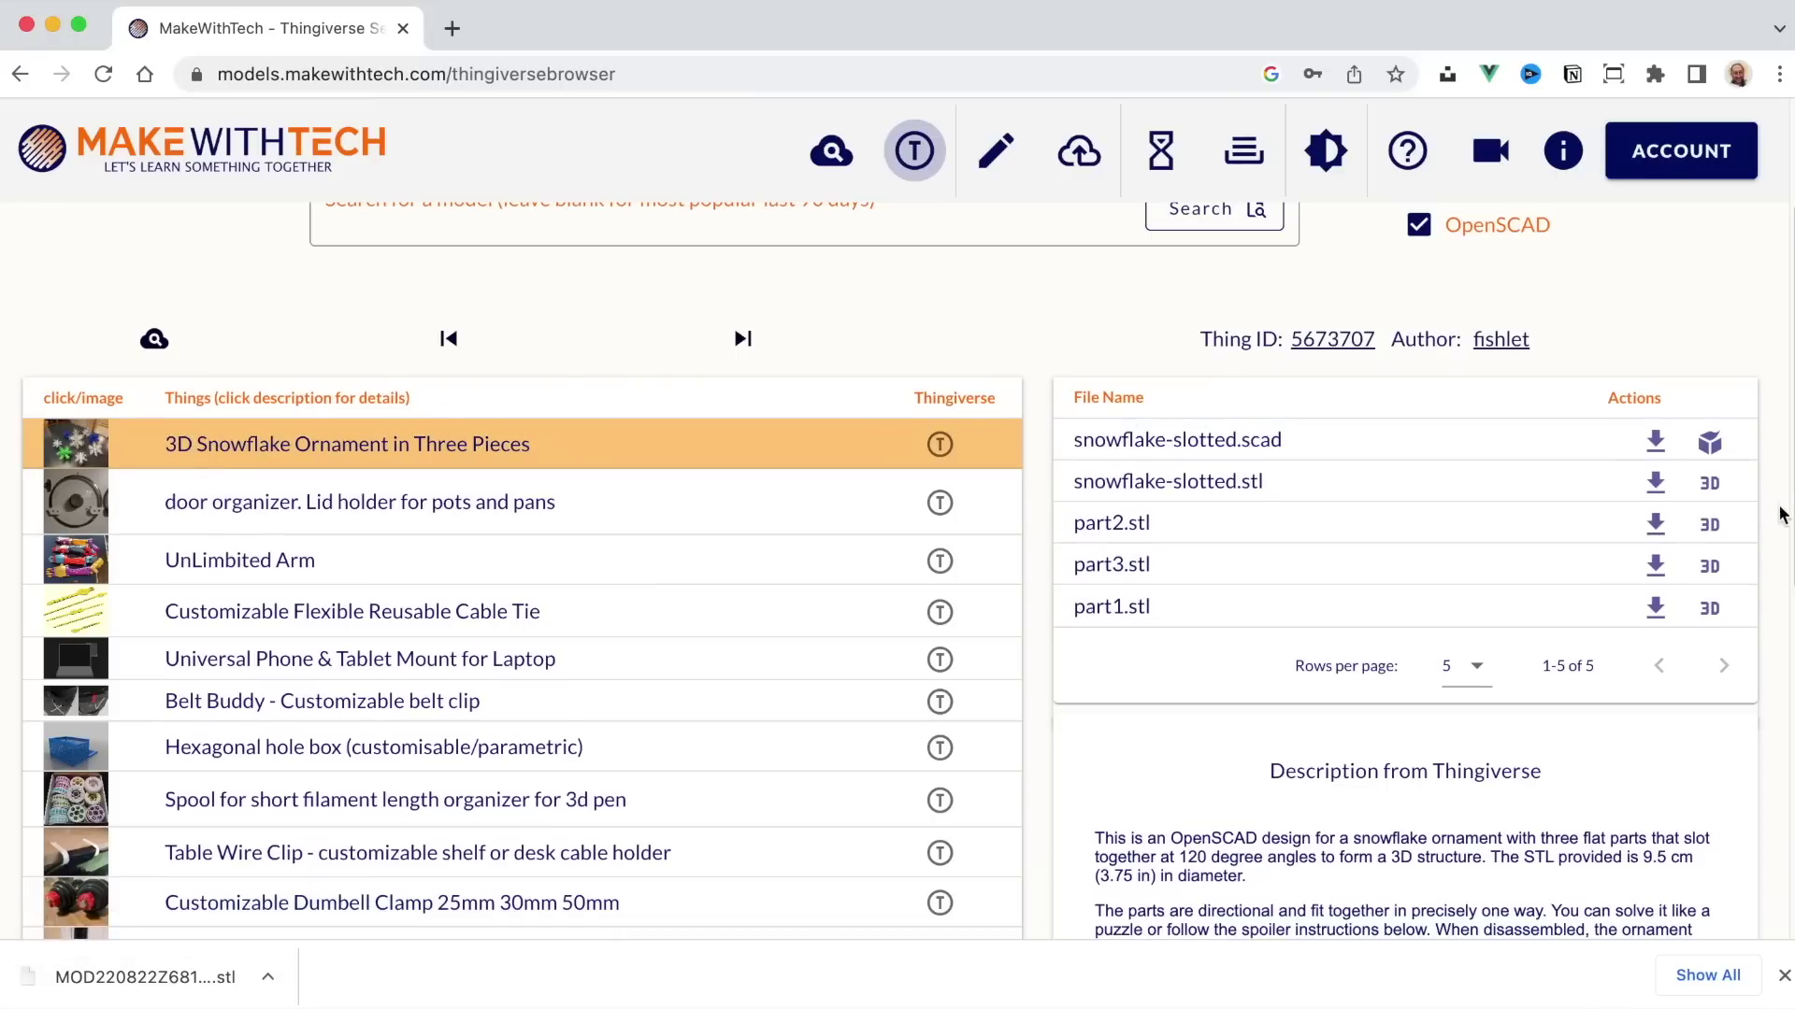
left_click(1710, 484)
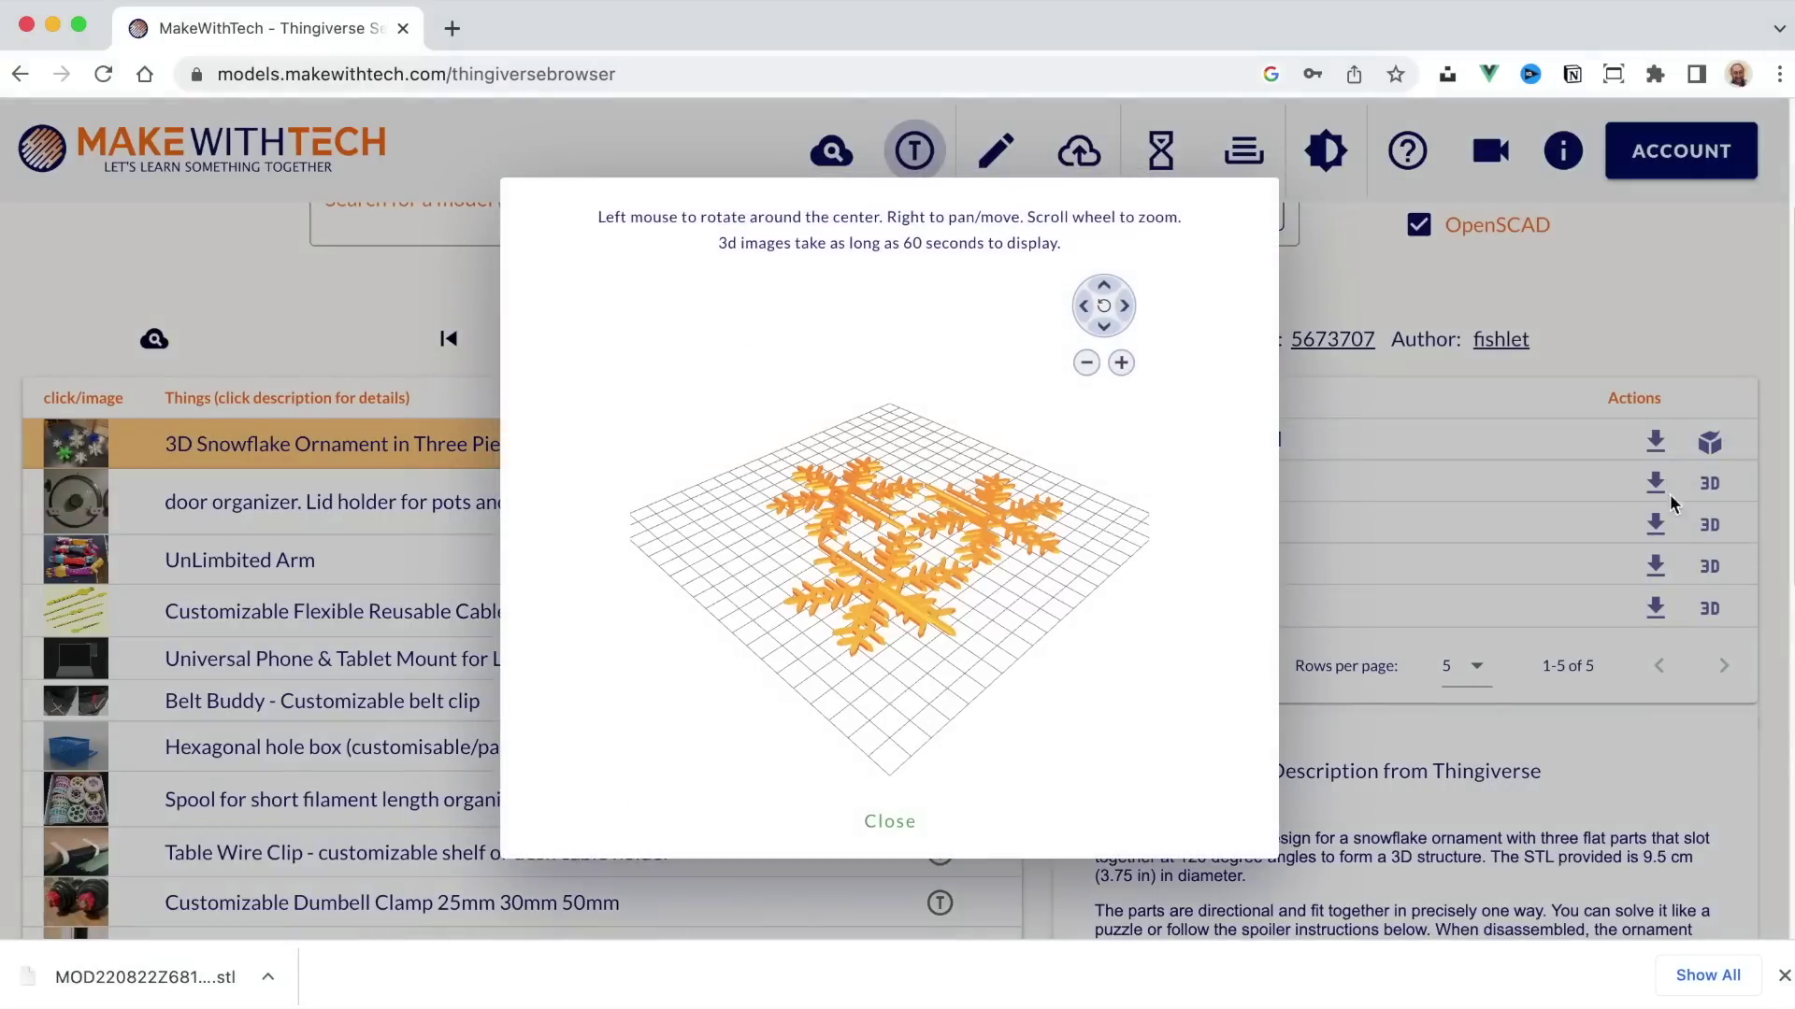
left_click_drag(987, 551, 1014, 516)
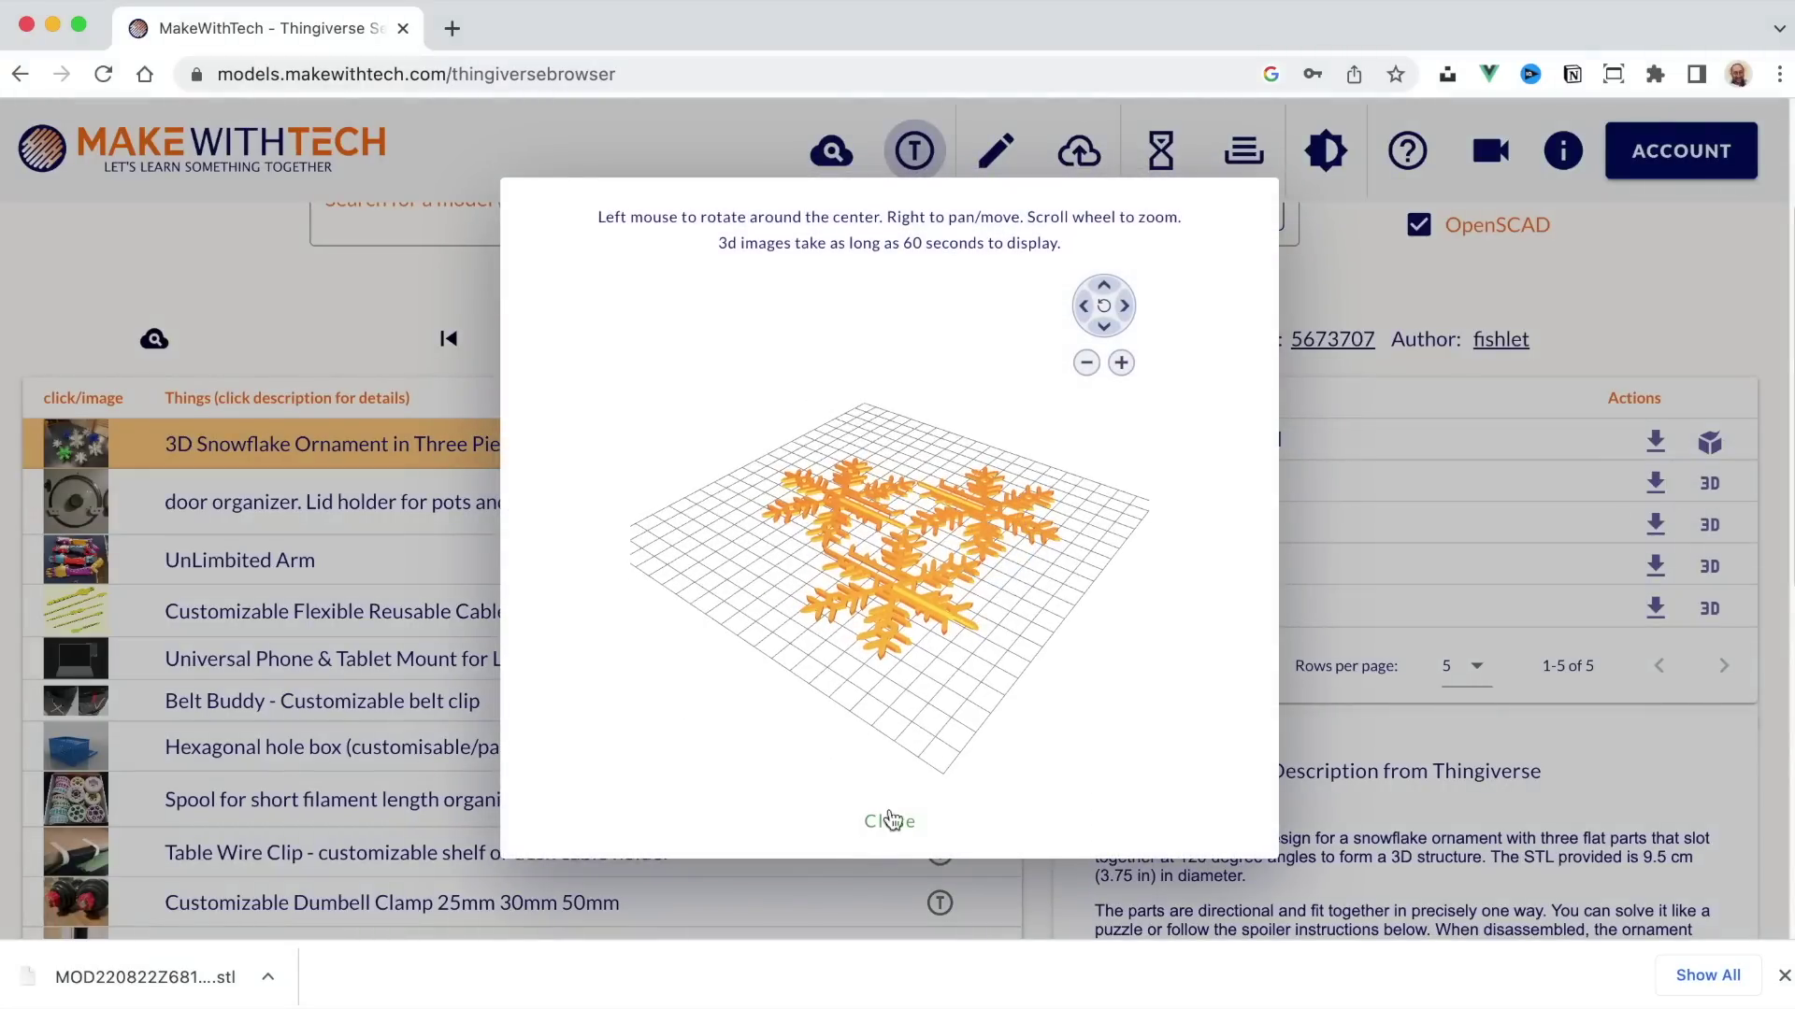
left_click(890, 822)
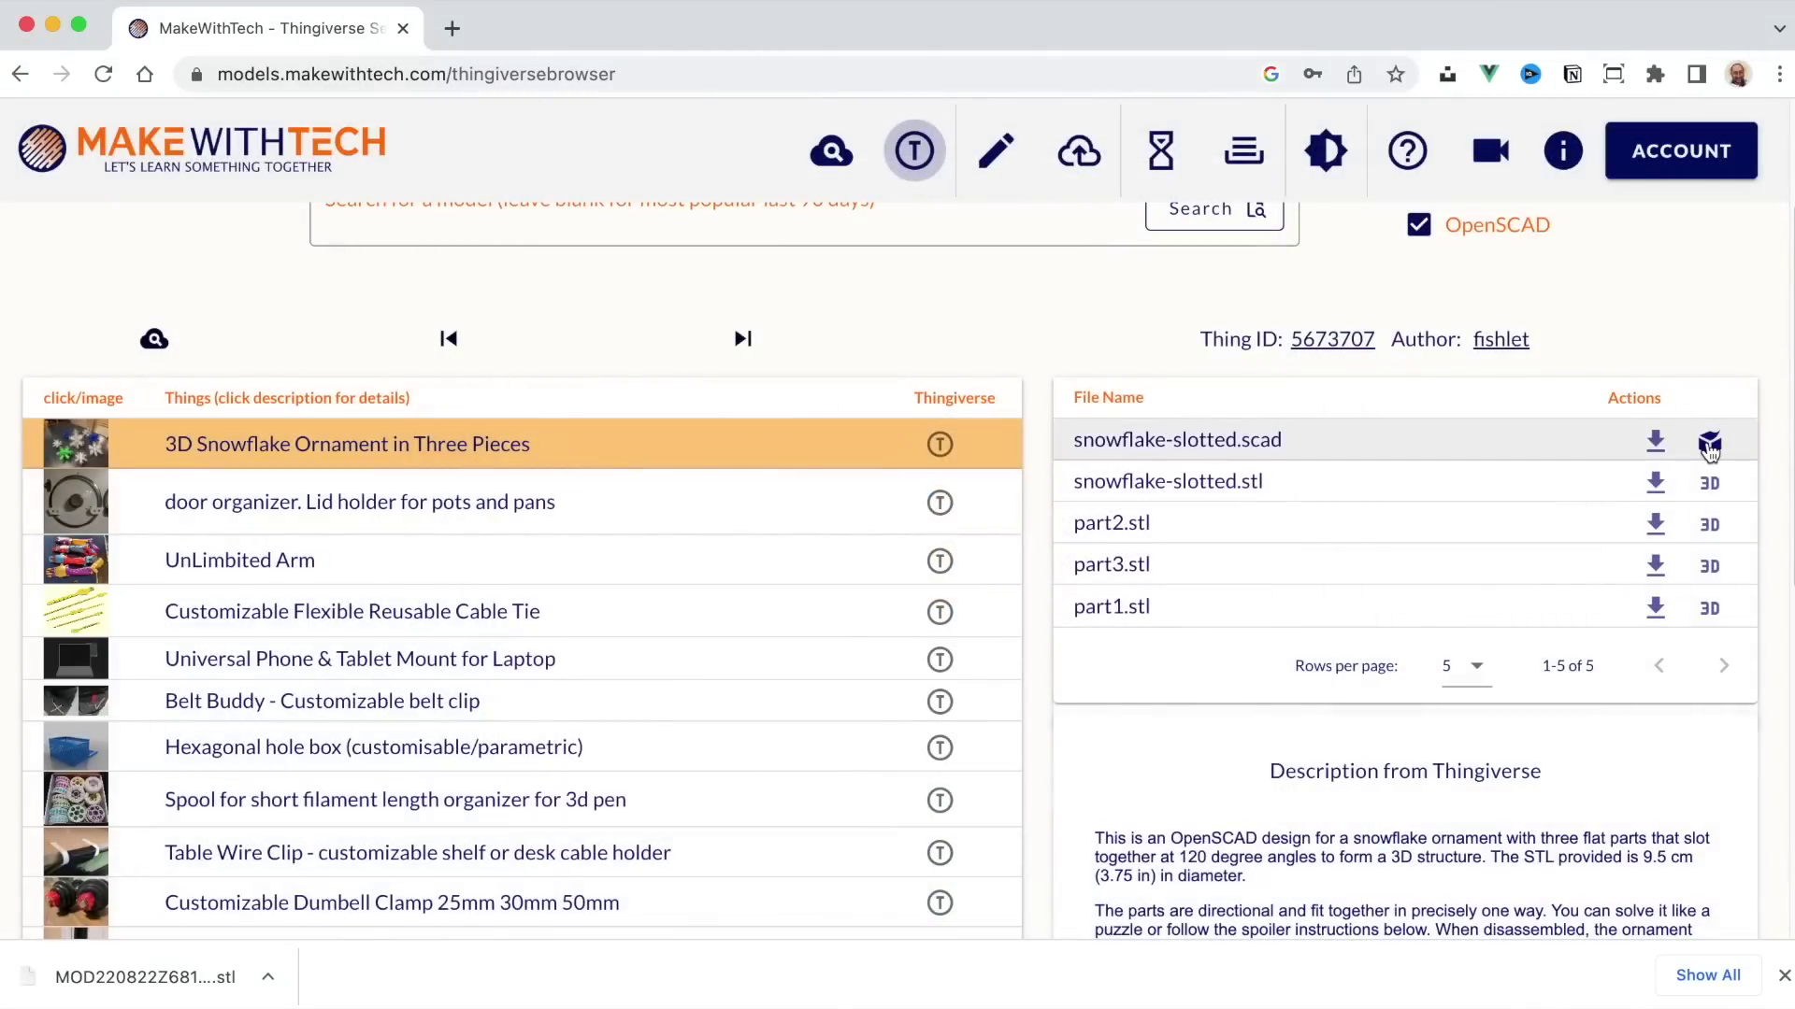
left_click(1708, 443)
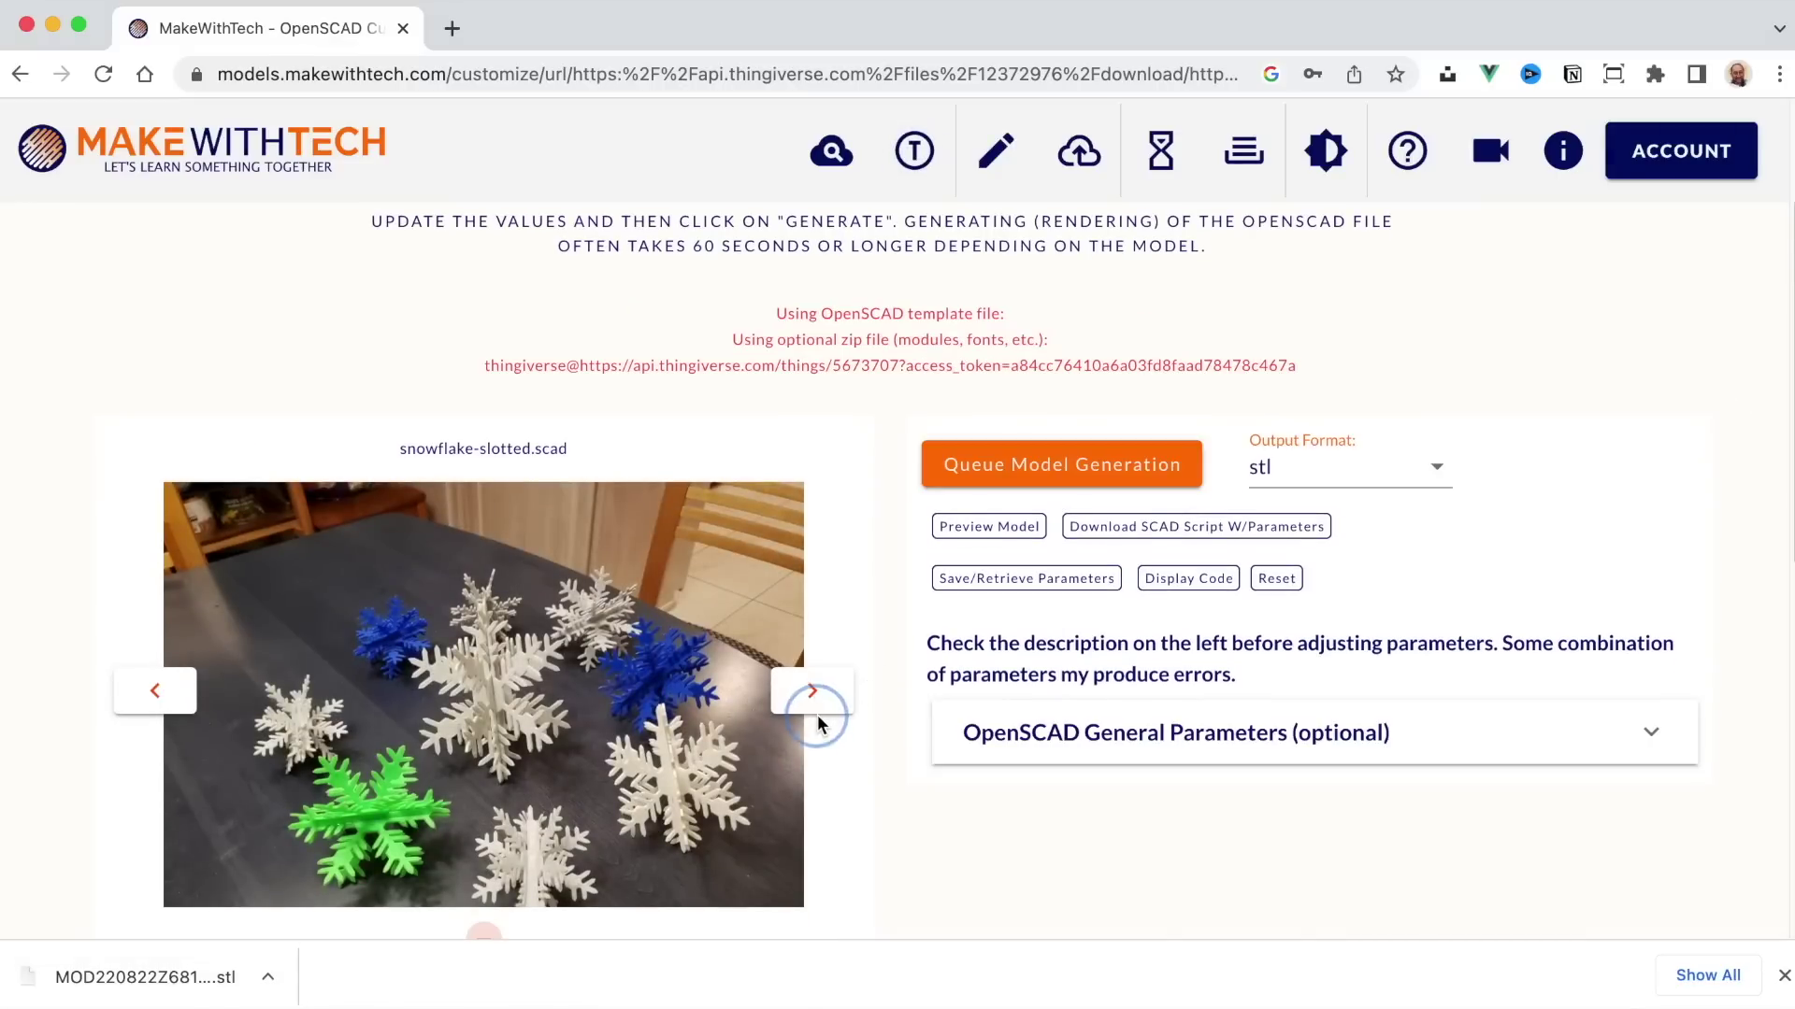
Step: In OpenSCAD General Parameters, set Part to 'Part 1 for printing'
scroll(935, 712, "down", 1)
scroll(988, 710, "down", 8)
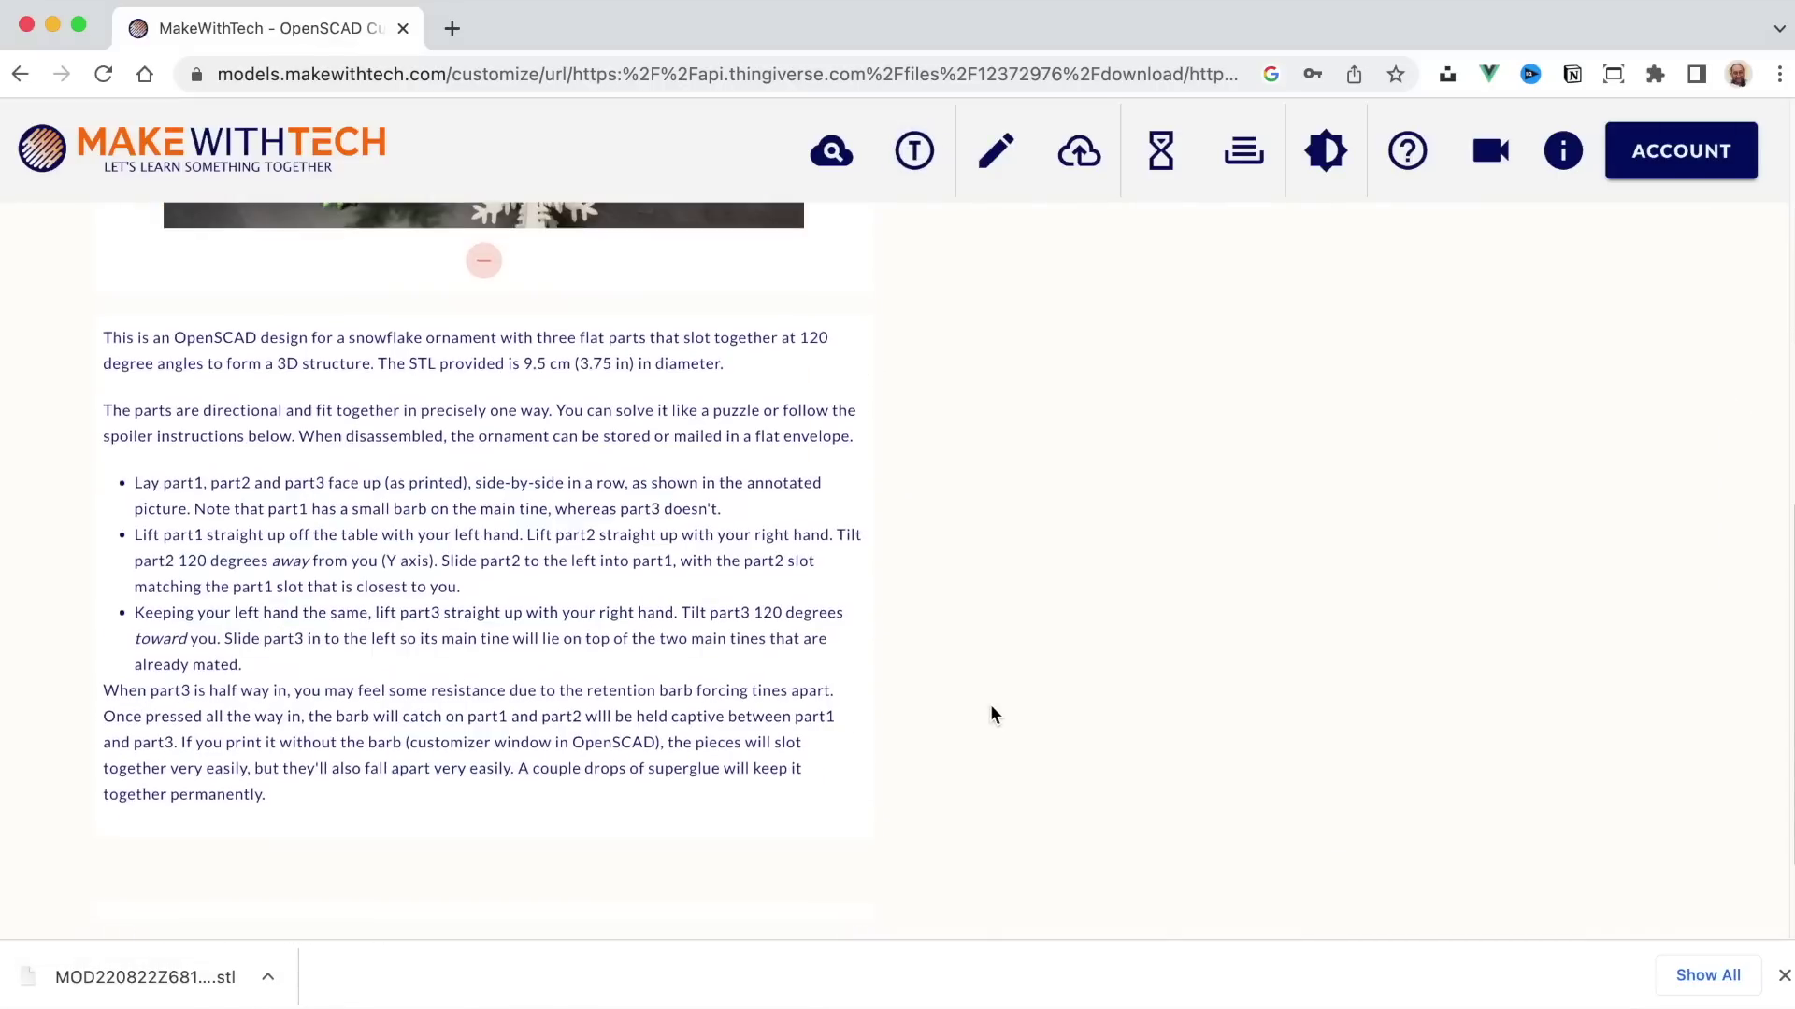
scroll(991, 703, "up", 7)
scroll(991, 713, "up", 3)
scroll(1067, 565, "down", 5)
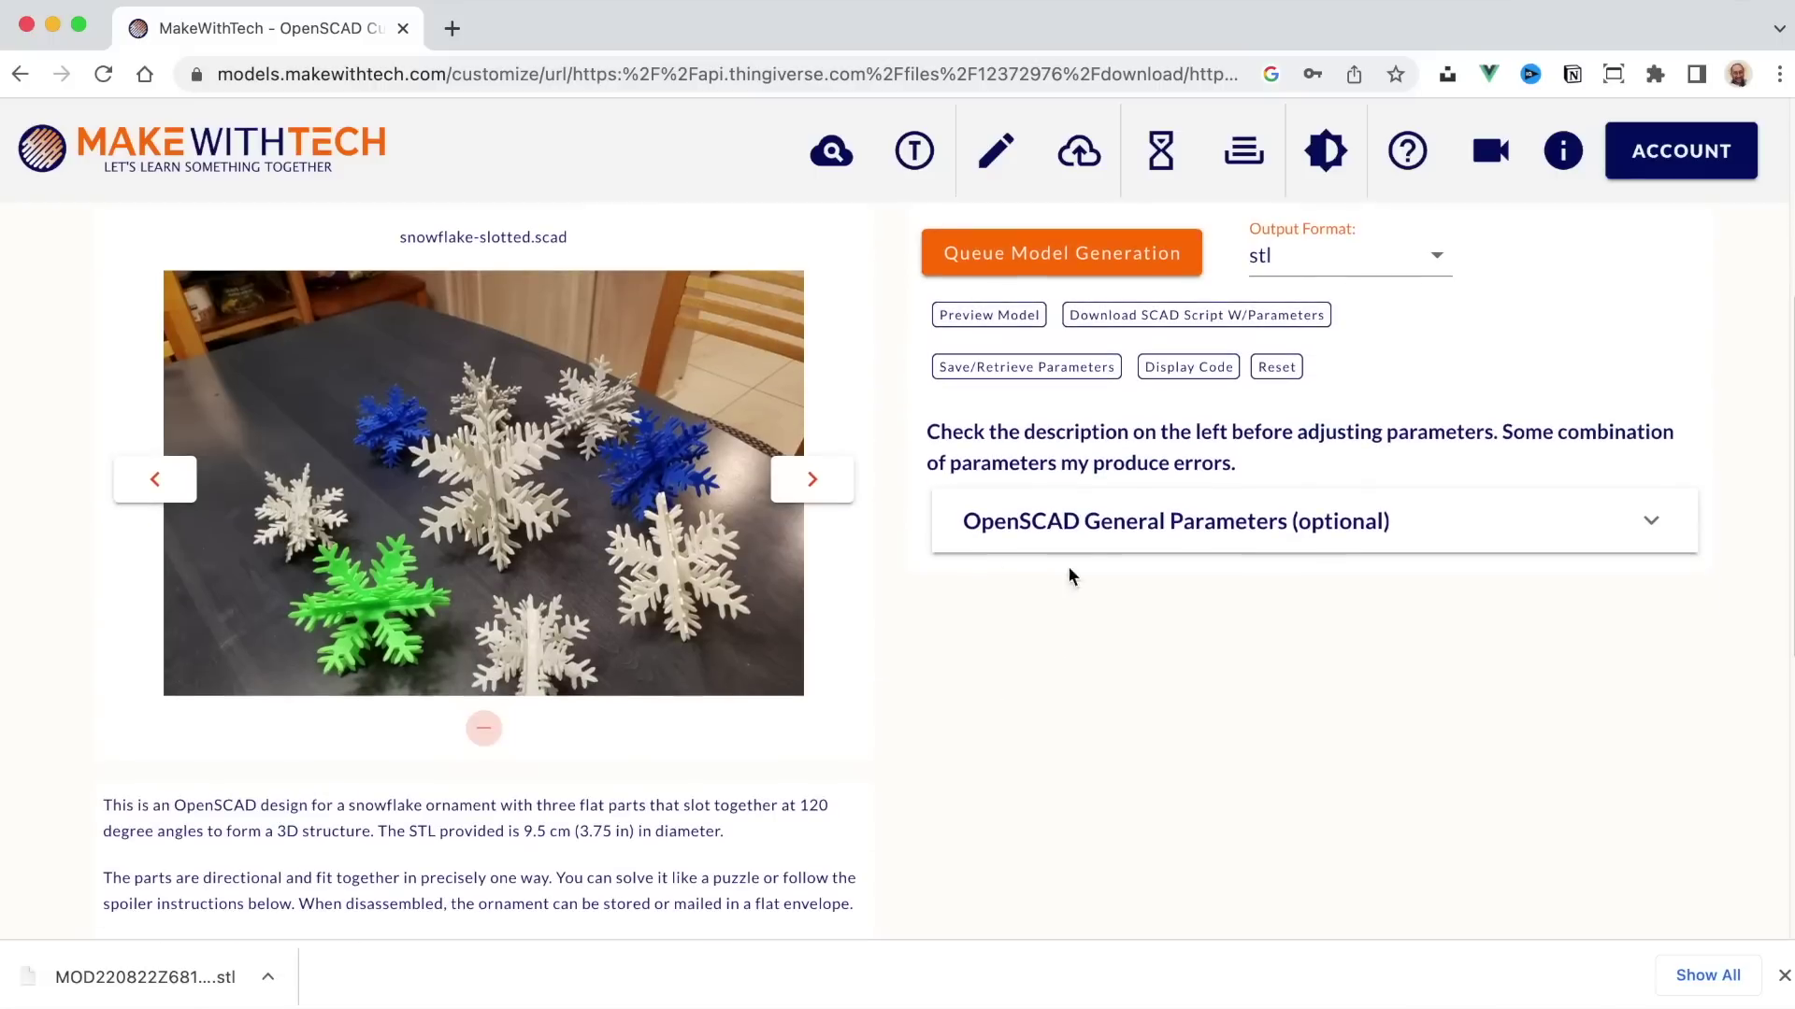
left_click(1081, 529)
scroll(1177, 629, "down", 5)
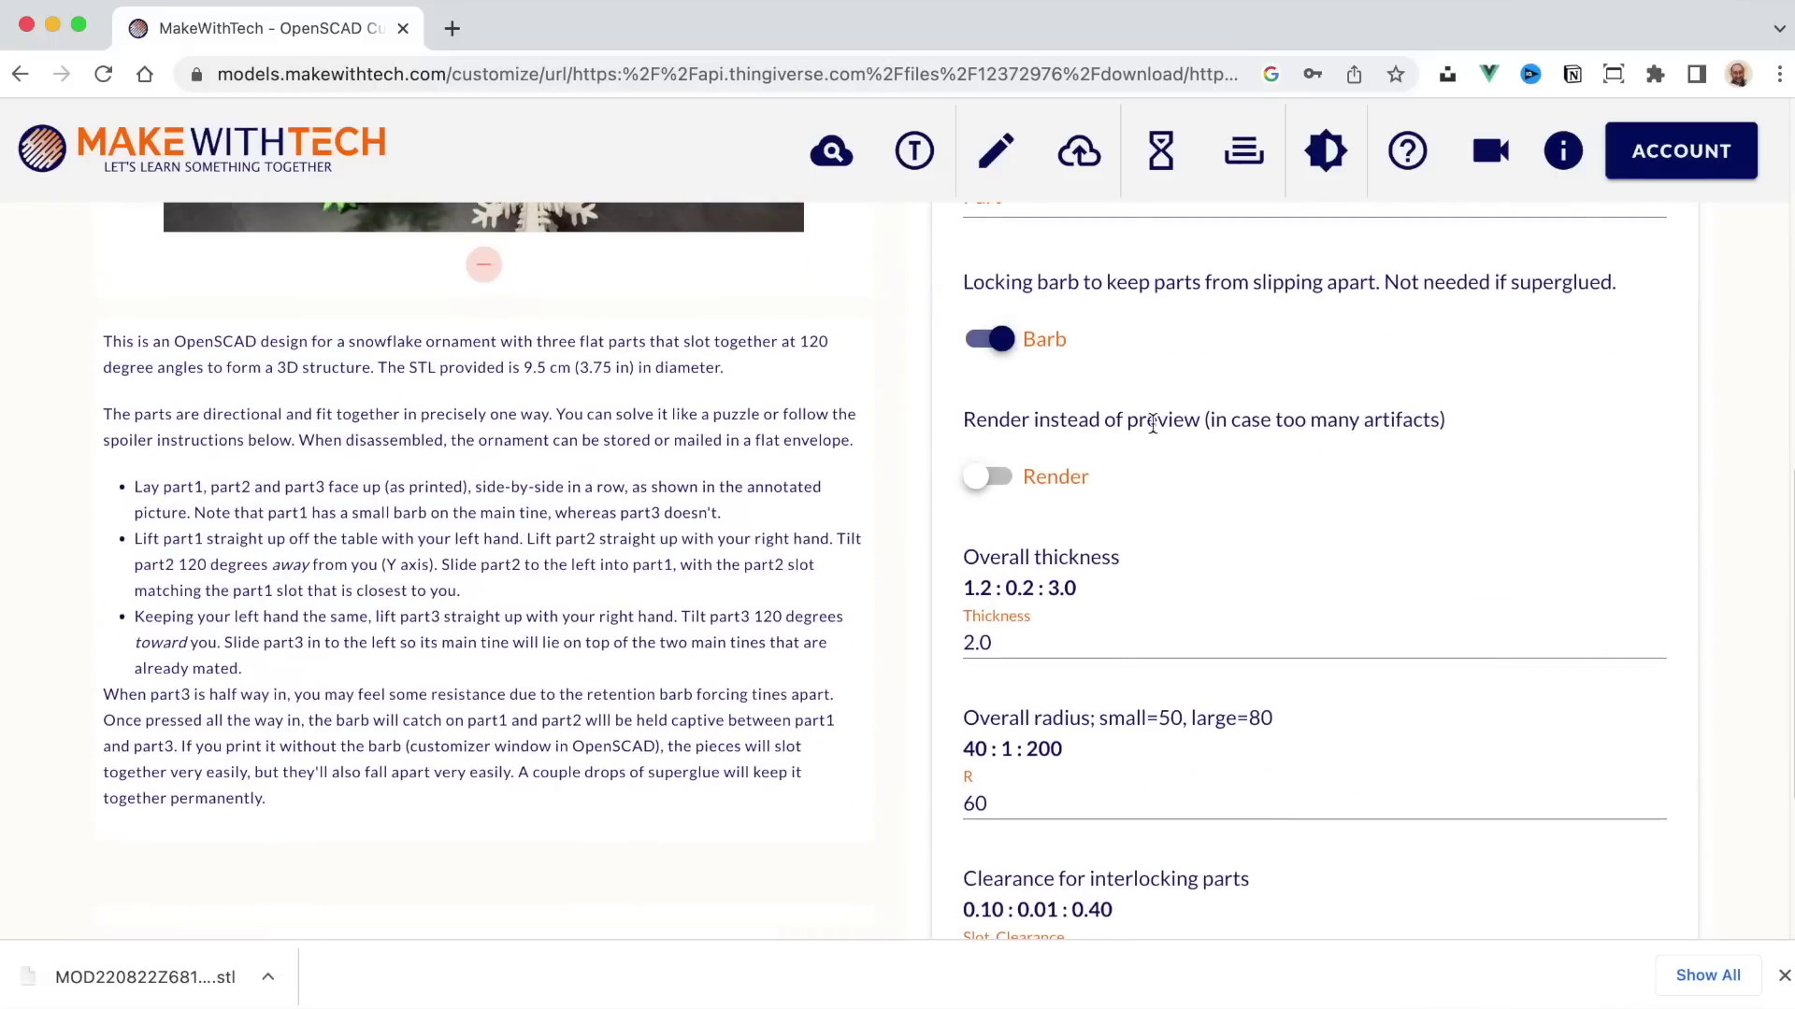
scroll(1113, 369, "up", 2)
left_click(1110, 364)
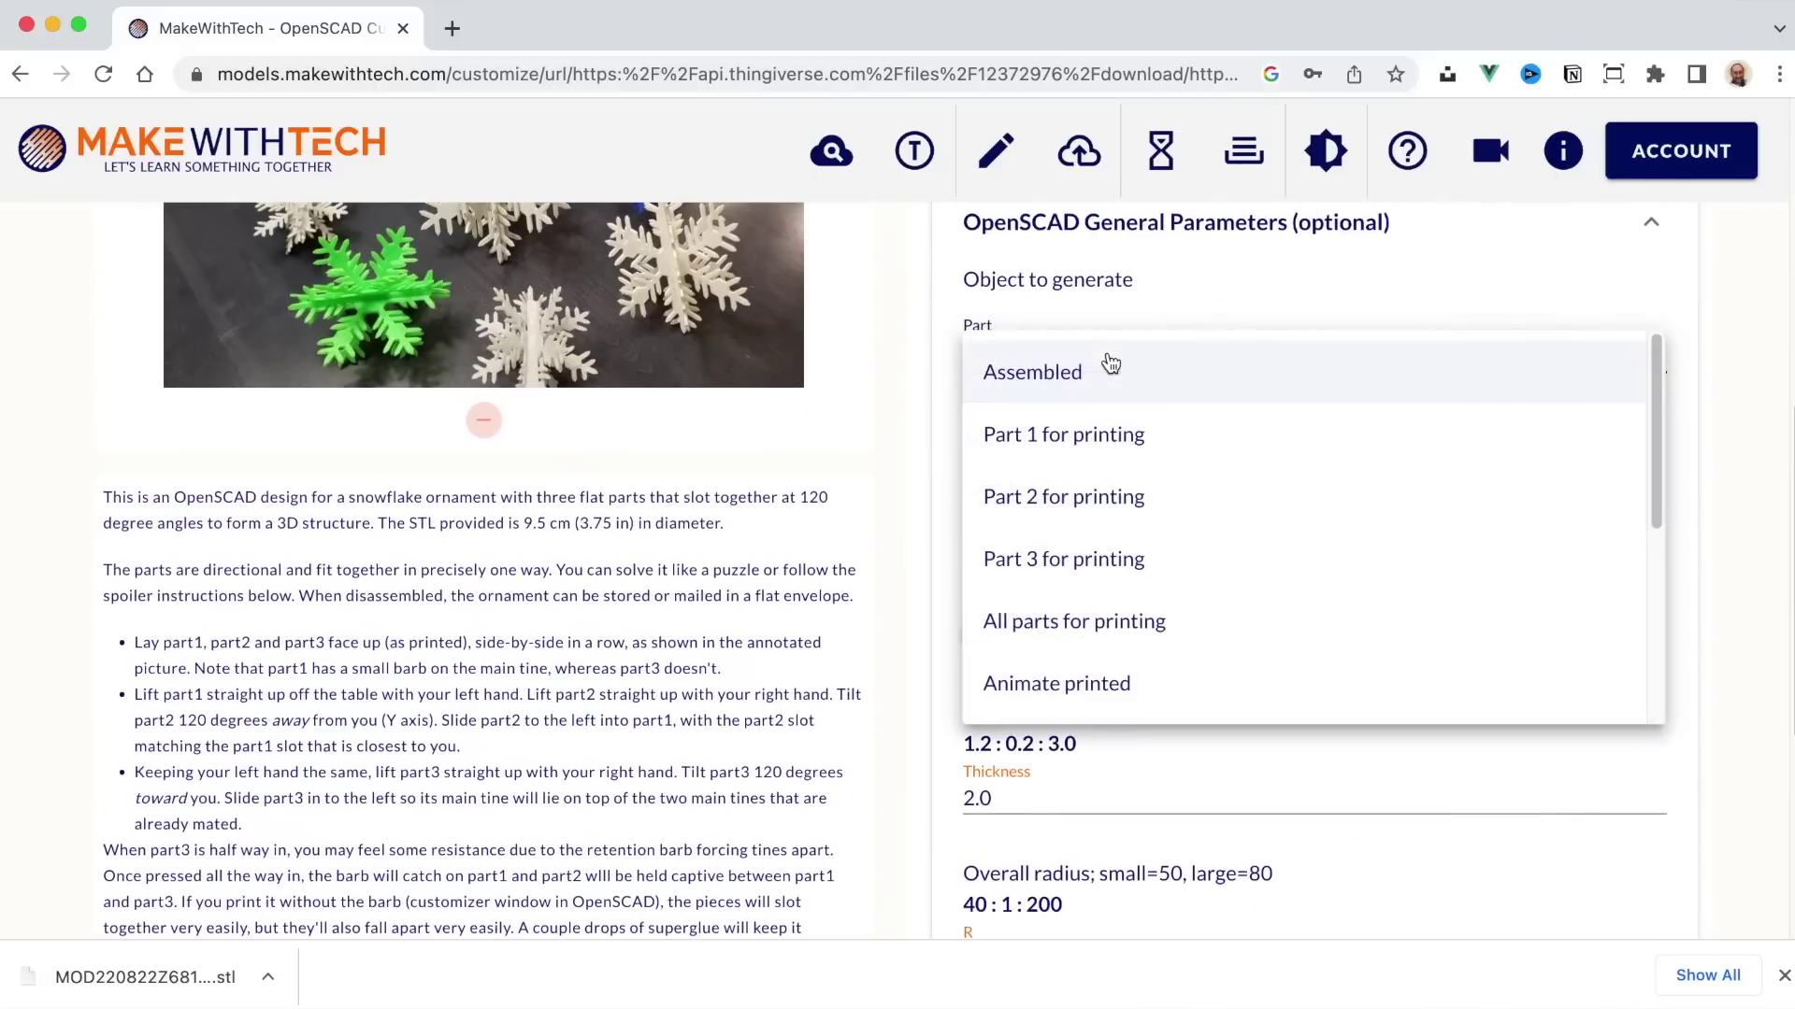
left_click(1129, 451)
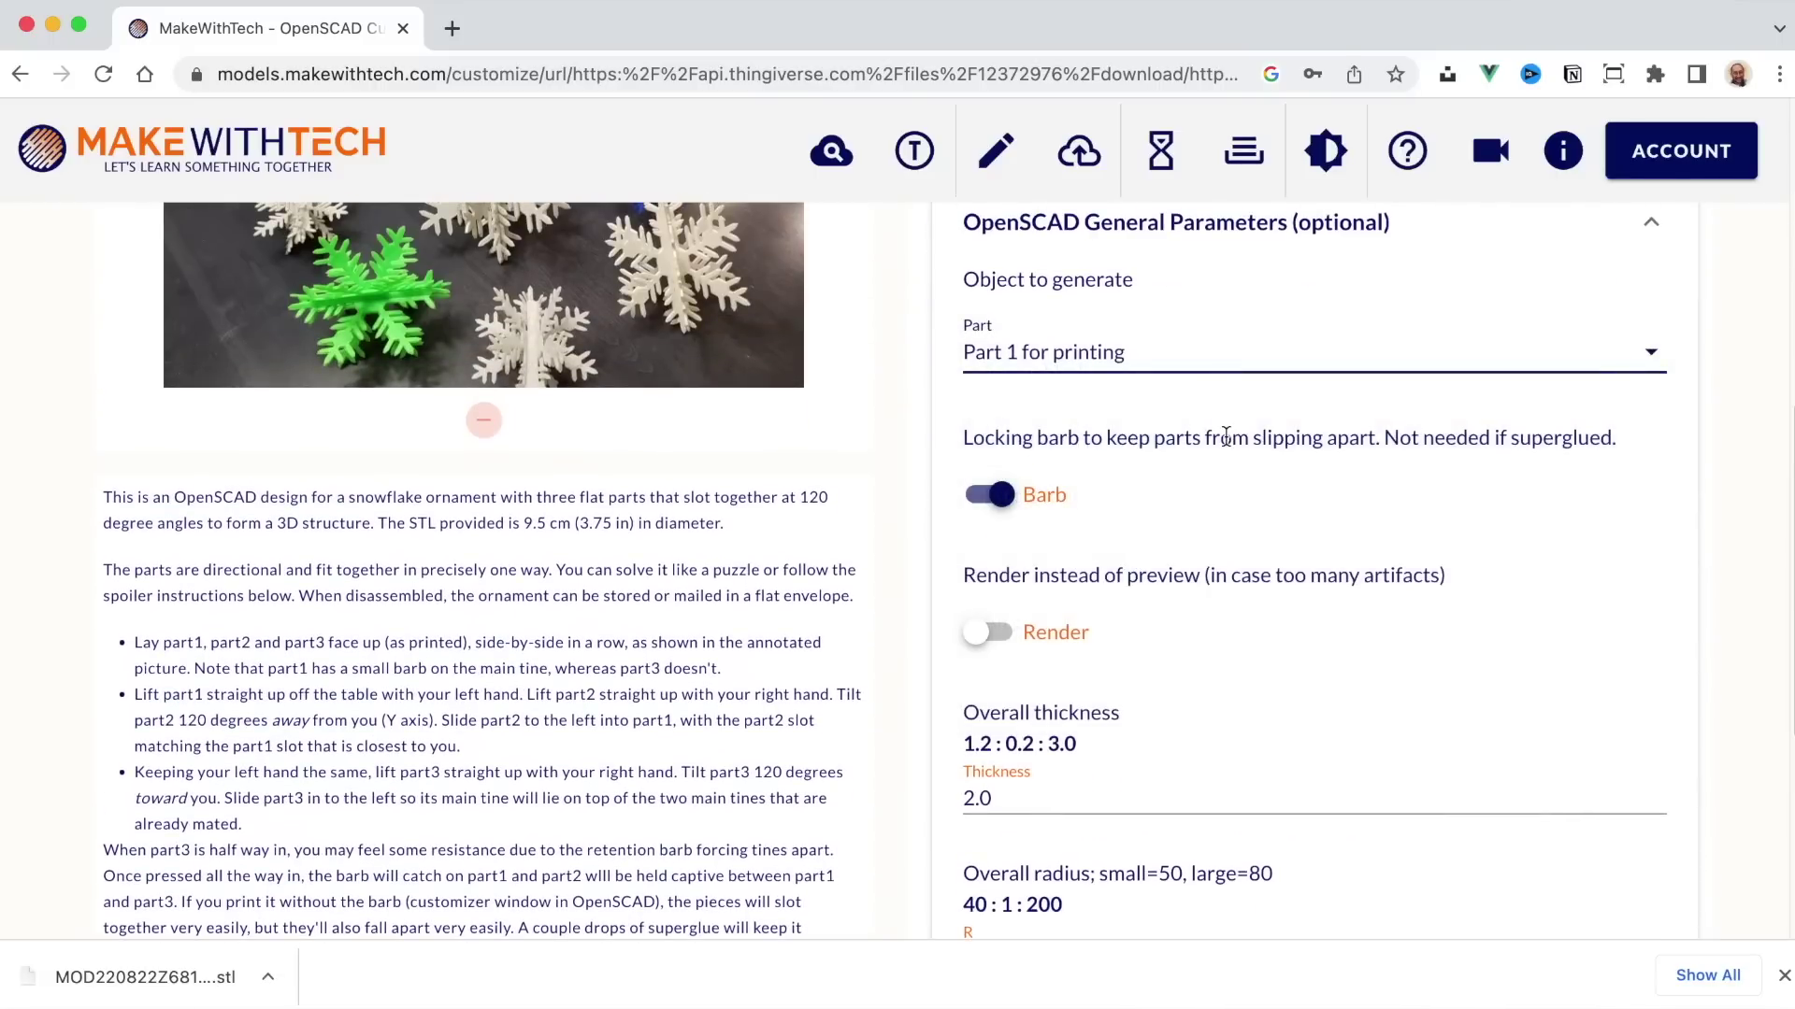
Step: Preview the snowflake Part 1 model, then go to the customizable model search
scroll(1226, 437, "up", 5)
left_click(1002, 484)
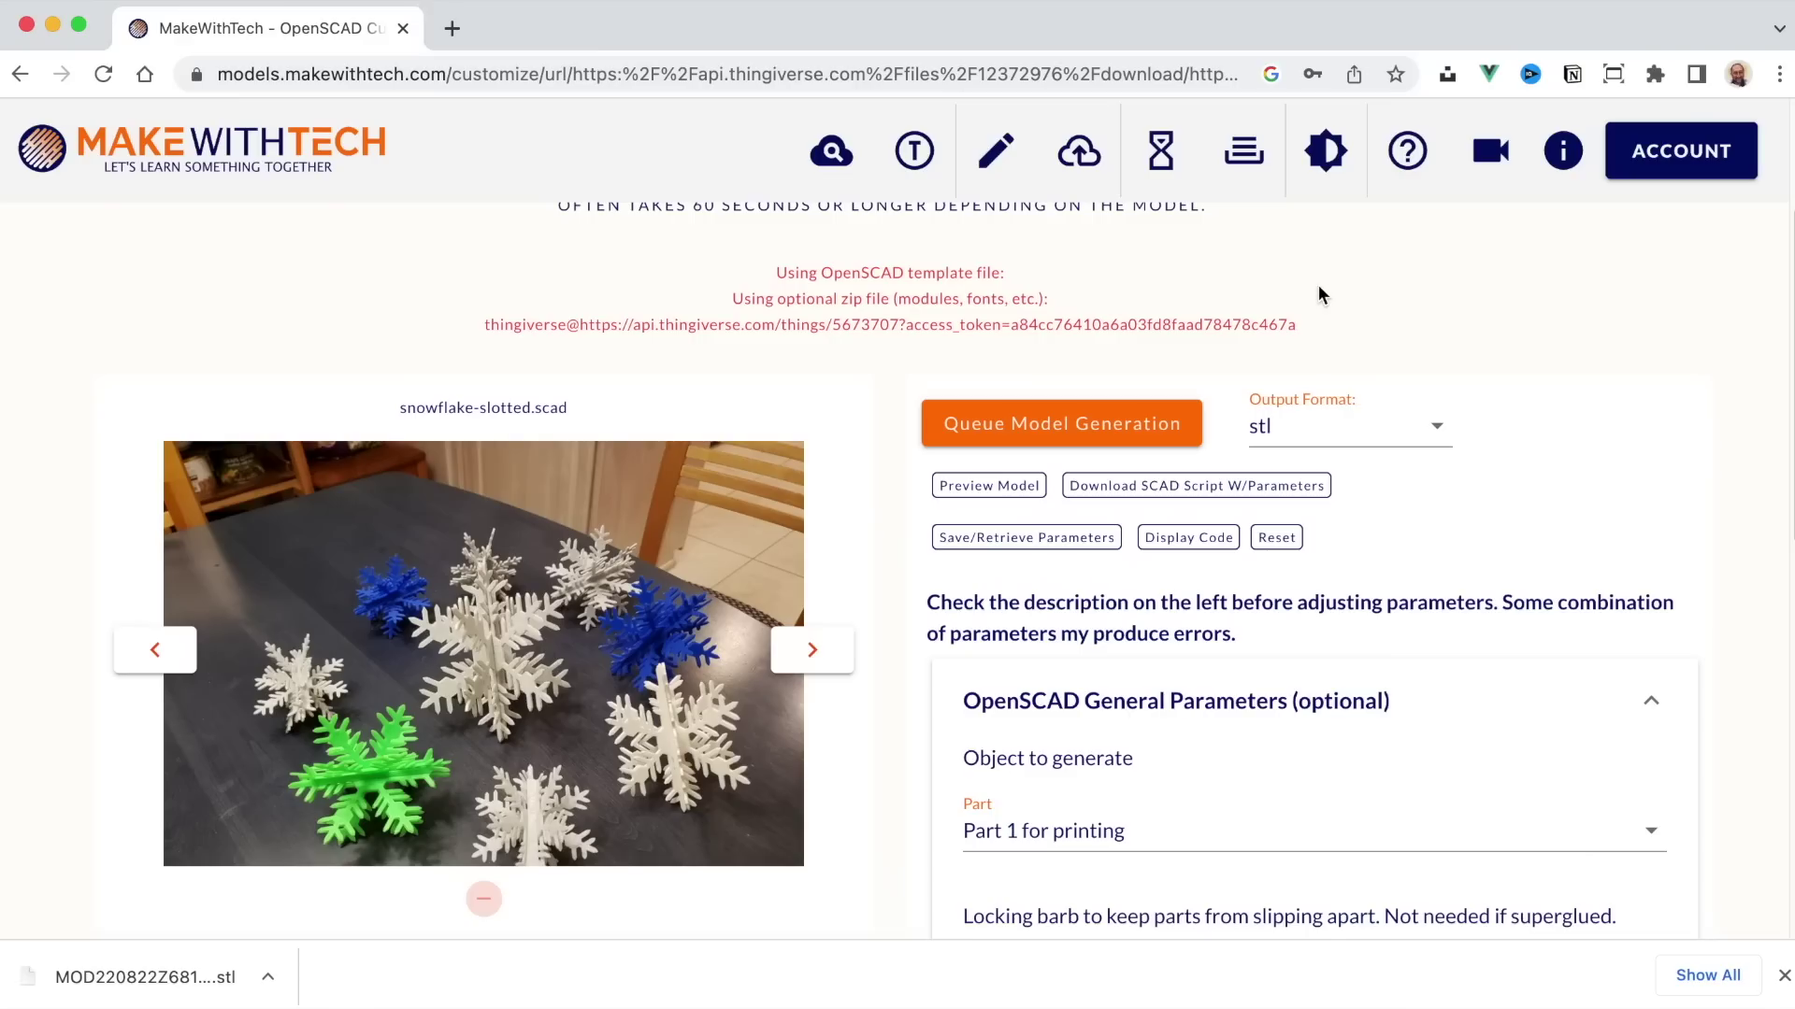
left_click(831, 151)
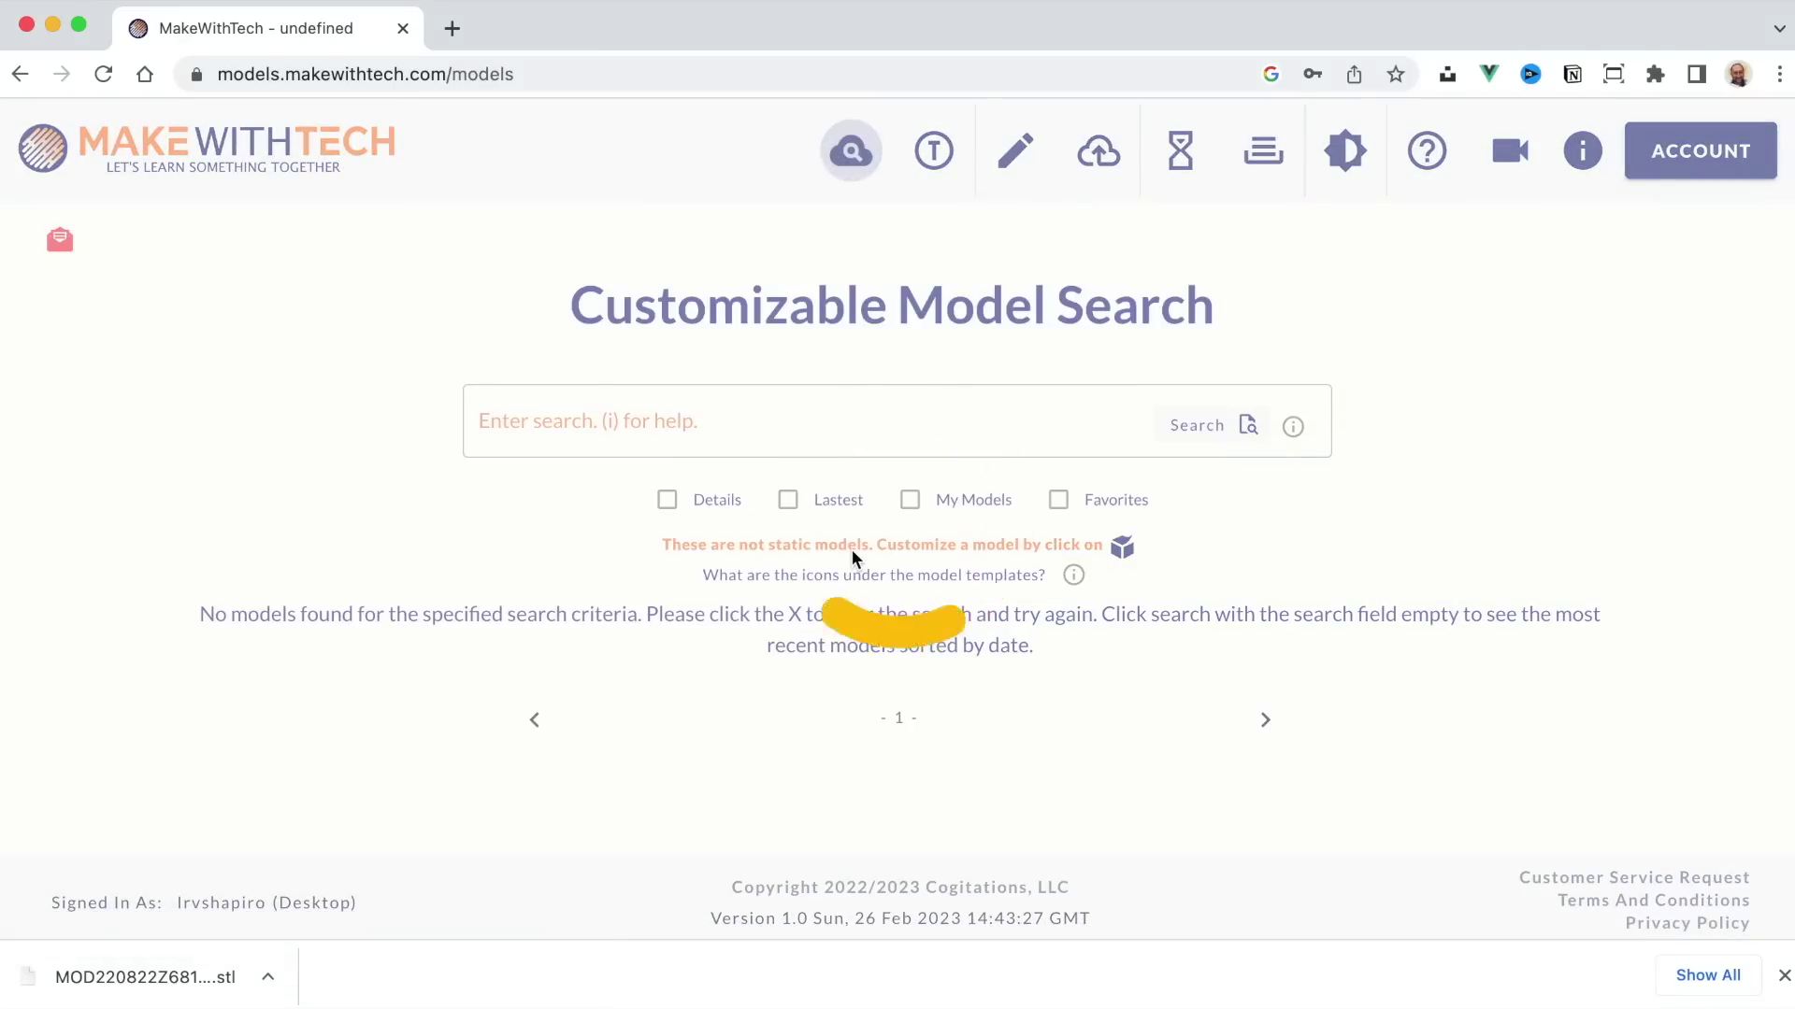
Step: Scroll through the model template cards down to the Customizable Keyboard Penholder/Box
scroll(852, 550, "down", 3)
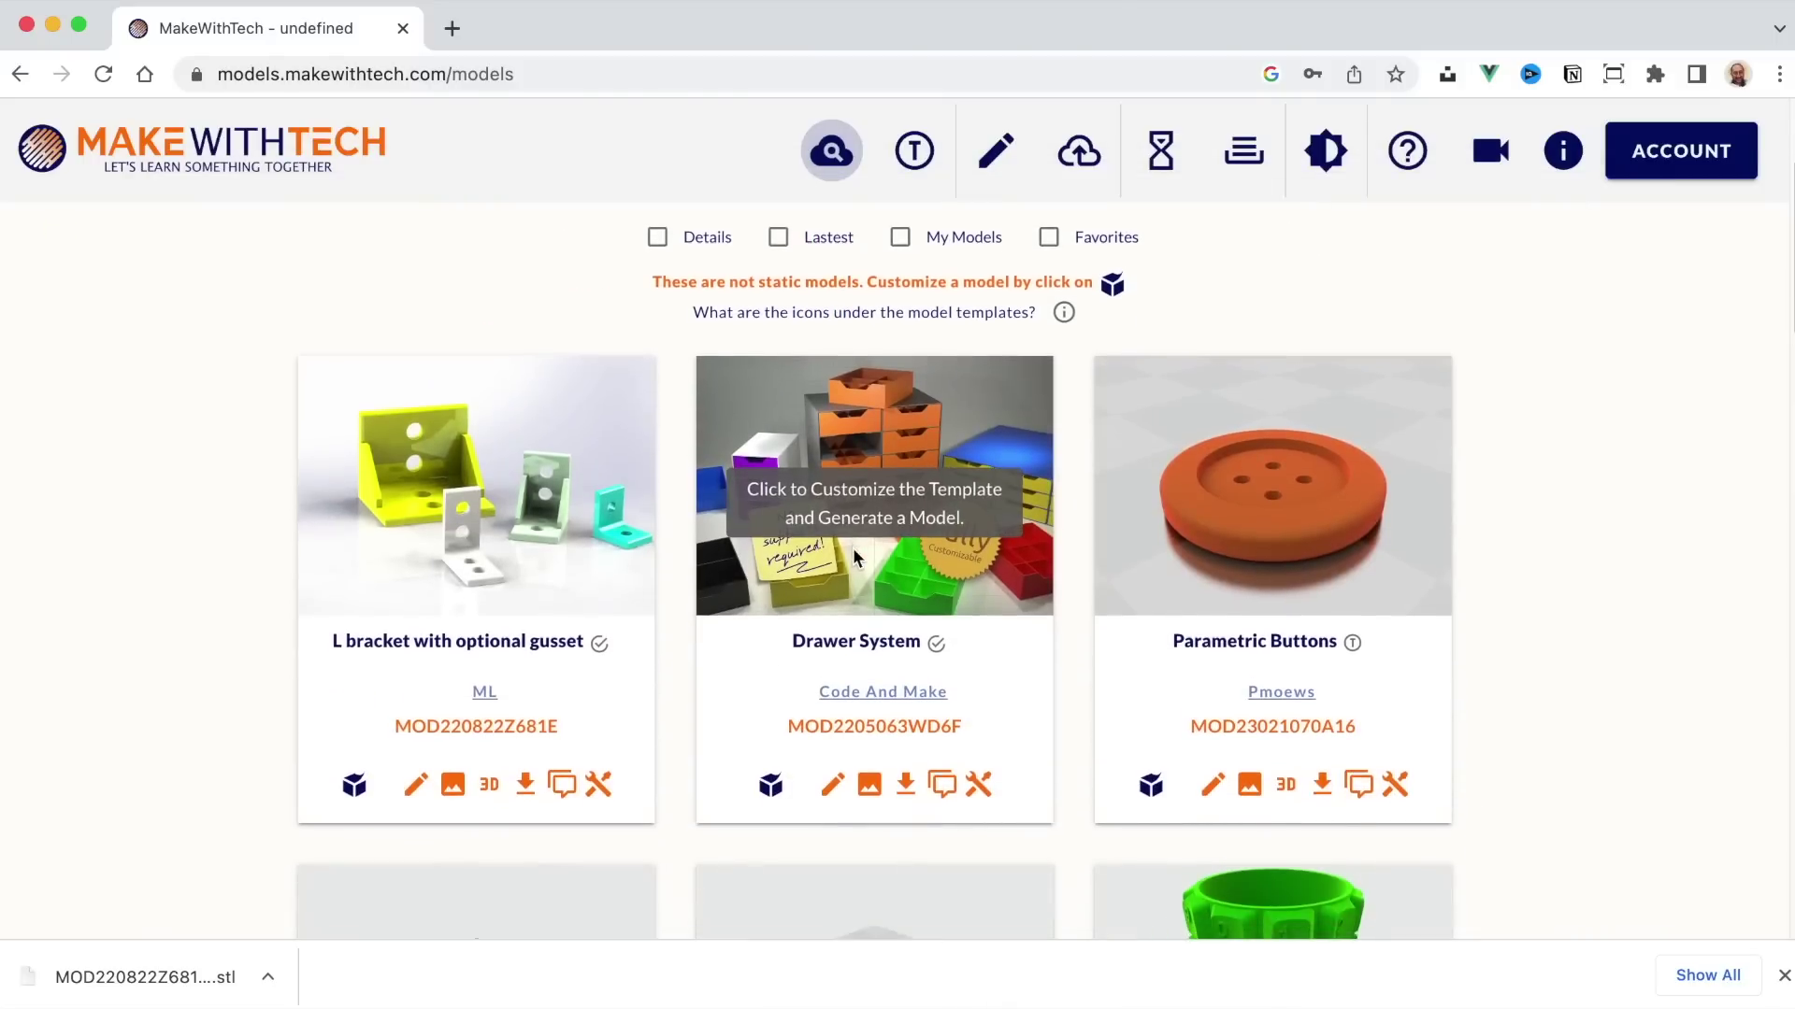
scroll(853, 549, "down", 2)
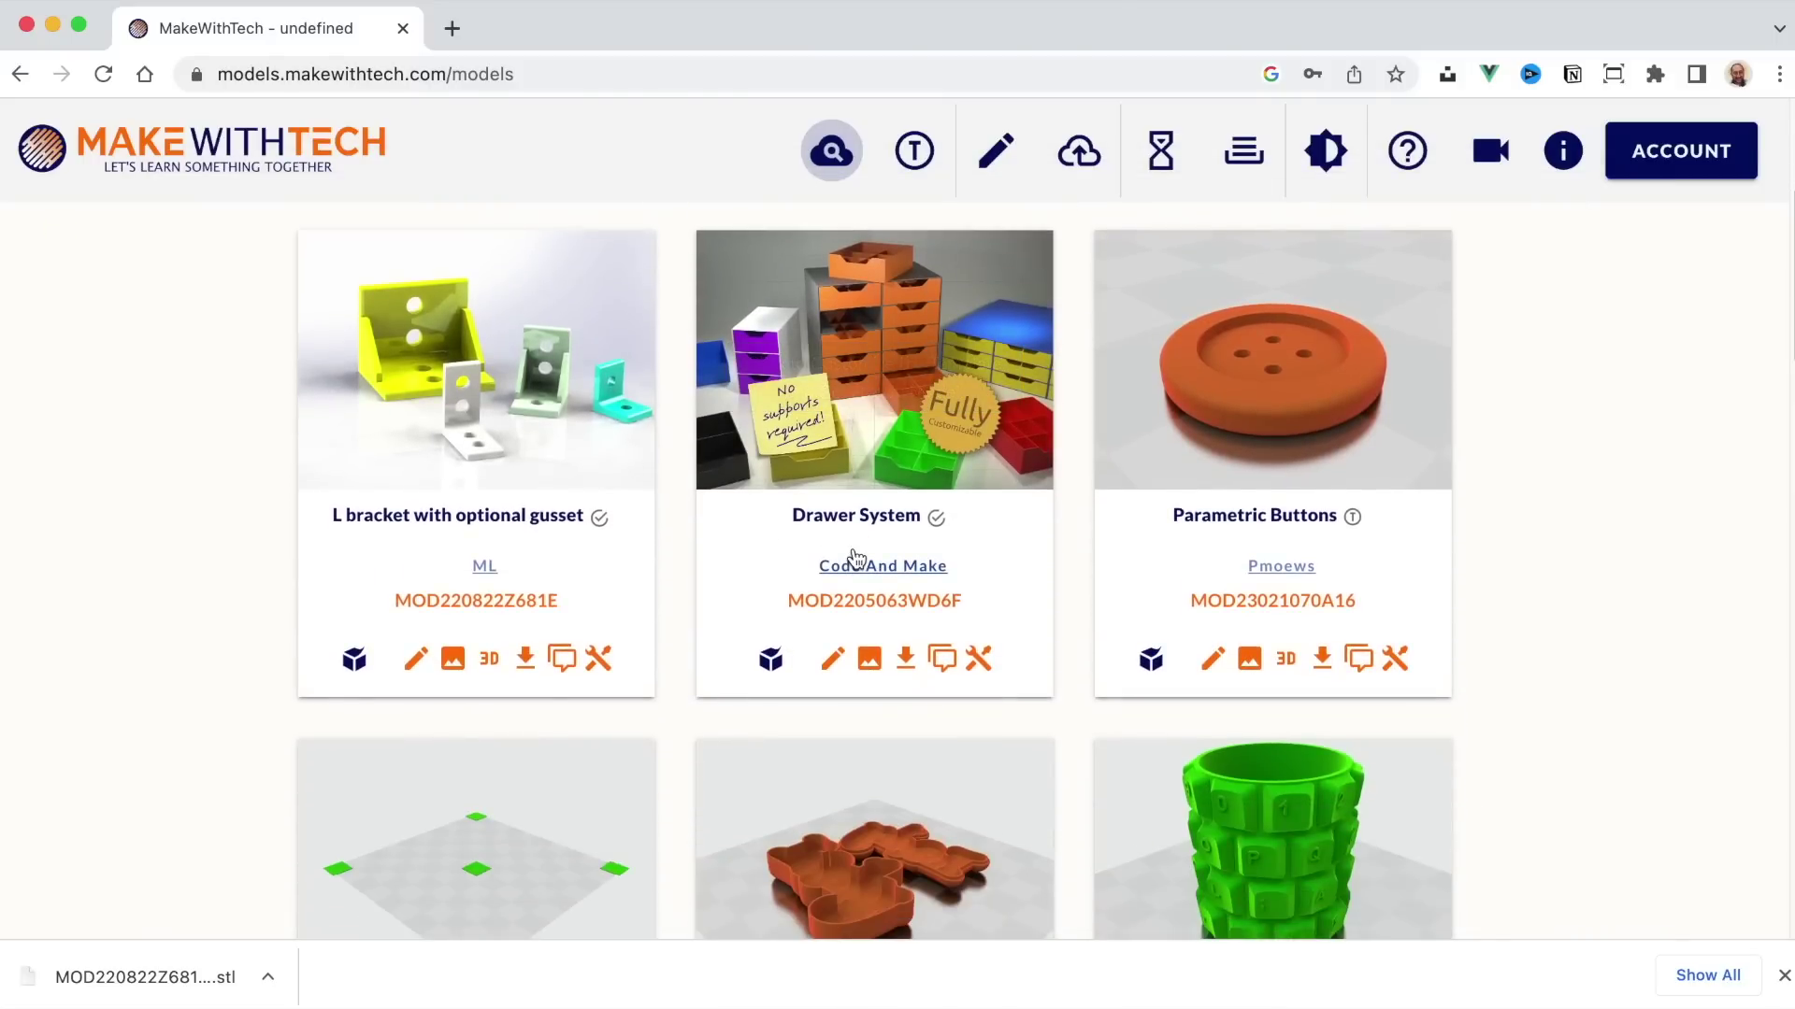
scroll(900, 538, "down", 5)
scroll(900, 538, "up", 1)
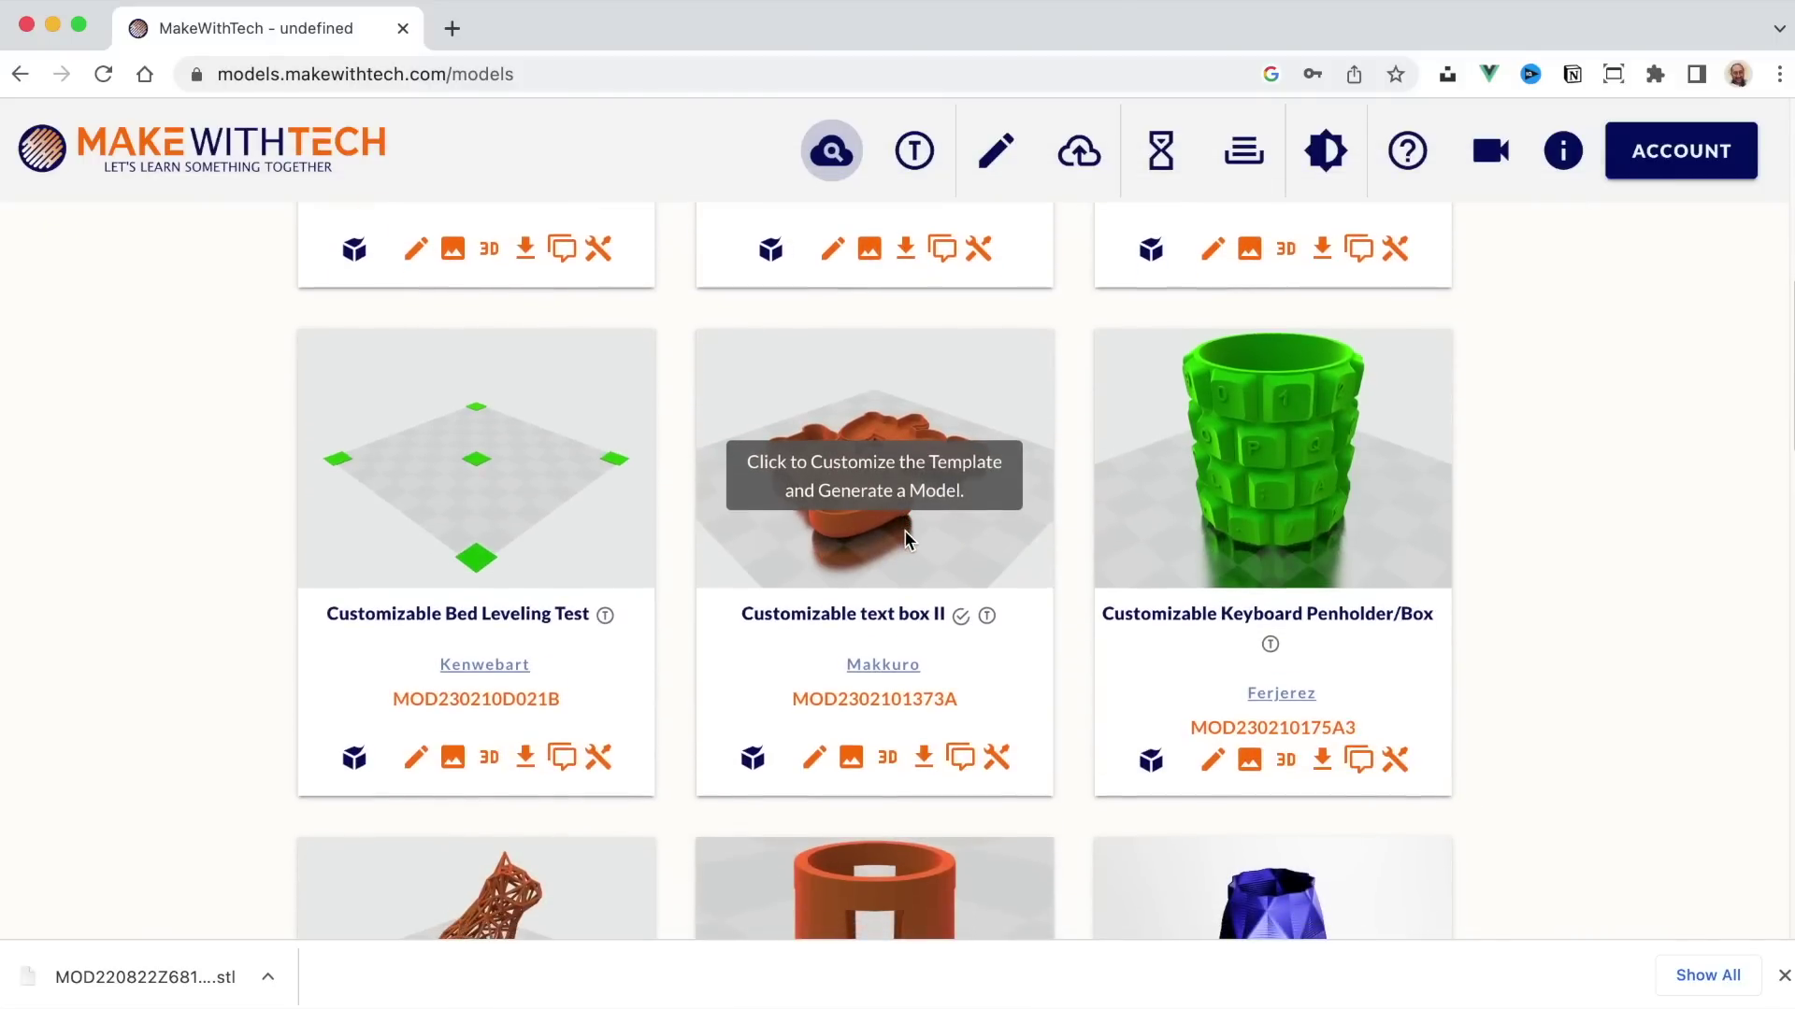
scroll(903, 542, "up", 2)
scroll(903, 542, "down", 3)
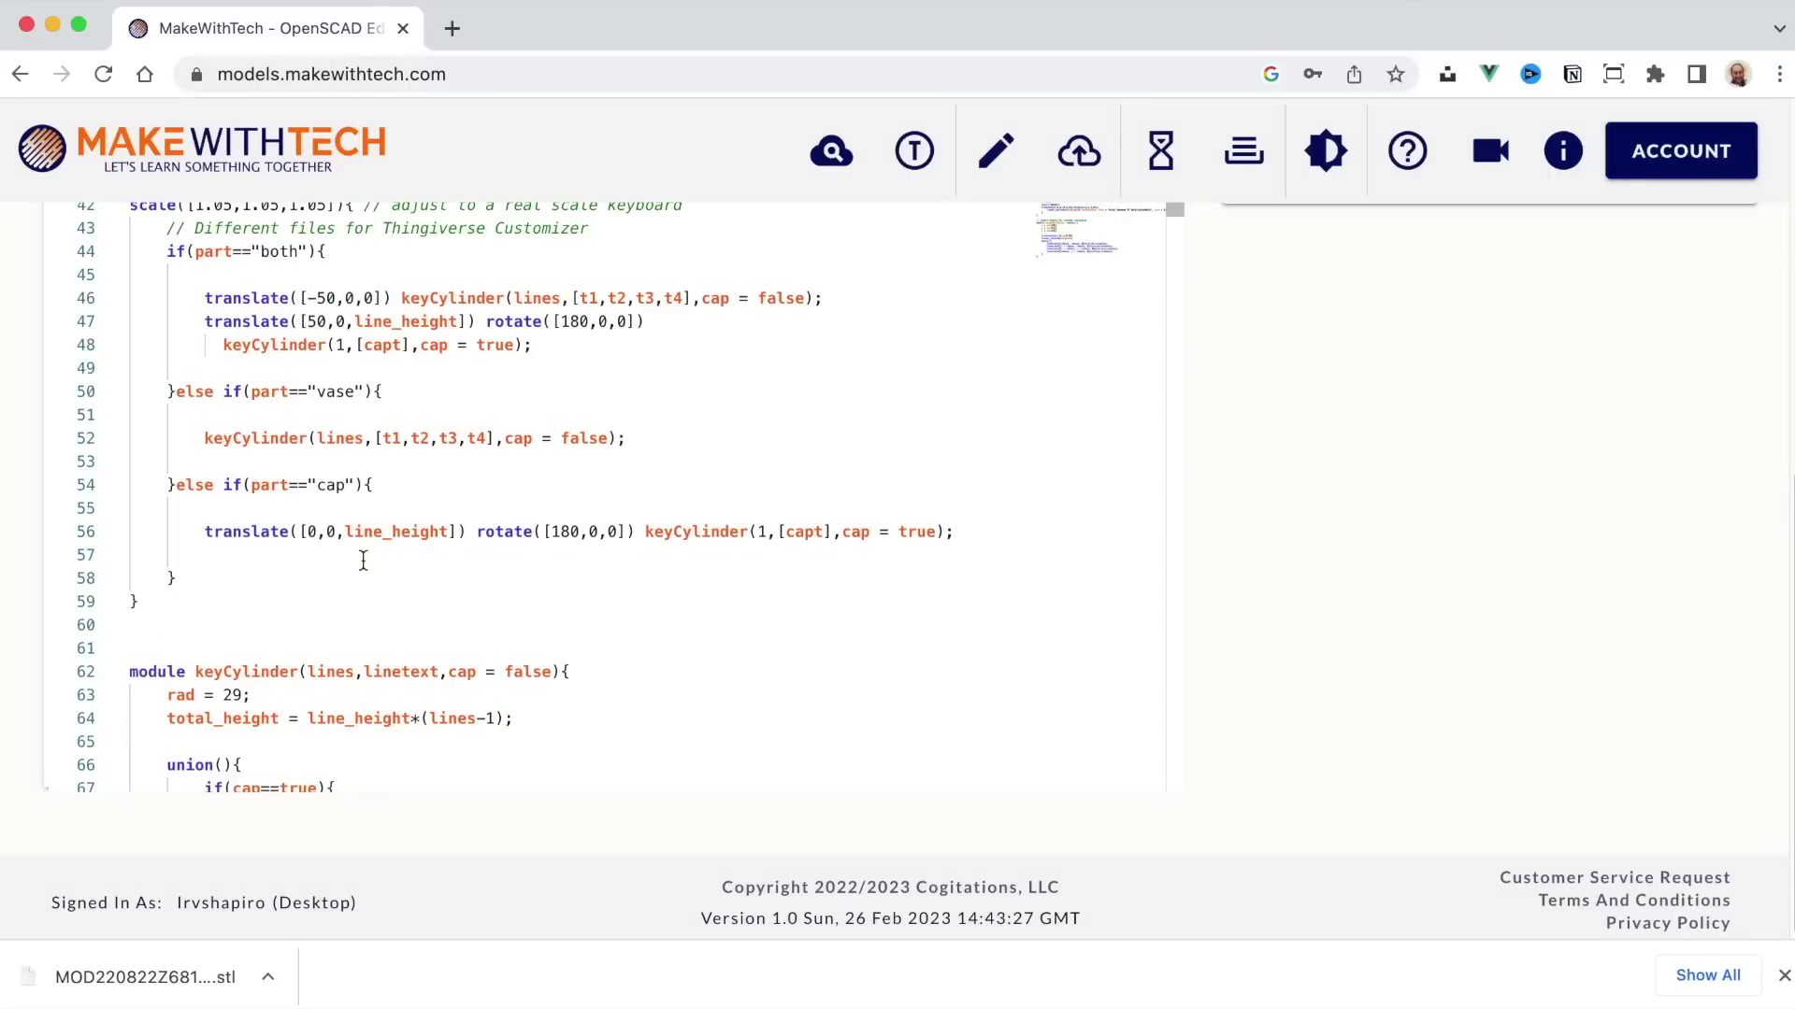
scroll(363, 560, "down", 20)
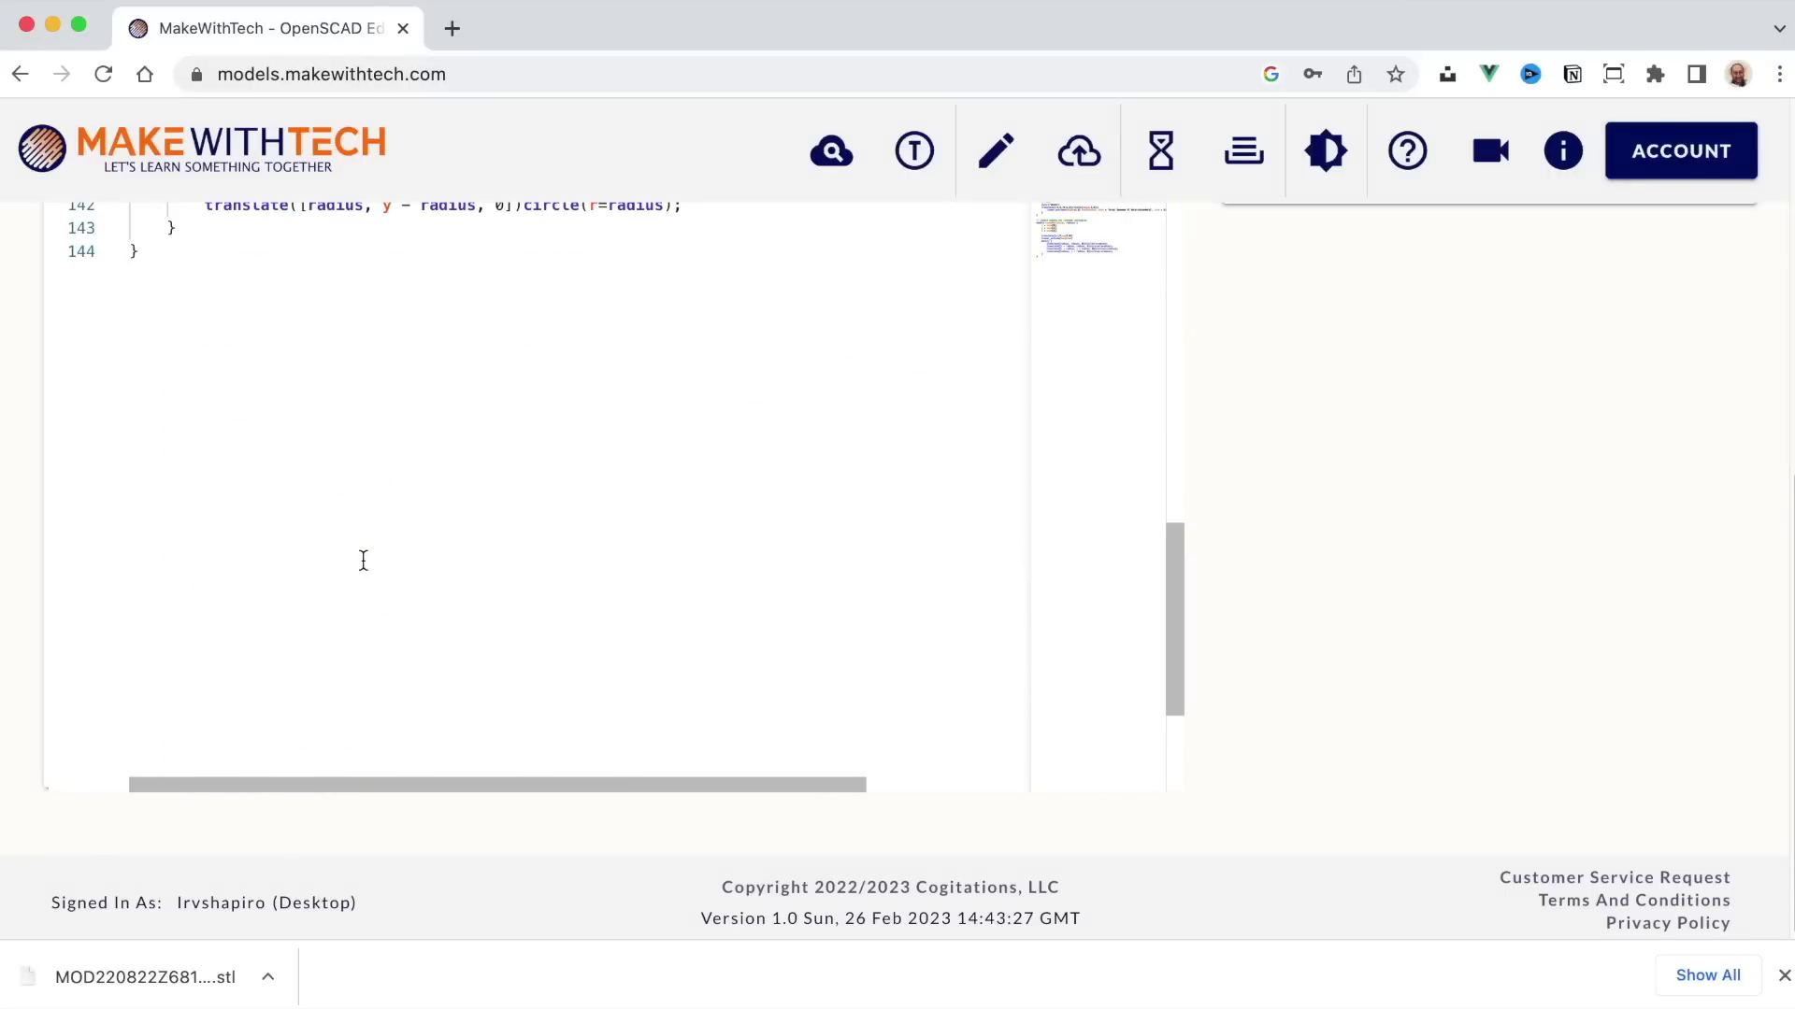
Step: Read through the Keyboard Penholder OpenSCAD script, then return to the Customizable Model Search page
scroll(363, 560, "up", 20)
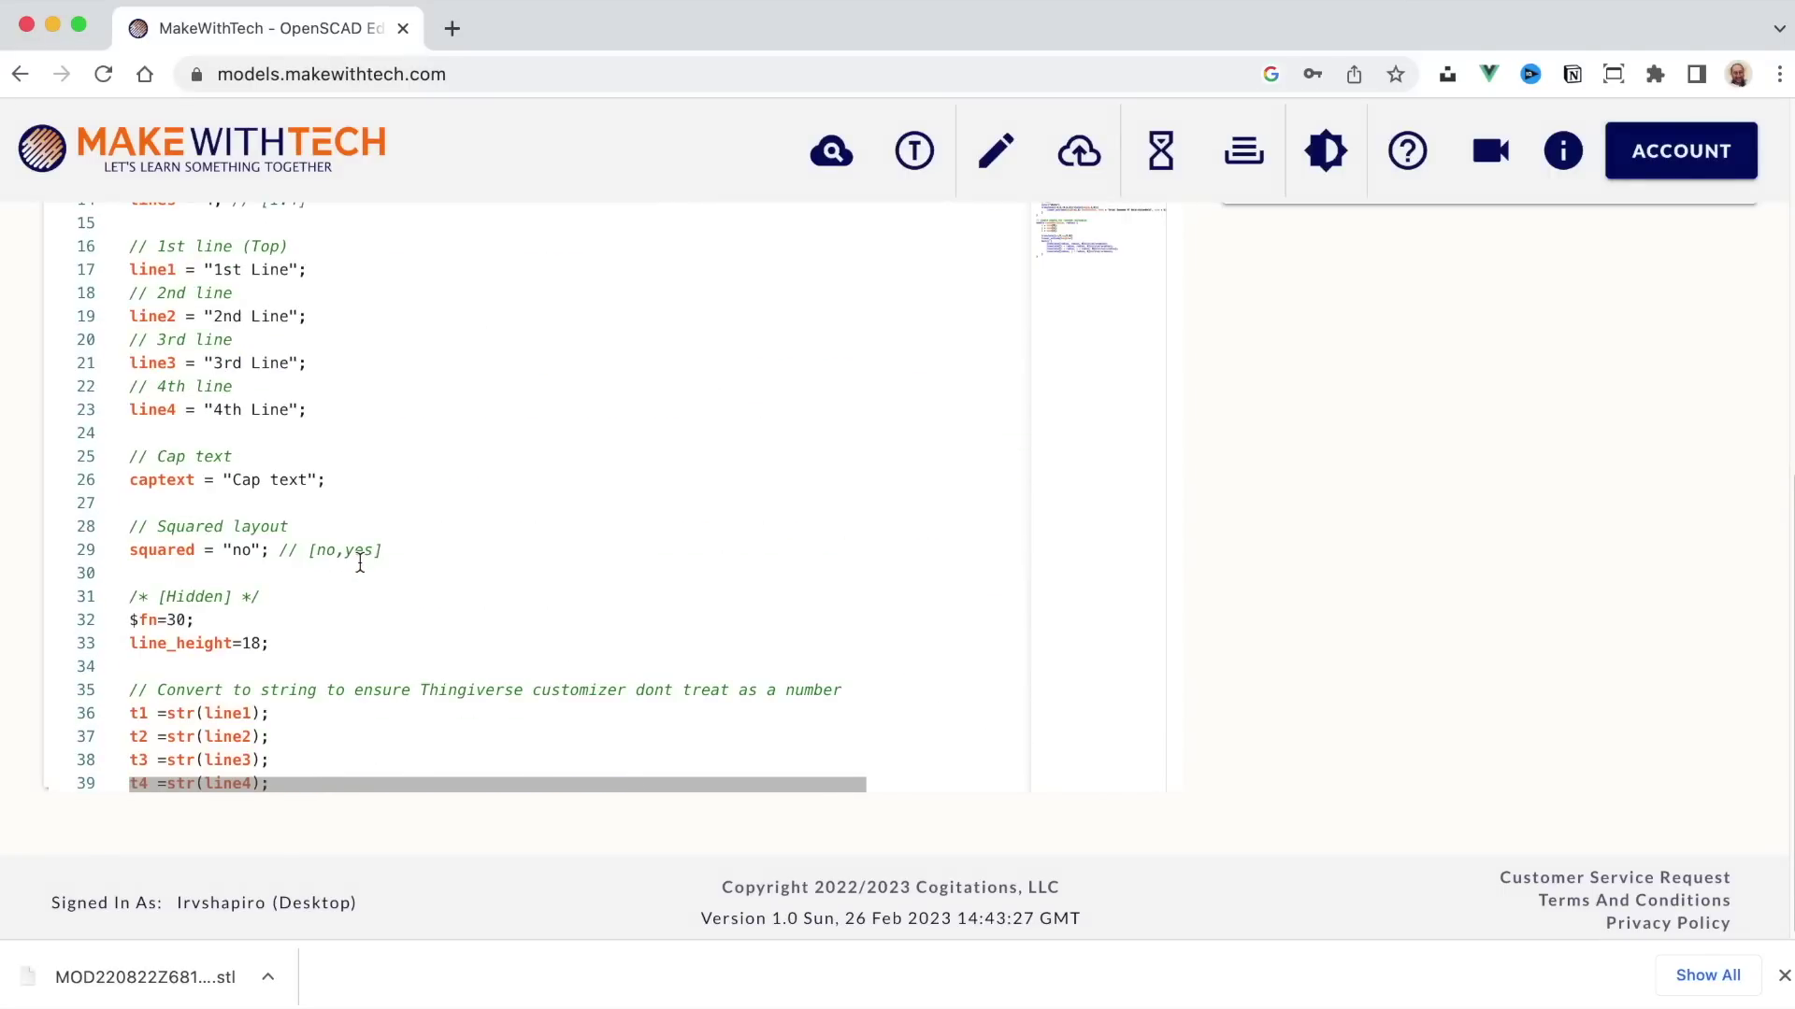
scroll(1327, 606, "up", 5)
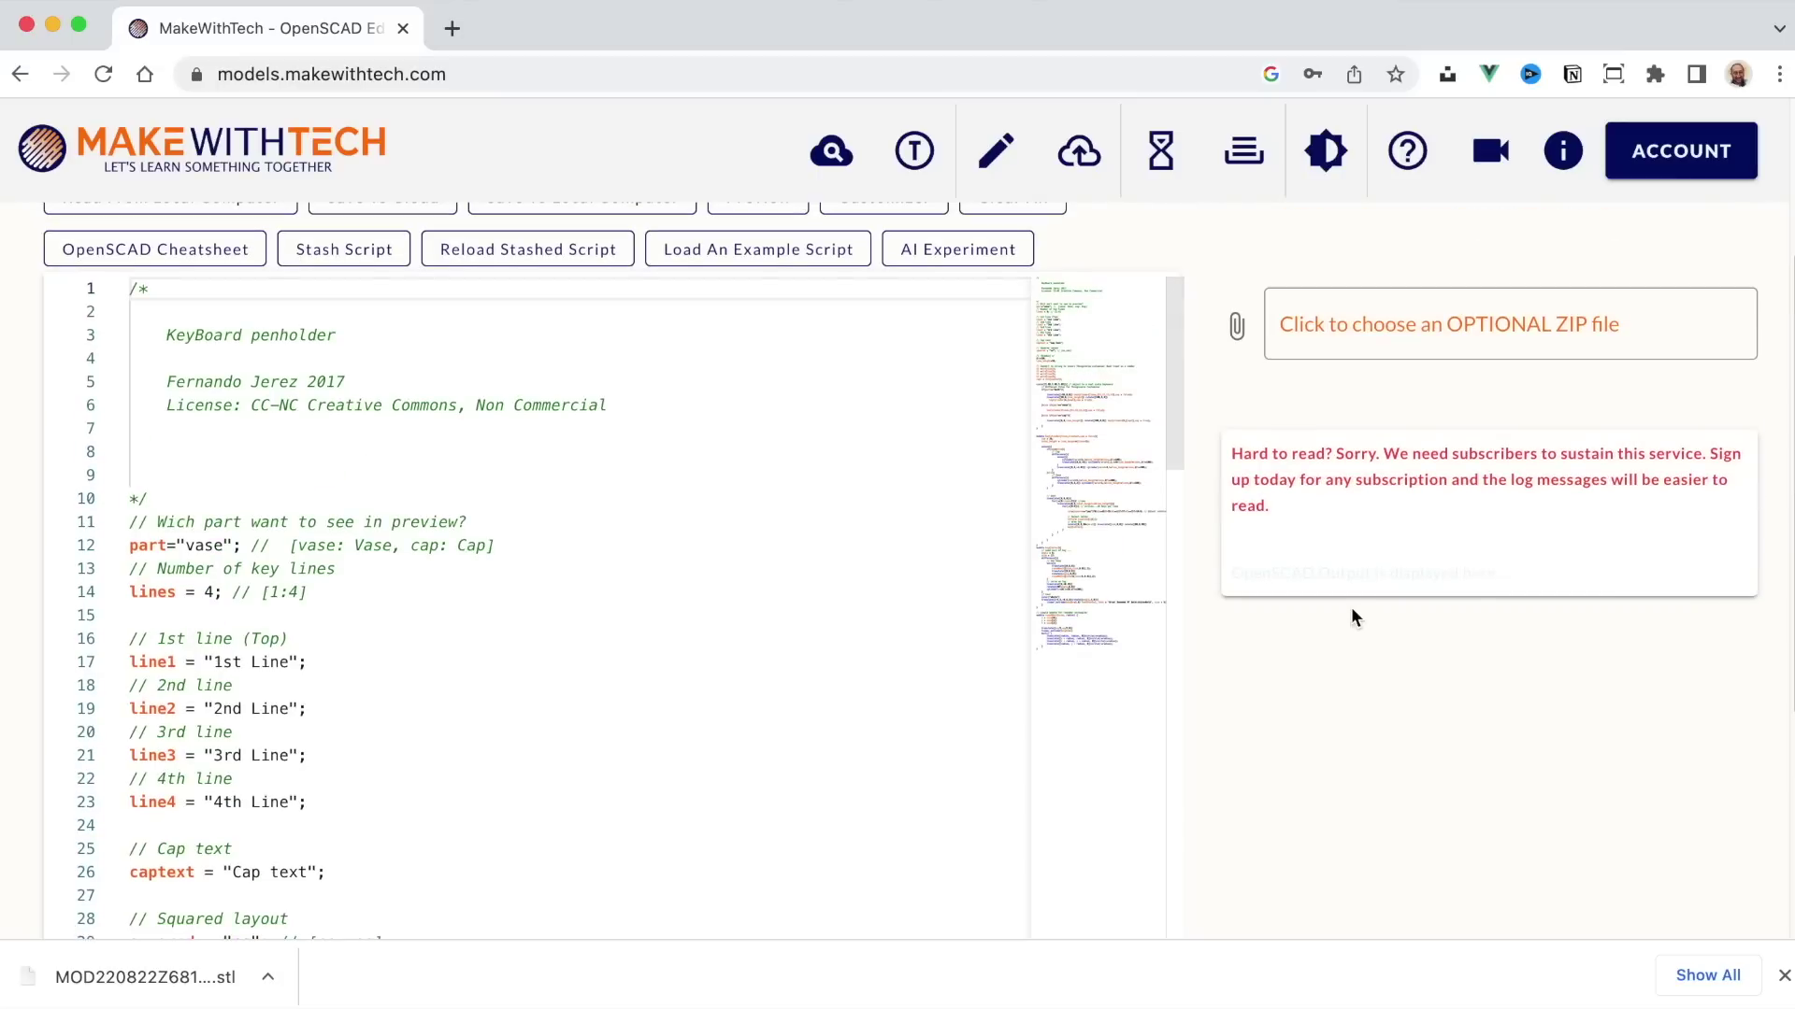
scroll(1344, 606, "down", 1)
scroll(673, 613, "down", 8)
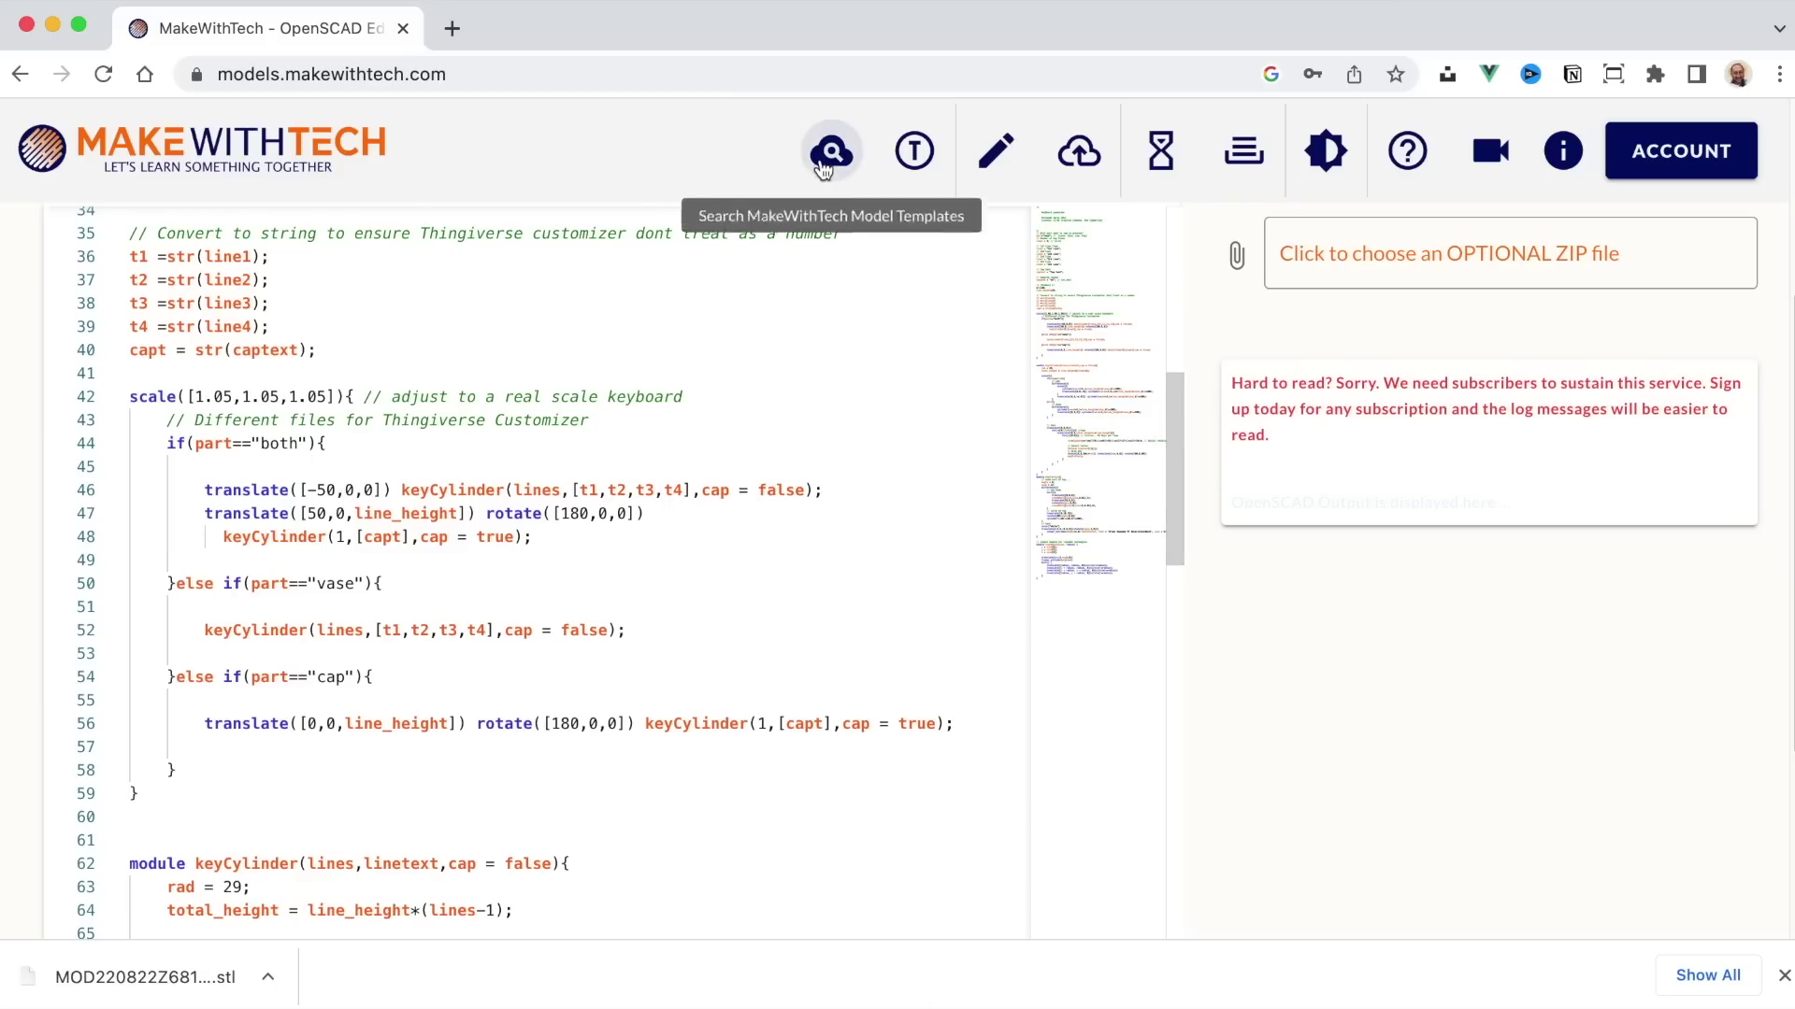
left_click(823, 166)
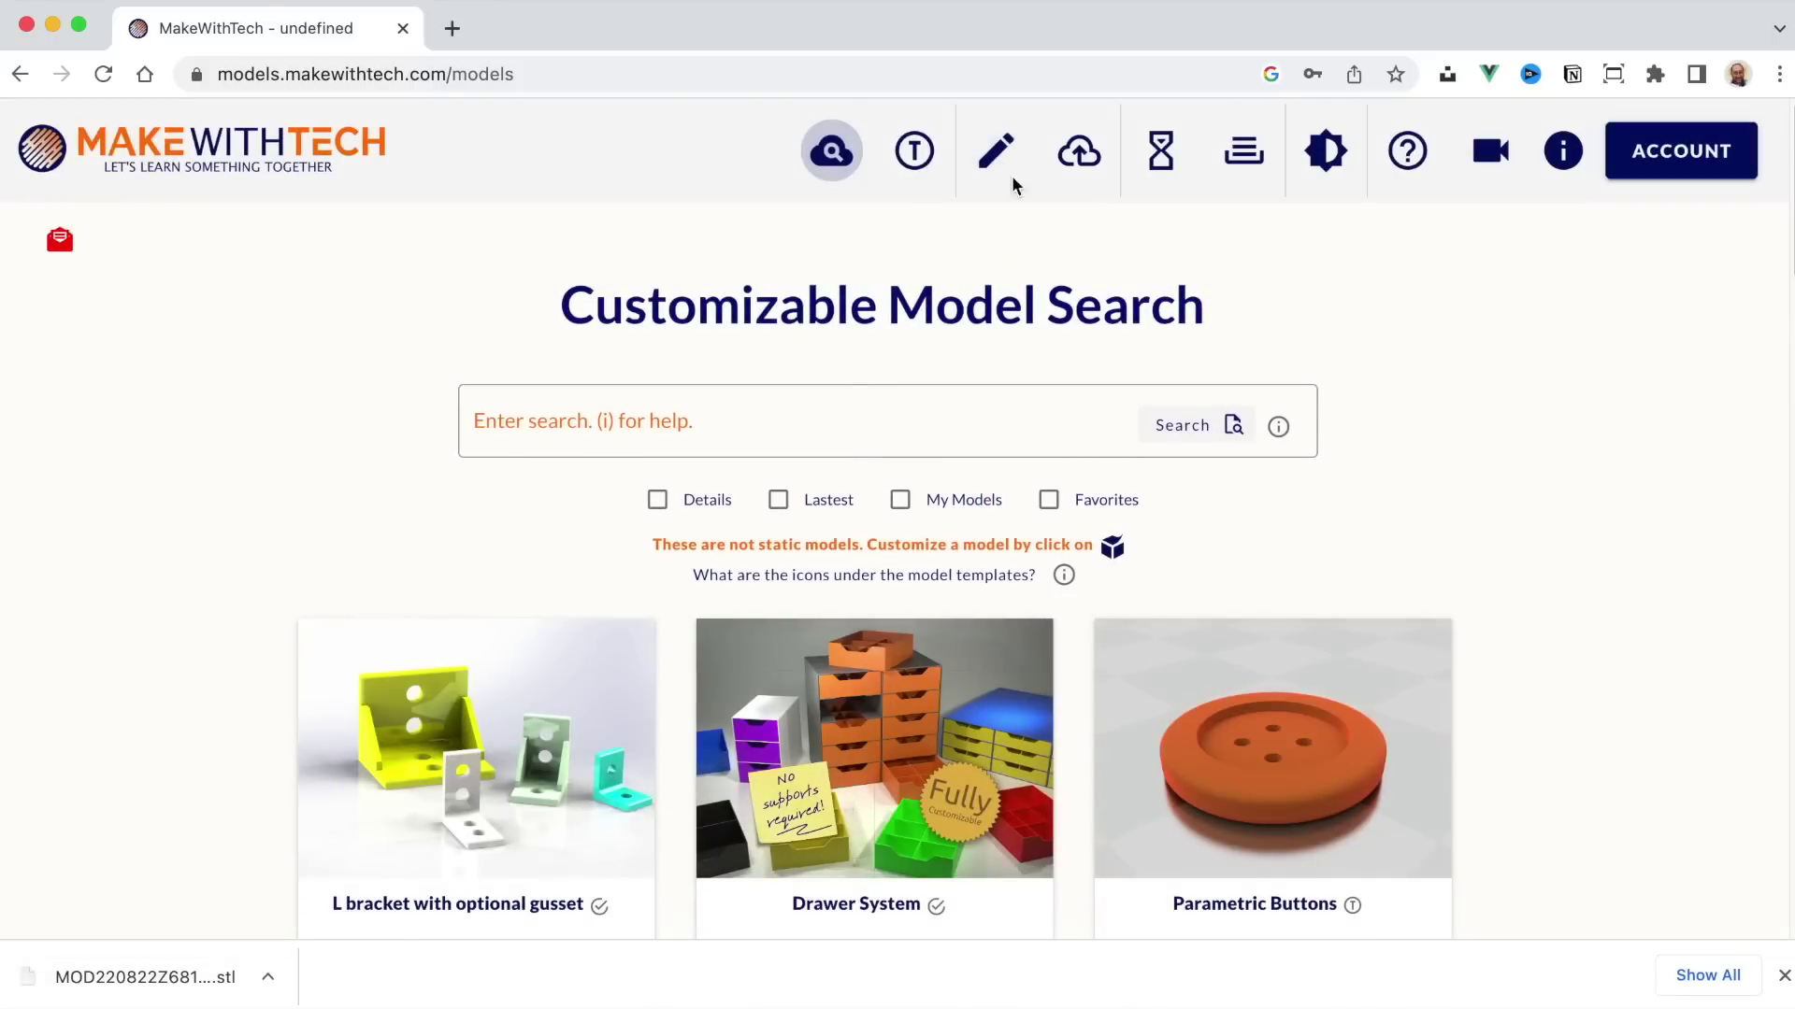
Step: Start a blank OpenSCAD script and write cube(25); on its second line
left_click(996, 166)
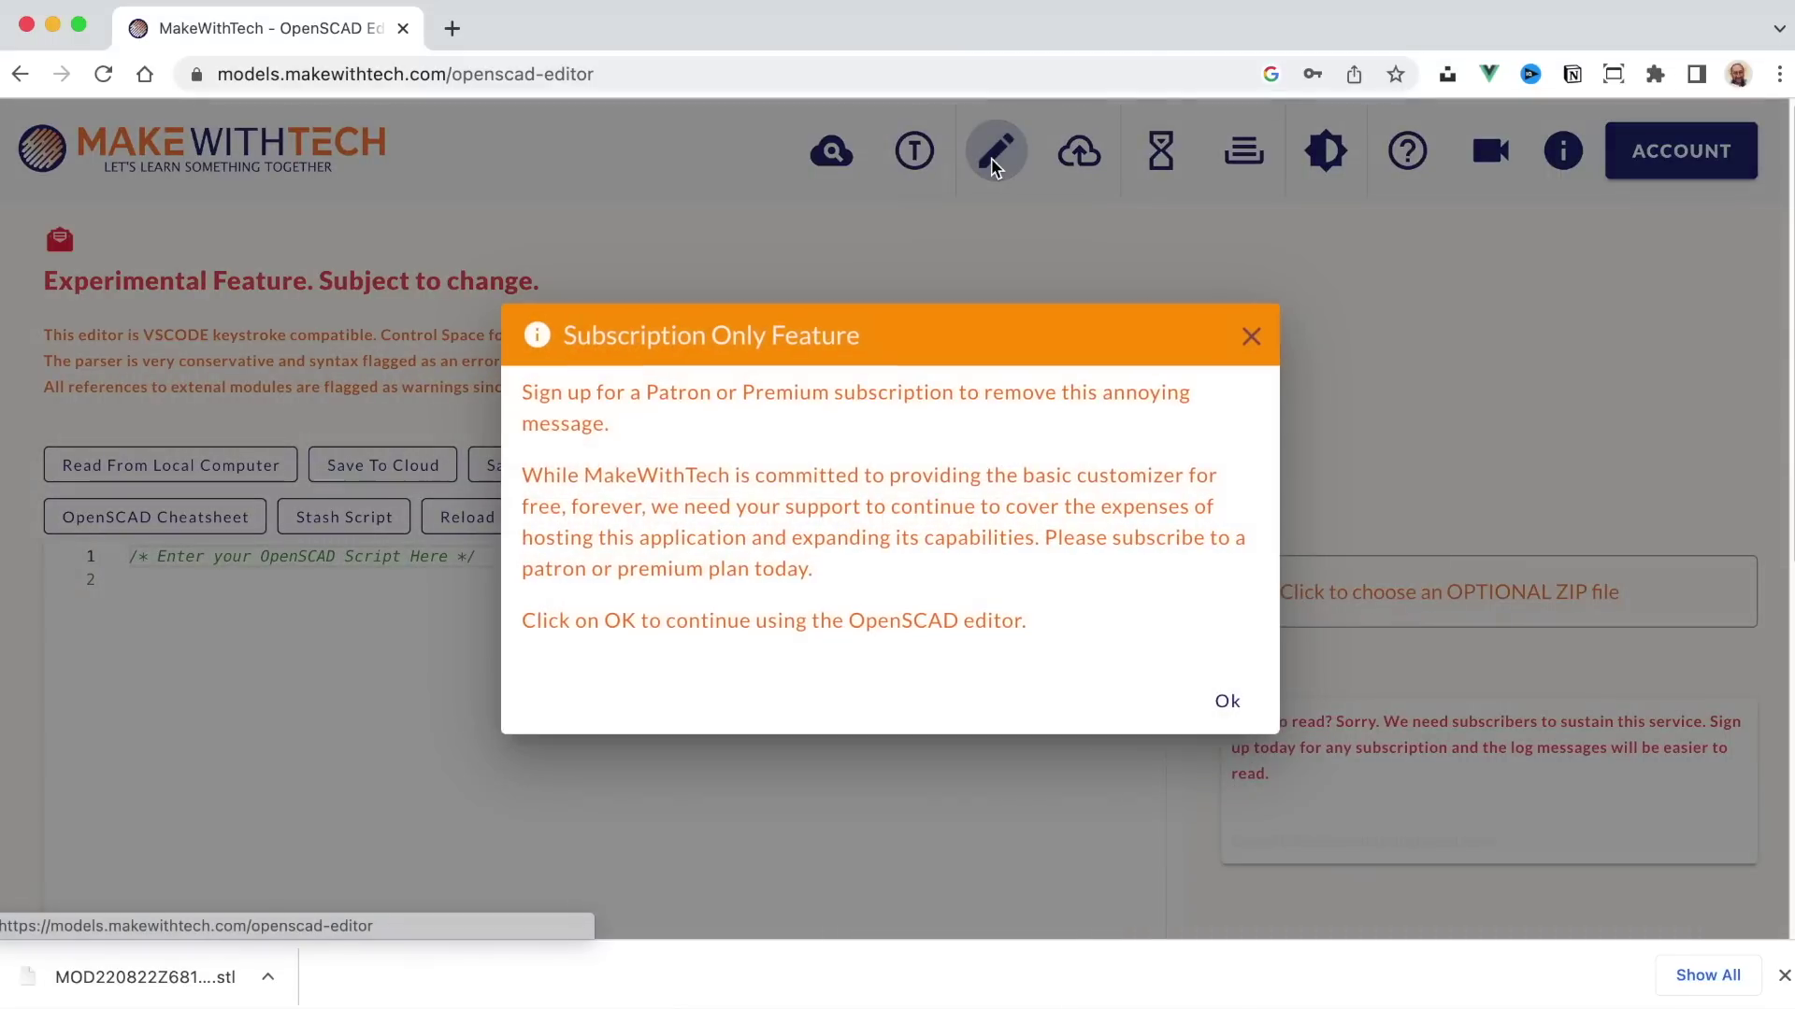
left_click(1227, 697)
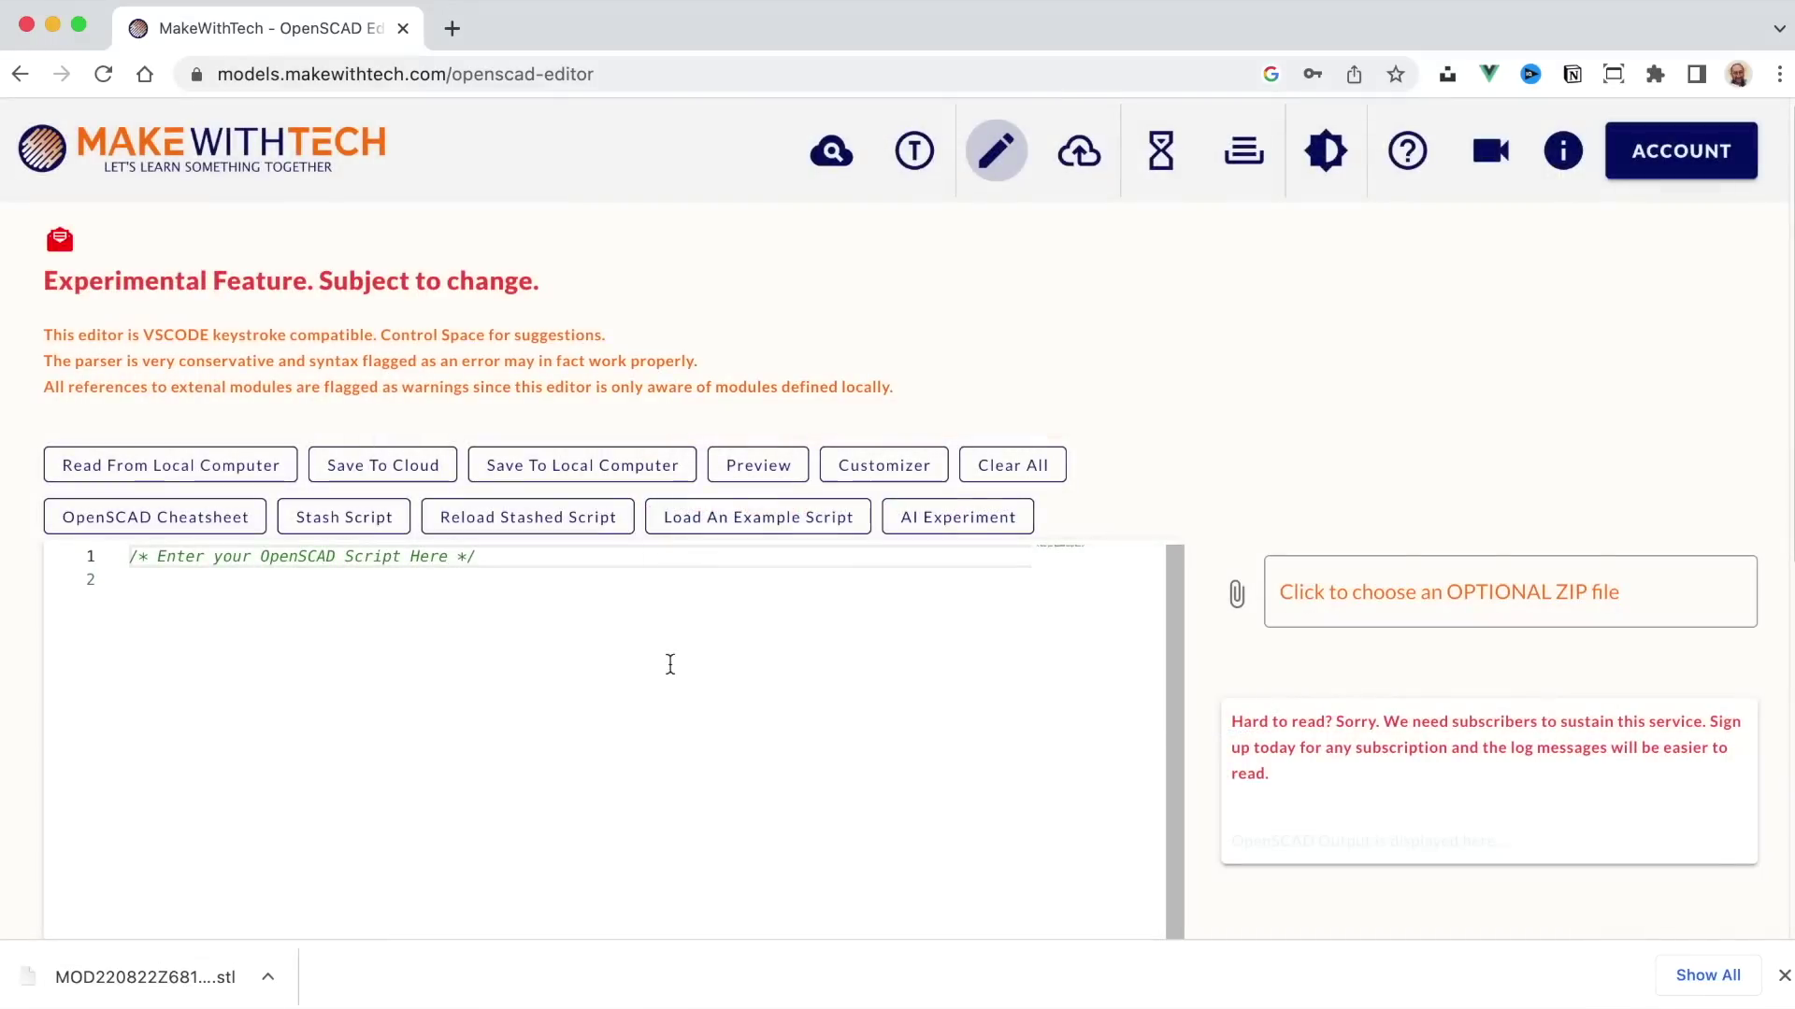
left_click(435, 609)
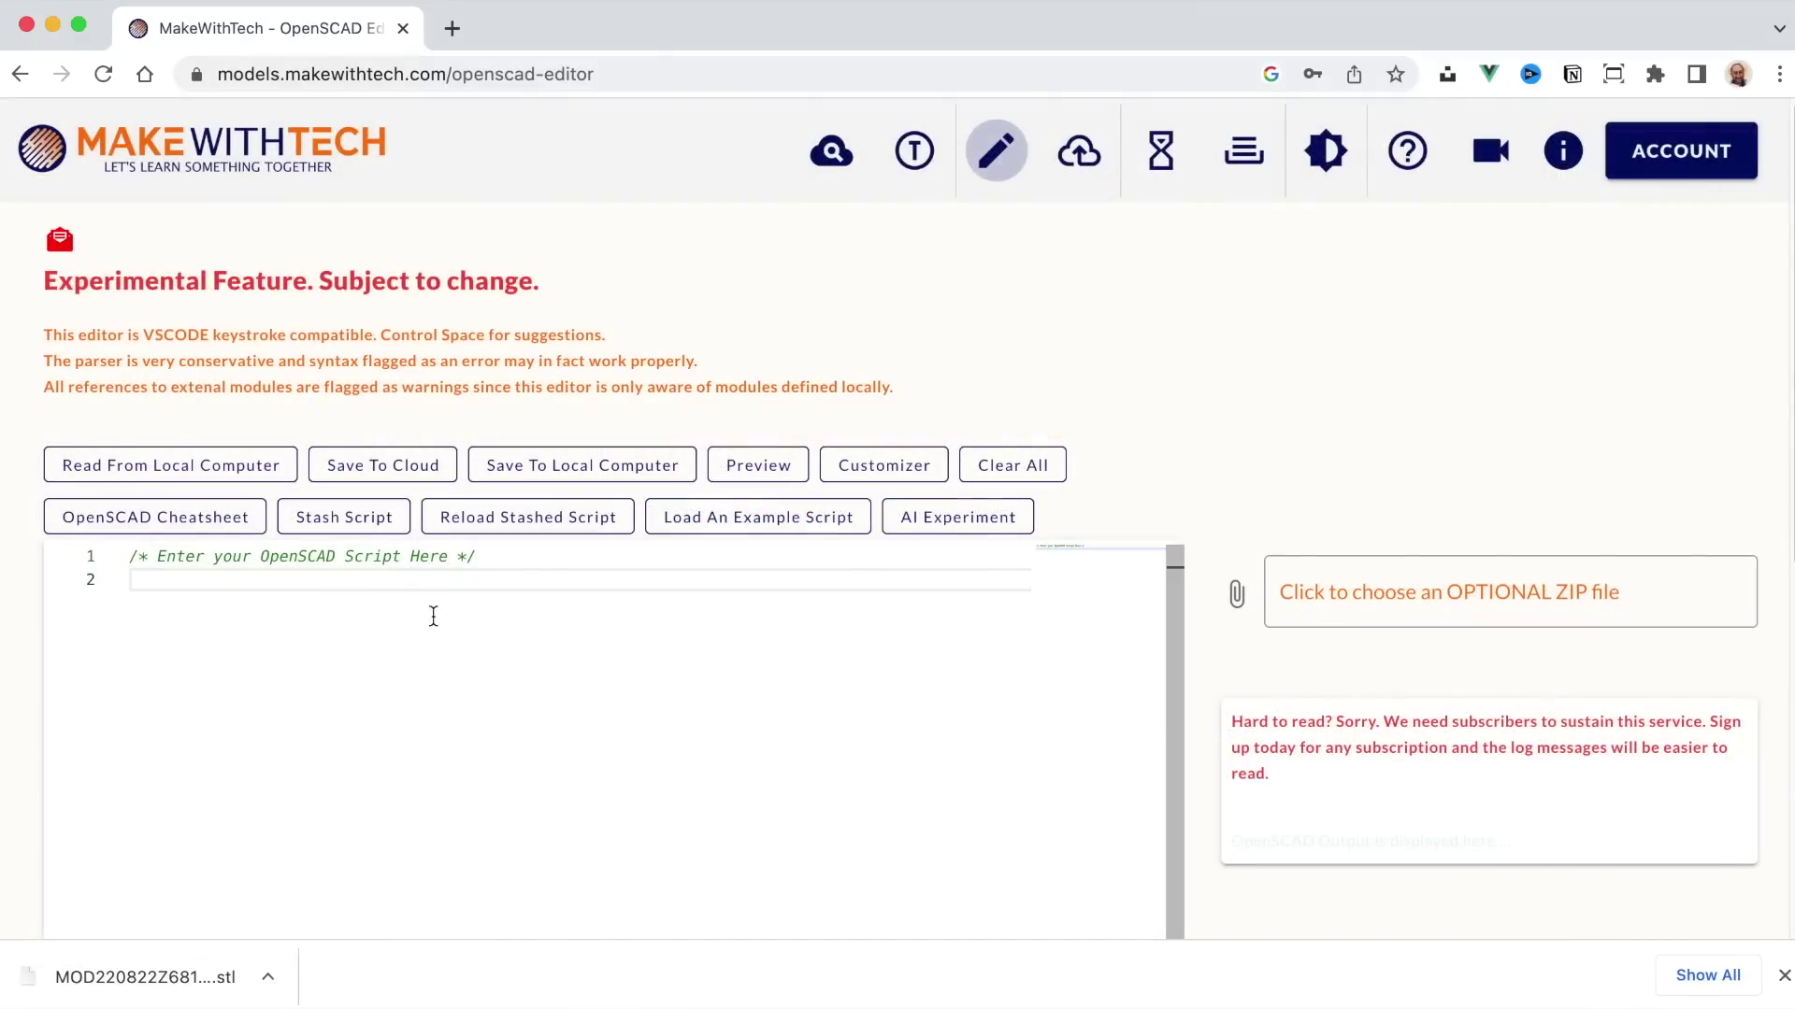
type("cube(25")
key("Right")
type(";")
Step: Preview the size-25 cube, close the preview, and delete the cube line
left_click(752, 465)
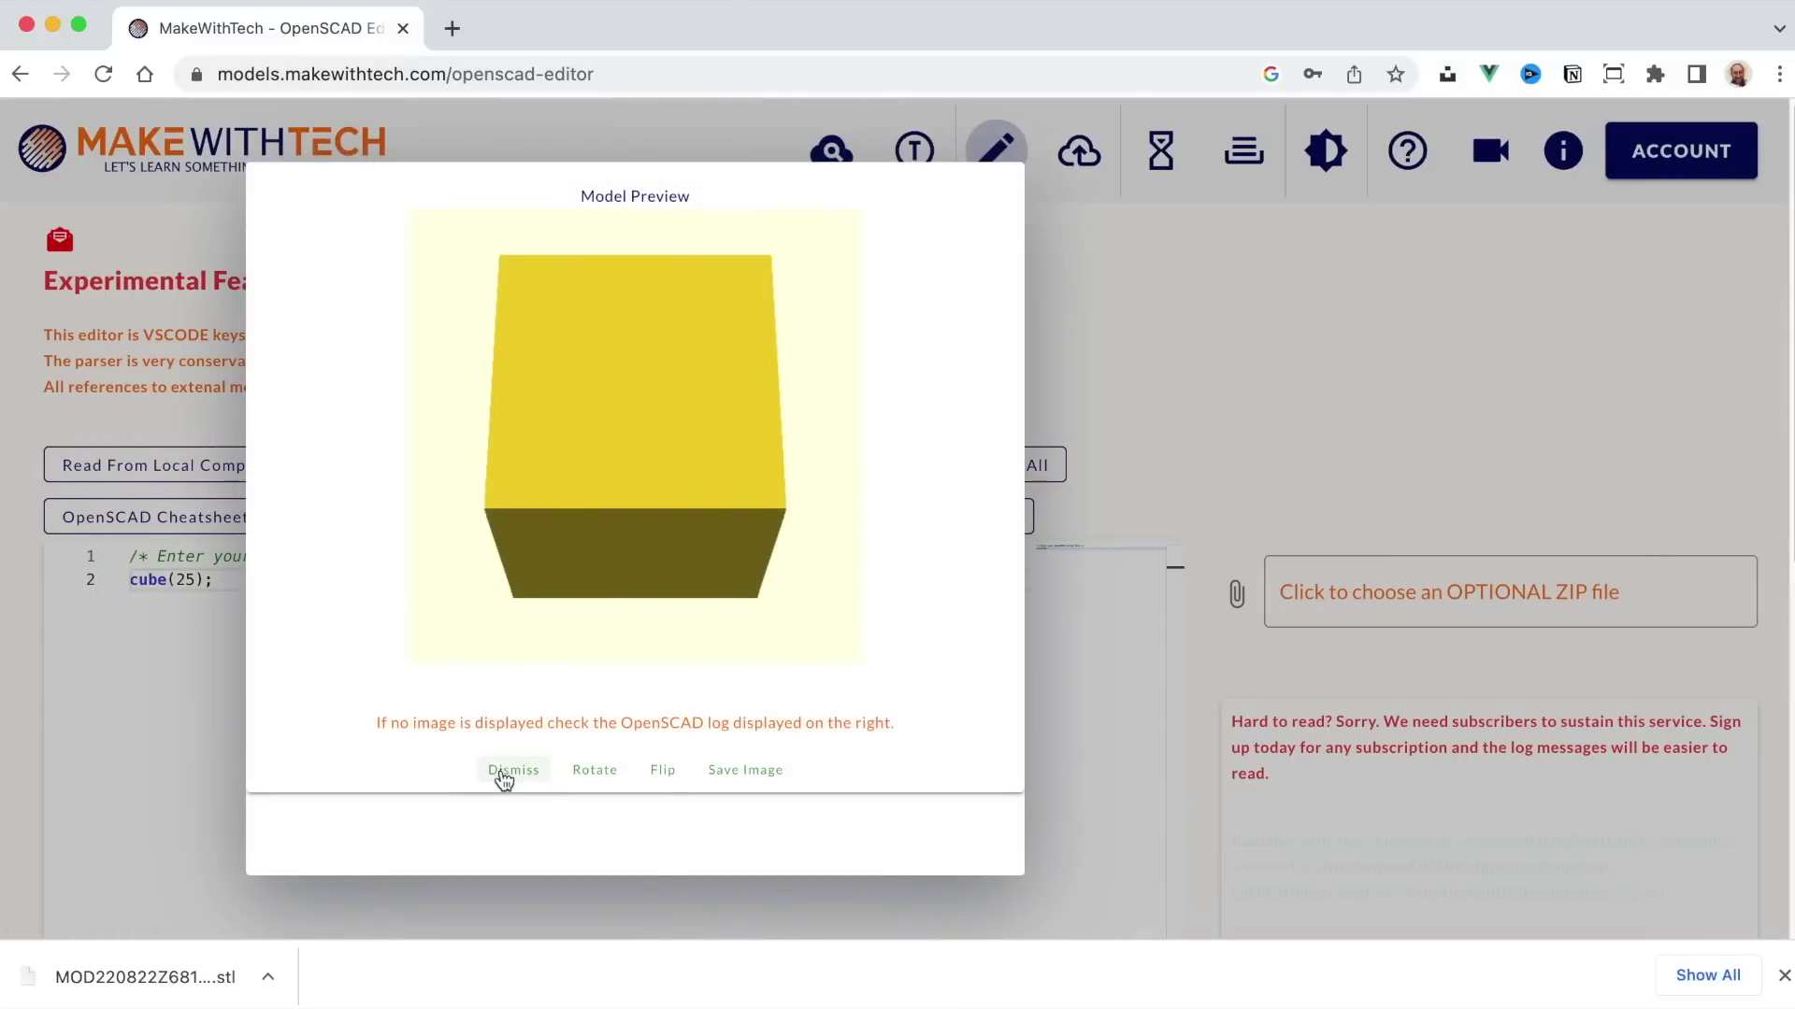
left_click(504, 774)
left_click_drag(229, 587, 114, 577)
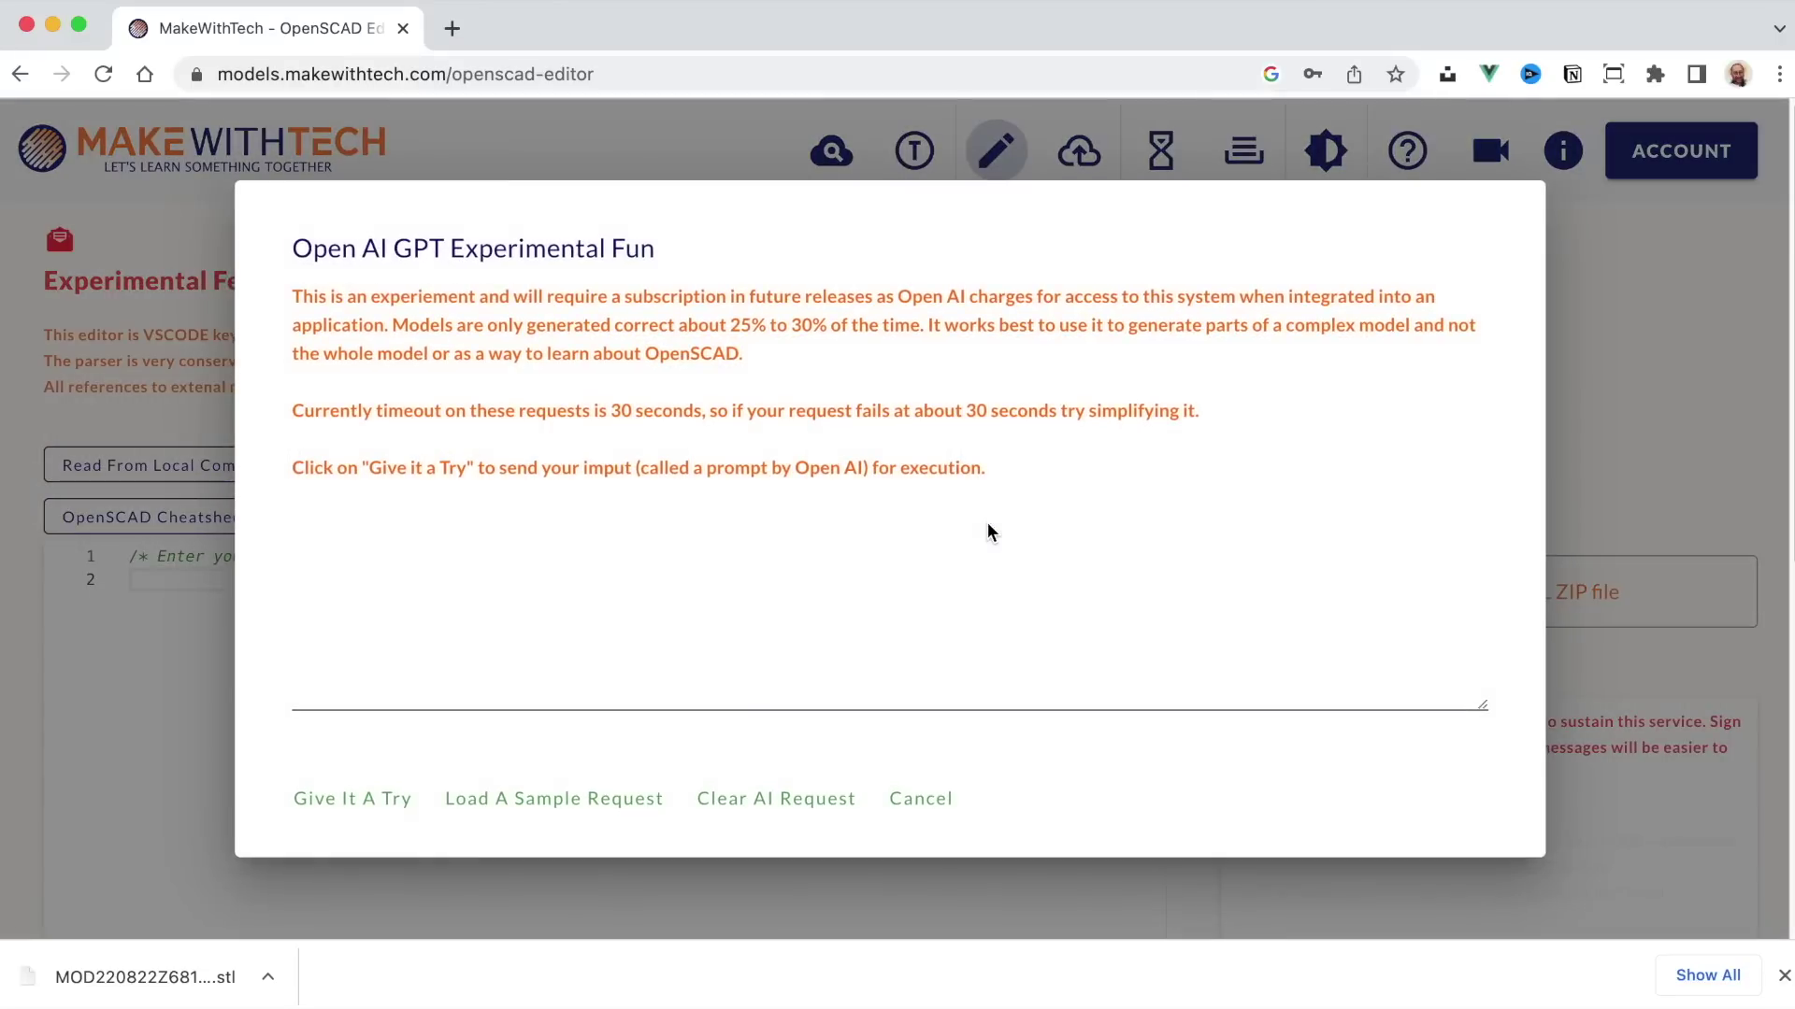
Step: Load the sample 'red cube on top of a green cube' prompt and send it to the AI
left_click(926, 531)
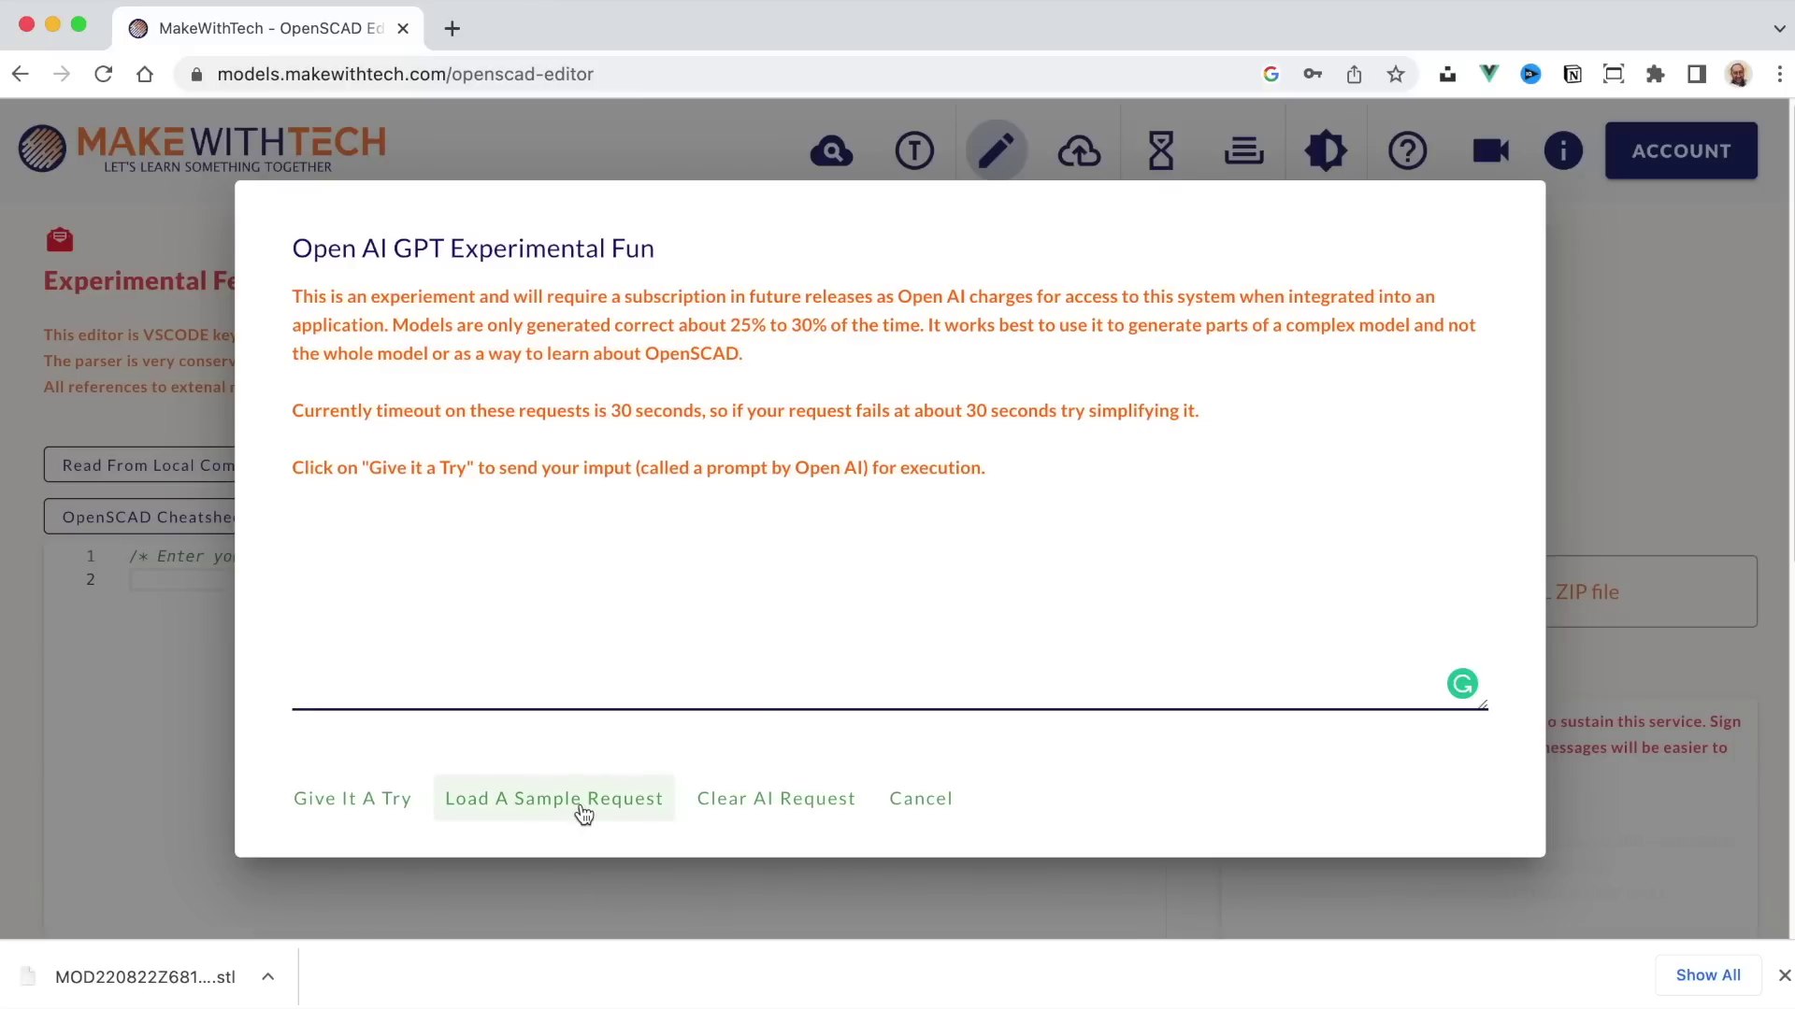
left_click(584, 812)
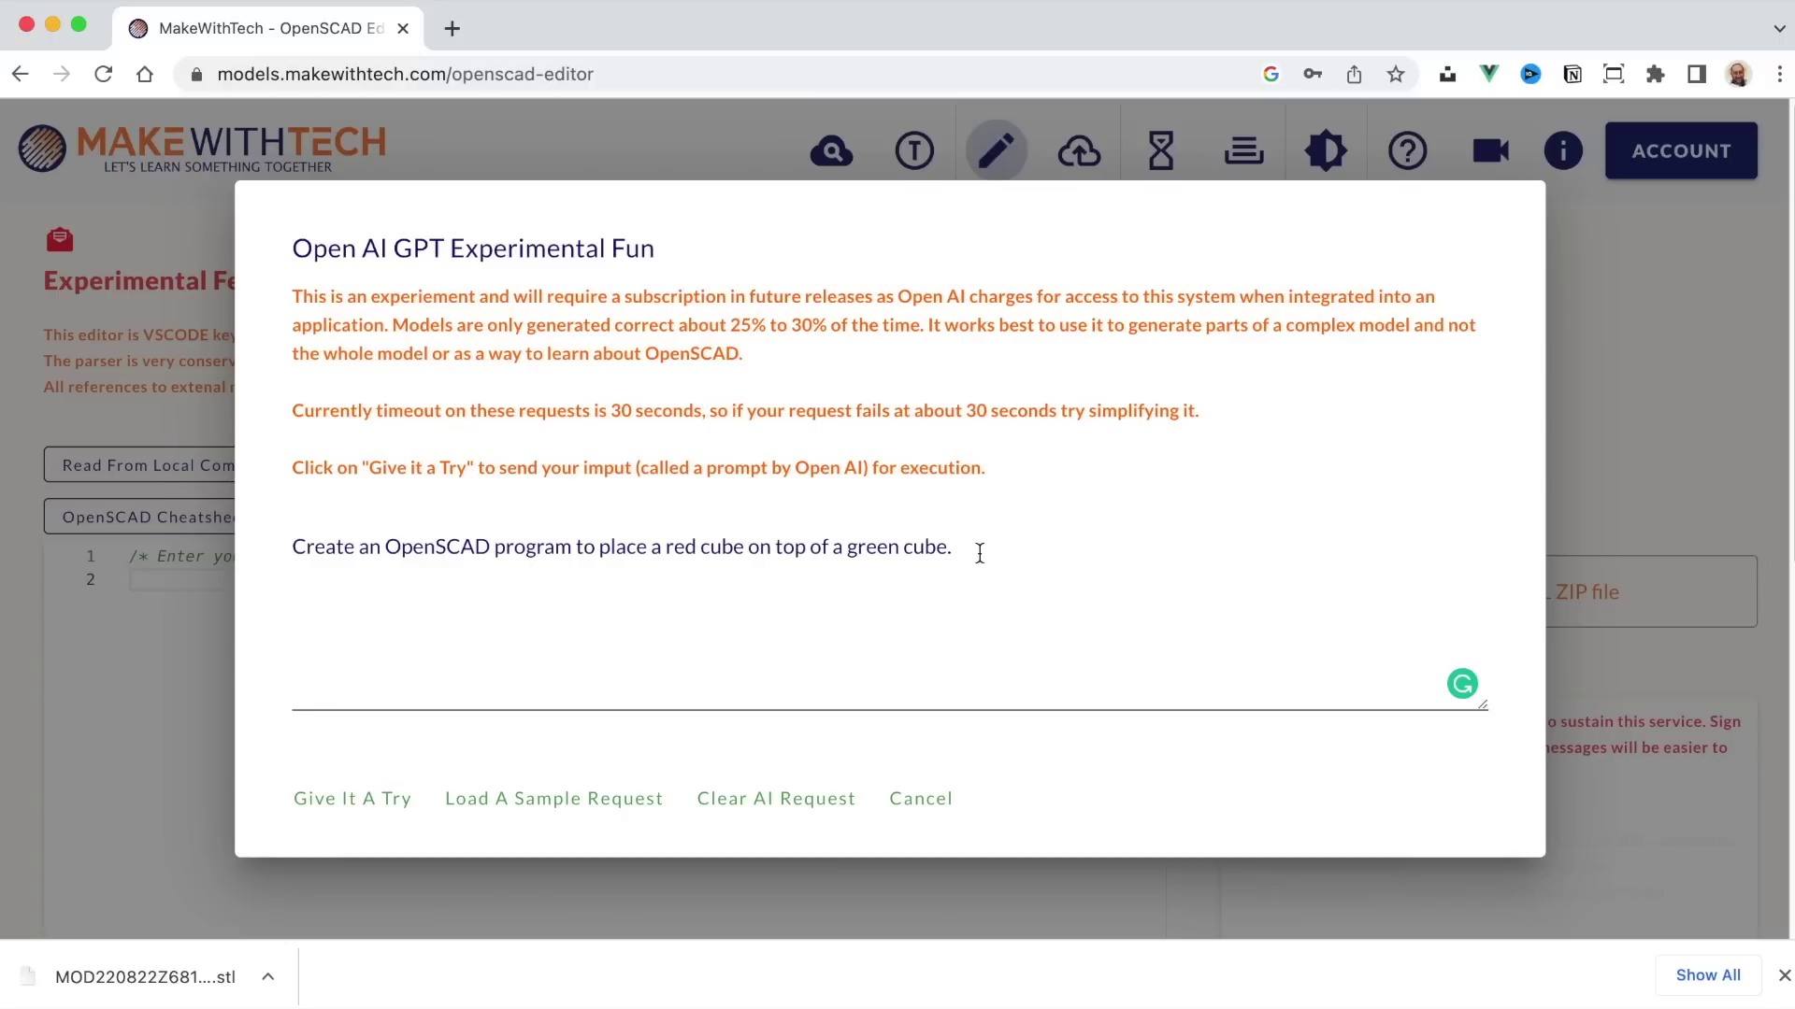
left_click(360, 800)
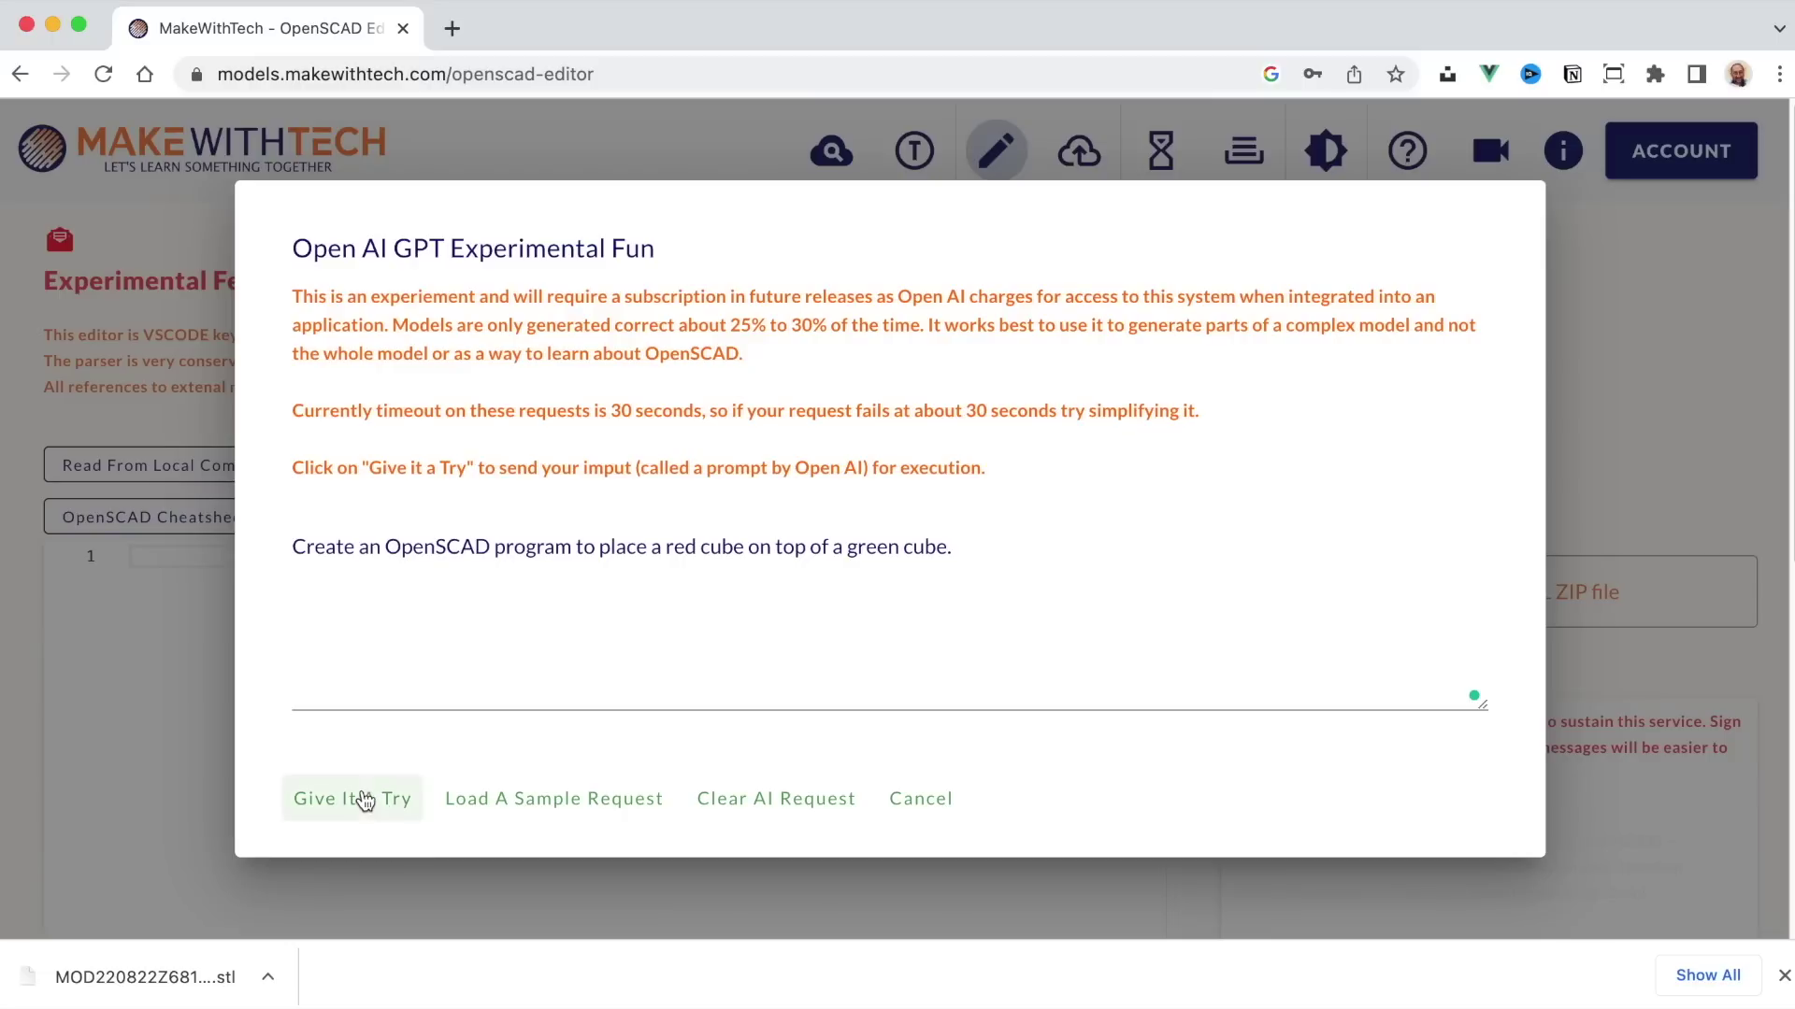
left_click(363, 800)
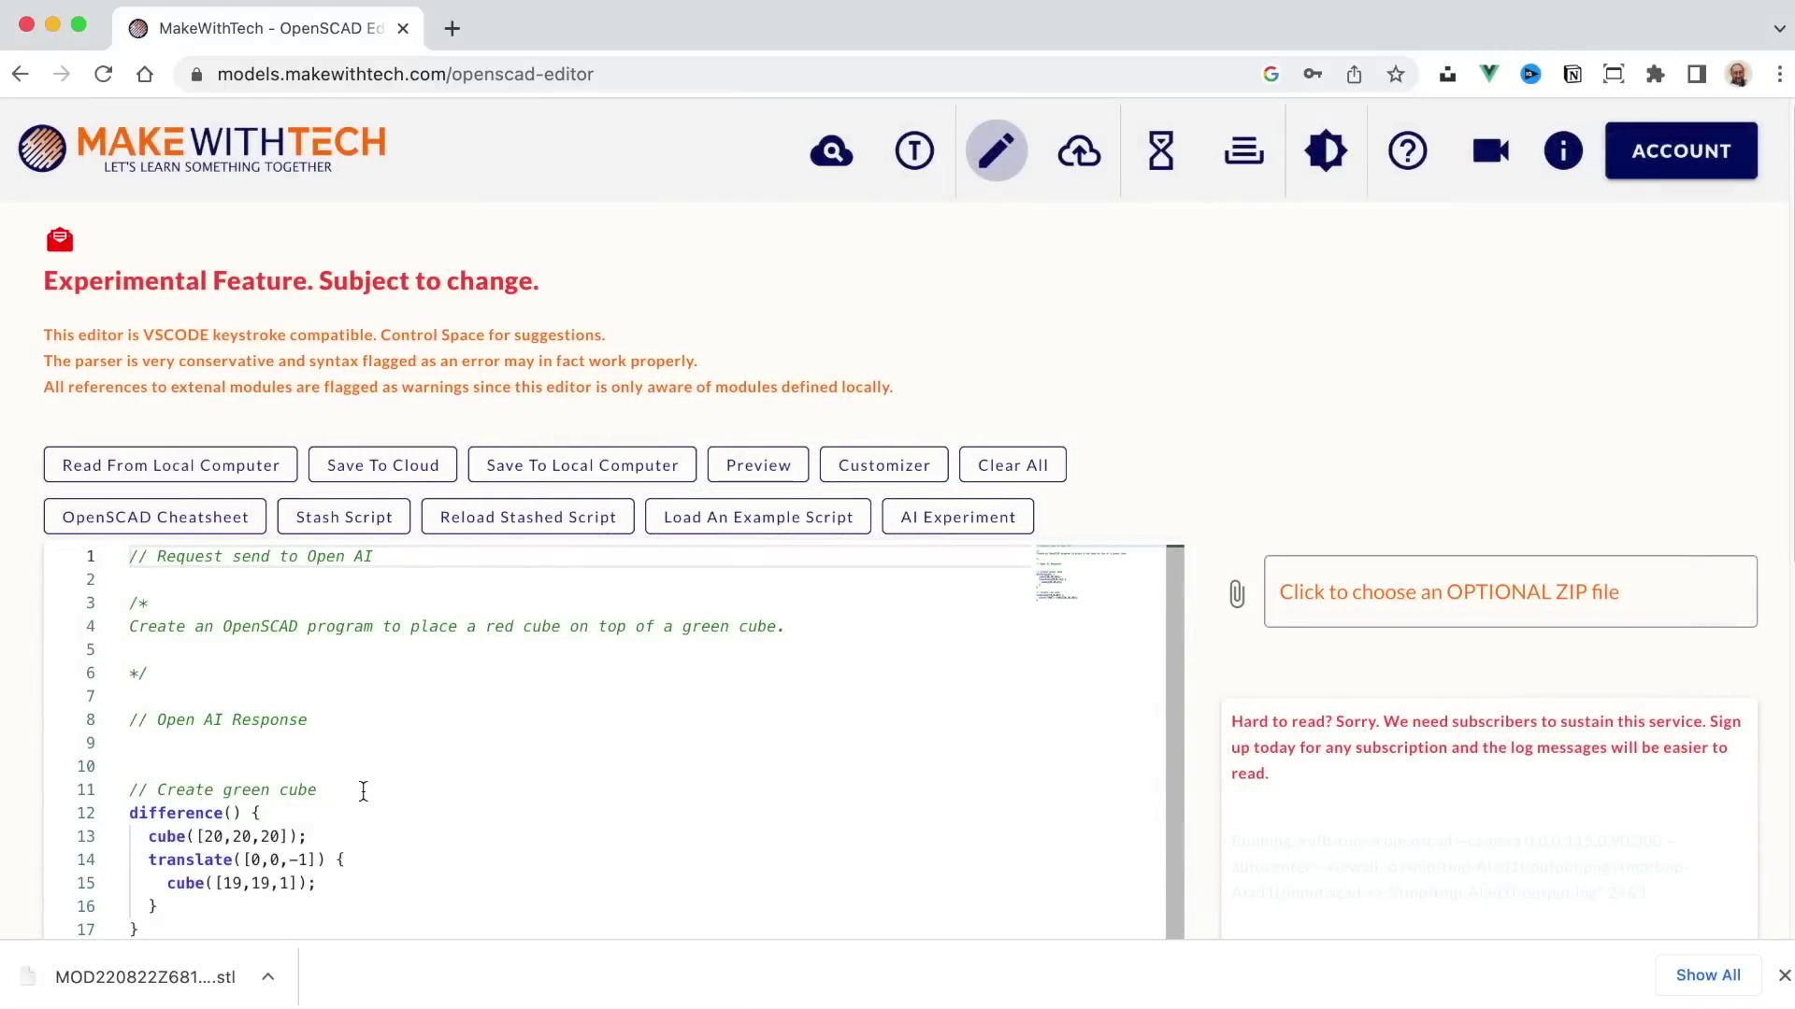
Step: Scroll through the AI-generated script and preview the red cube stacked on the green cube
scroll(388, 784, "down", 5)
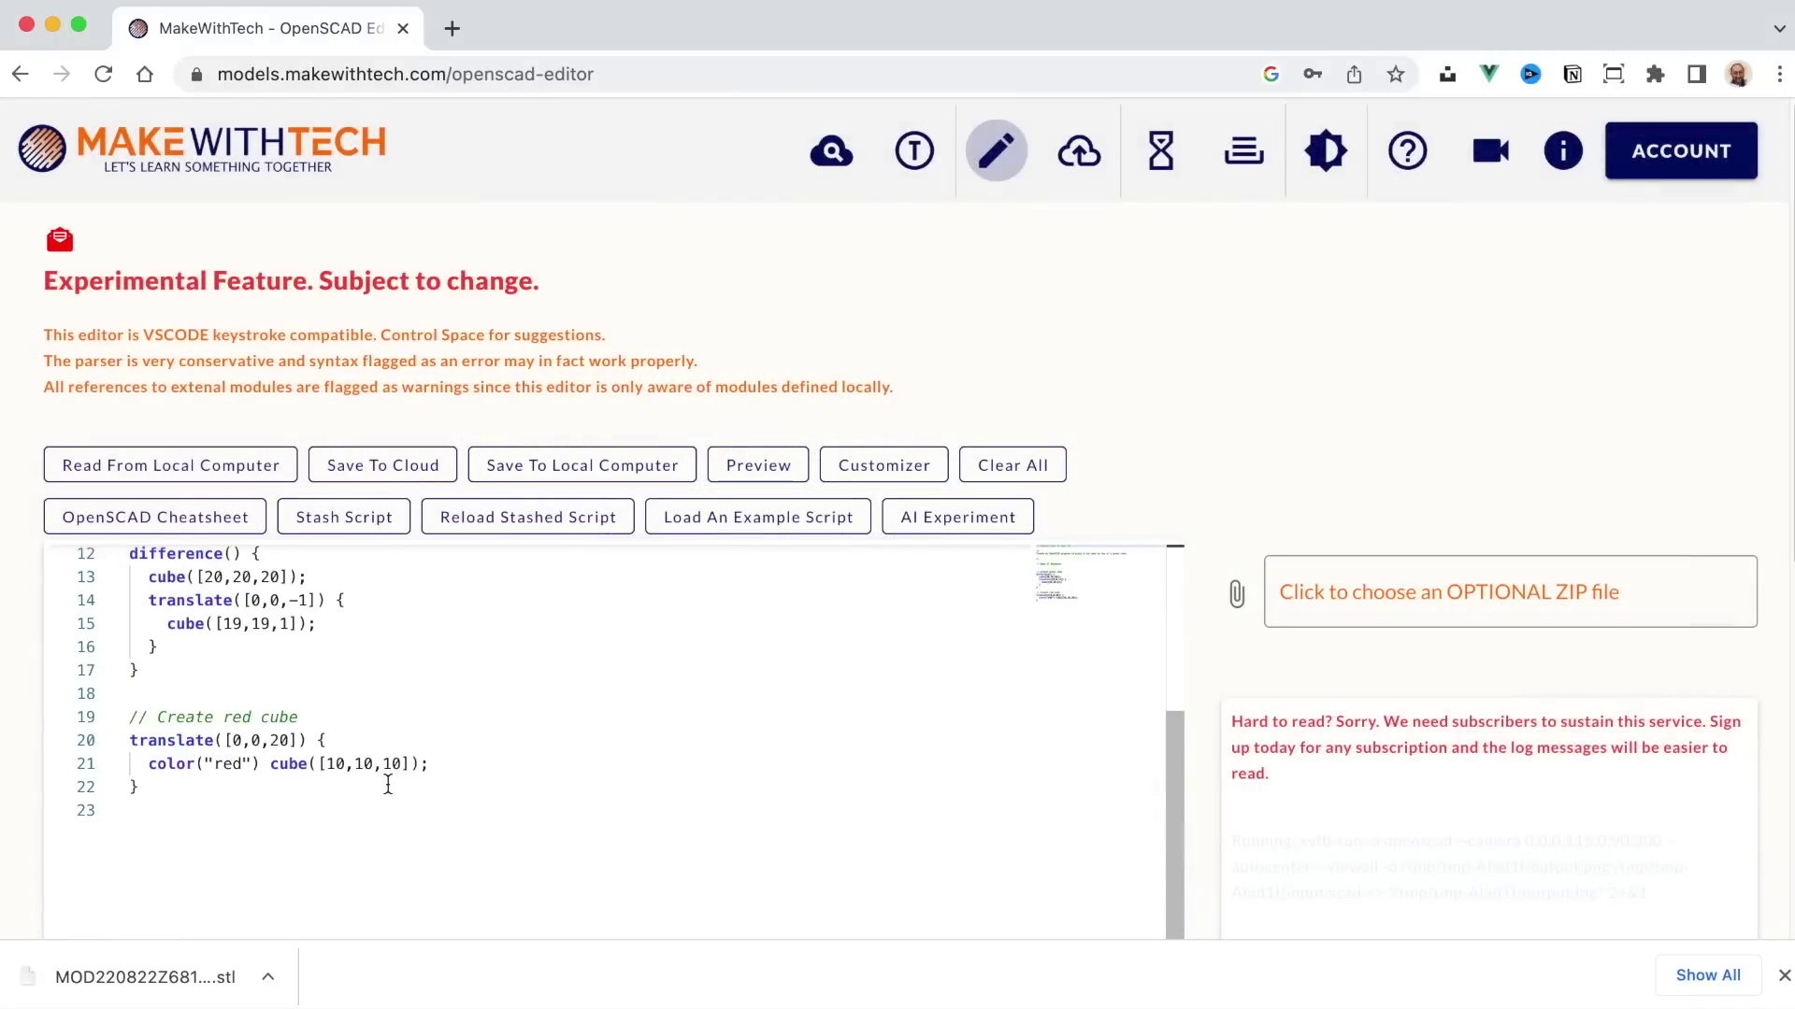
scroll(388, 783, "up", 3)
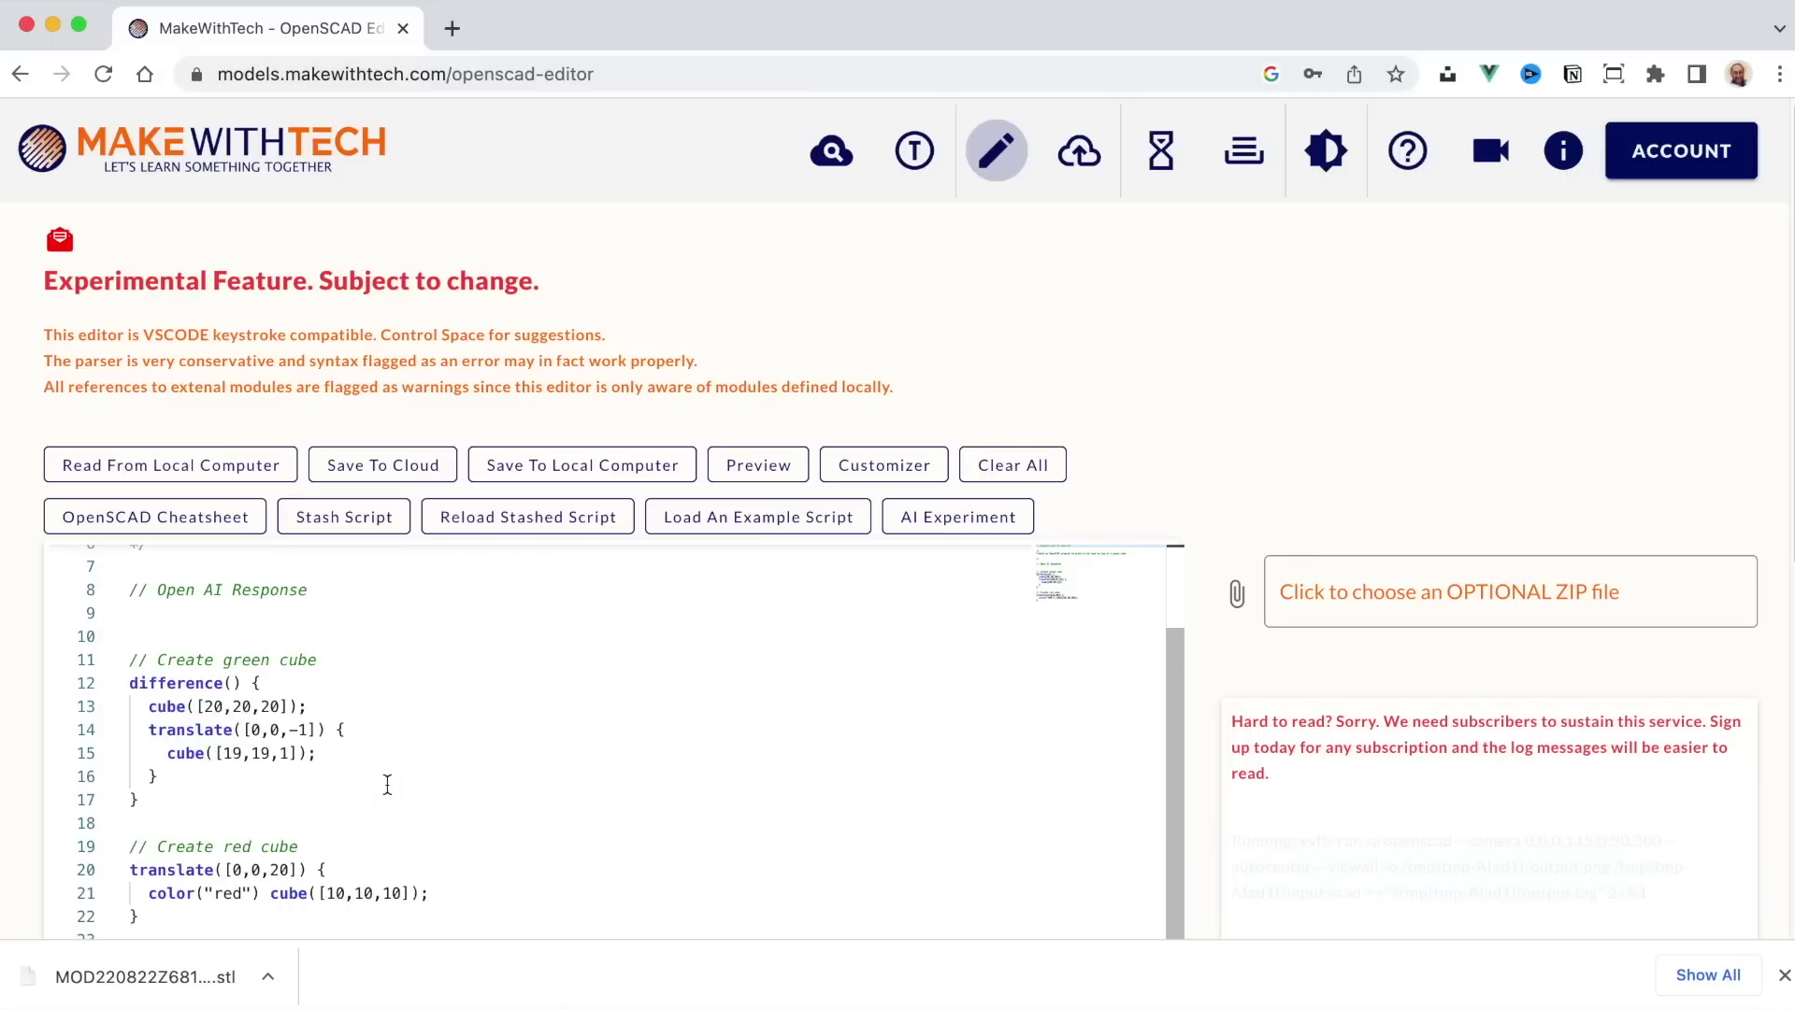
scroll(388, 783, "up", 3)
scroll(388, 784, "down", 3)
scroll(385, 787, "up", 3)
left_click(779, 465)
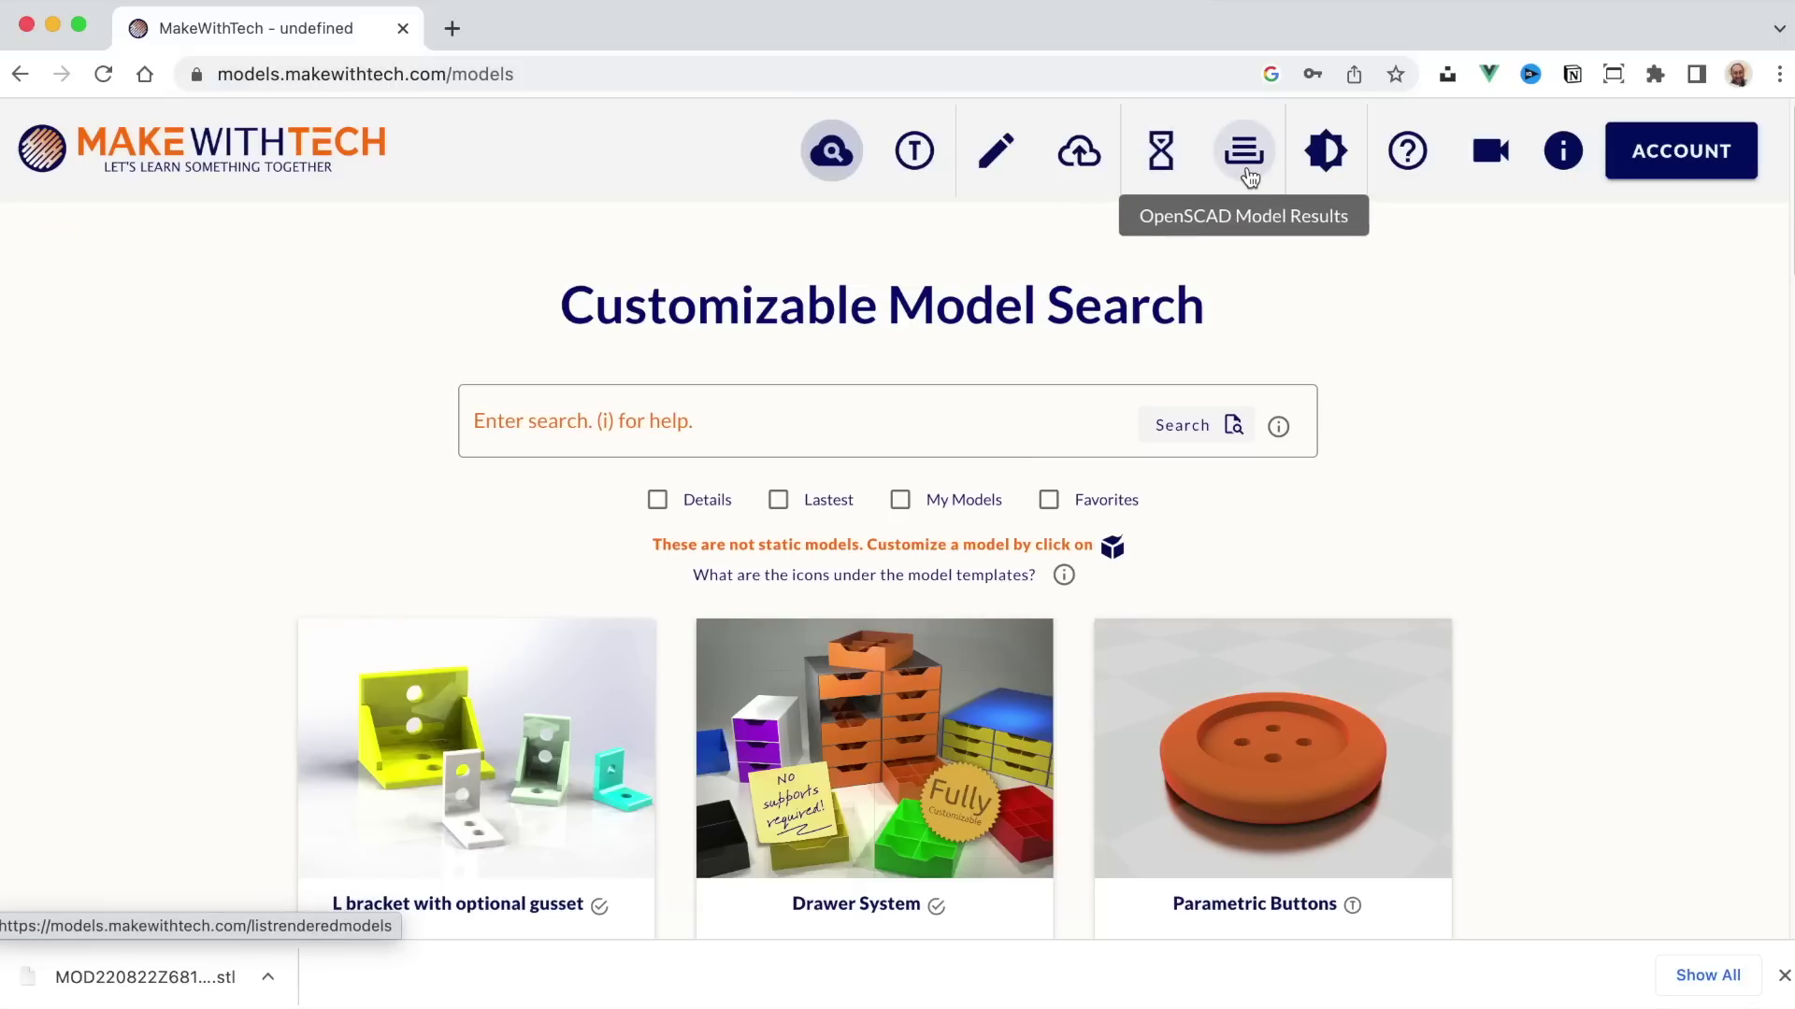
Step: Open the FAQ and Help page and scroll through its Getting Started and Frequently Asked sections
left_click(1405, 167)
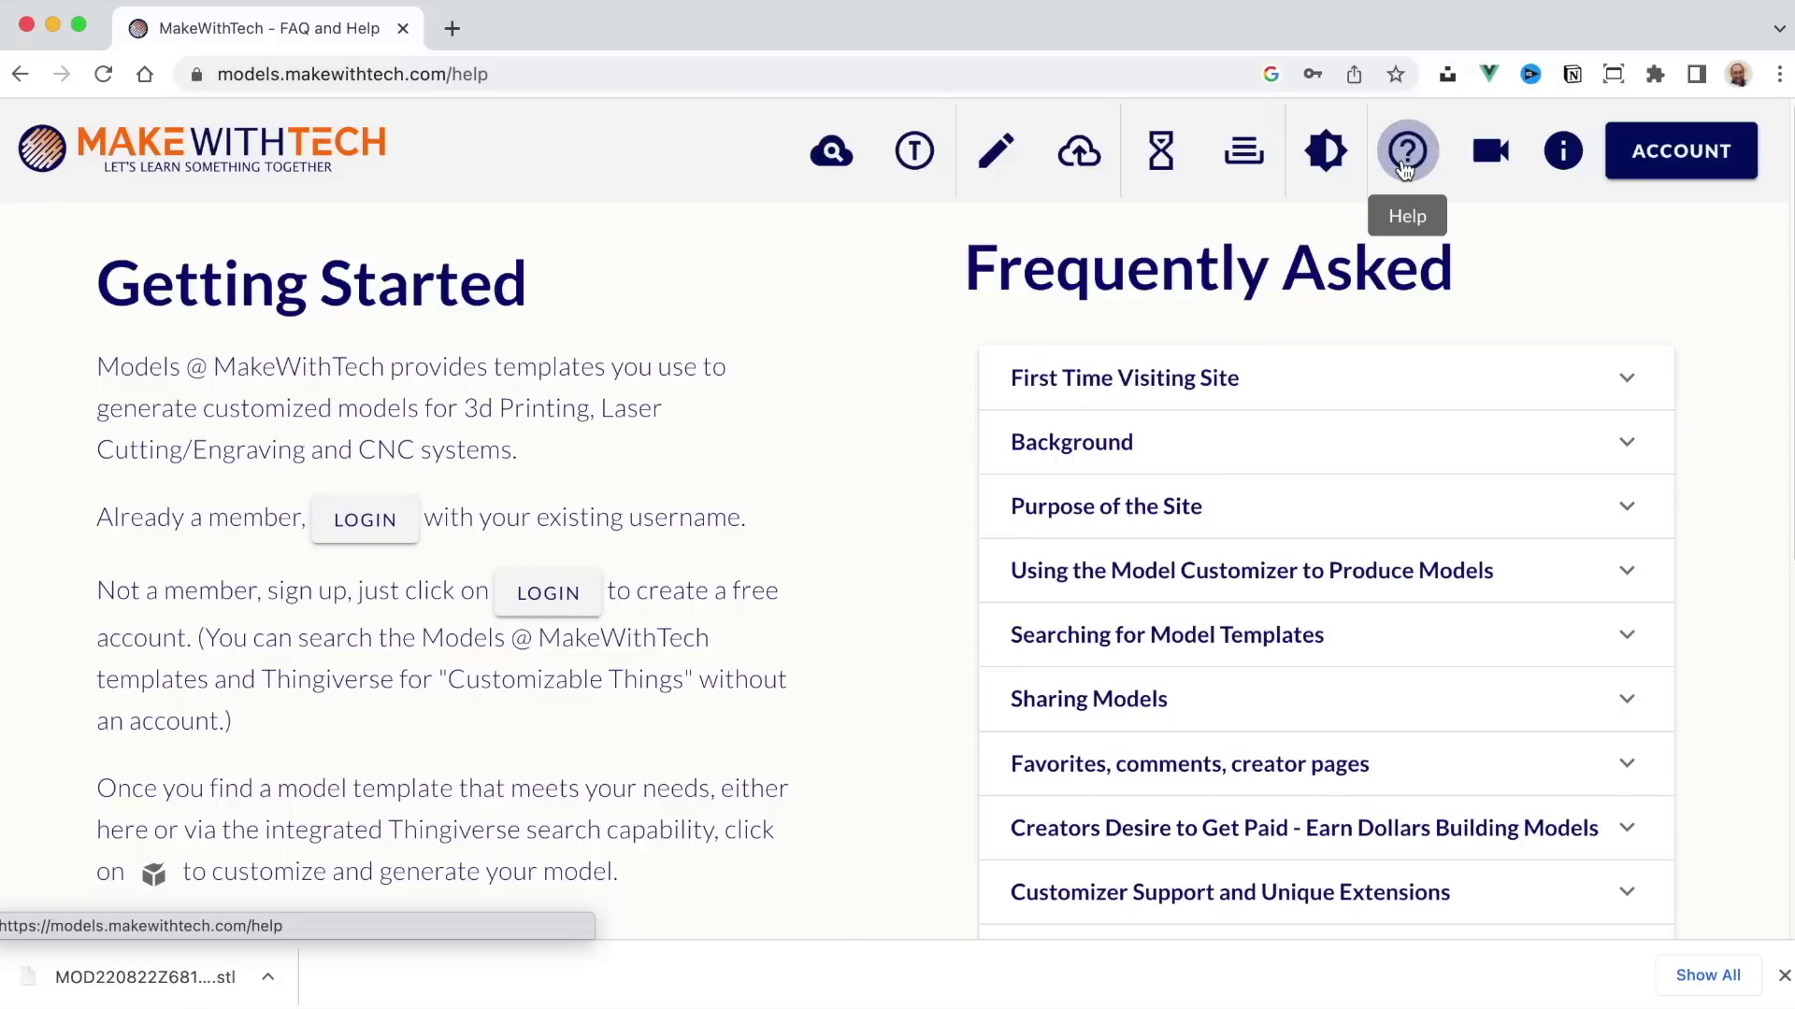
scroll(1342, 412, "down", 10)
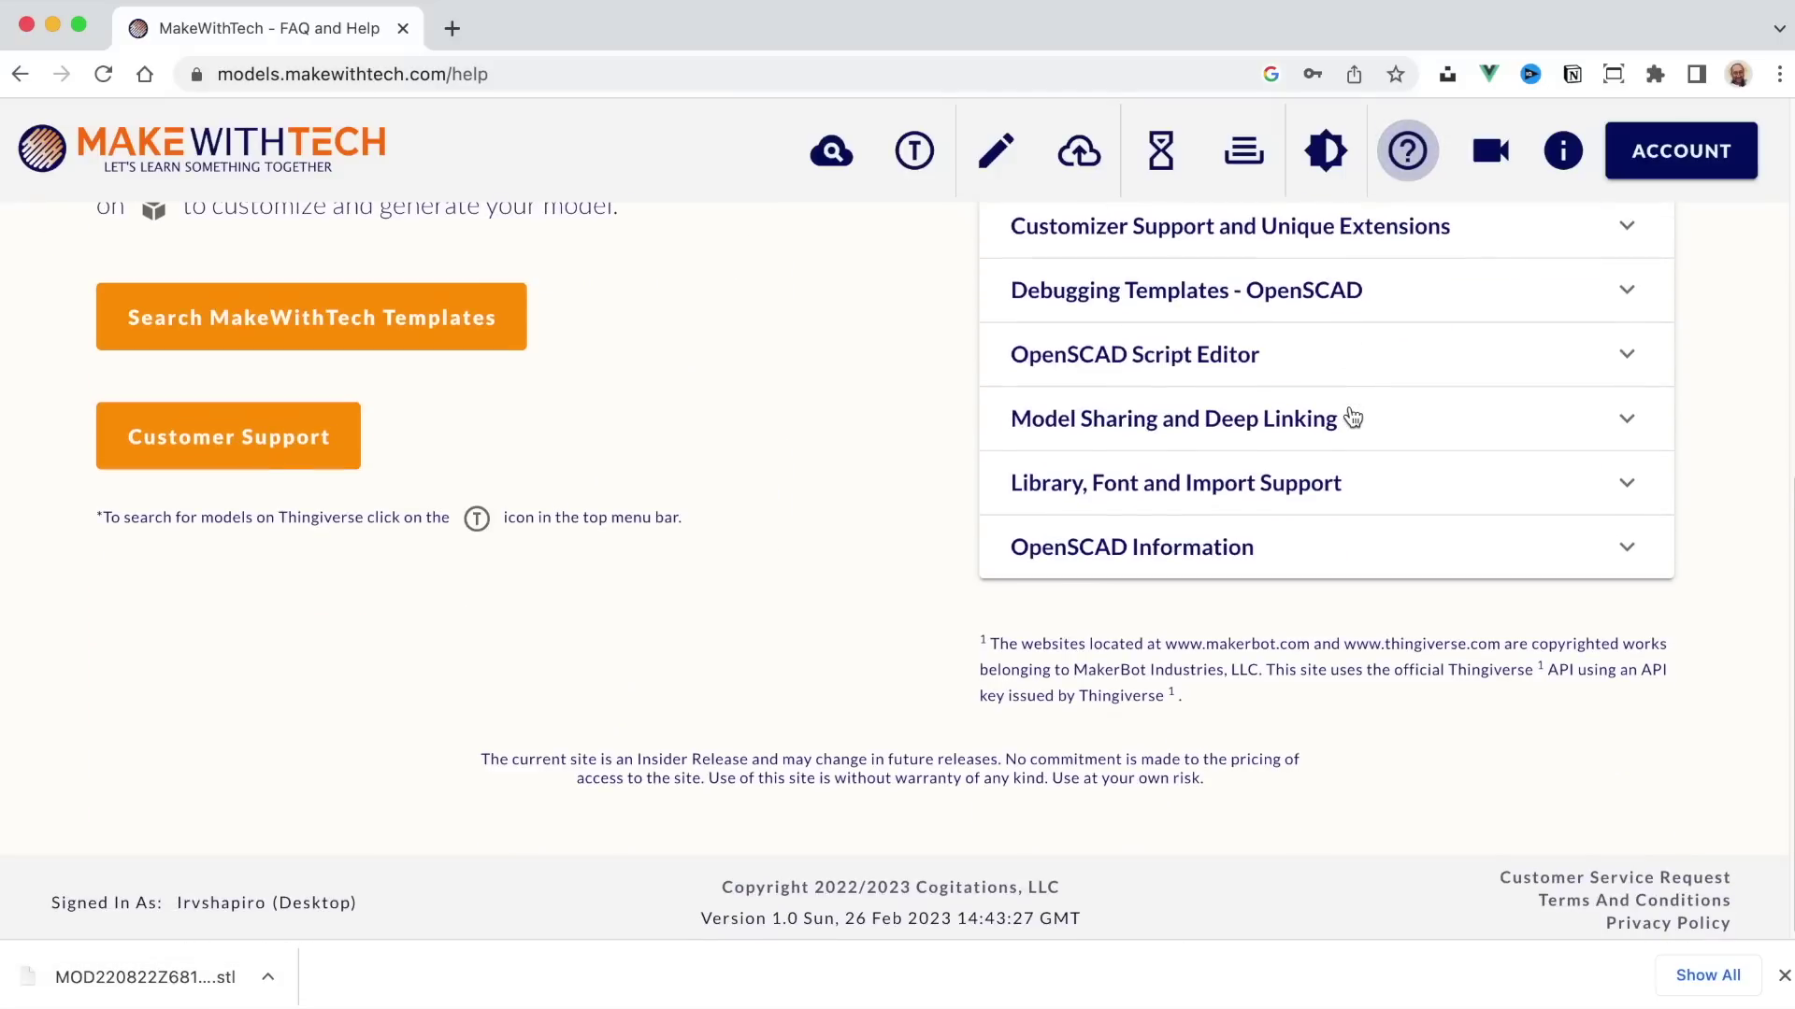
scroll(1349, 413, "up", 8)
scroll(1353, 417, "up", 2)
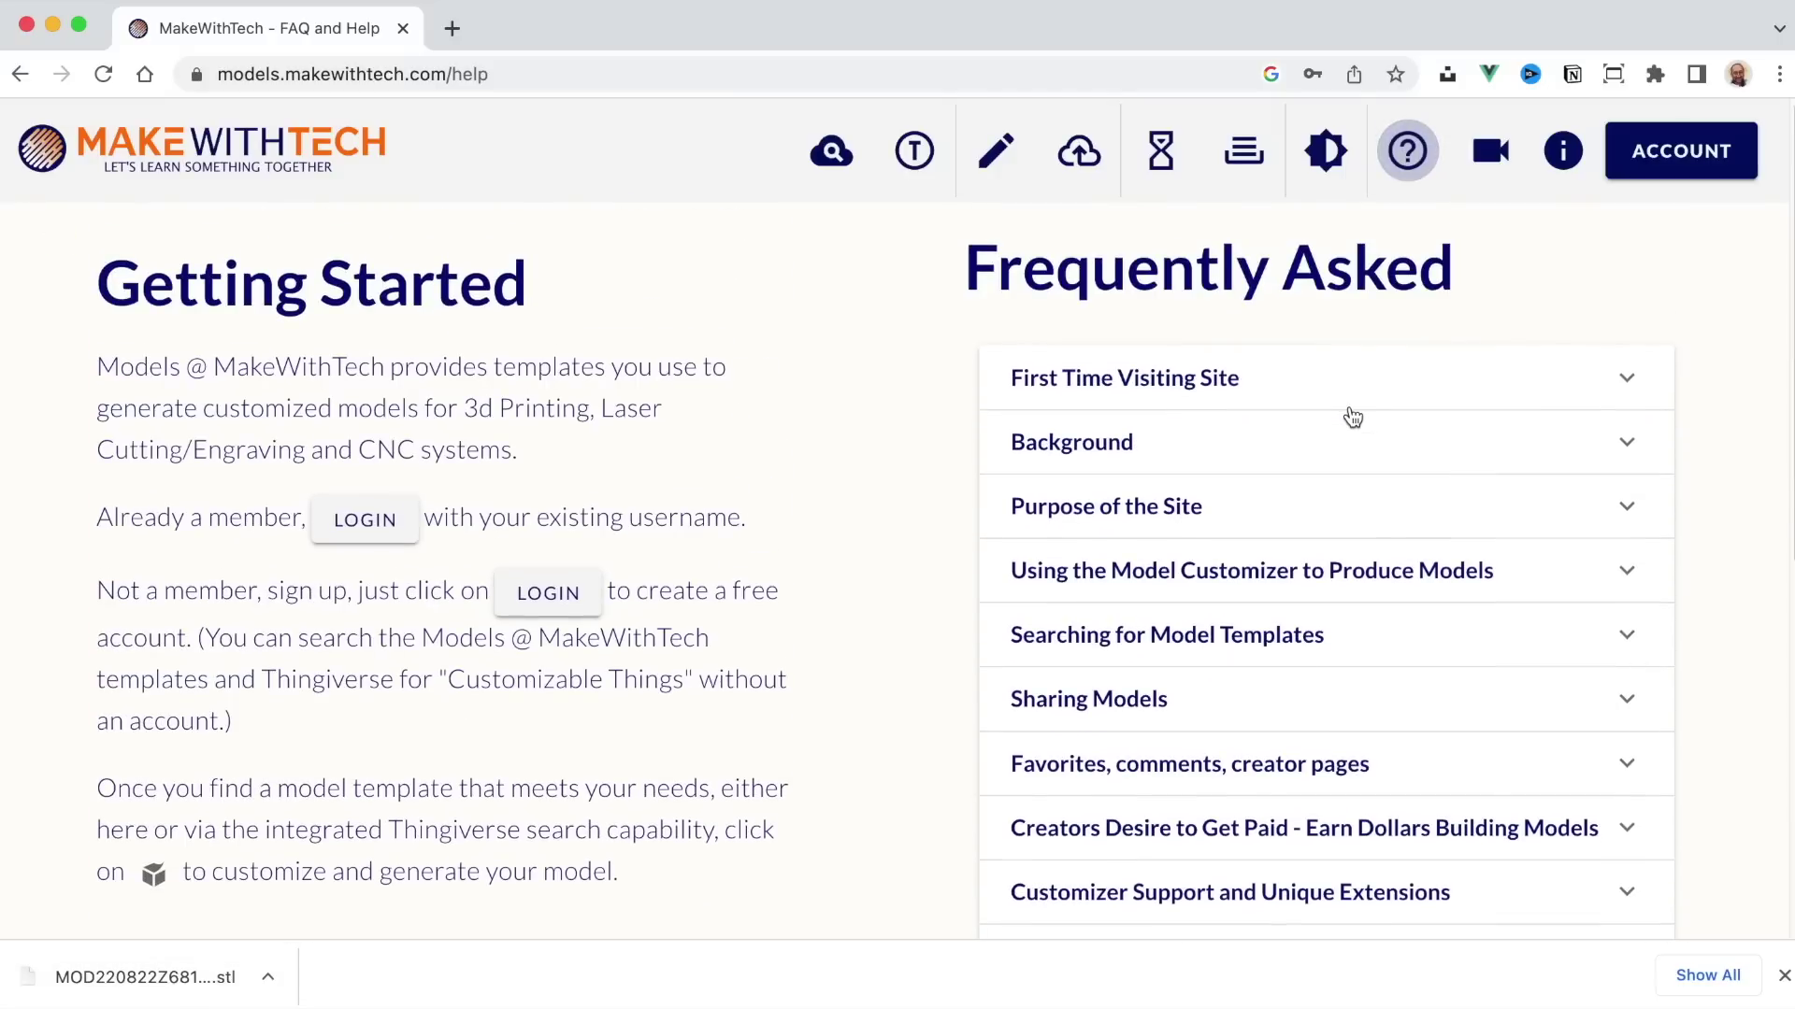